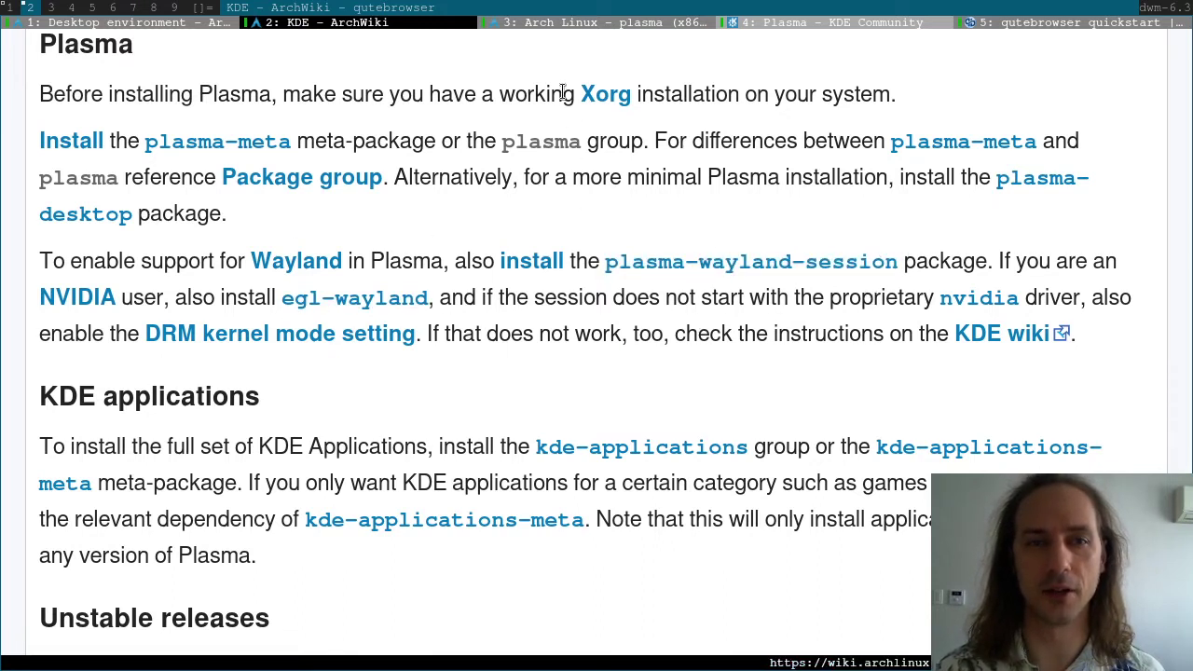
- Look through the list of packages in the plasma group on the Arch Linux package site
left_click(568, 24)
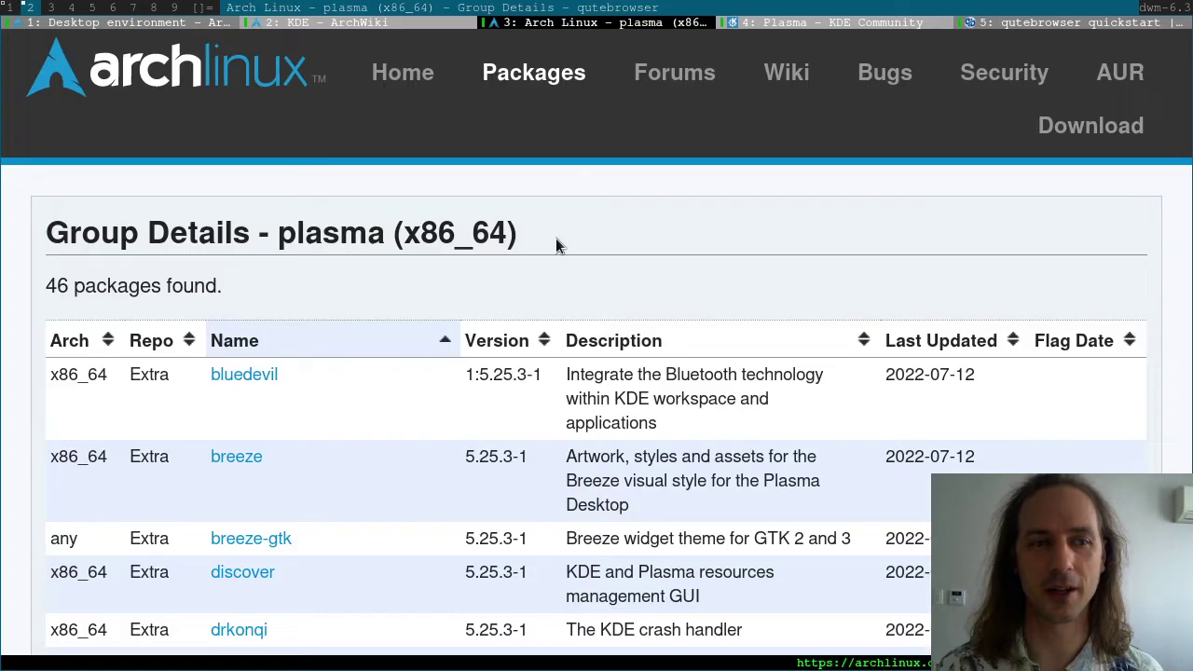
scroll(606, 337, "down", 3)
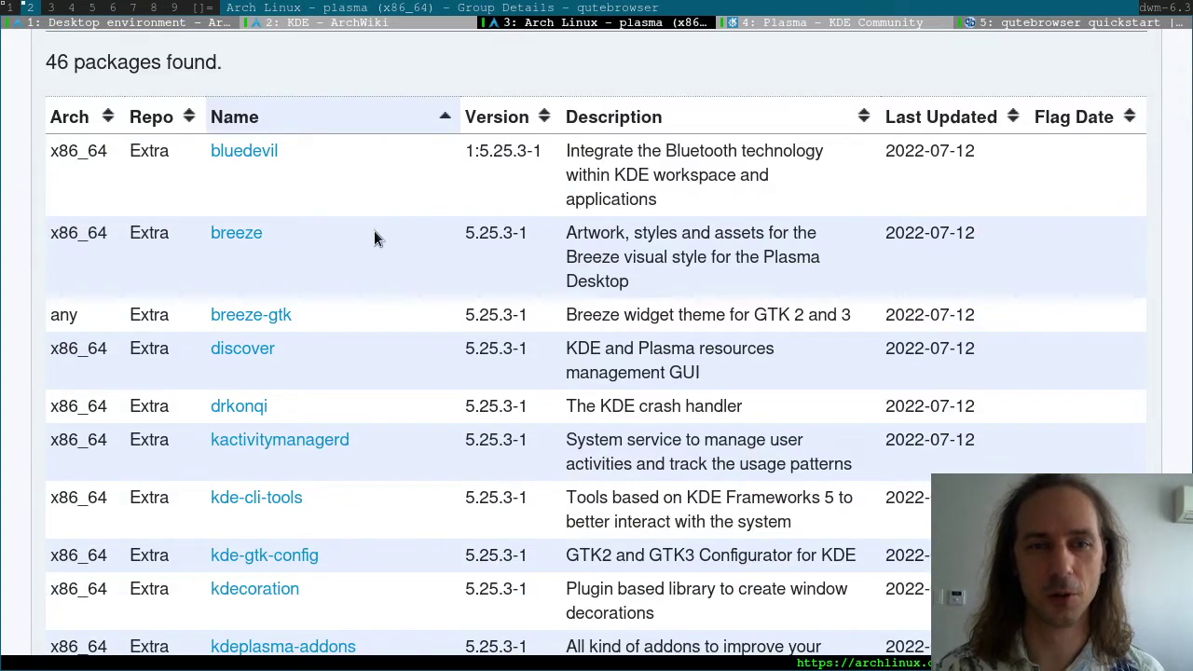
scroll(386, 231, "down", 3)
scroll(386, 231, "down", 15)
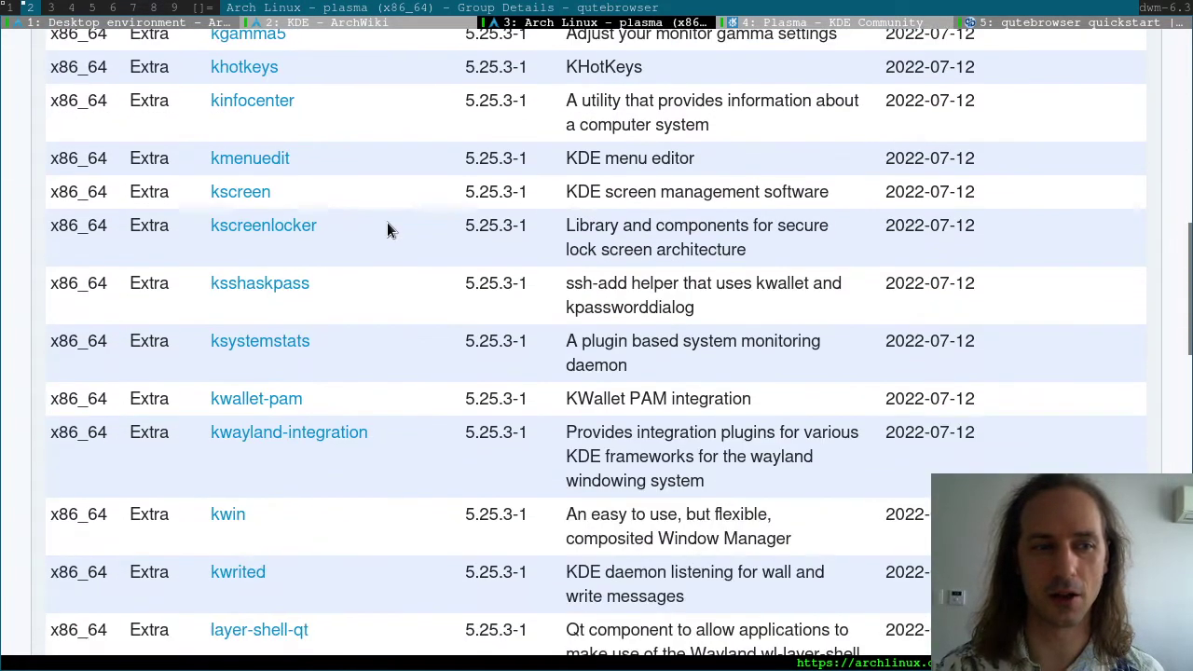
scroll(385, 232, "down", 13)
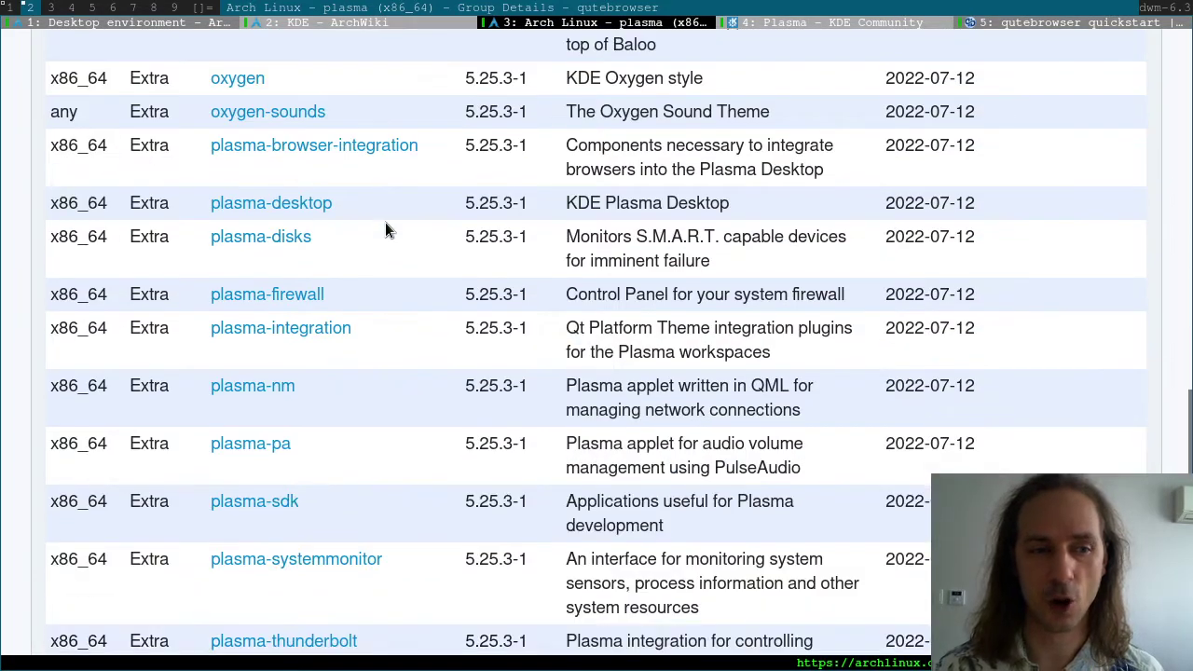
scroll(406, 343, "down", 4)
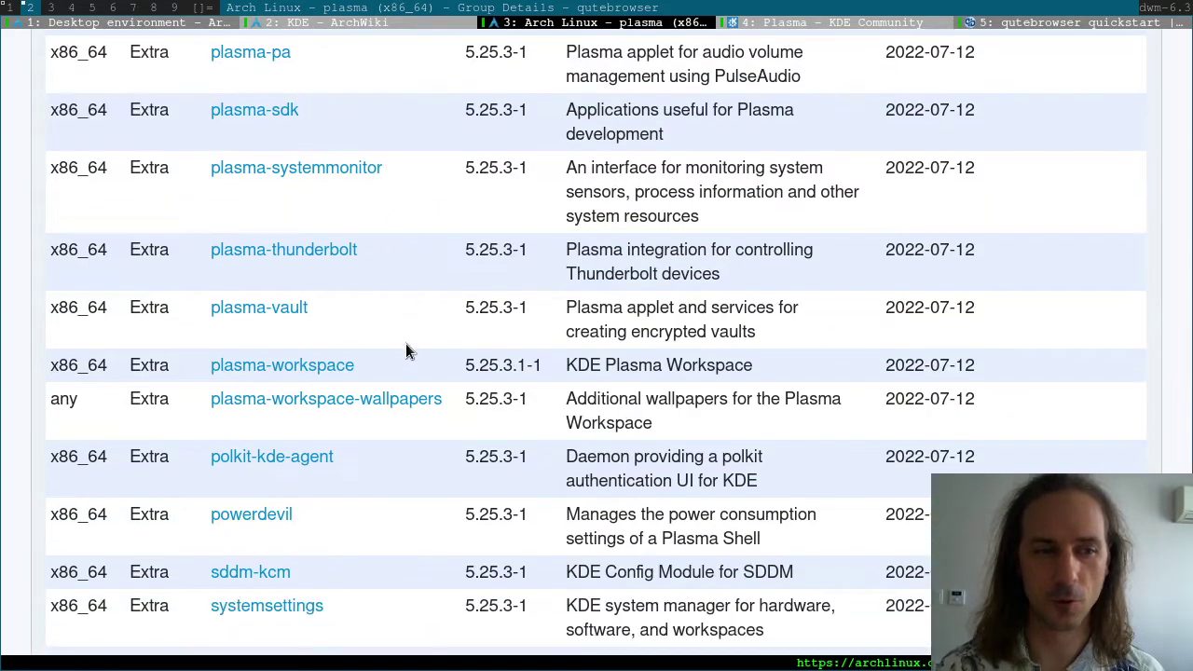
scroll(543, 384, "up", 3)
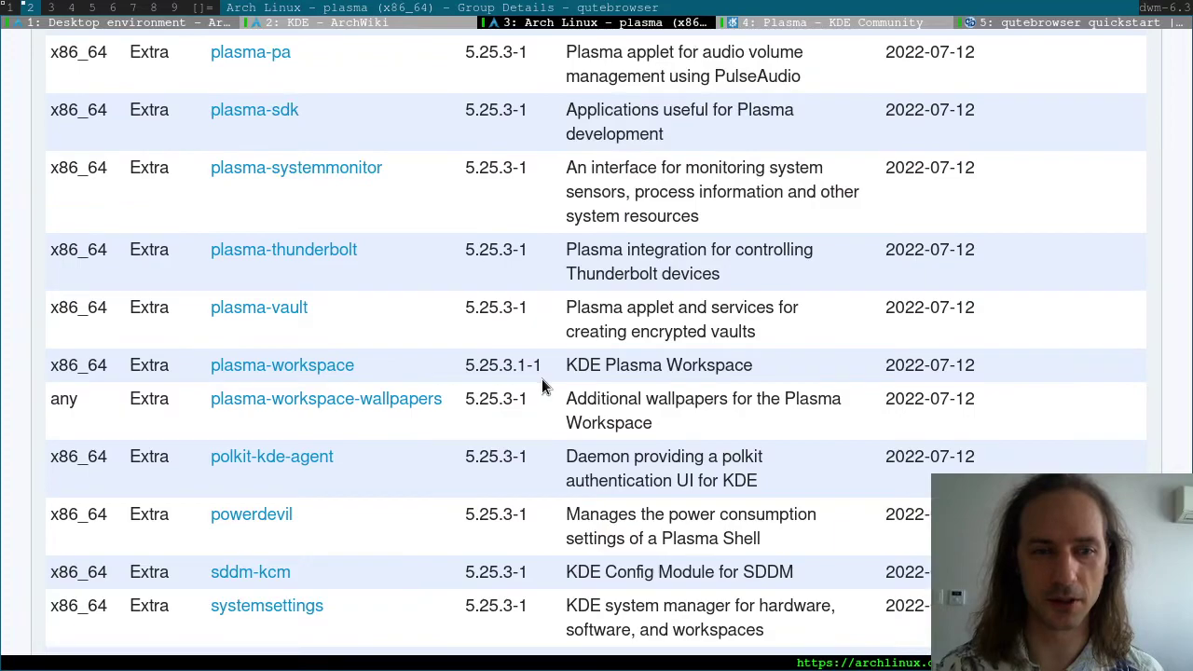
scroll(543, 384, "up", 4)
scroll(500, 592, "up", 20)
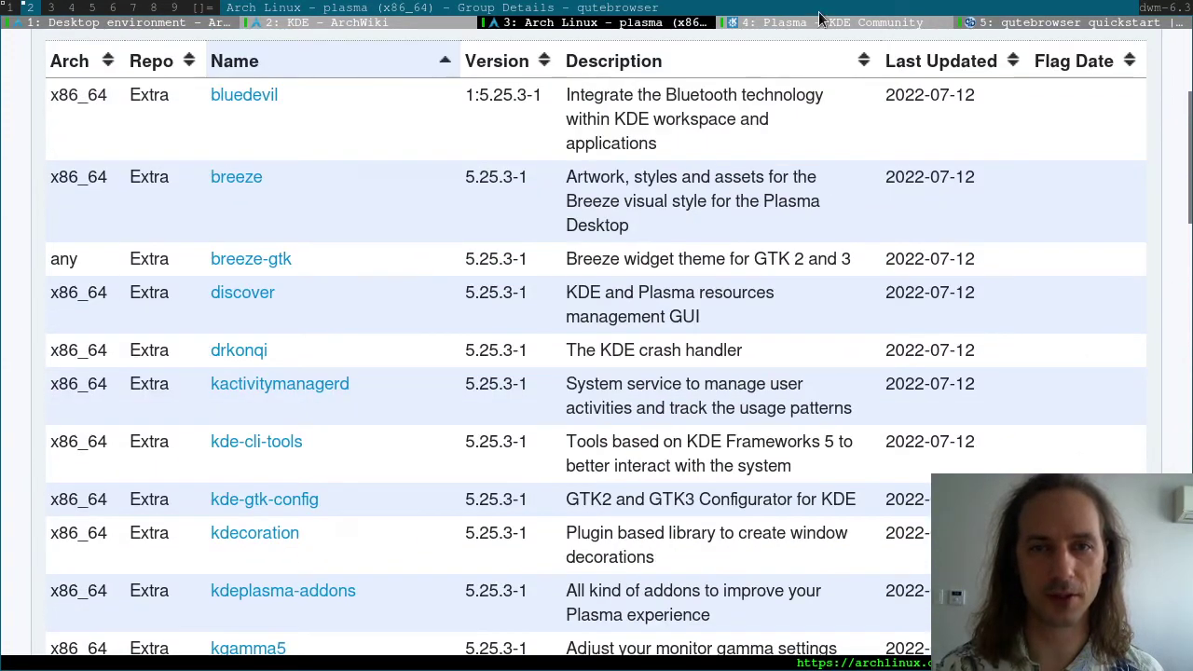
- Read the introduction and the "Simple by default" section of the KDE Community's Plasma page
left_click(821, 23)
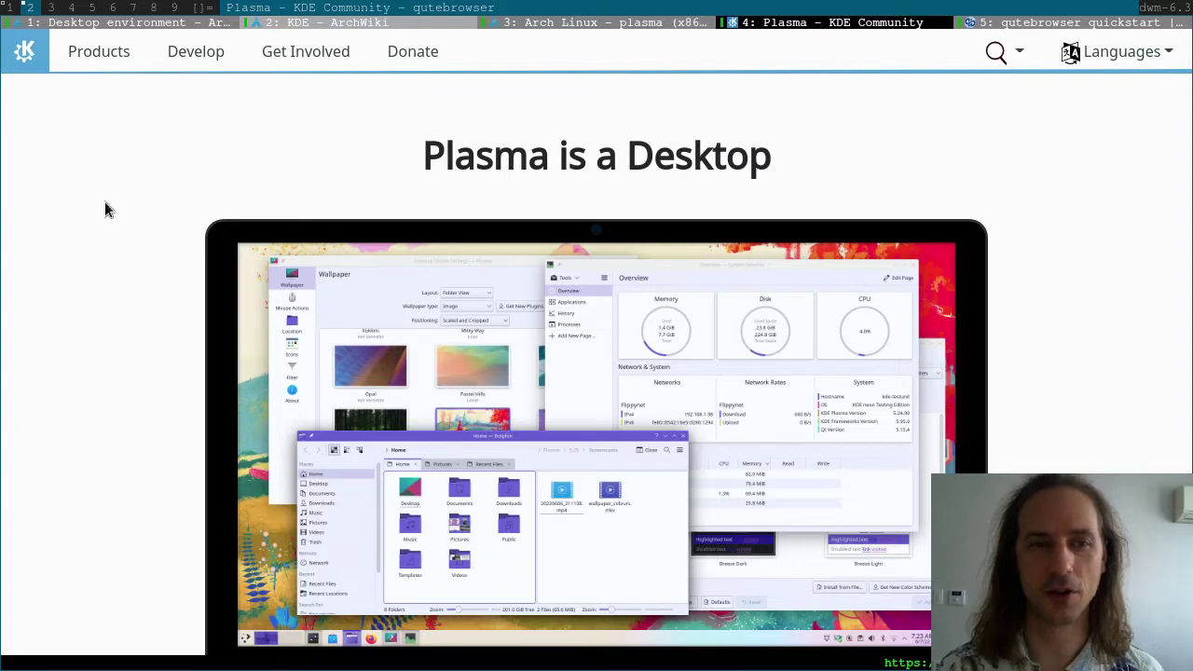
scroll(104, 202, "down", 2)
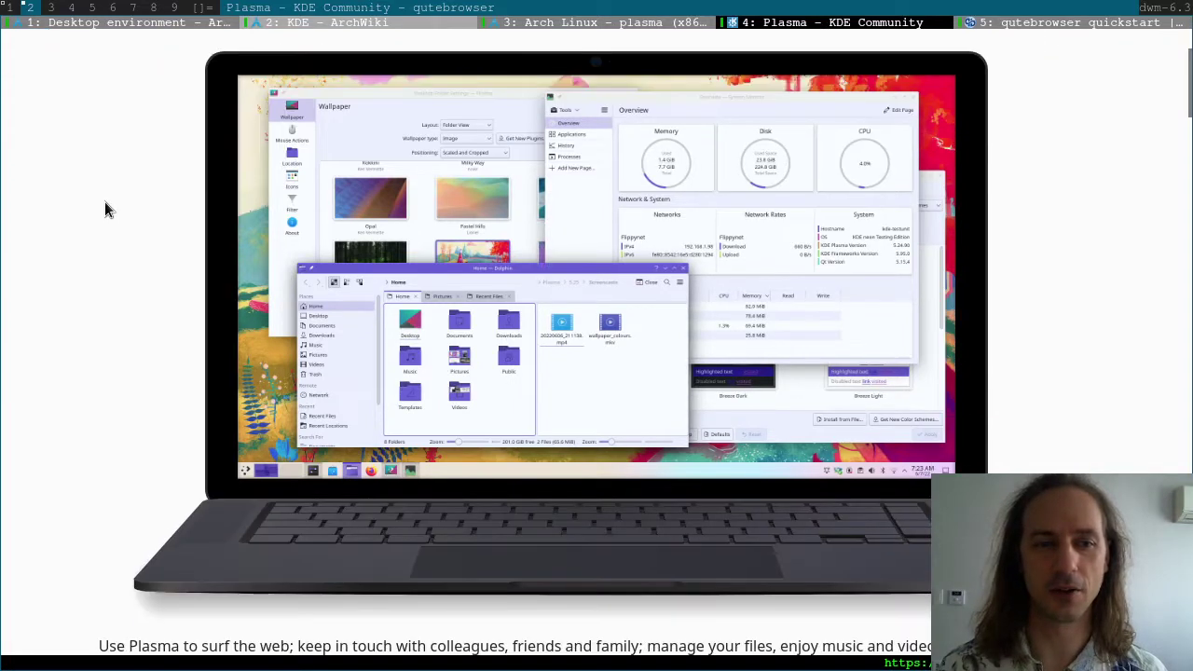
scroll(104, 202, "up", 2)
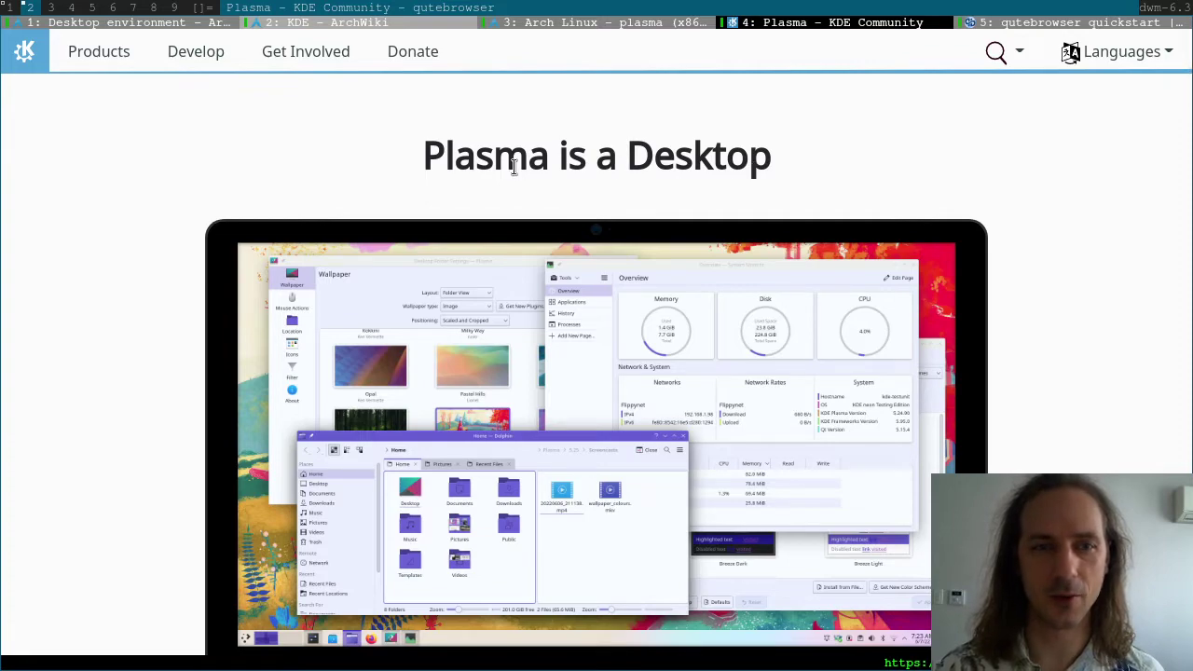
scroll(511, 167, "down", 8)
scroll(511, 167, "down", 10)
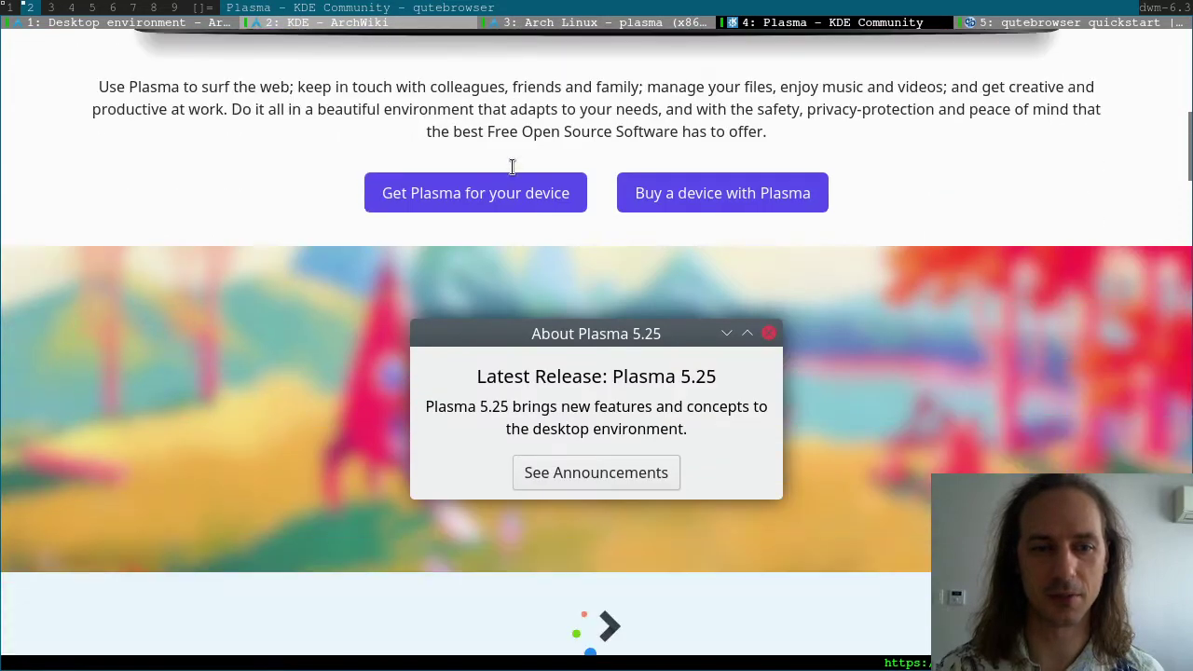
scroll(505, 270, "down", 2)
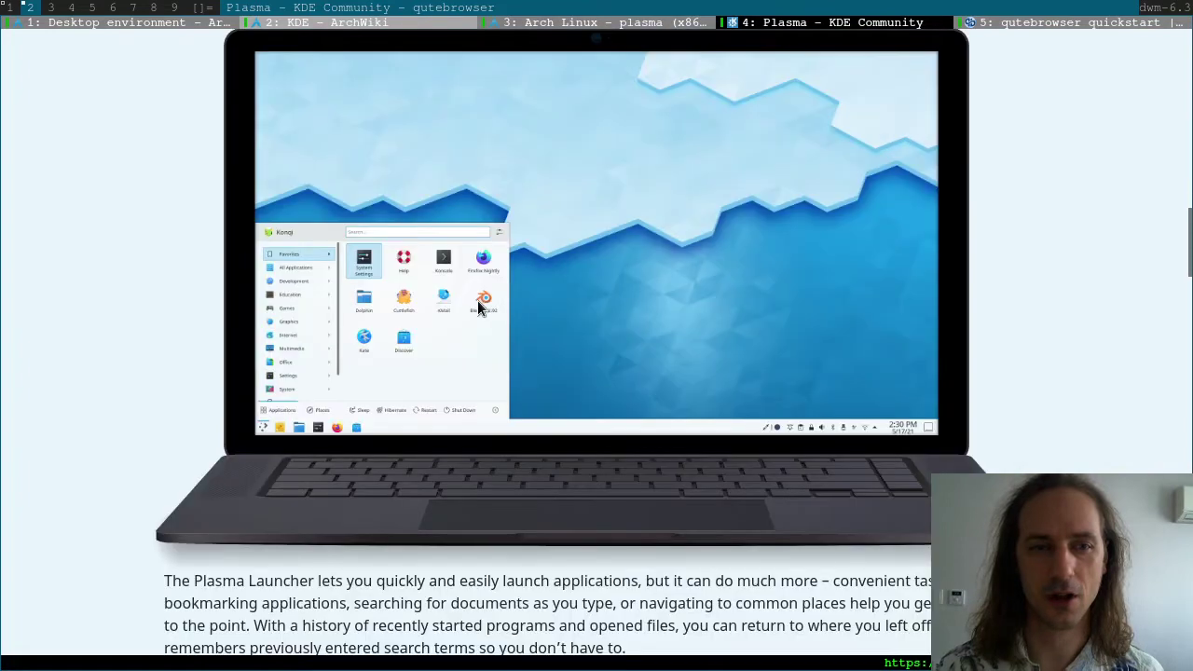
scroll(479, 301, "up", 2)
left_click_drag(452, 67, 751, 75)
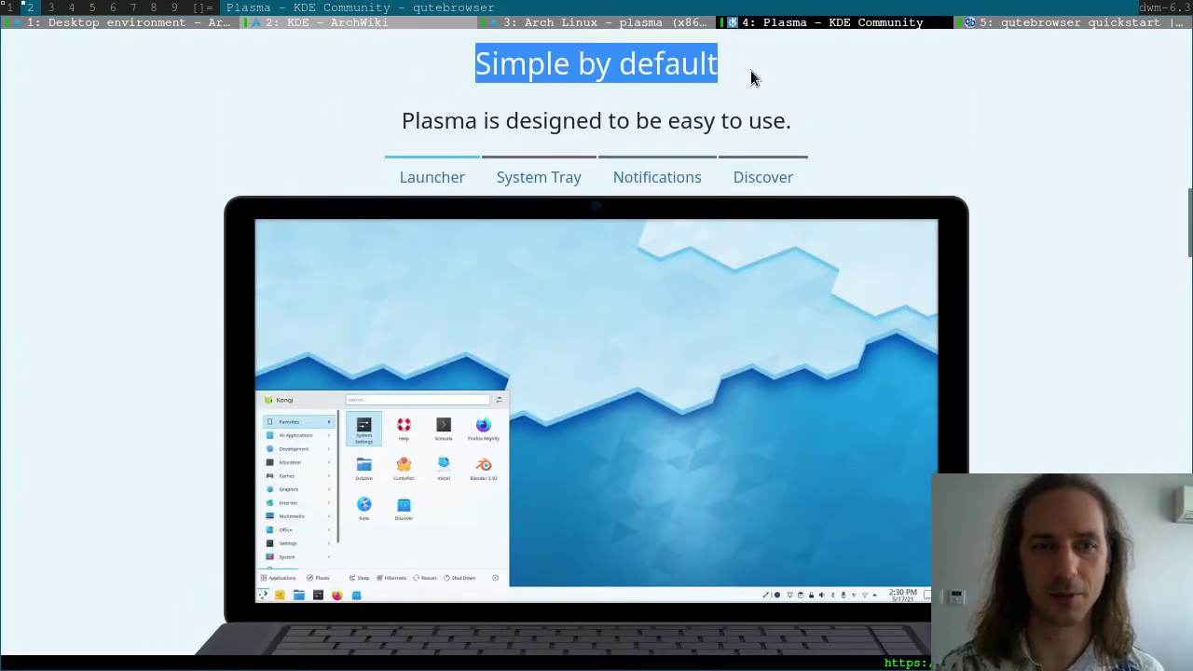
left_click(700, 168)
- Read the "Powerful when needed" and "Customizable" sections of the Plasma page
scroll(644, 258, "down", 2)
scroll(623, 289, "down", 6)
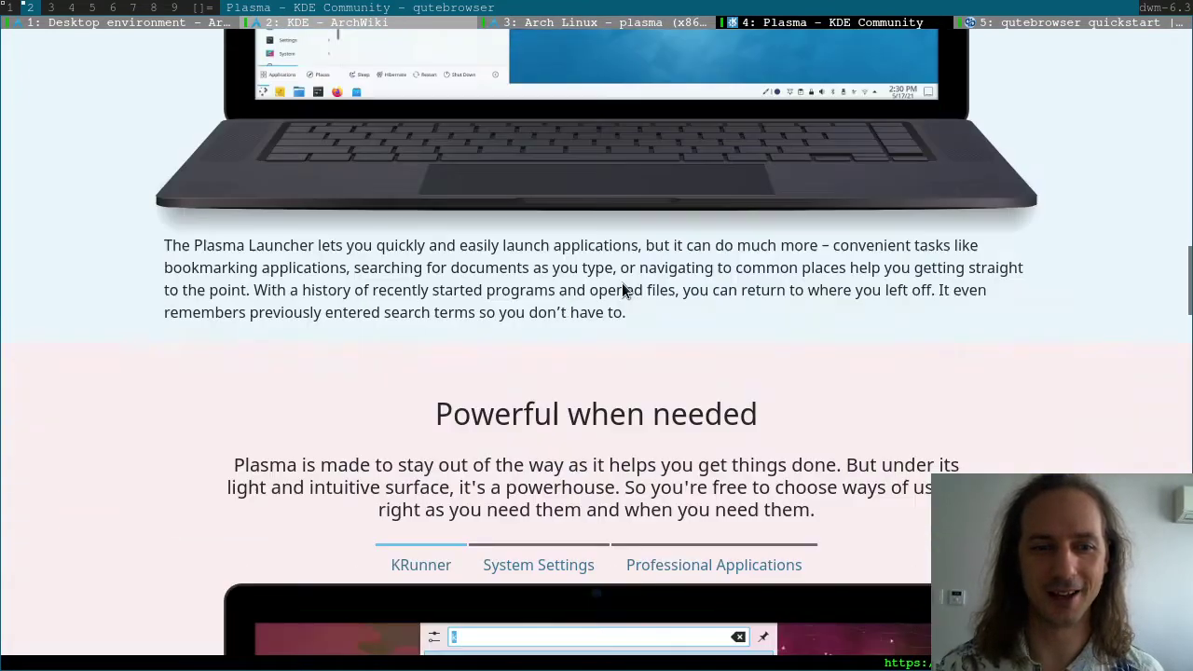
left_click_drag(437, 300, 786, 299)
left_click(788, 293)
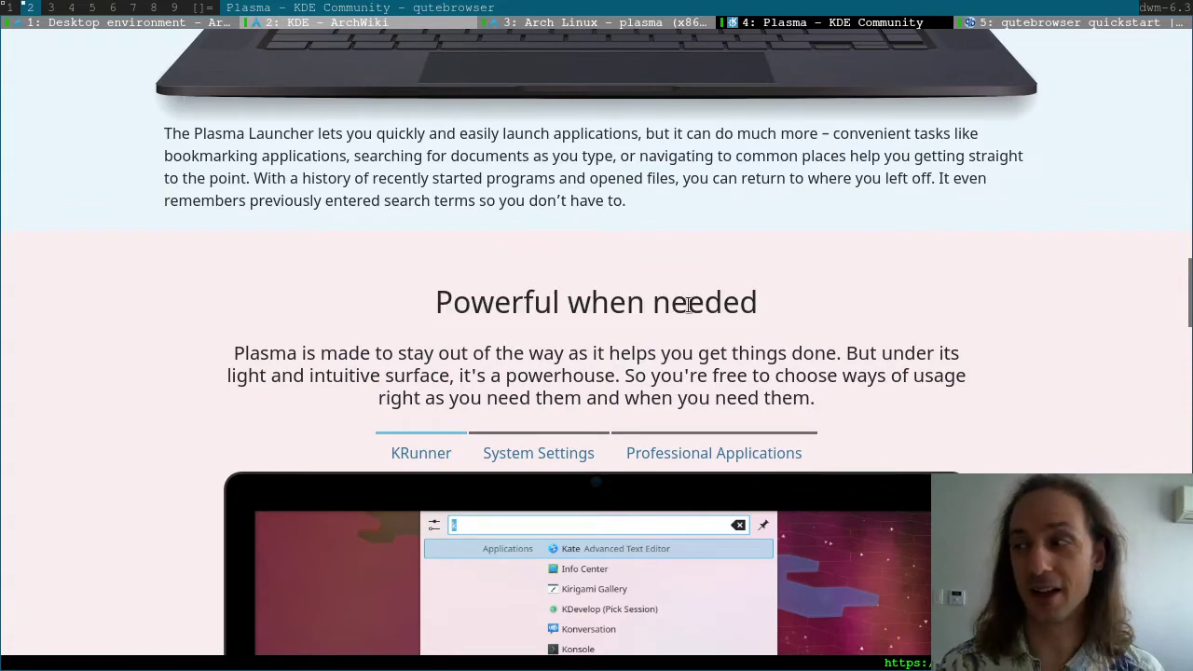
scroll(745, 326, "down", 4)
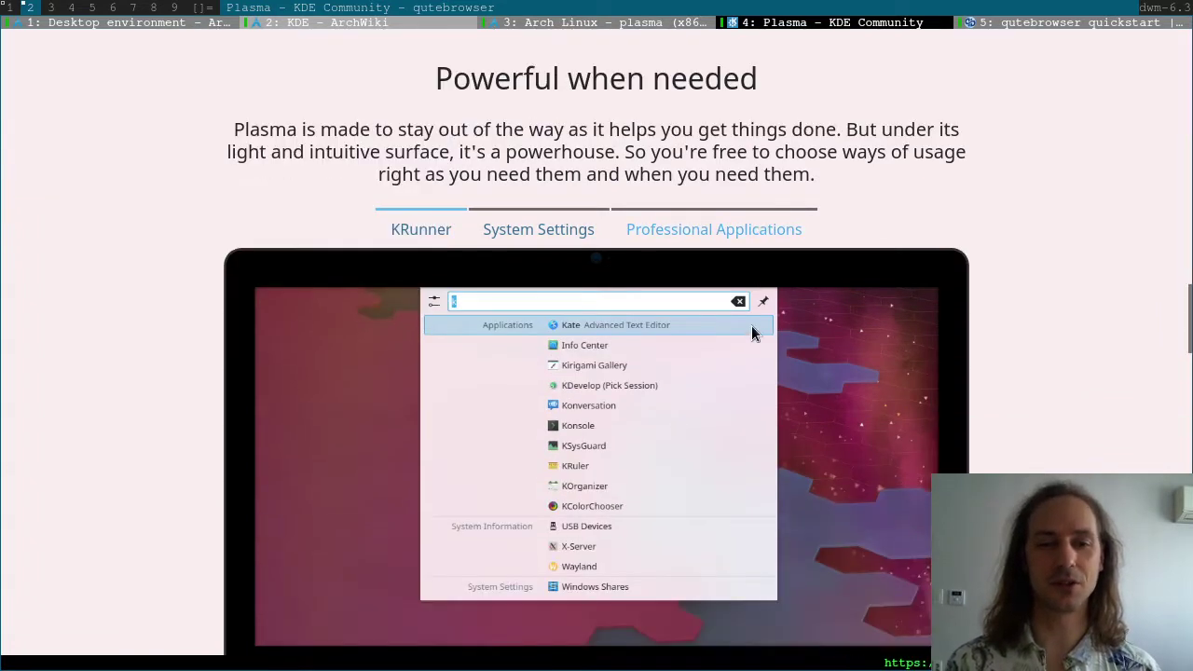
scroll(735, 325, "down", 6)
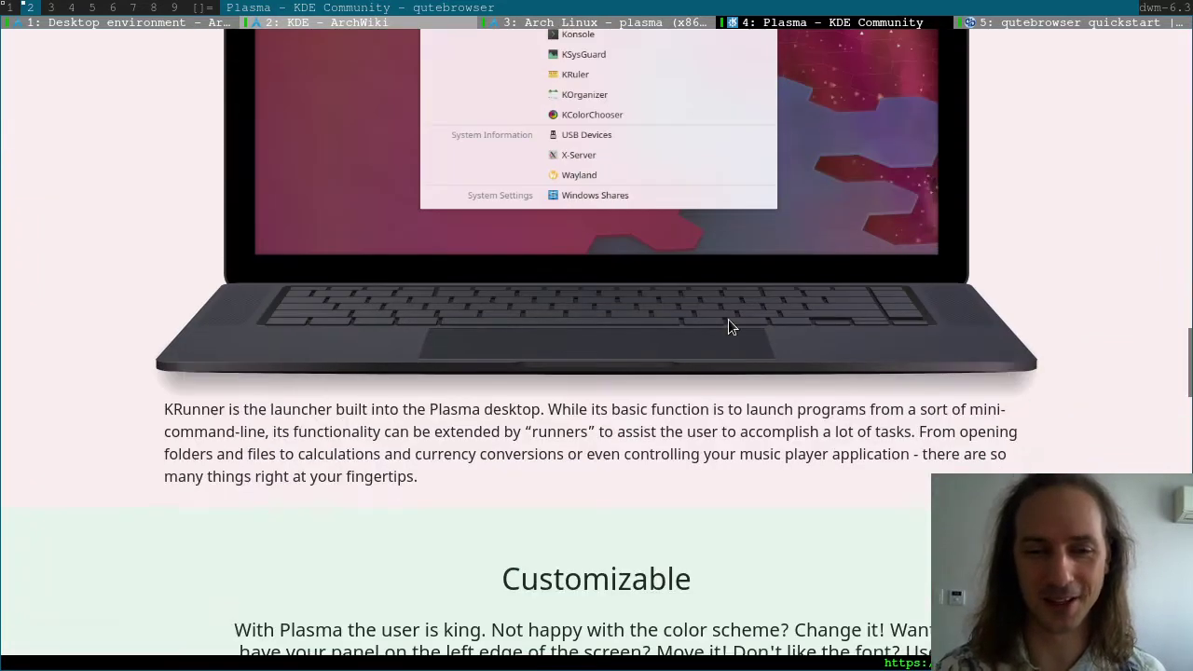
scroll(730, 326, "down", 2)
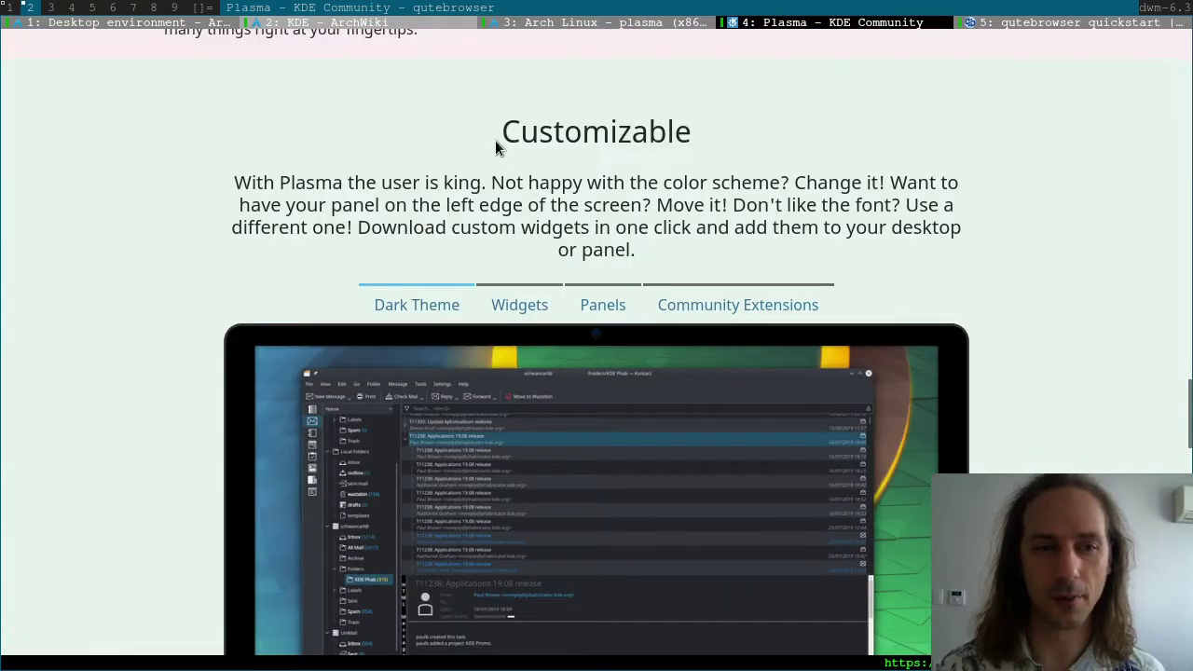
left_click_drag(495, 144, 711, 141)
left_click(709, 142)
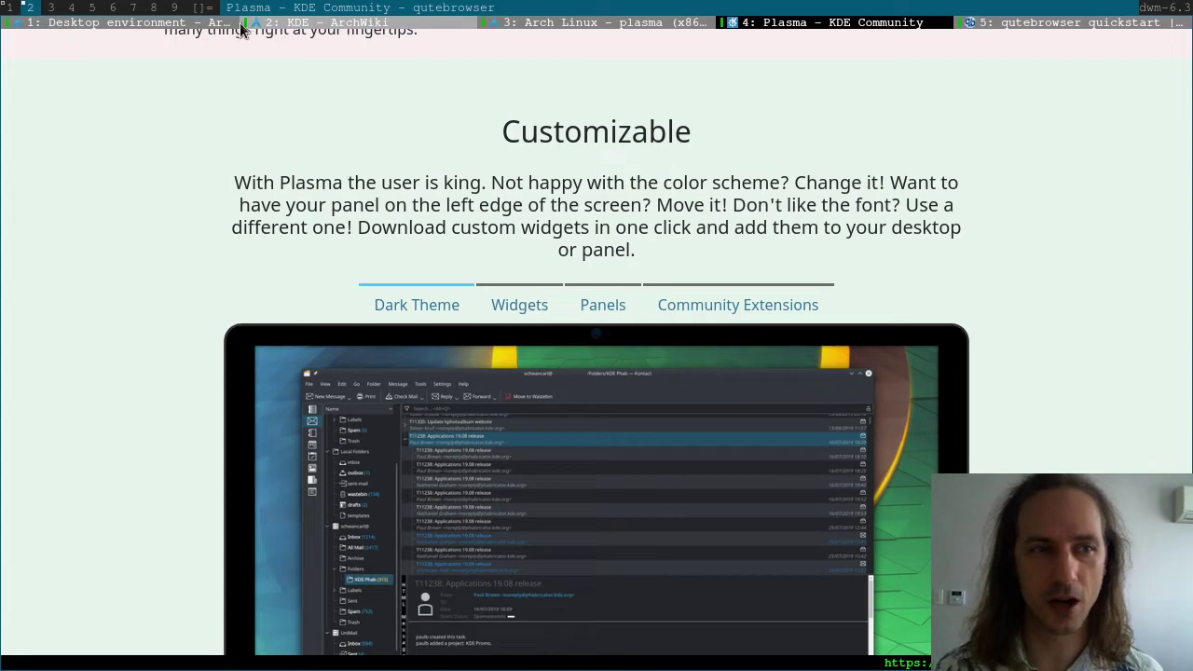
- Check the ArchWiki's Plasma instructions, then try running sudo pacman plasma-desktop in the terminal, entering the account password
left_click(272, 22)
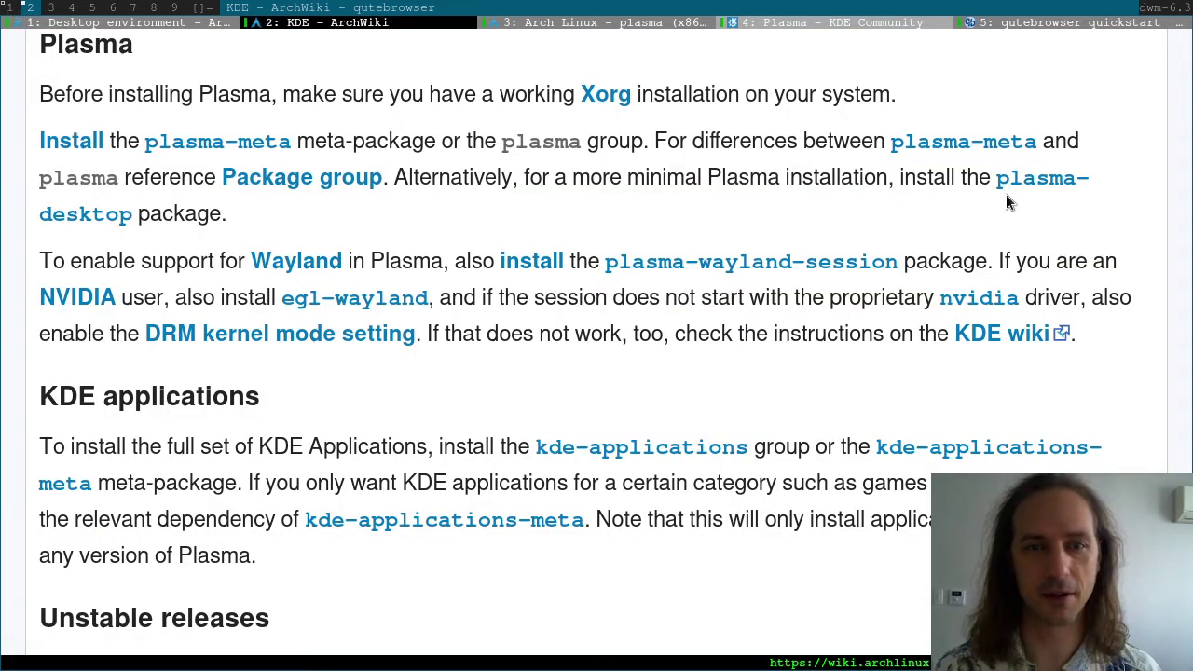
left_click(11, 11)
type("sudo ")
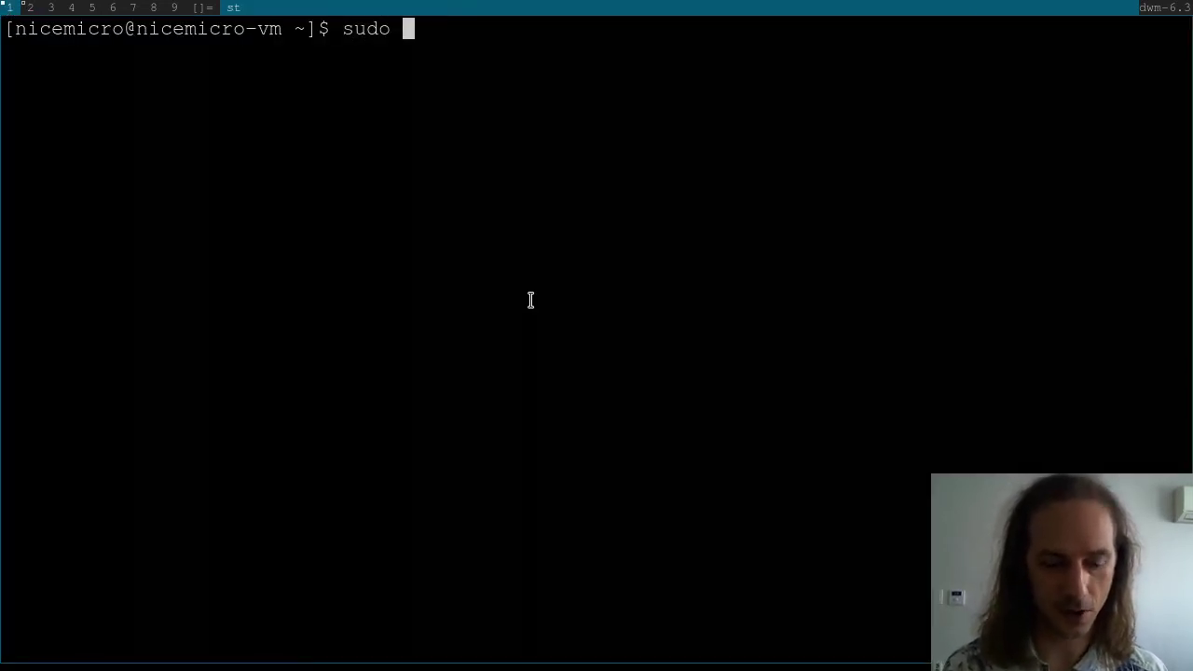
type("pa")
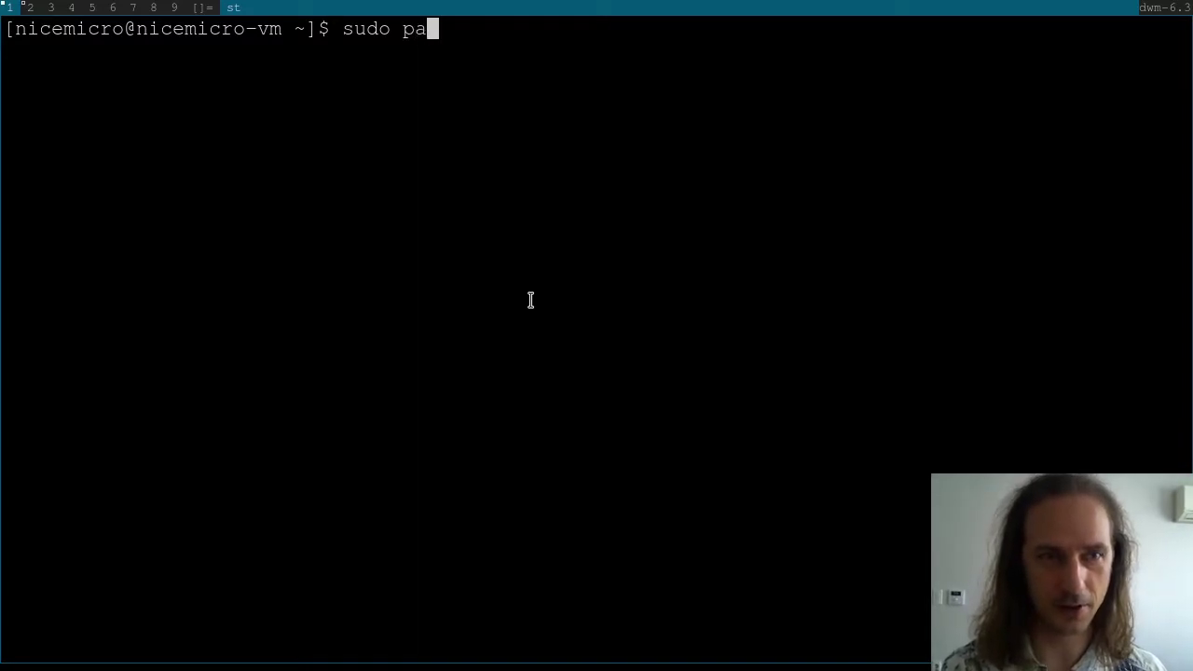
type("cman plasma-desk")
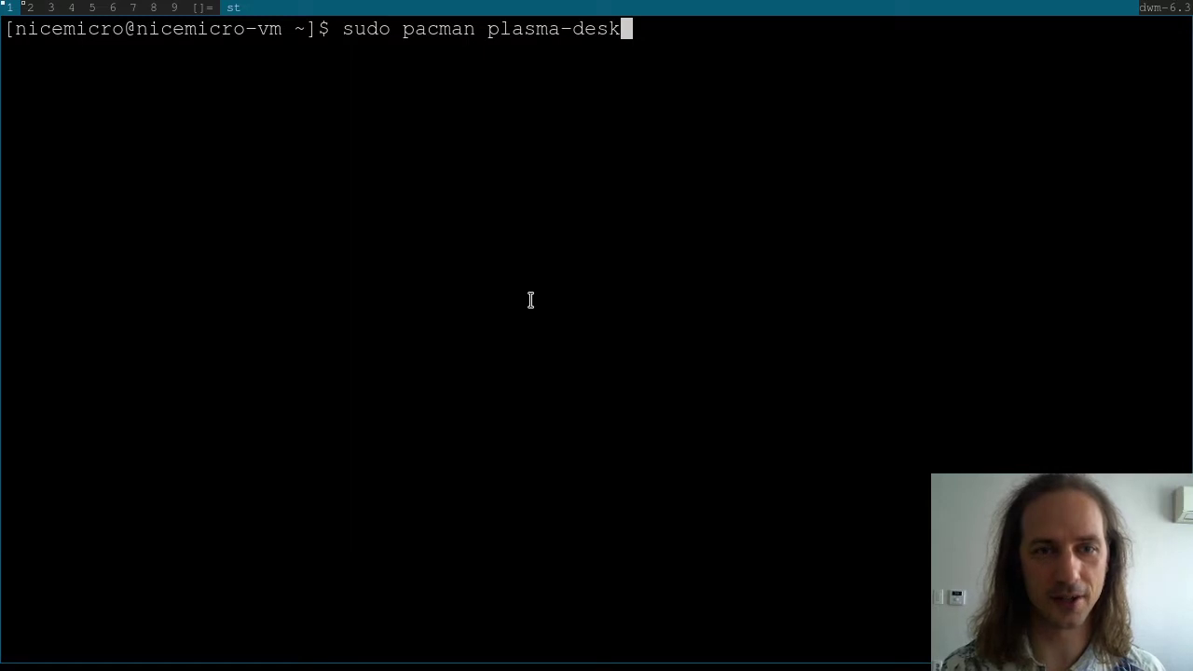
type("top")
key("Return")
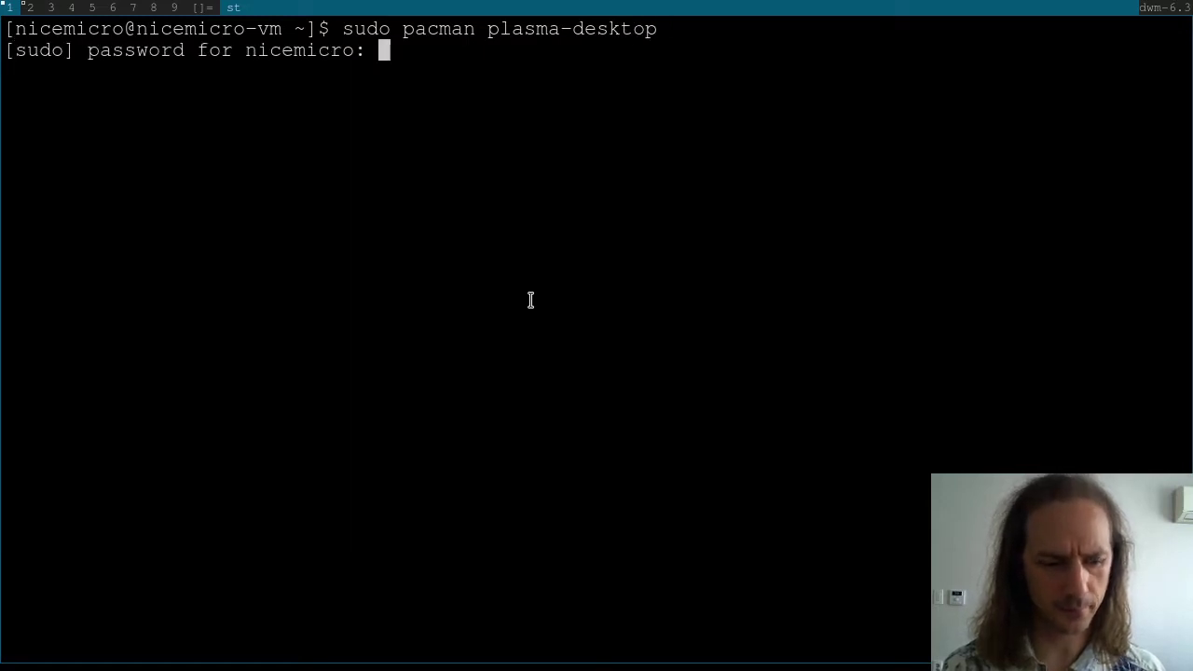
key("Return")
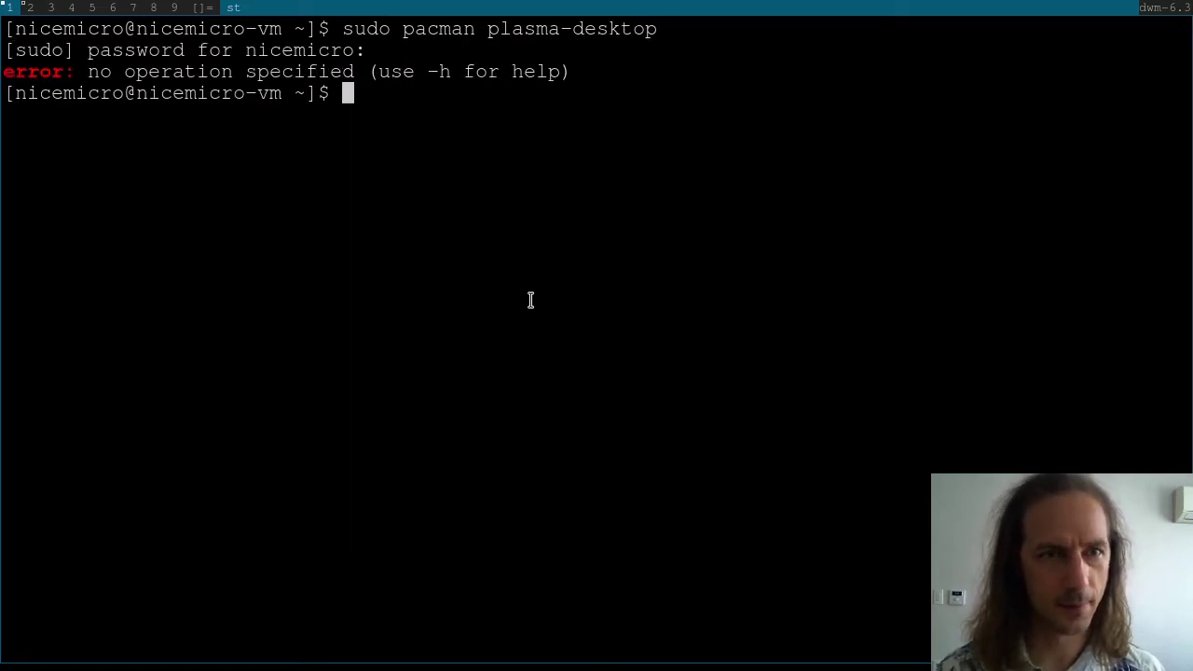
- Correct the previous command to sudo pacman -S plasma-desktop and run it
key("Up")
key("Left")
key("Left")
key("Left")
key("Left")
key("Left")
key("Left")
key("Left")
key("Left")
key("Left")
key("Left")
key("Left")
key("Left")
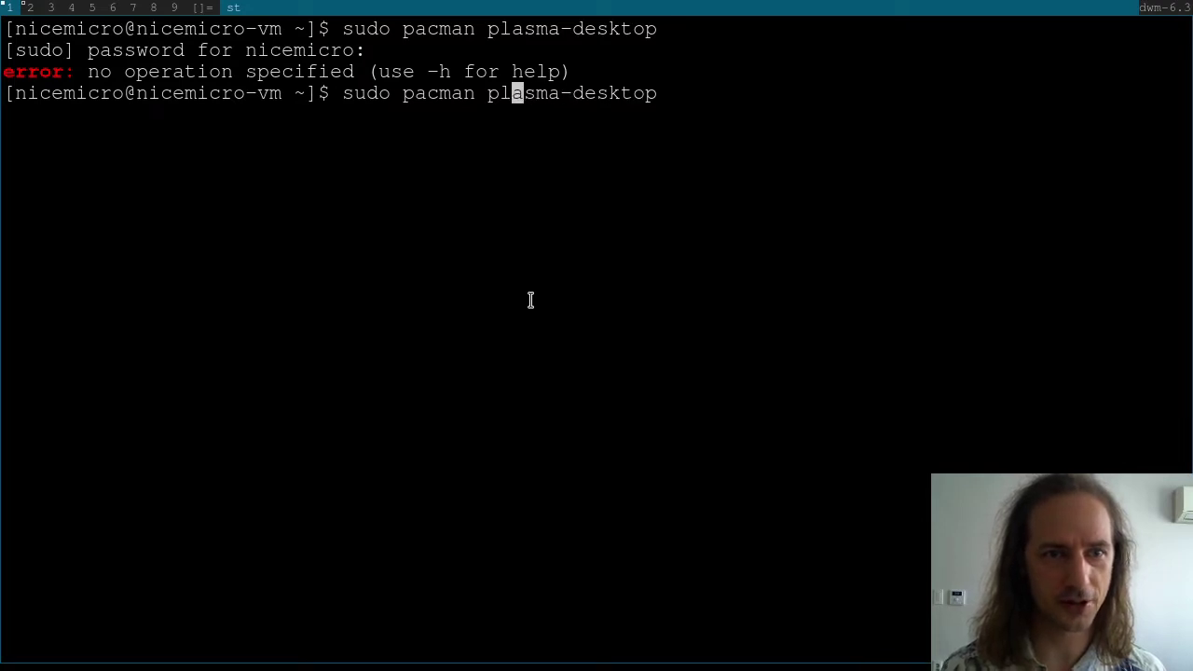
key("Left")
key("Left")
type("-S")
key("Return")
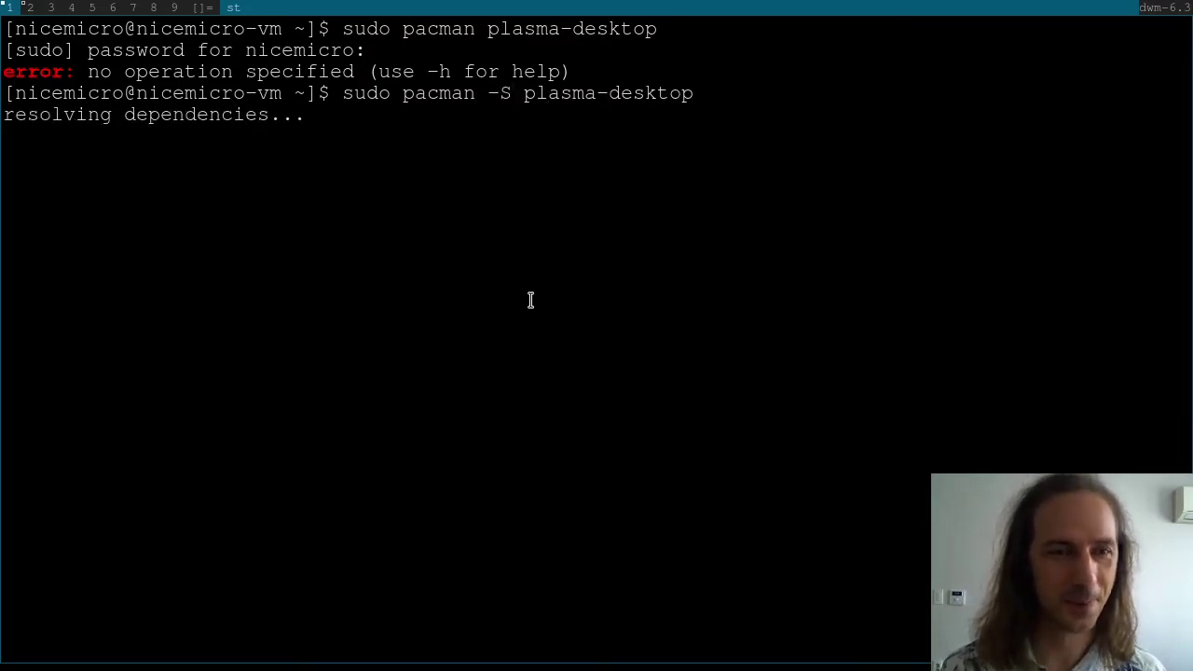
- Choose wireplumber as the pipewire-session-manager provider and phonon-qt5-gstreamer as the phonon-qt5-backend provider, and confirm the installation
left_click(31, 7)
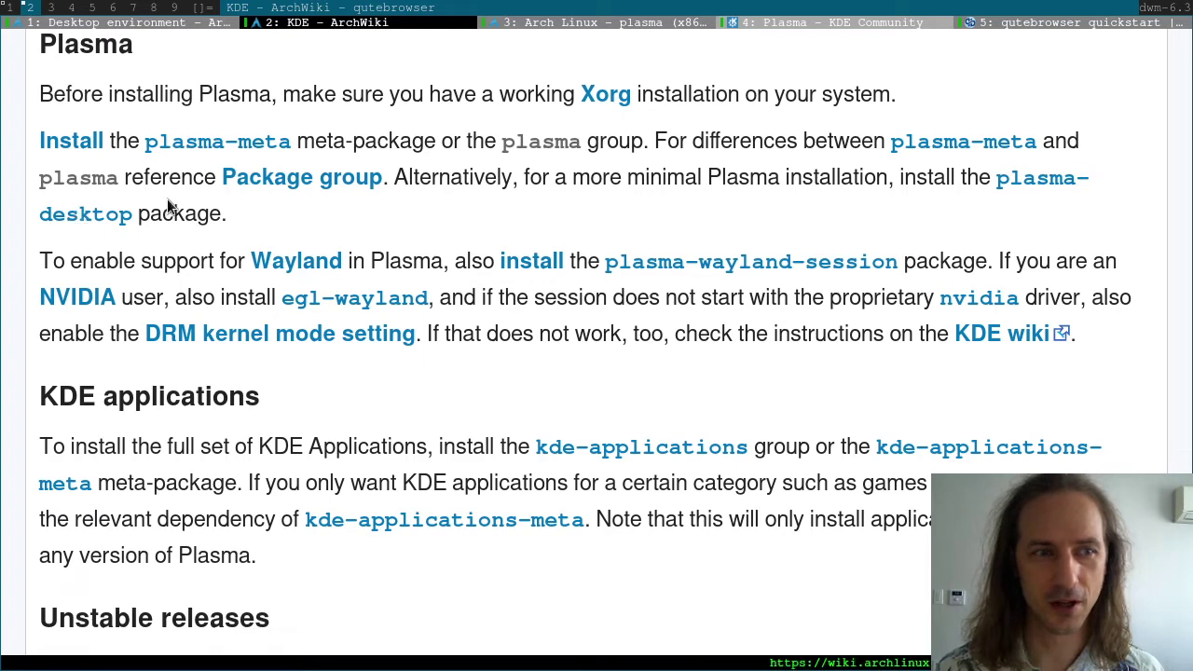
left_click(15, 6)
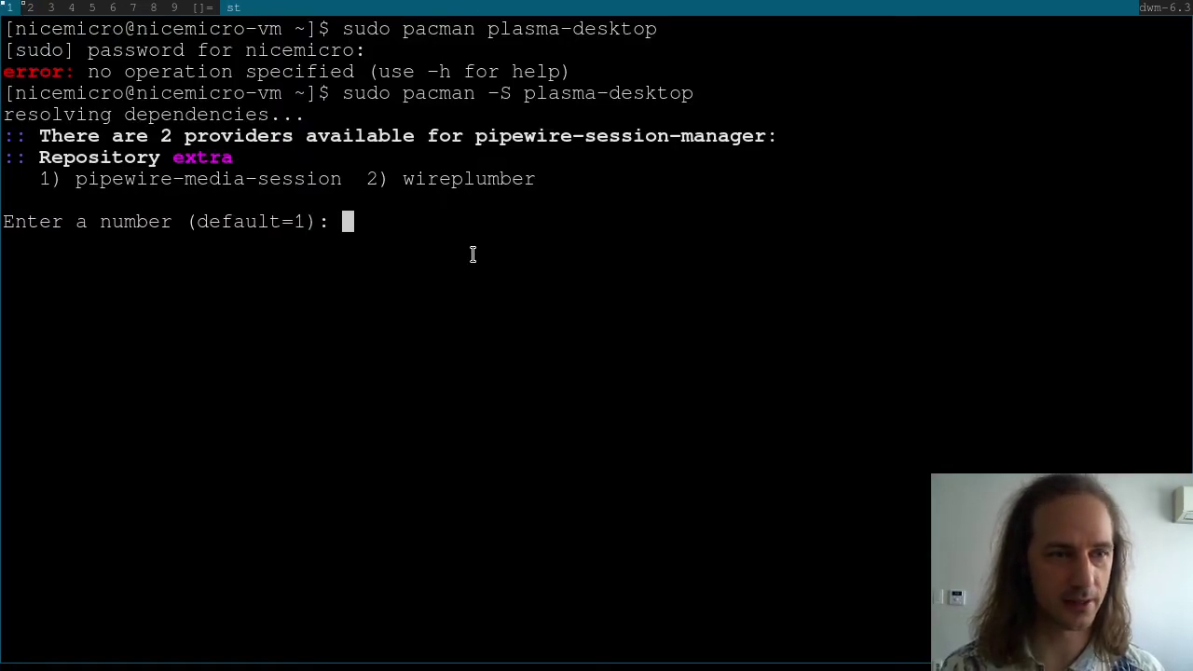
type("1")
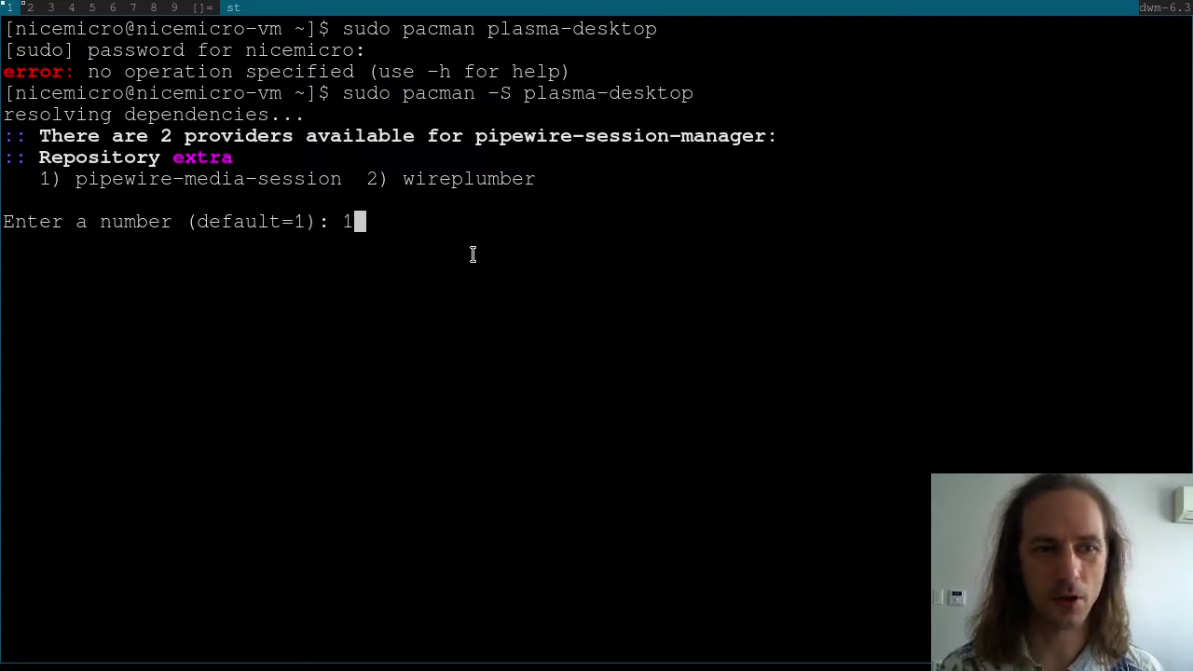
key("BackSpace")
type("2")
key("Return")
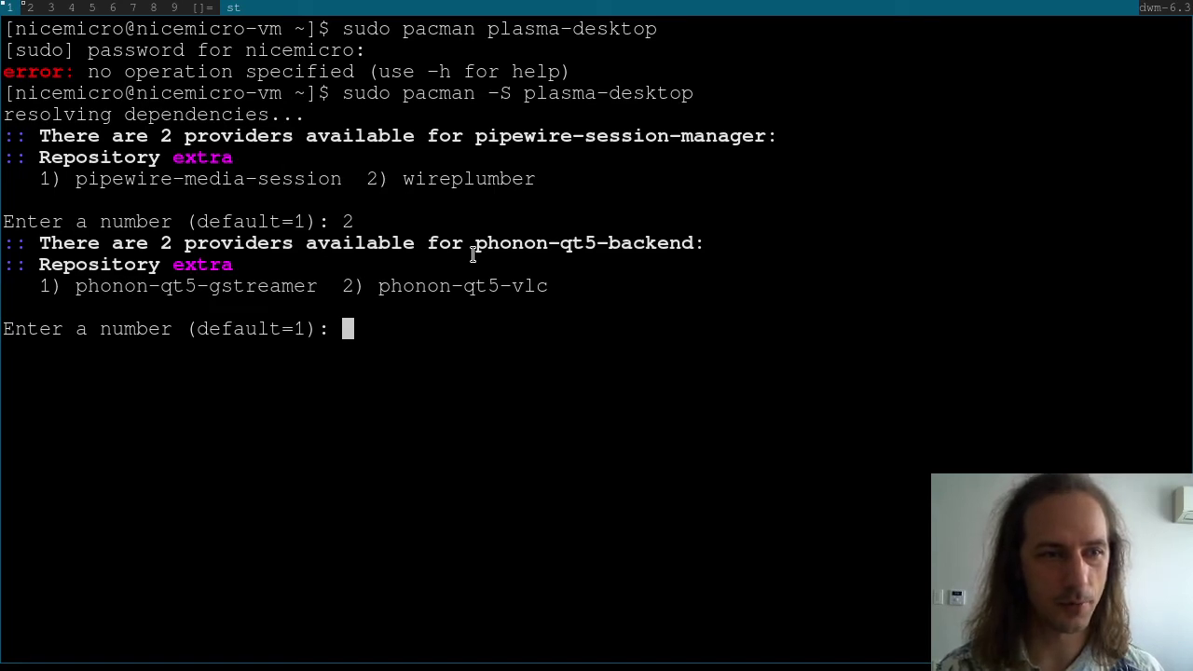
type("1")
key("Return")
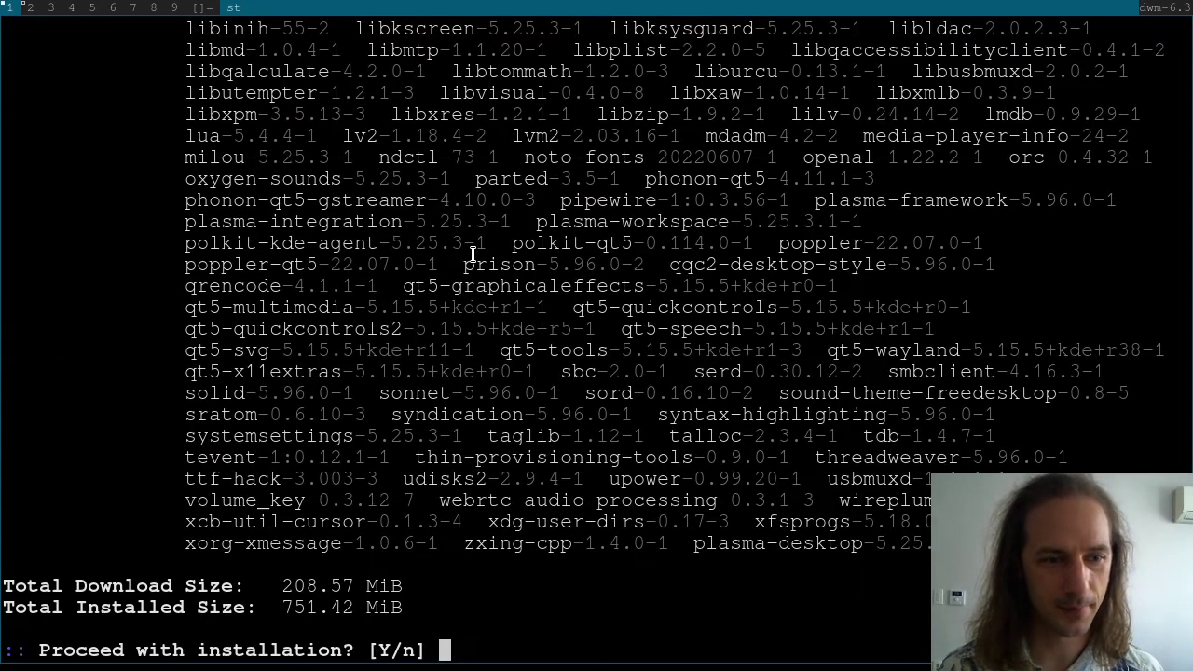
type("y")
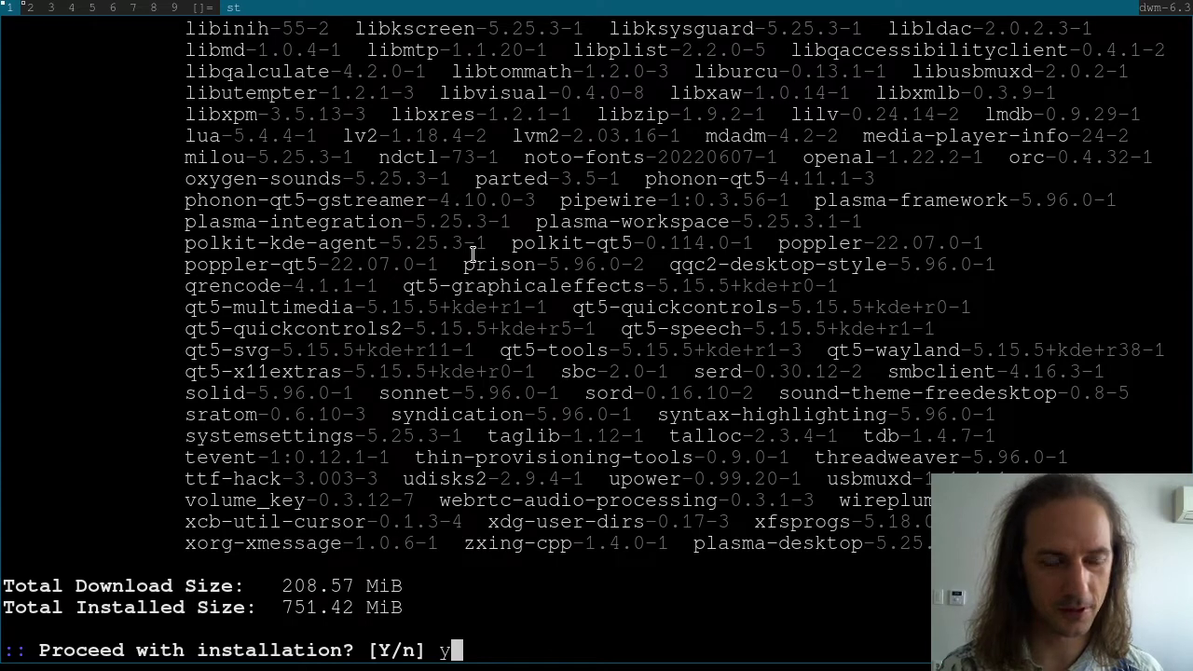
key("Return")
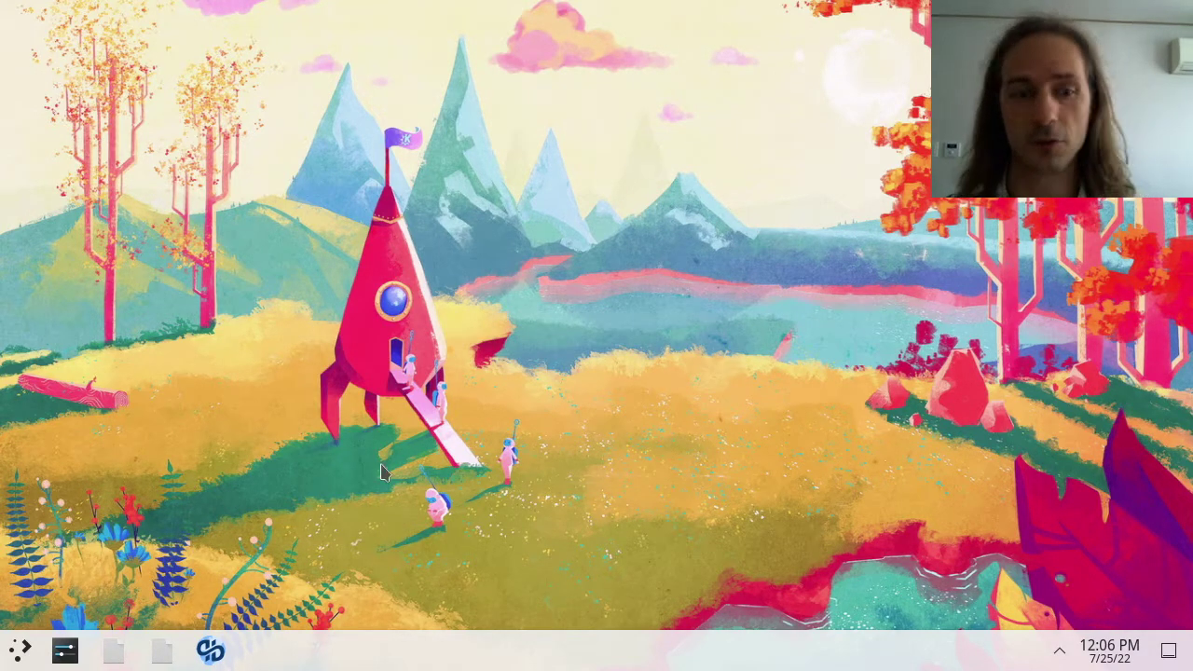
- Open the calendar from the clock on the Plasma desktop
left_click(1106, 649)
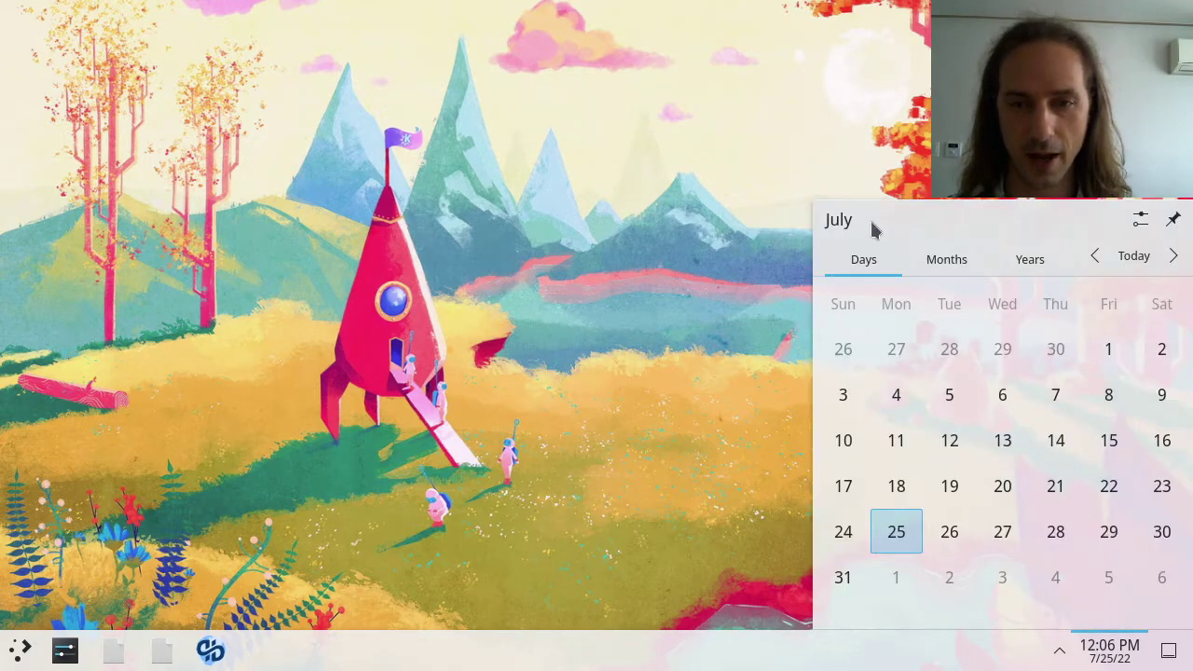
- Close the calendar, then look through the hidden Status and Notifications entries of the system tray and close them
left_click(741, 262)
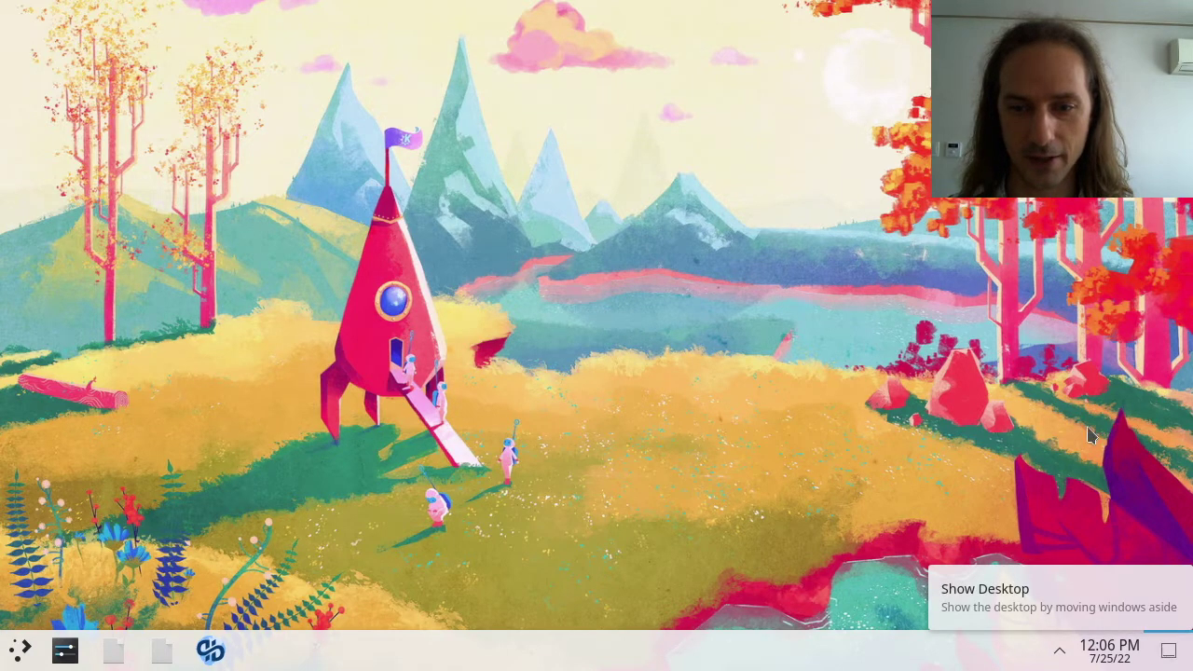
left_click(1060, 653)
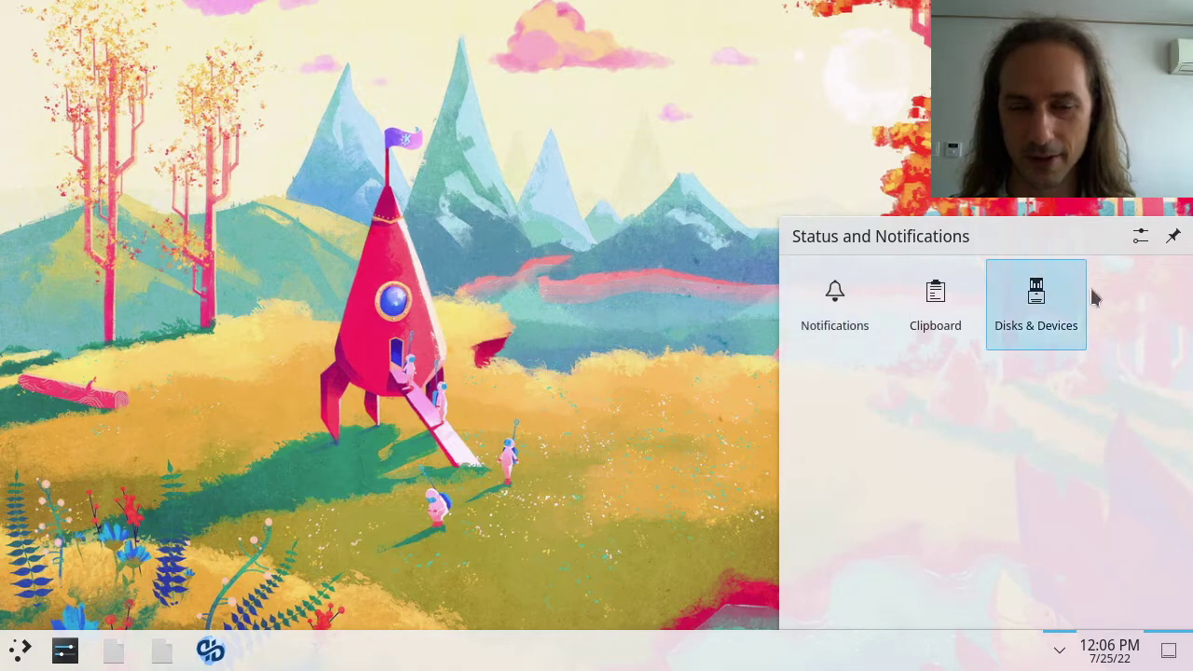
left_click(534, 205)
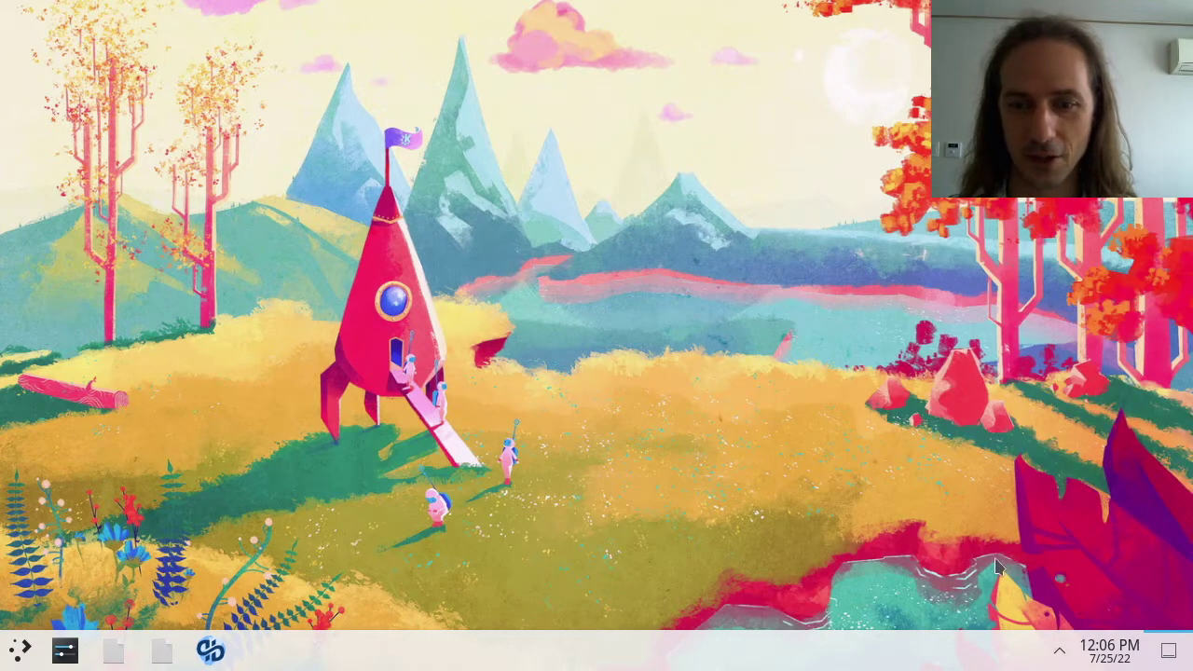
- Browse the application launcher's categories and open the Menu Editor from the System category
left_click(22, 650)
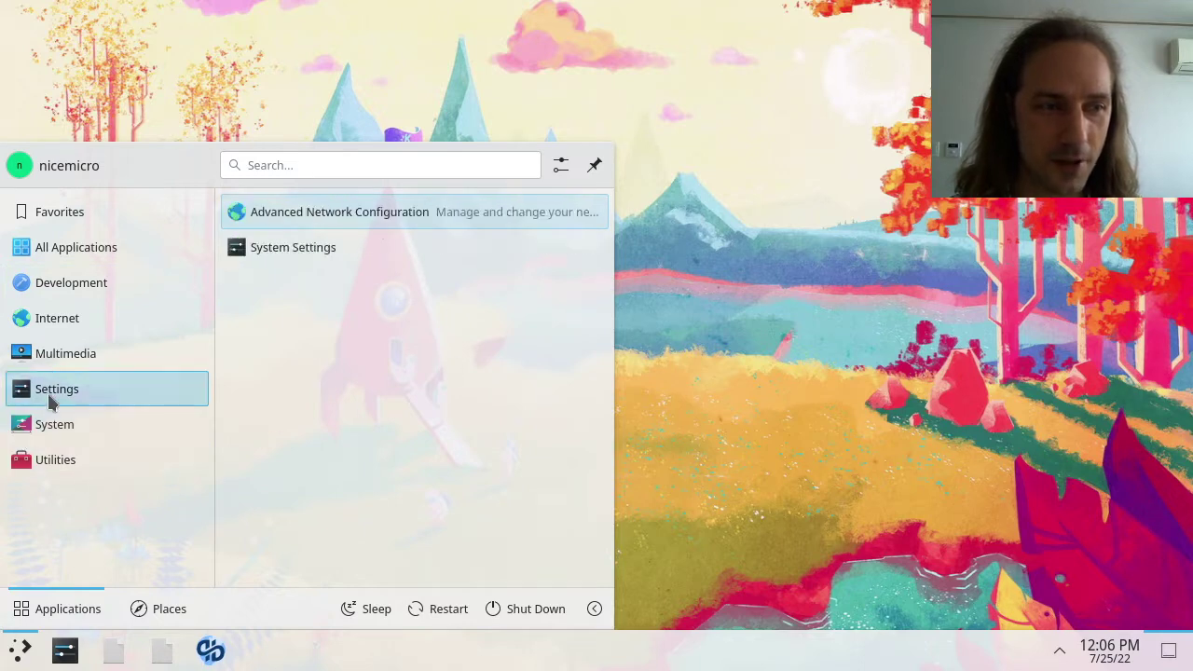
left_click(21, 645)
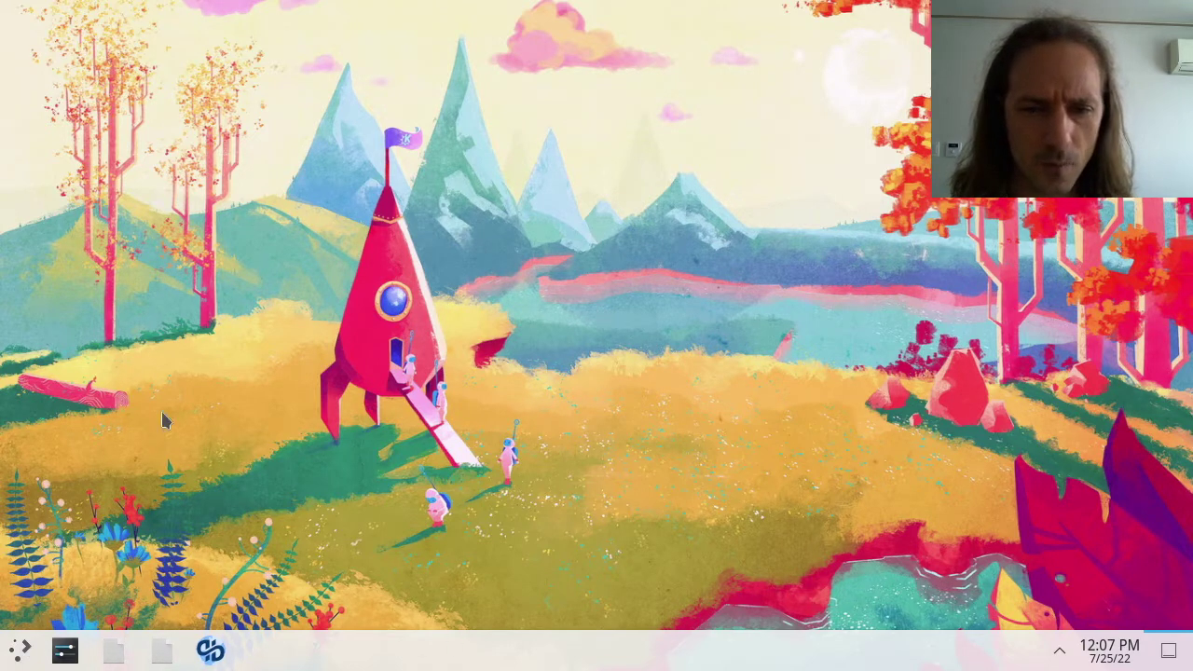
left_click(23, 650)
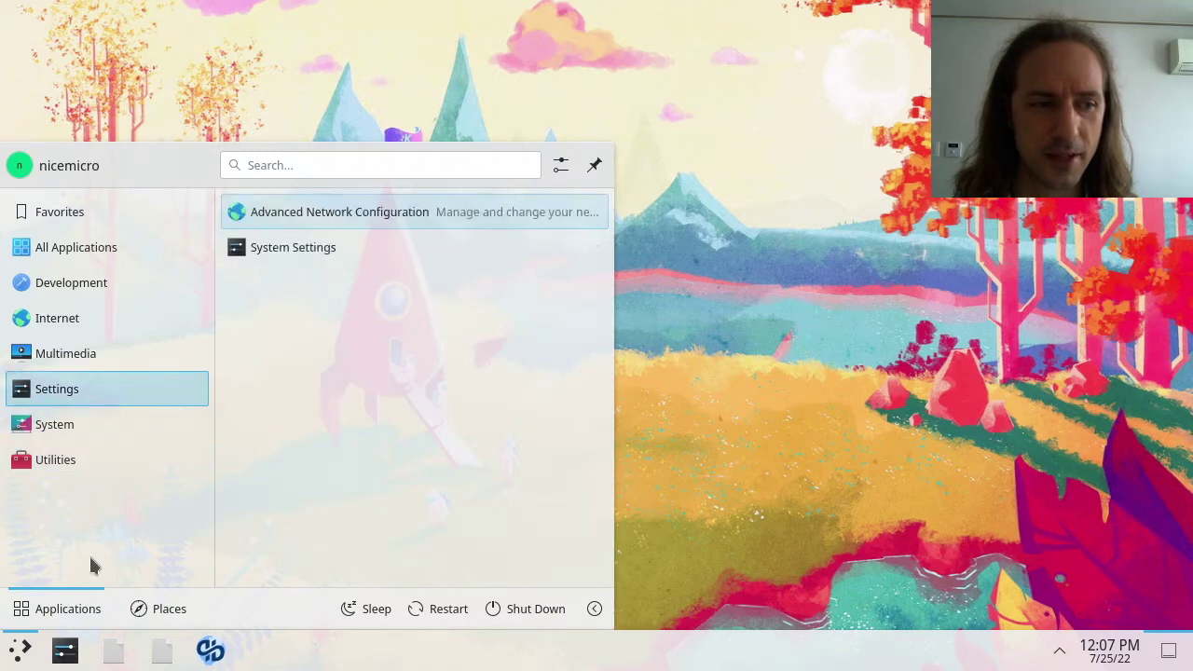
mouse_move(51, 422)
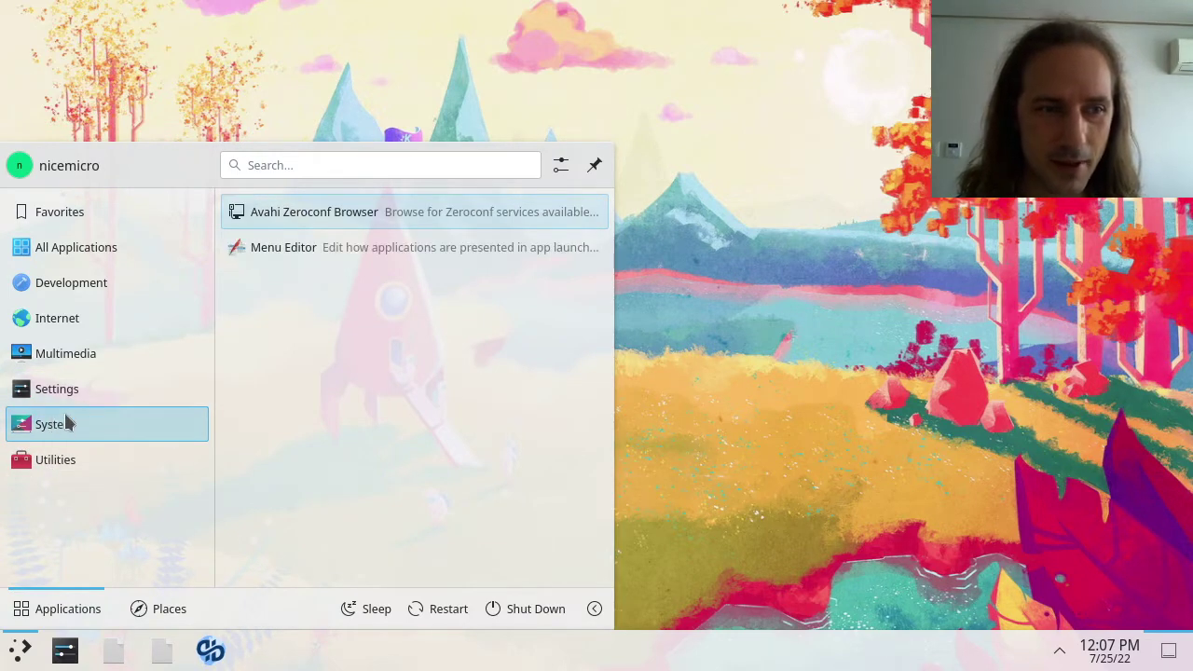
mouse_move(72, 394)
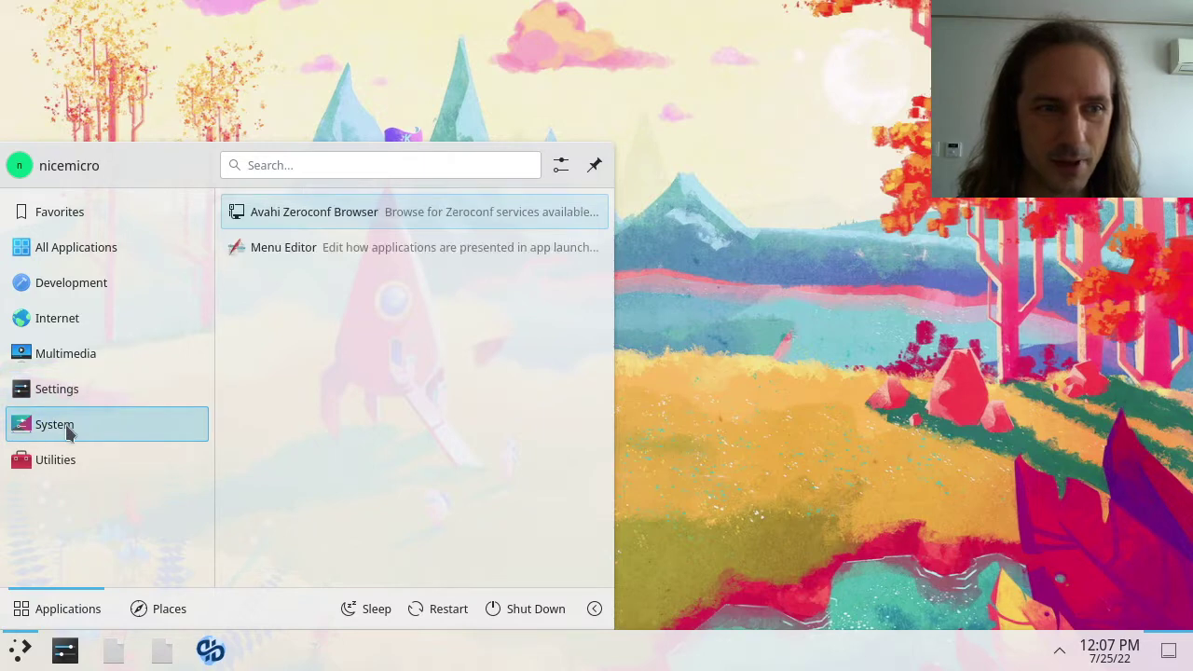
left_click(382, 250)
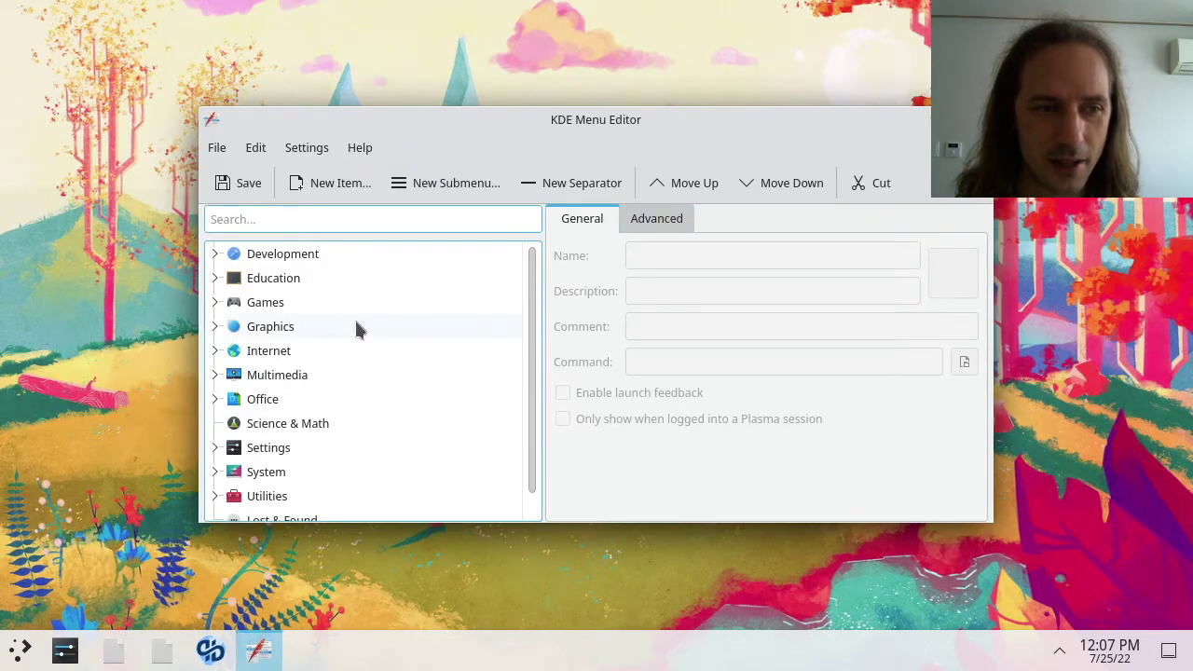
- Open System Settings from the application launcher's Settings category and move its window higher on the desktop
left_click(19, 651)
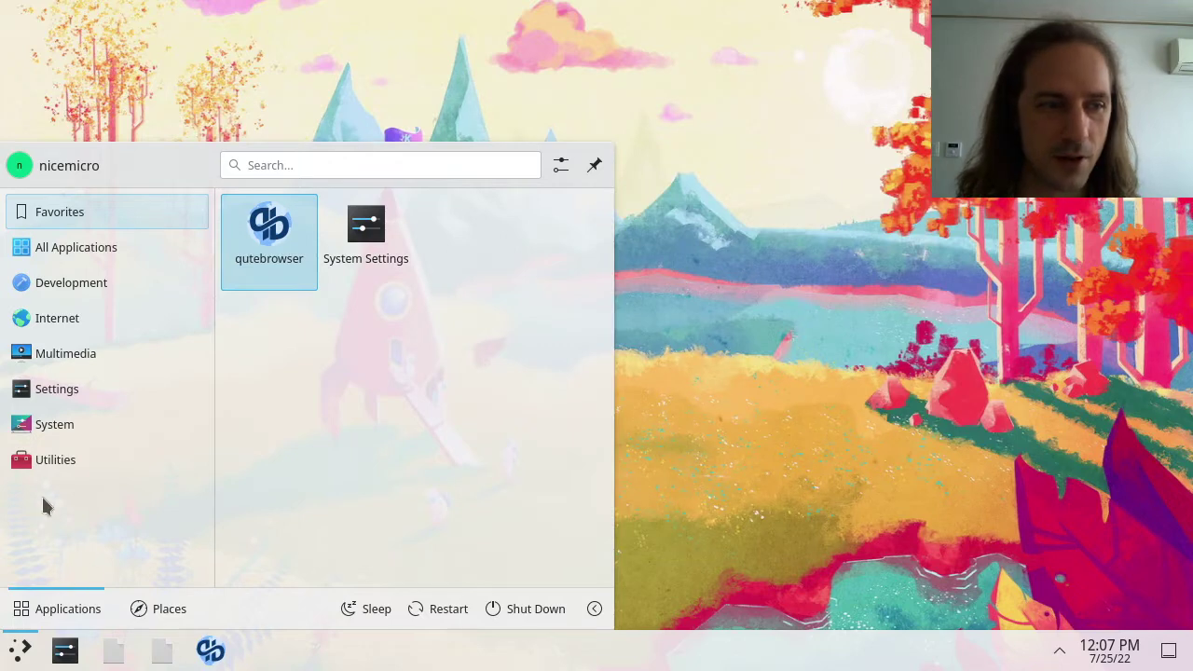
mouse_move(54, 430)
mouse_move(71, 399)
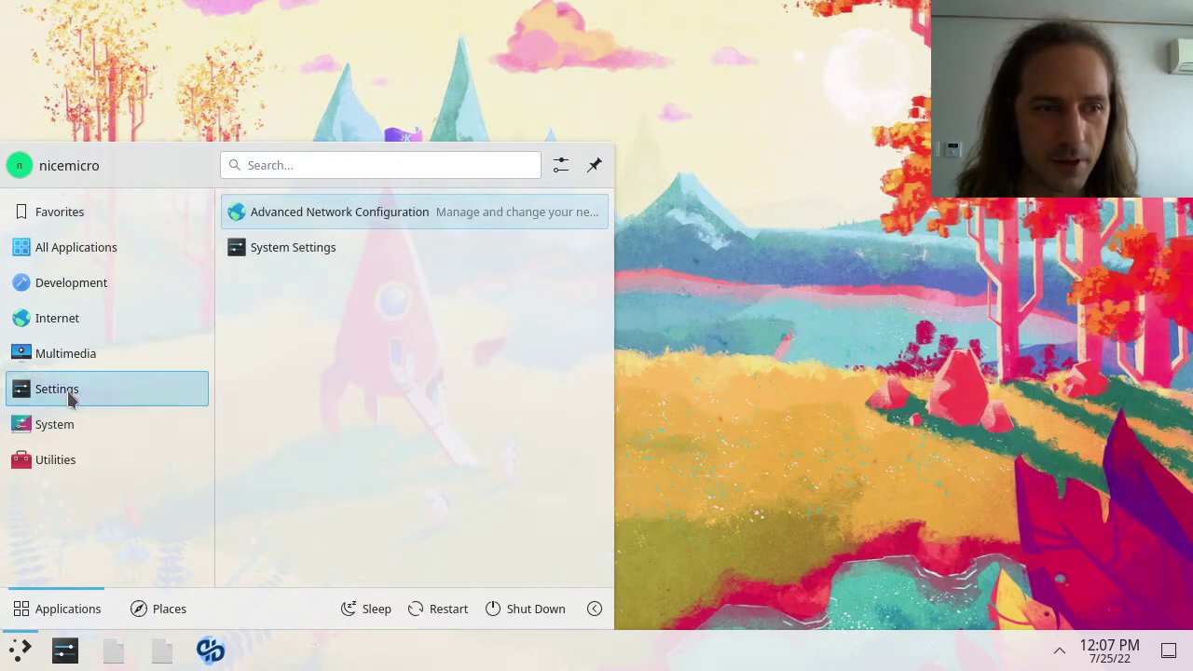
left_click(314, 247)
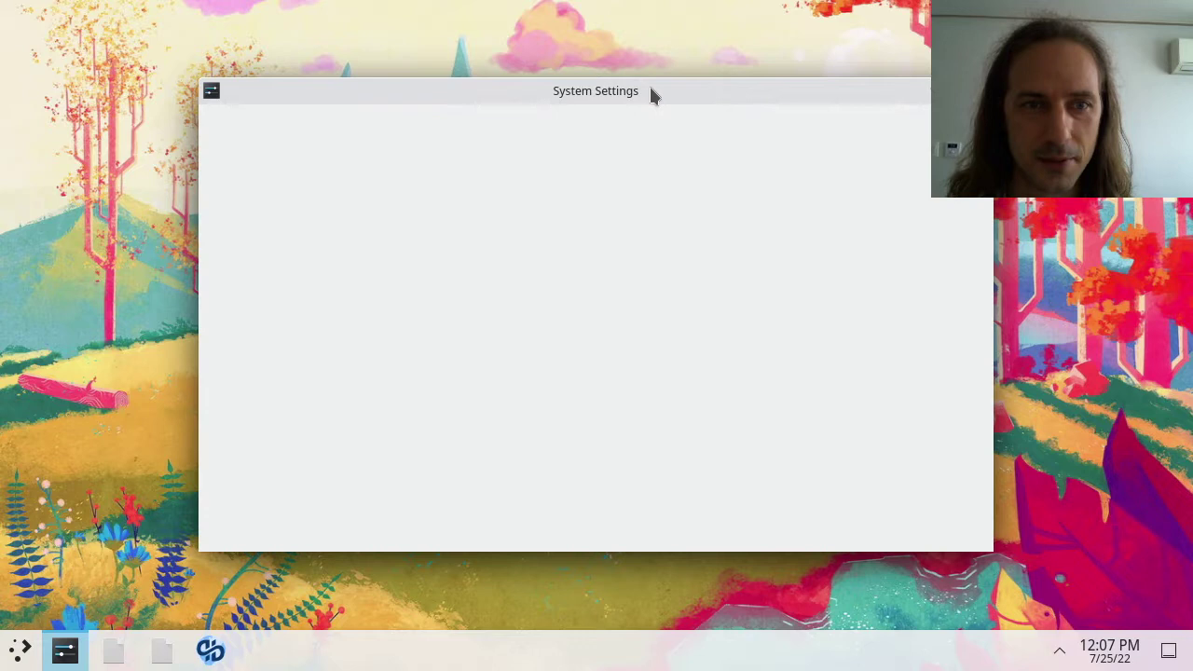
left_click_drag(652, 93, 662, 29)
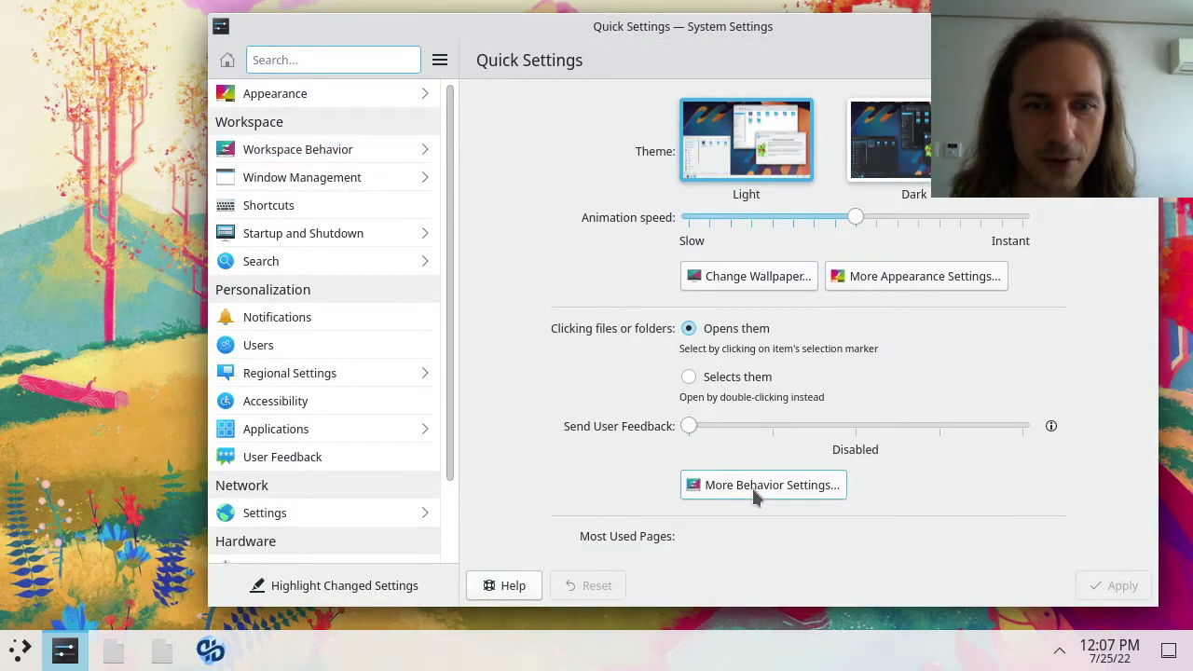
- Apply the Dark theme in Quick Settings and reposition the System Settings window to view the desktop around it
left_click(909, 149)
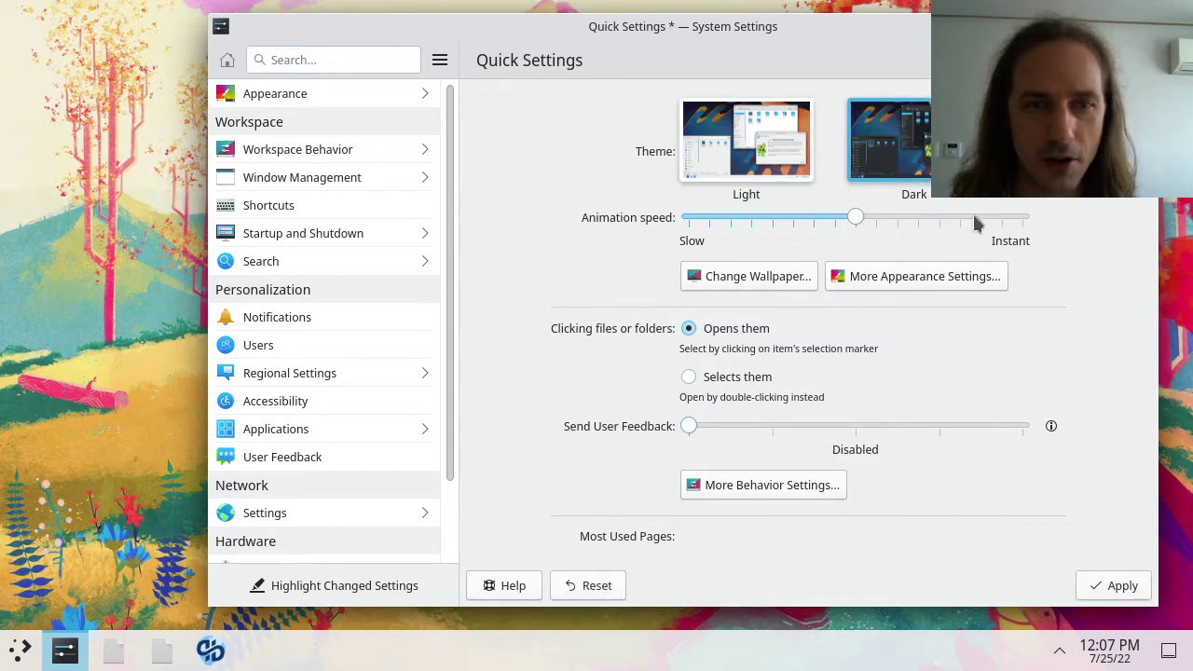
left_click(1123, 584)
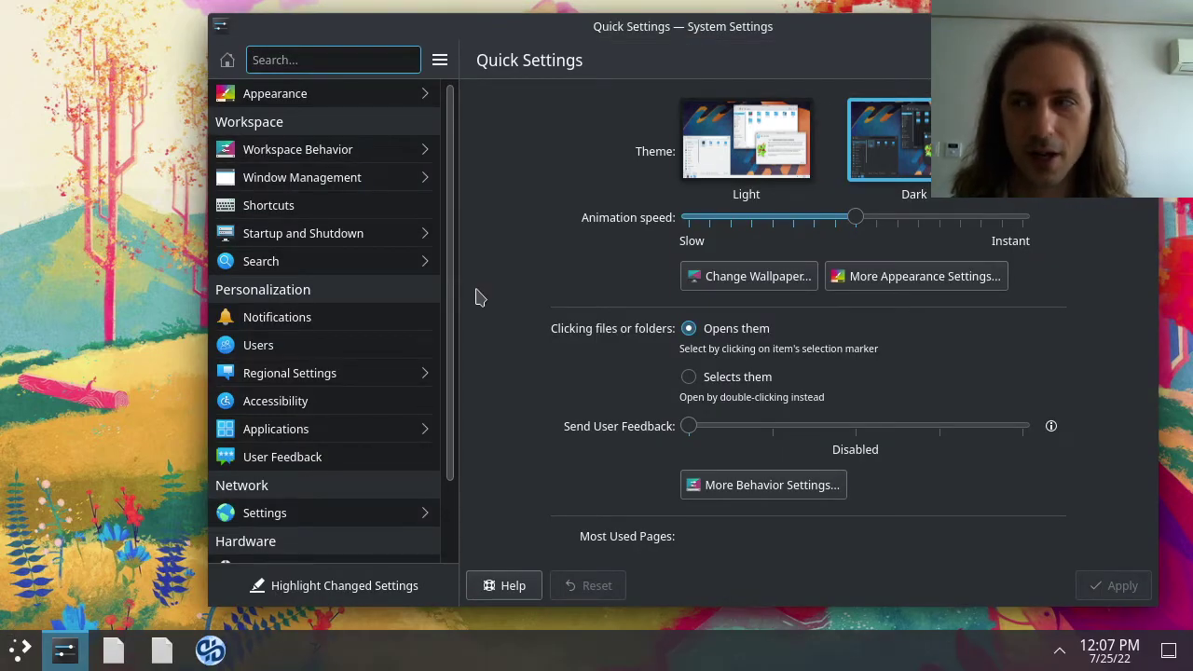
left_click_drag(746, 29, 555, 36)
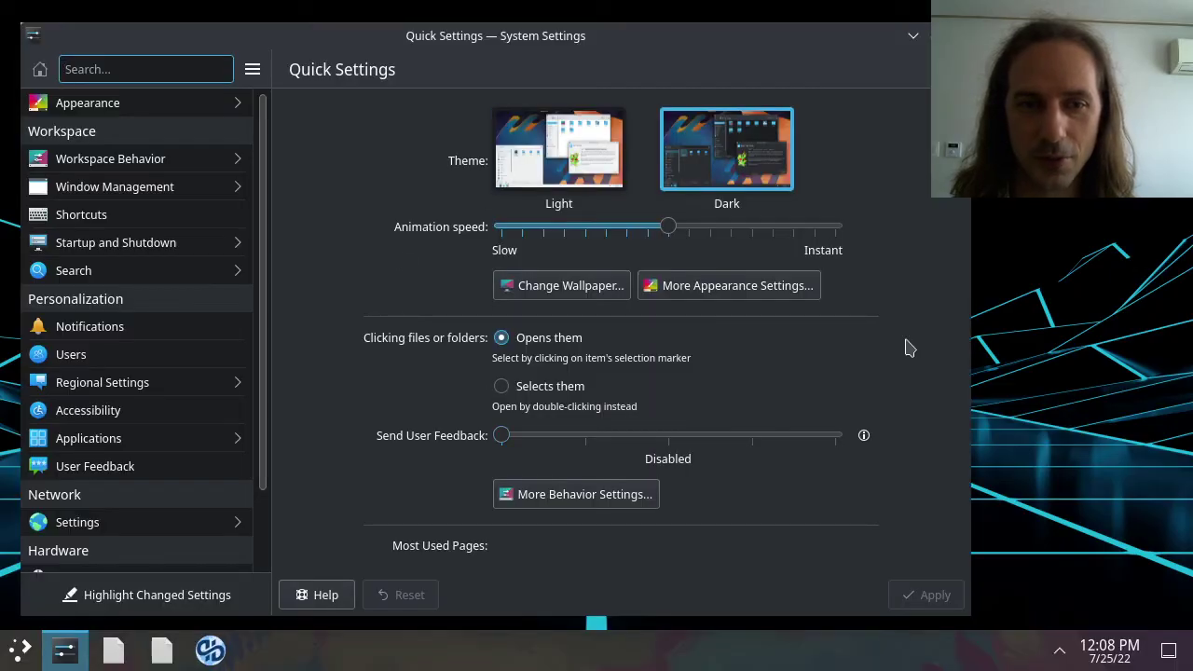
left_click_drag(572, 47, 549, 18)
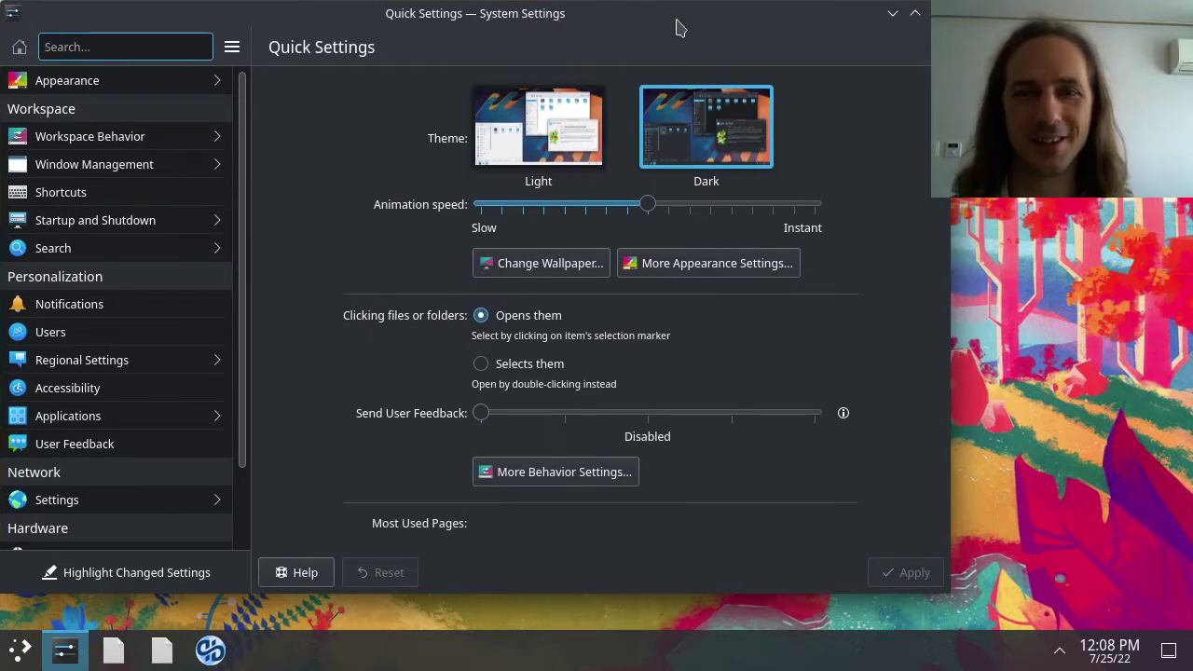
left_click_drag(680, 28, 760, 53)
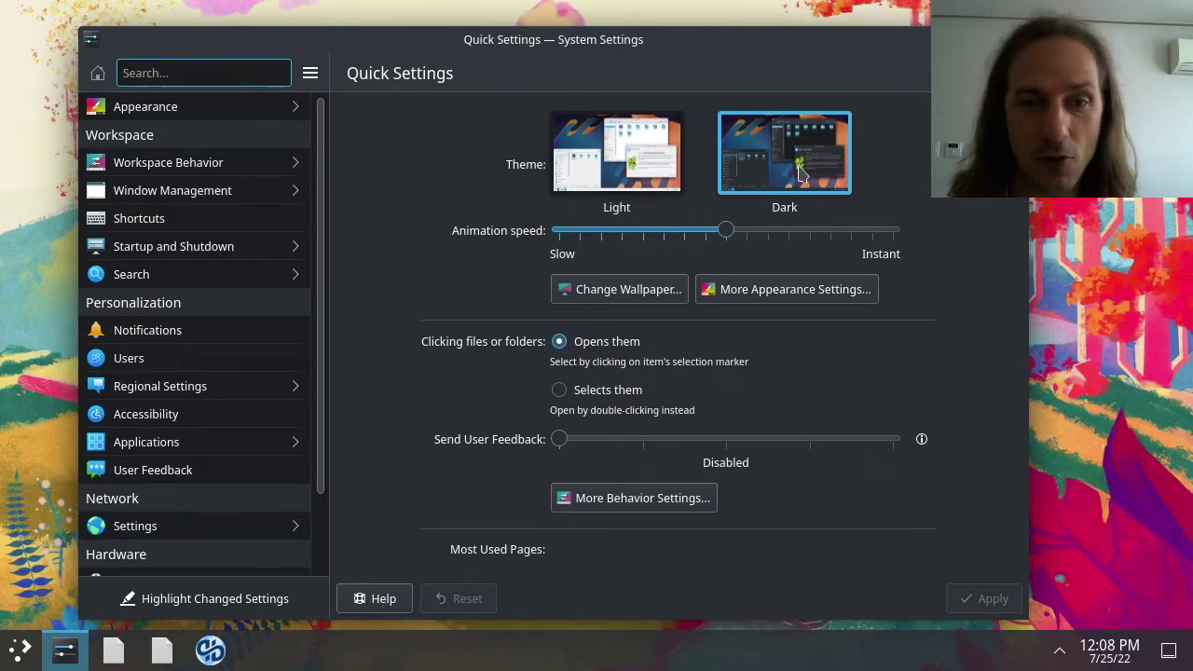
- Apply the Breeze Twilight global theme in the Appearance settings and reposition the System Settings window
left_click(139, 107)
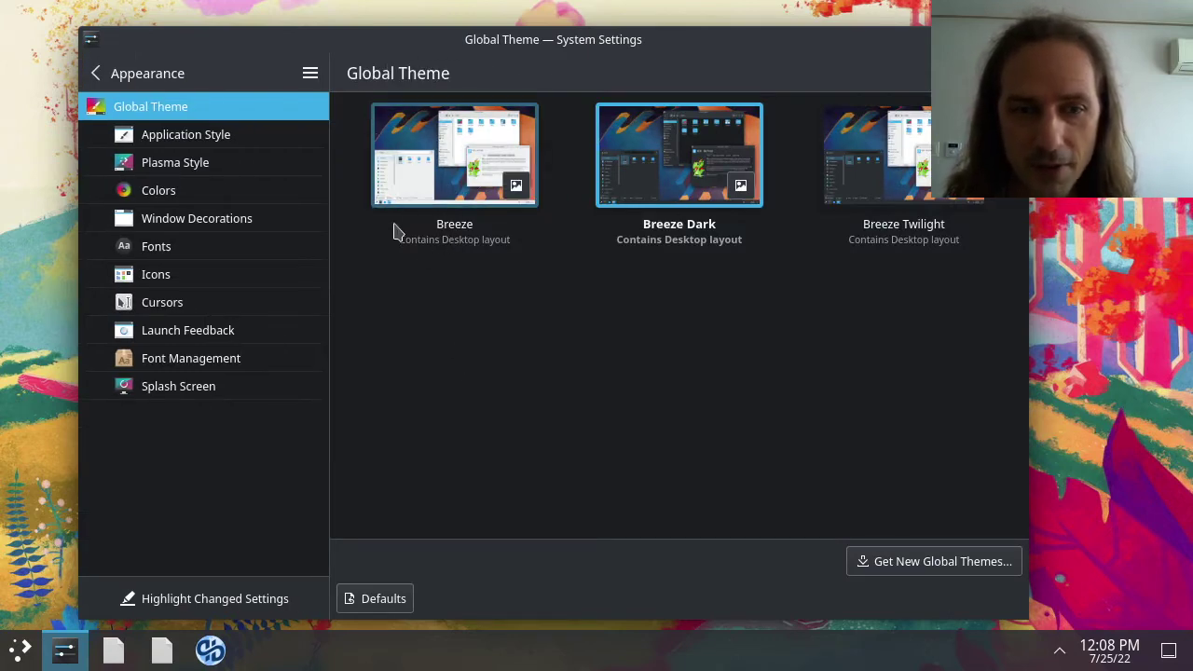
left_click(890, 183)
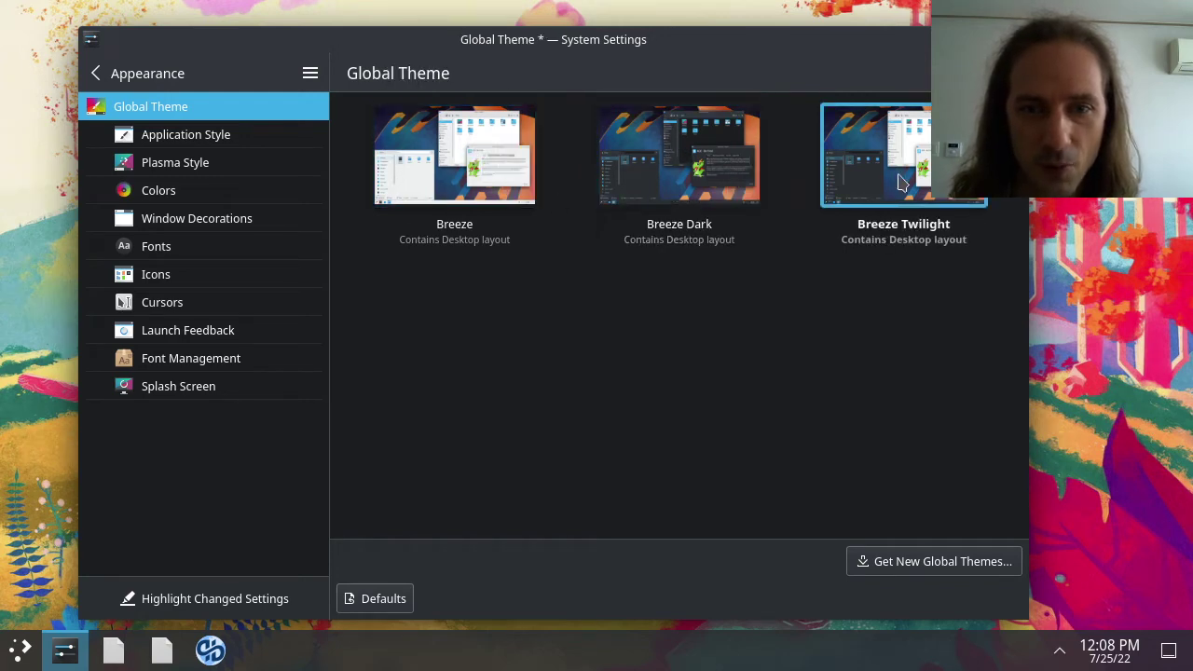
left_click(807, 432)
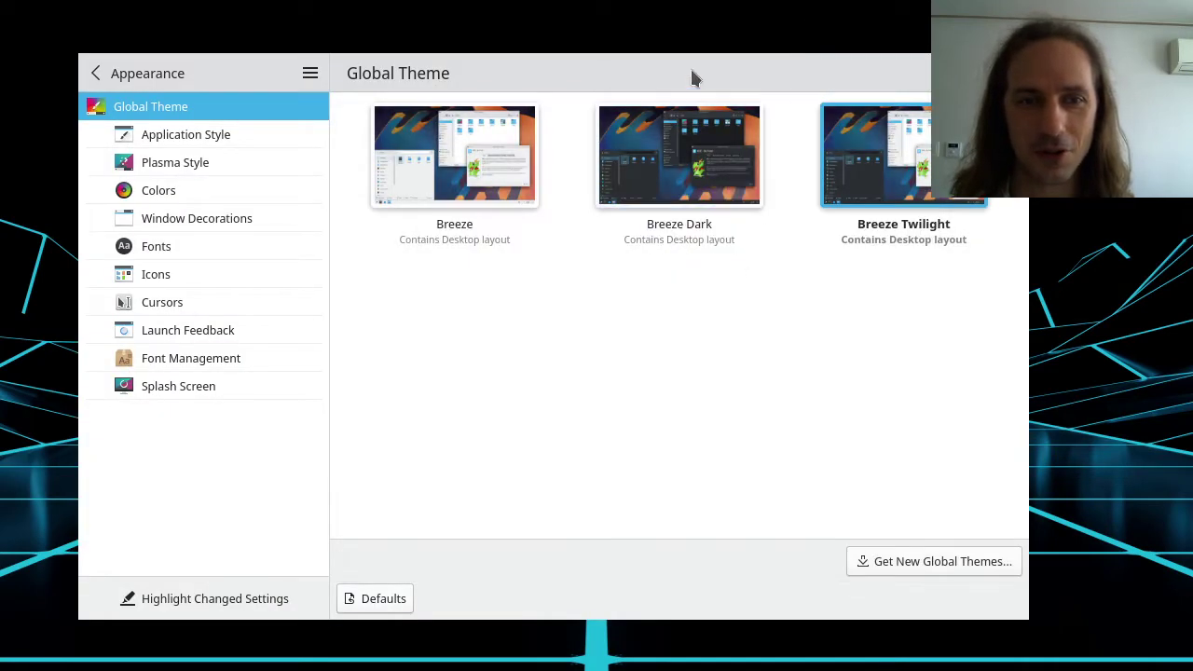
left_click_drag(695, 78, 674, 50)
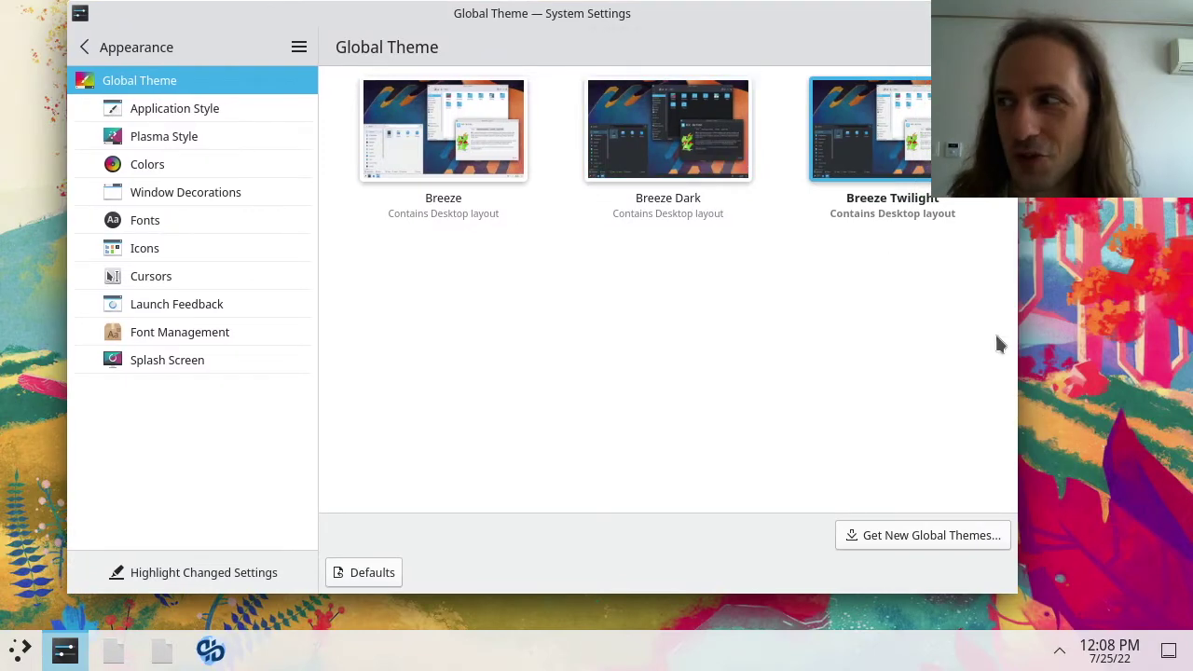
left_click_drag(836, 13, 791, 15)
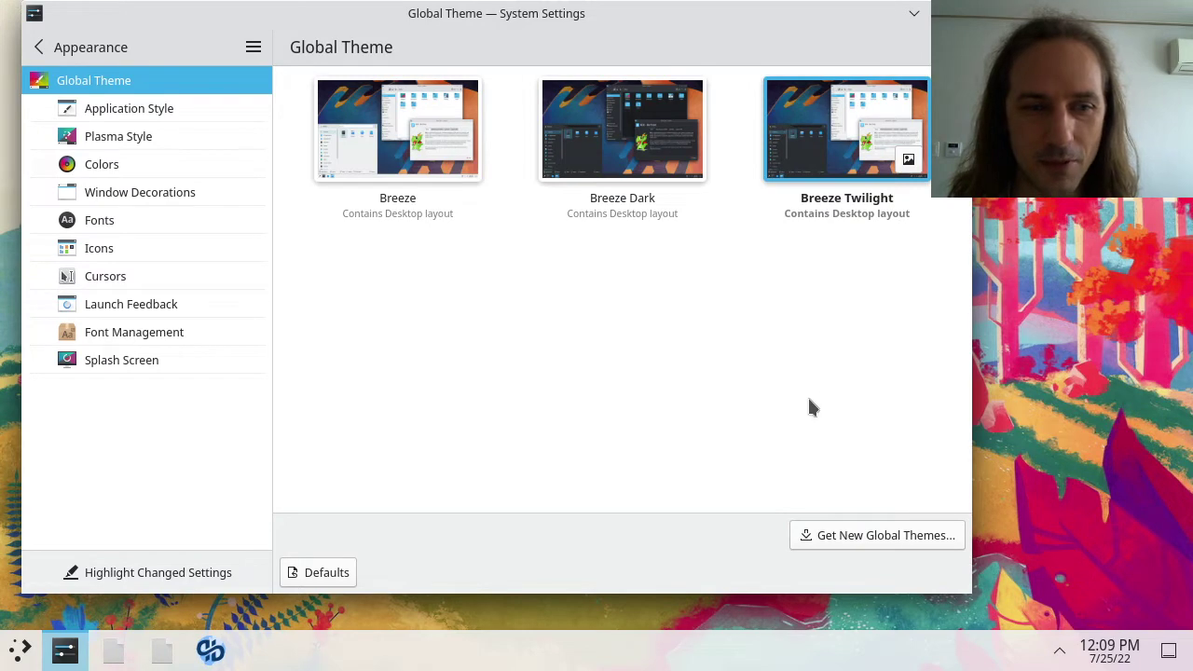
- Open the downloadable Global Themes in a moved and enlarged window, browse the offered themes, and close it
left_click(859, 535)
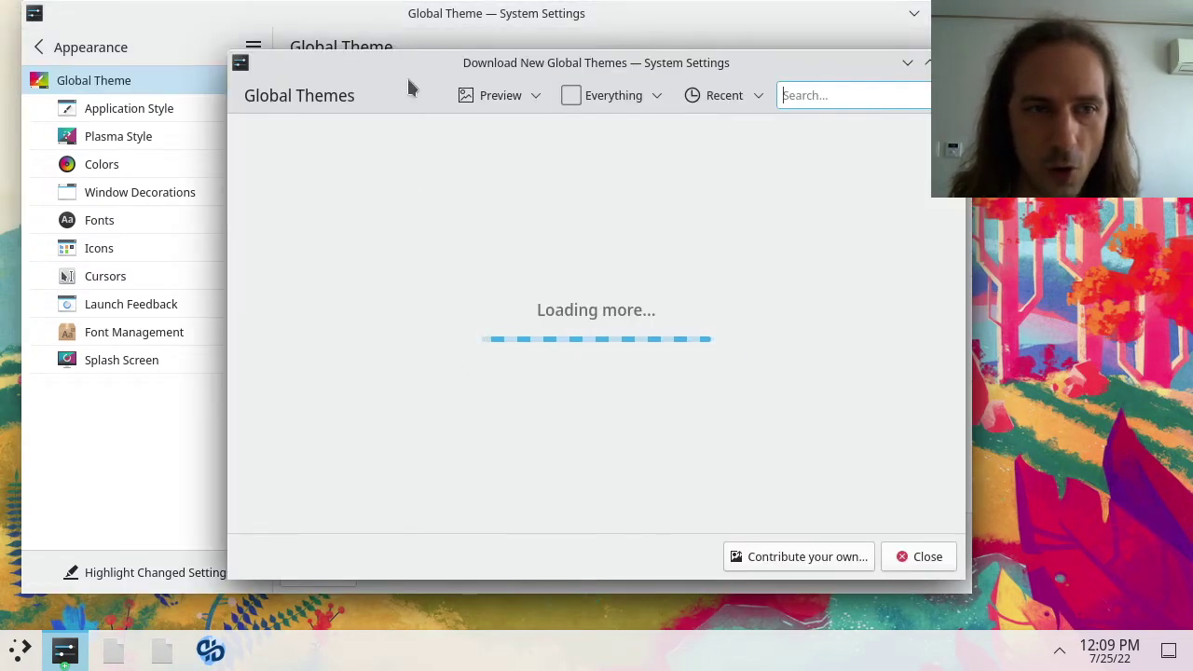
left_click_drag(413, 64, 325, 49)
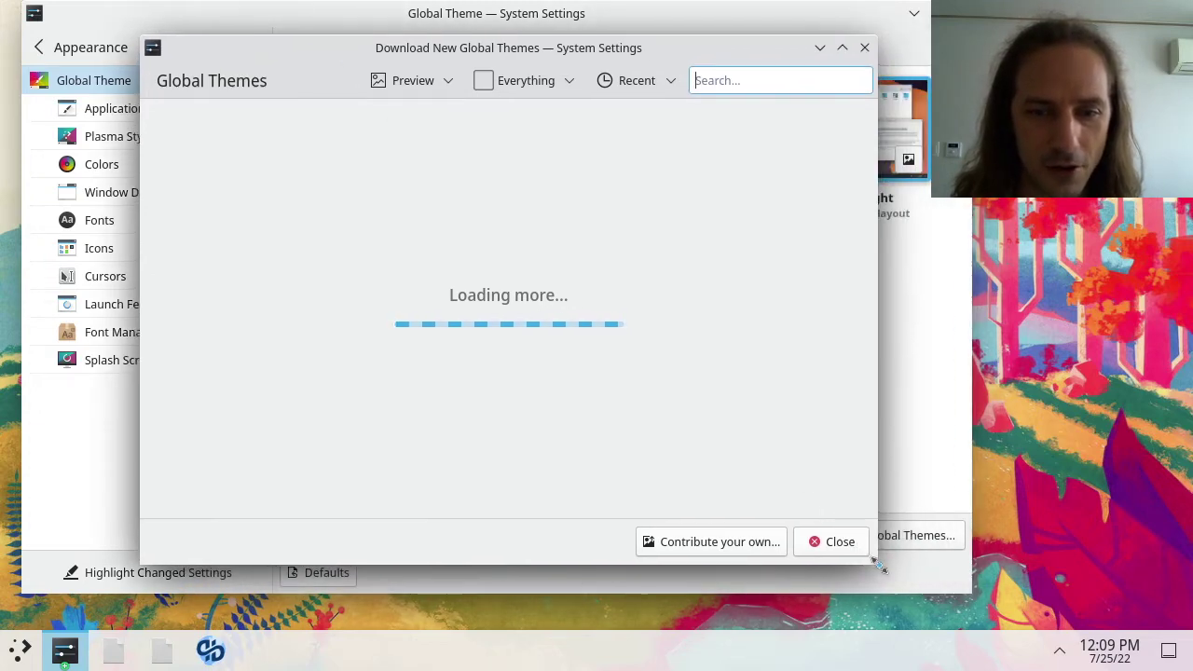
left_click_drag(877, 564, 983, 608)
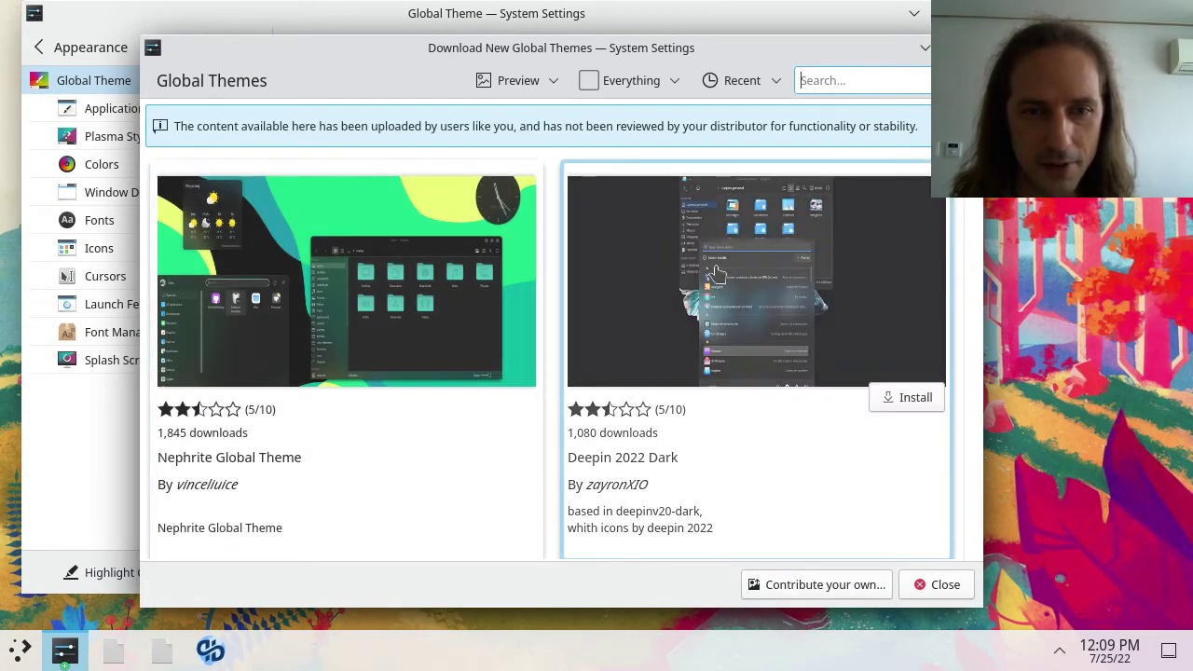
scroll(717, 273, "down", 3)
scroll(690, 275, "down", 10)
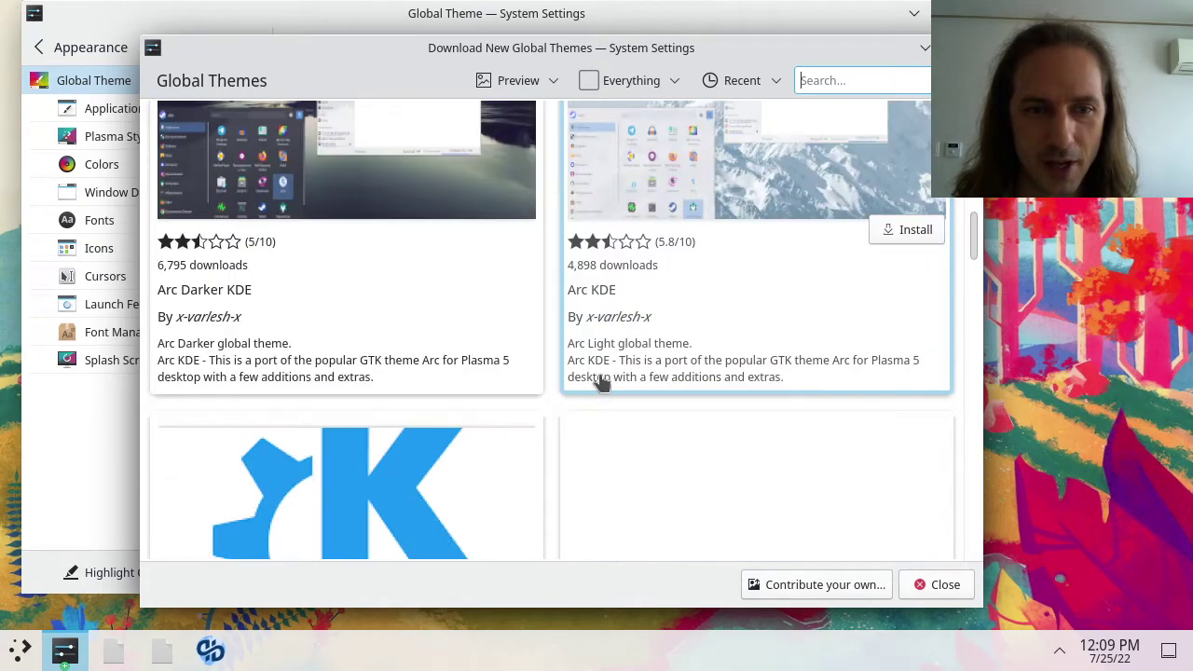
scroll(461, 352, "down", 5)
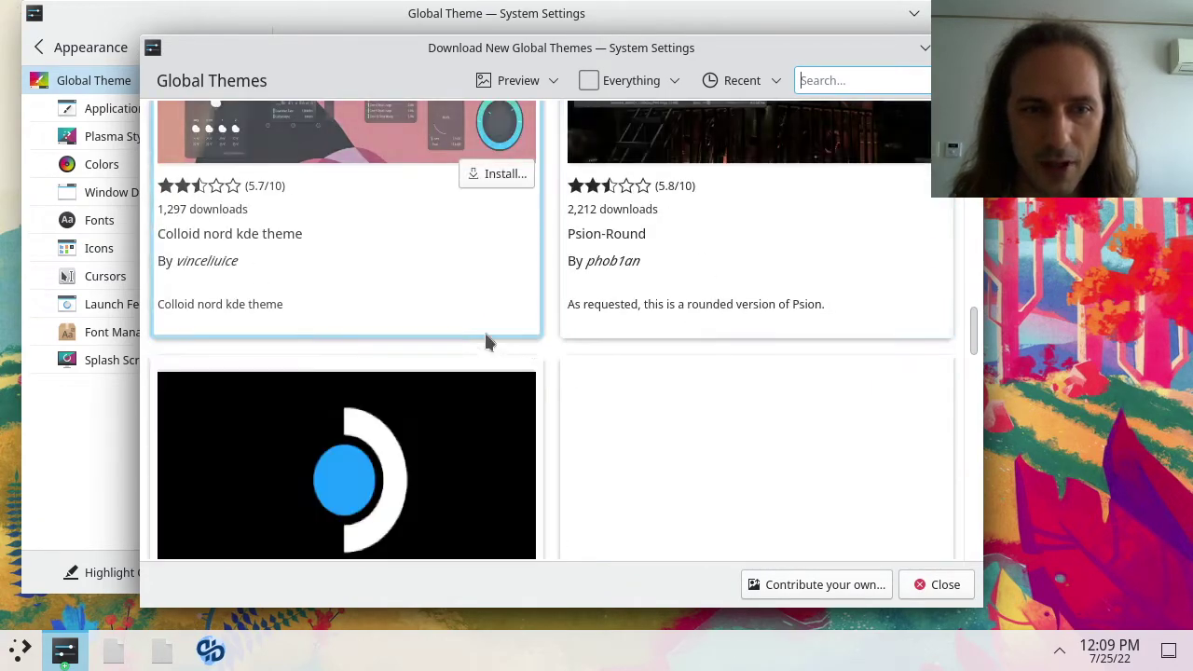
scroll(484, 330, "up", 8)
scroll(487, 341, "up", 15)
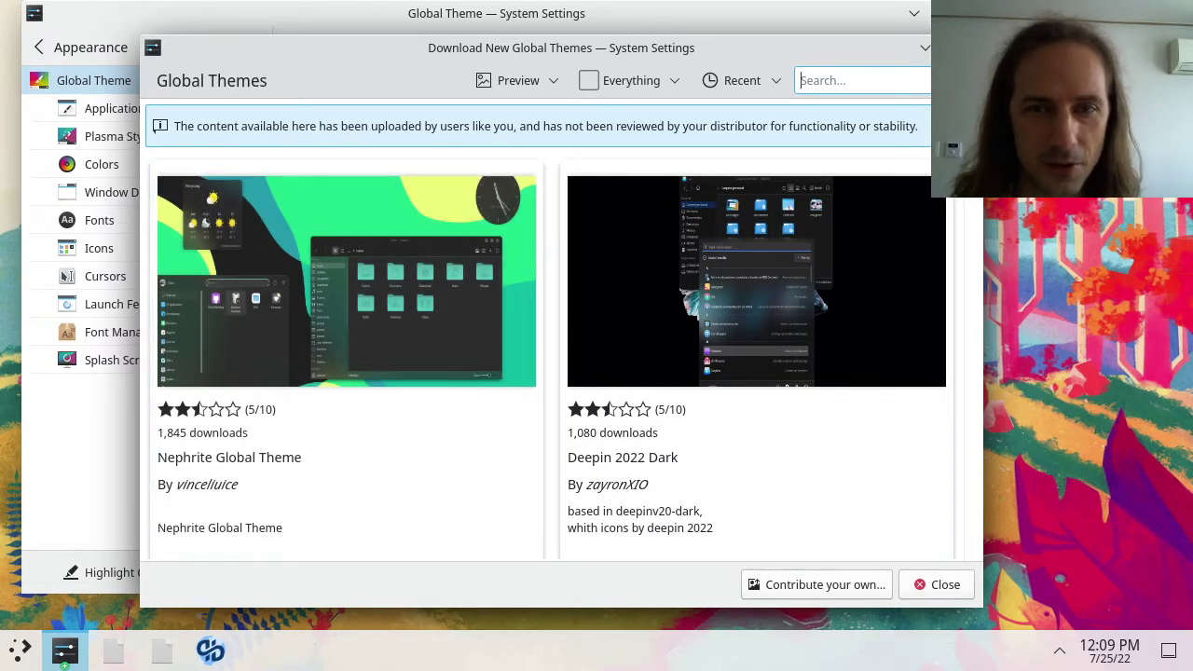
key("Escape")
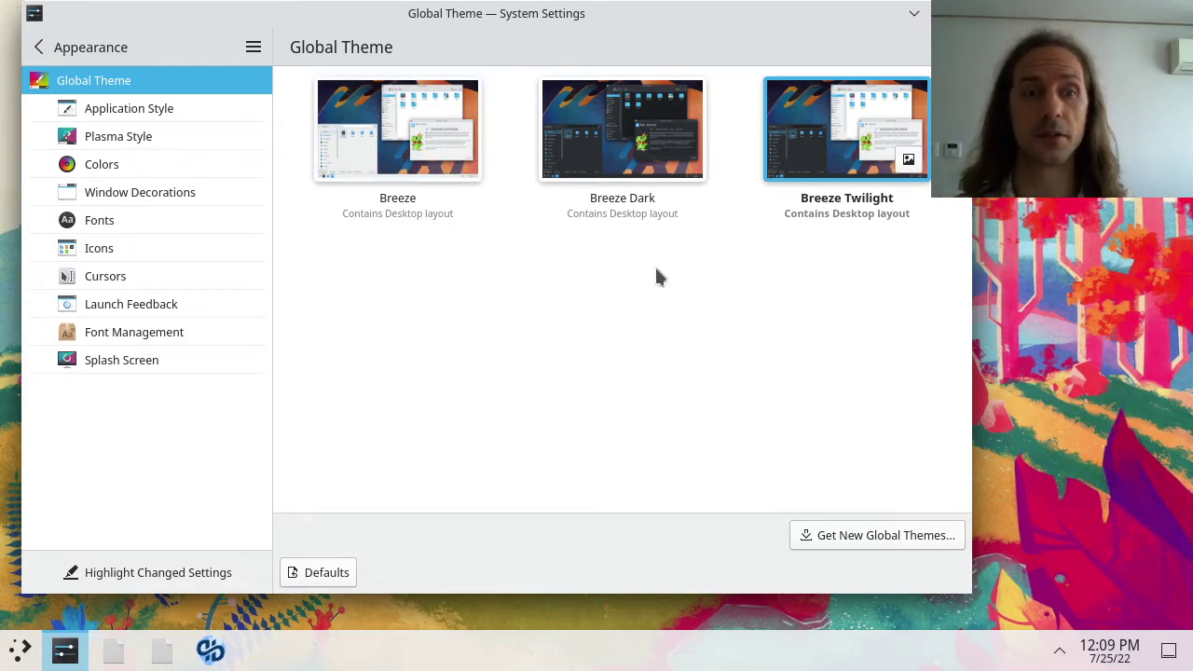
- Look through the available application styles in the Appearance settings
left_click(110, 108)
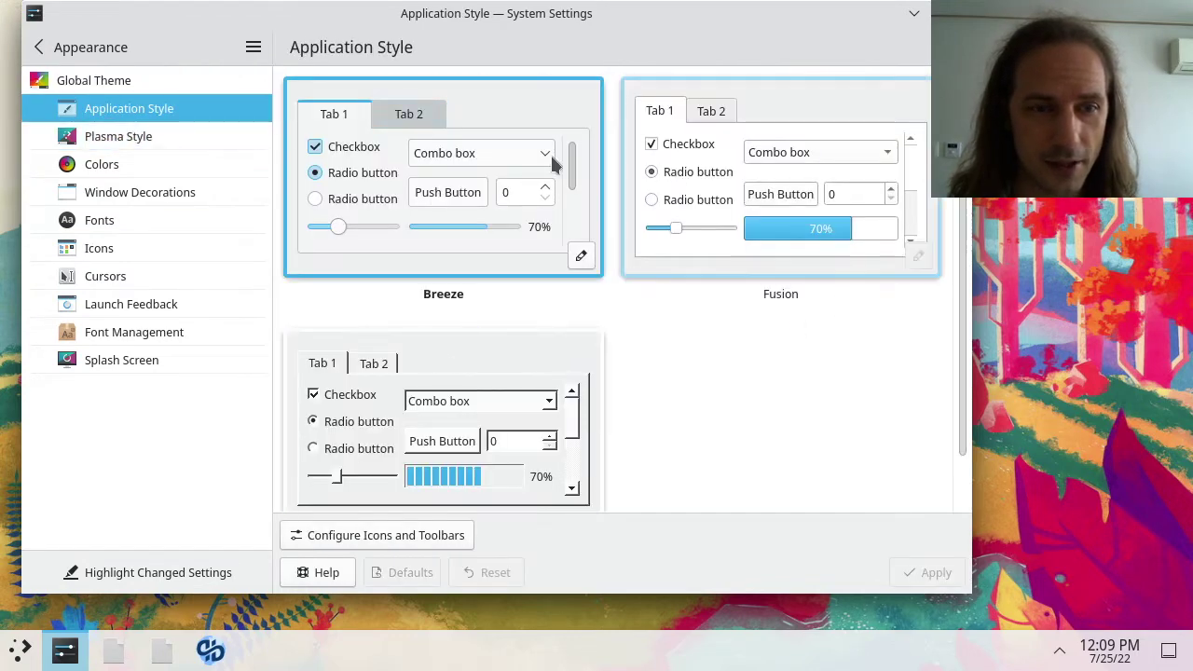
scroll(684, 280, "down", 1)
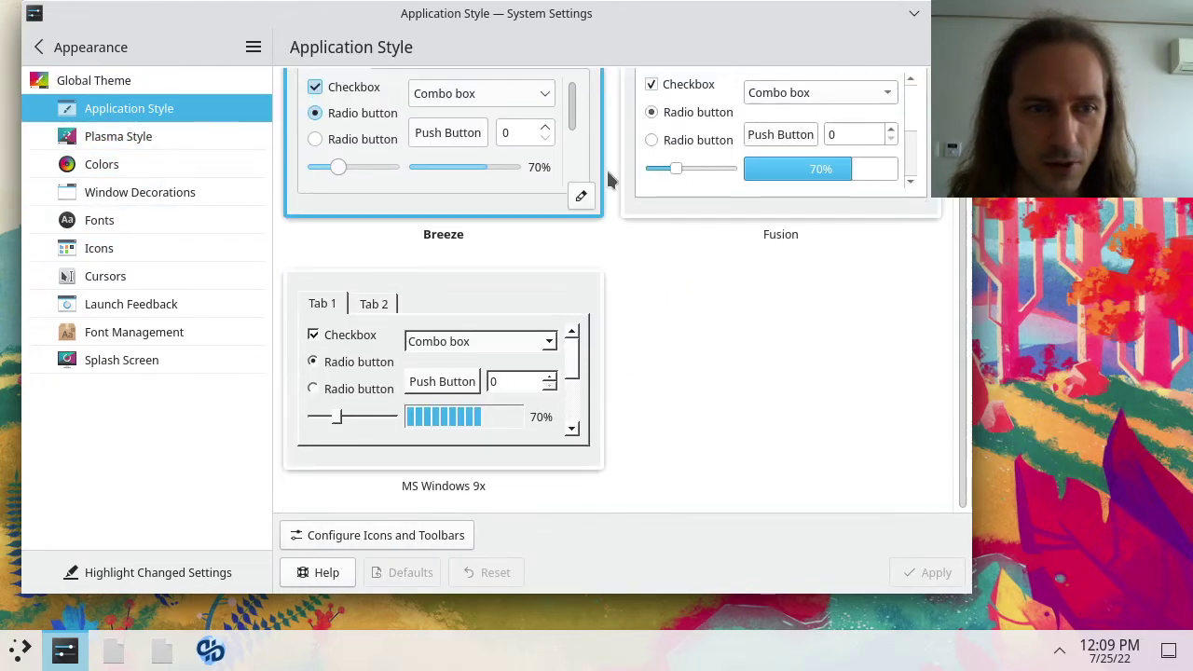
scroll(435, 357, "up", 1)
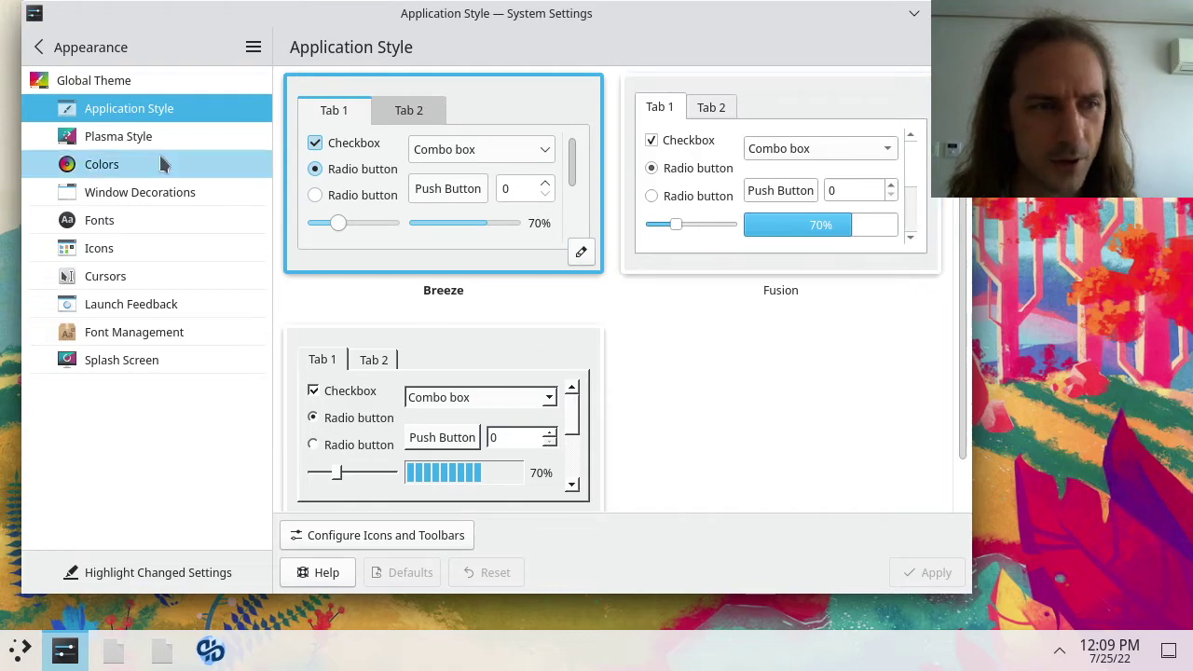
- View the available Plasma styles, and briefly open and close the clock's calendar
left_click(124, 139)
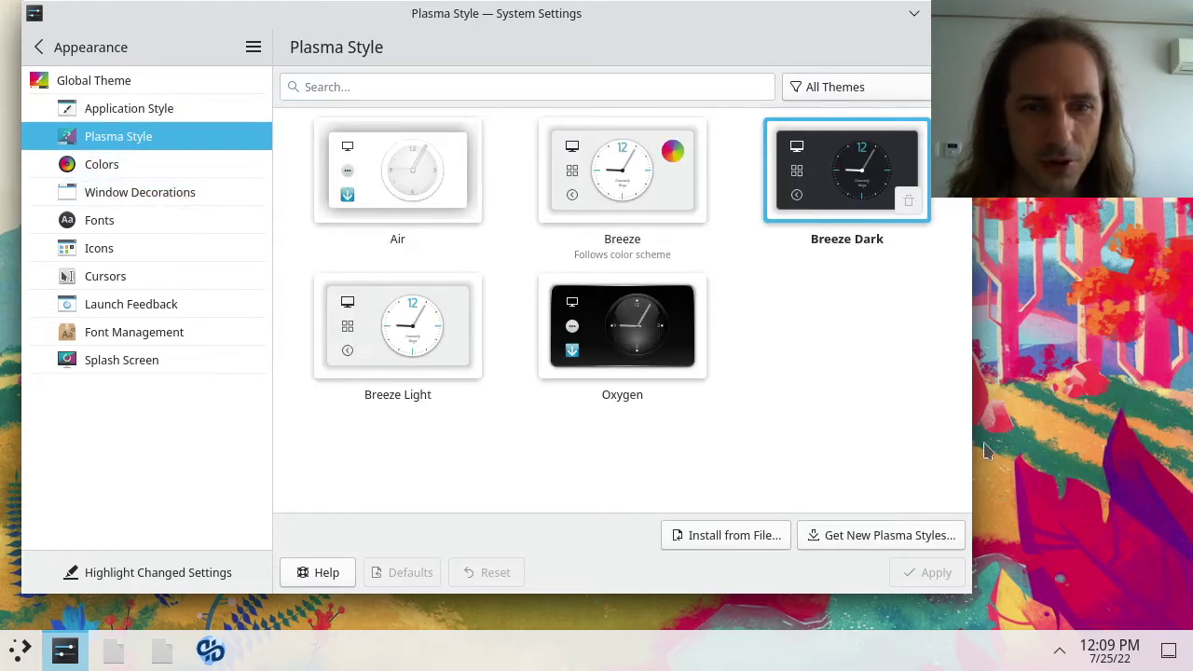
left_click(1107, 647)
left_click(1107, 647)
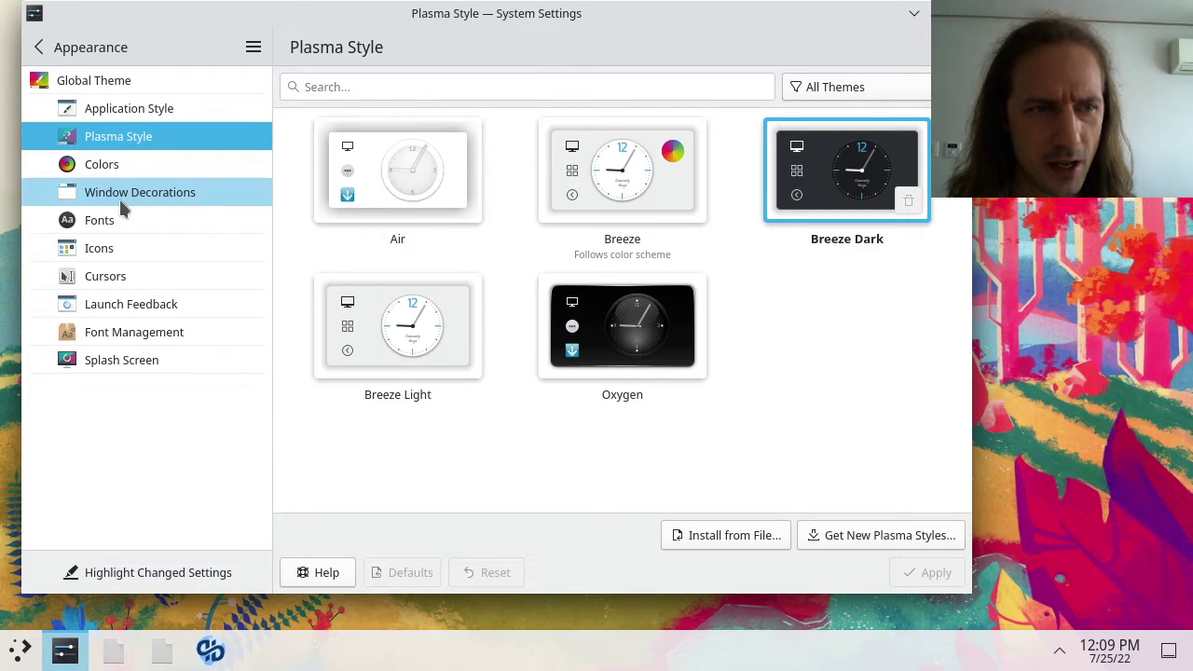
- Apply the Plastik theme in the Window Decorations settings and shift the System Settings window so its titlebar buttons show
left_click(95, 195)
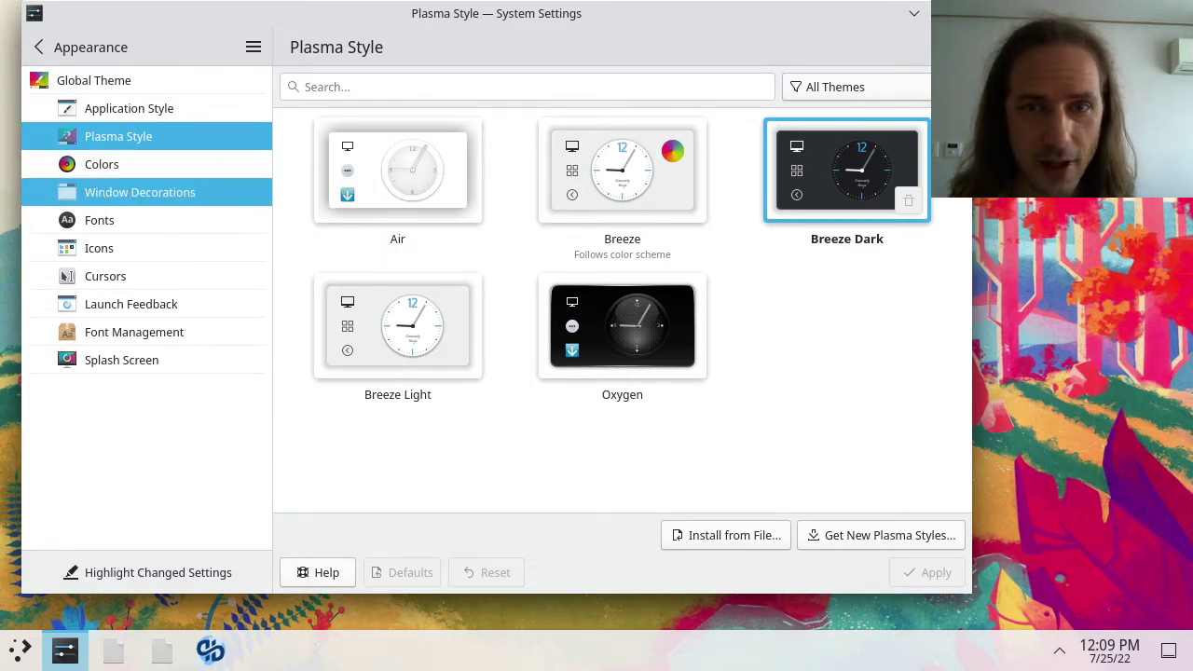
left_click_drag(804, 25, 746, 20)
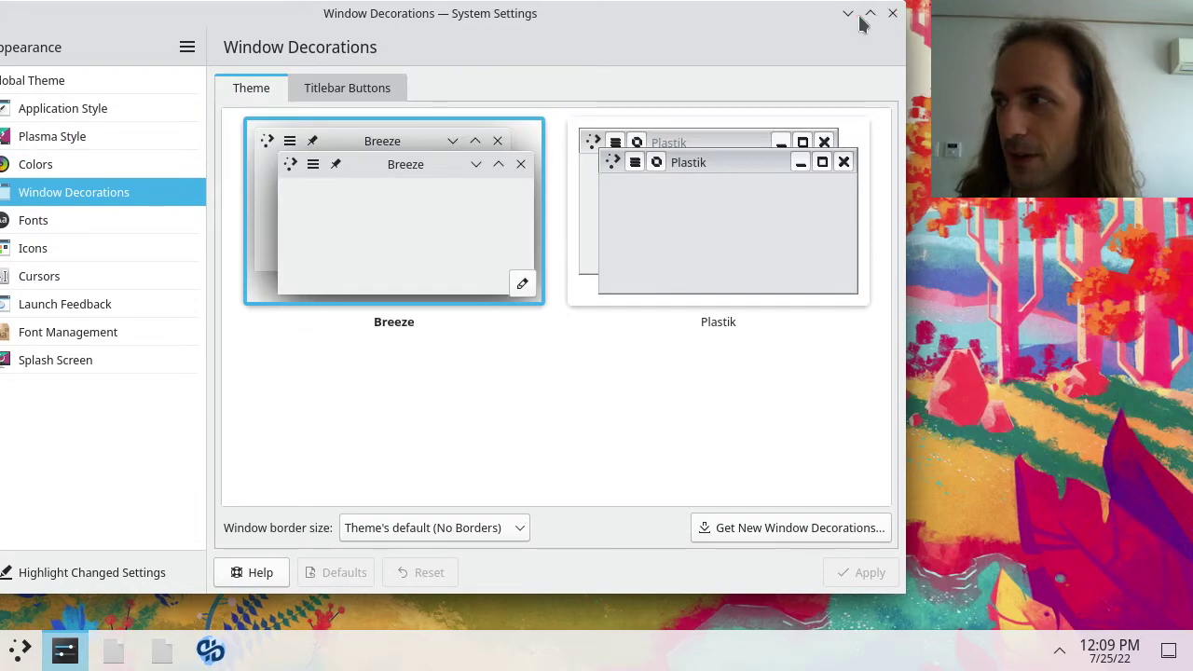
left_click(720, 159)
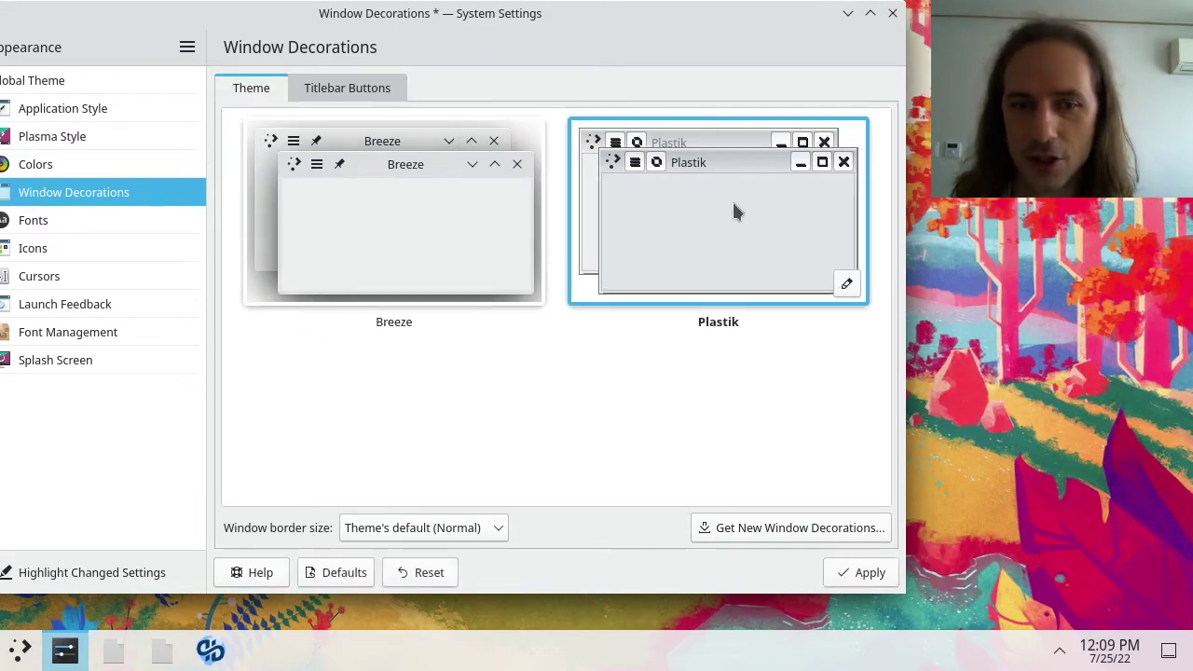
left_click(844, 569)
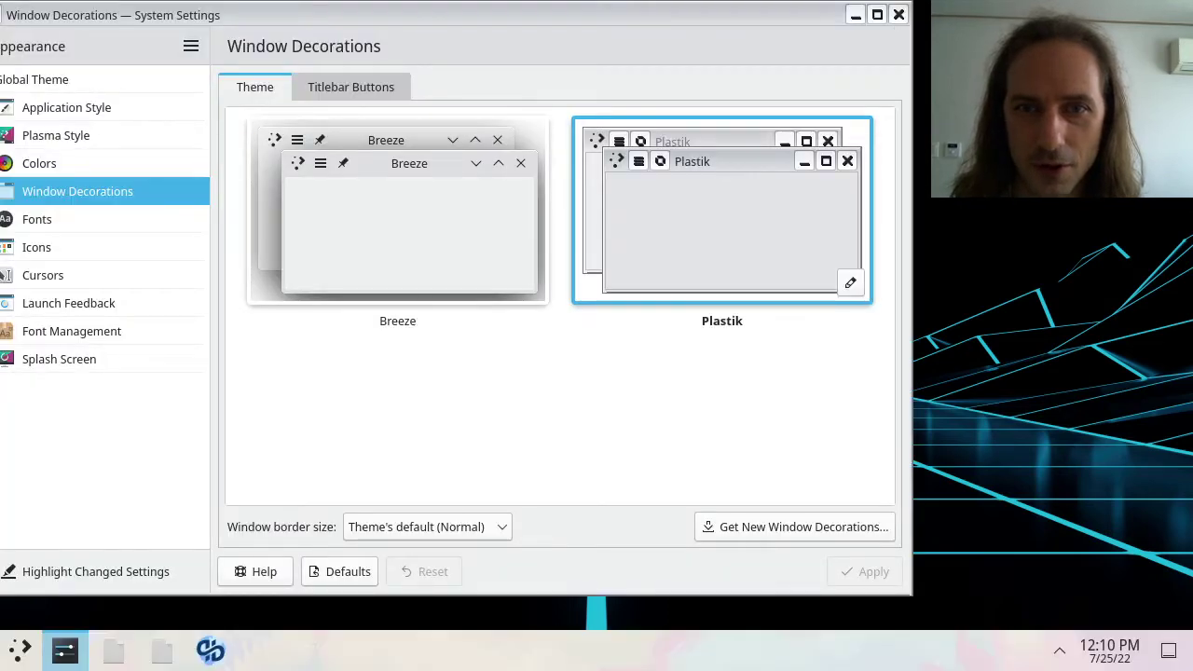
- Switch the window decoration theme back to Breeze, apply it, and reposition the System Settings window
left_click(454, 216)
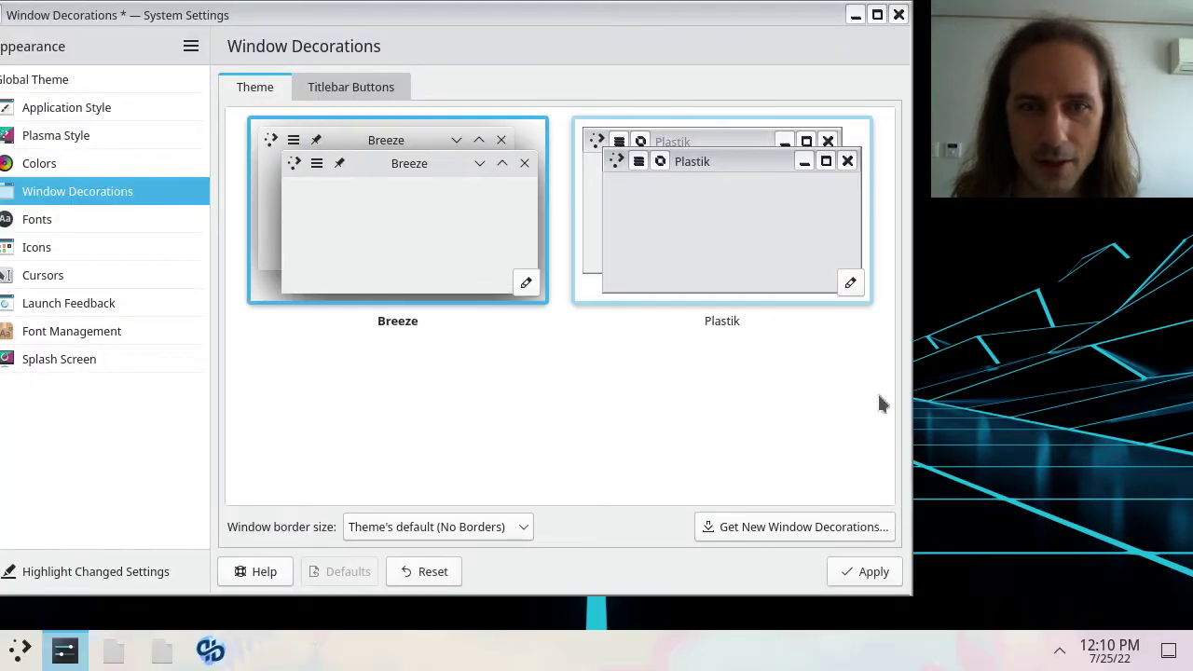
left_click(859, 572)
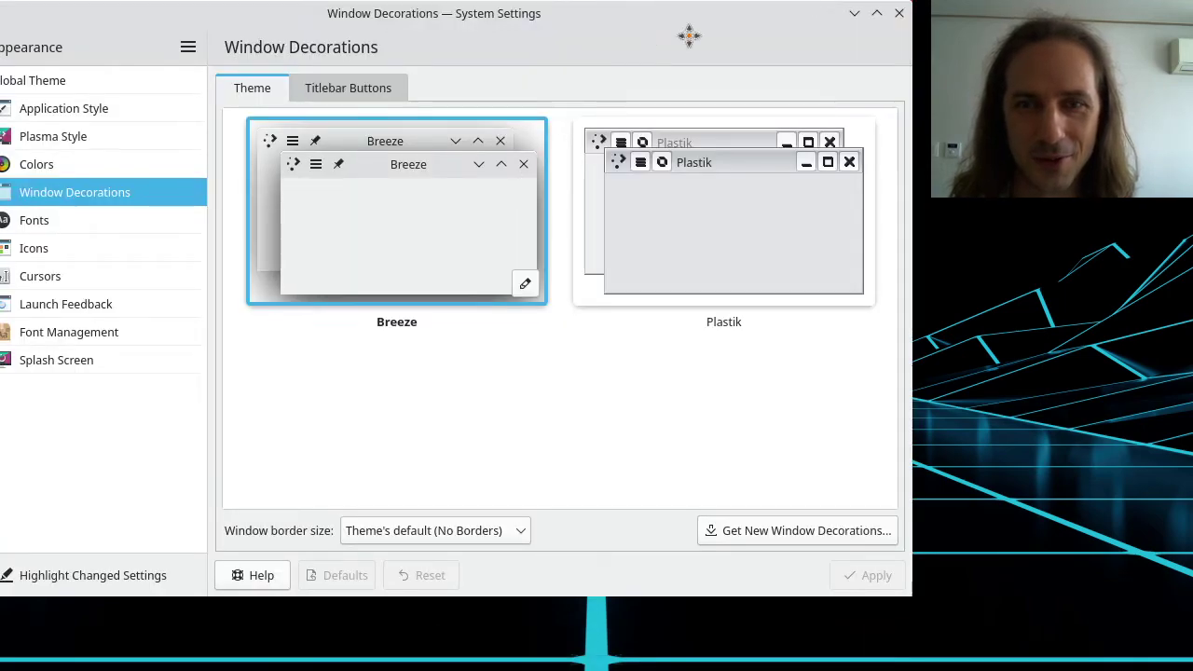
left_click_drag(688, 36, 726, 49)
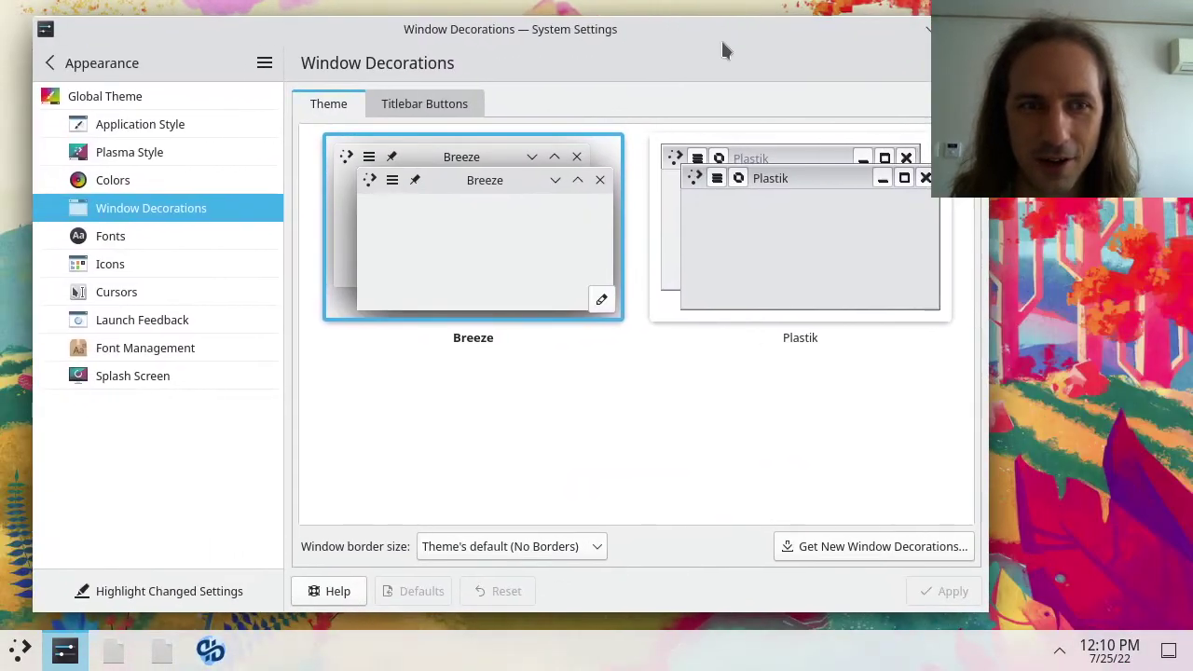
- Look through the titlebar button options of the window decorations and the available icon themes
left_click(401, 104)
left_click_drag(500, 47, 464, 29)
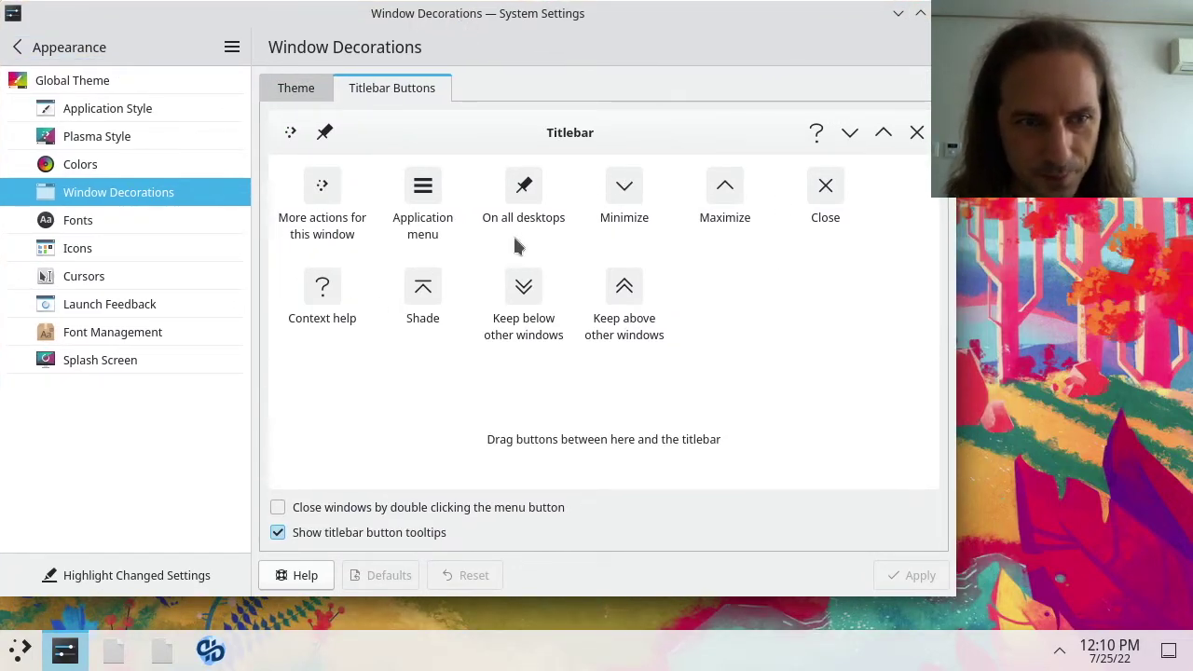
left_click(99, 221)
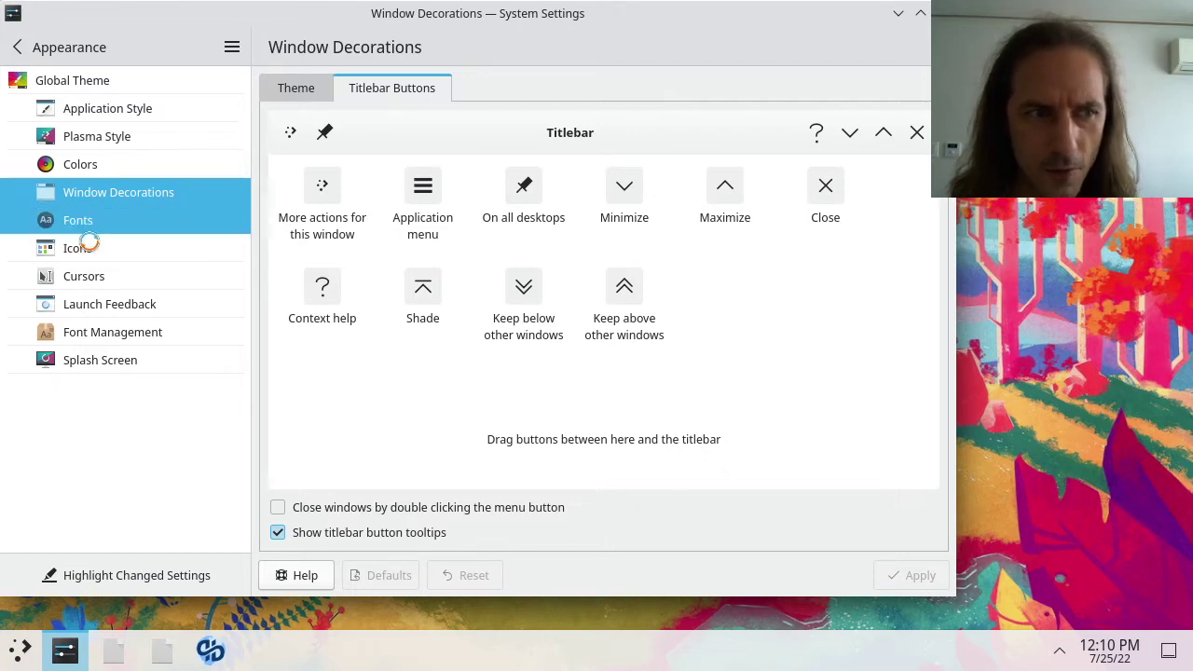
left_click(90, 247)
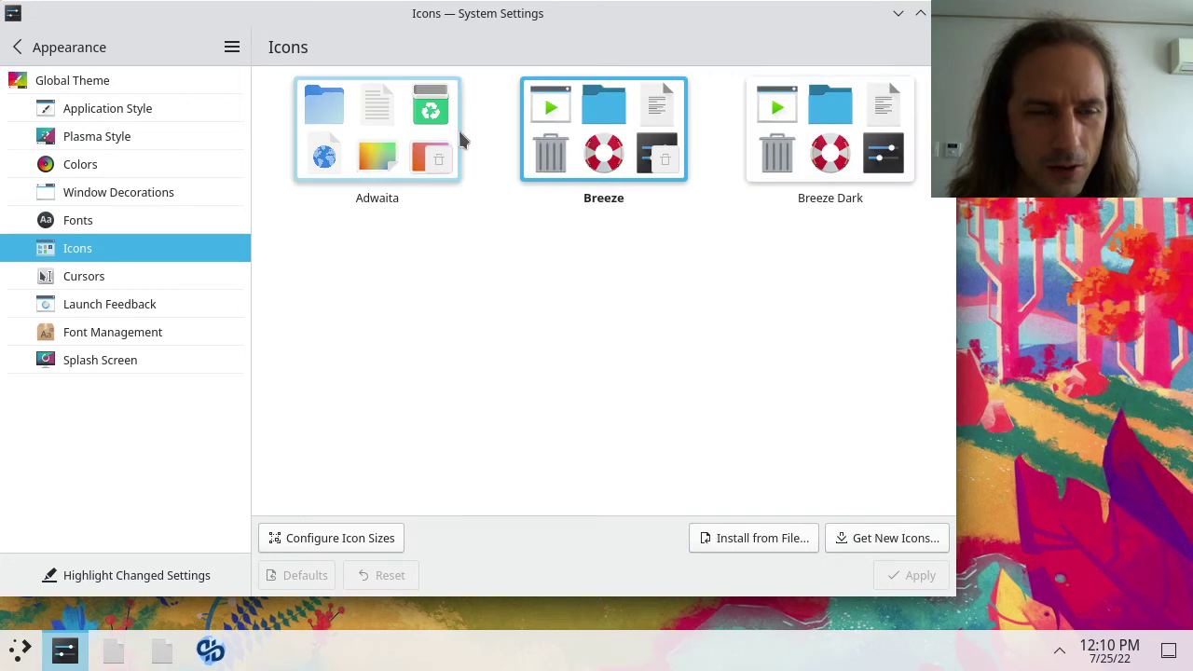
- Apply the Breeze Light cursor theme in the Cursors settings and reposition the System Settings window
left_click(140, 275)
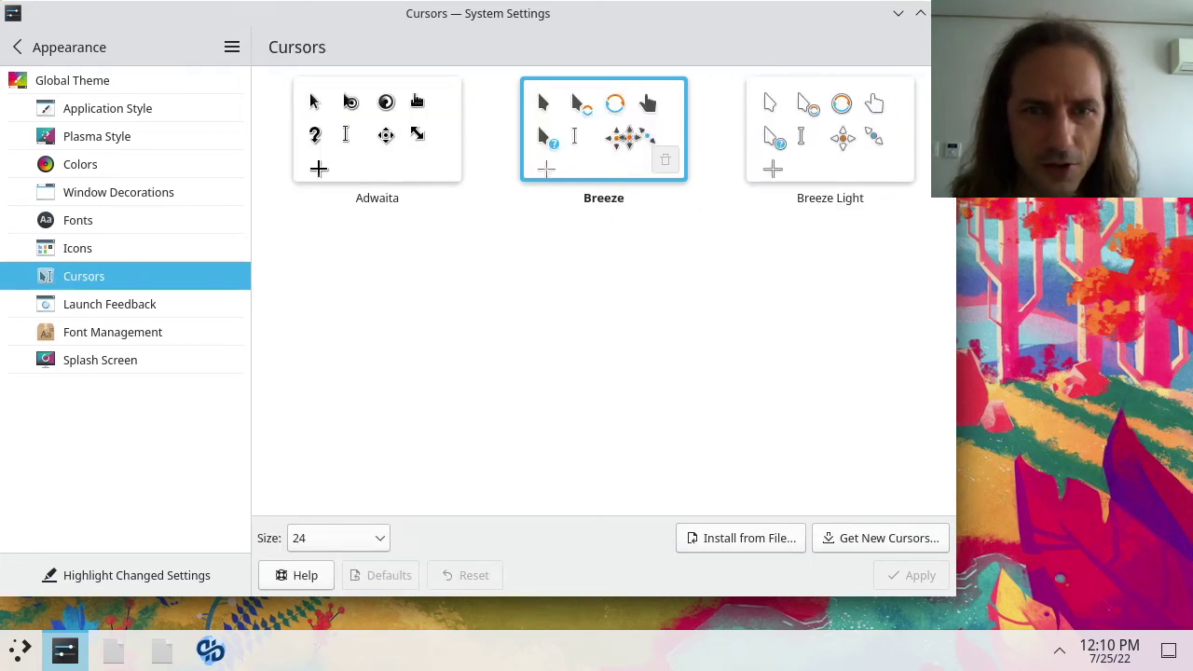
left_click(844, 107)
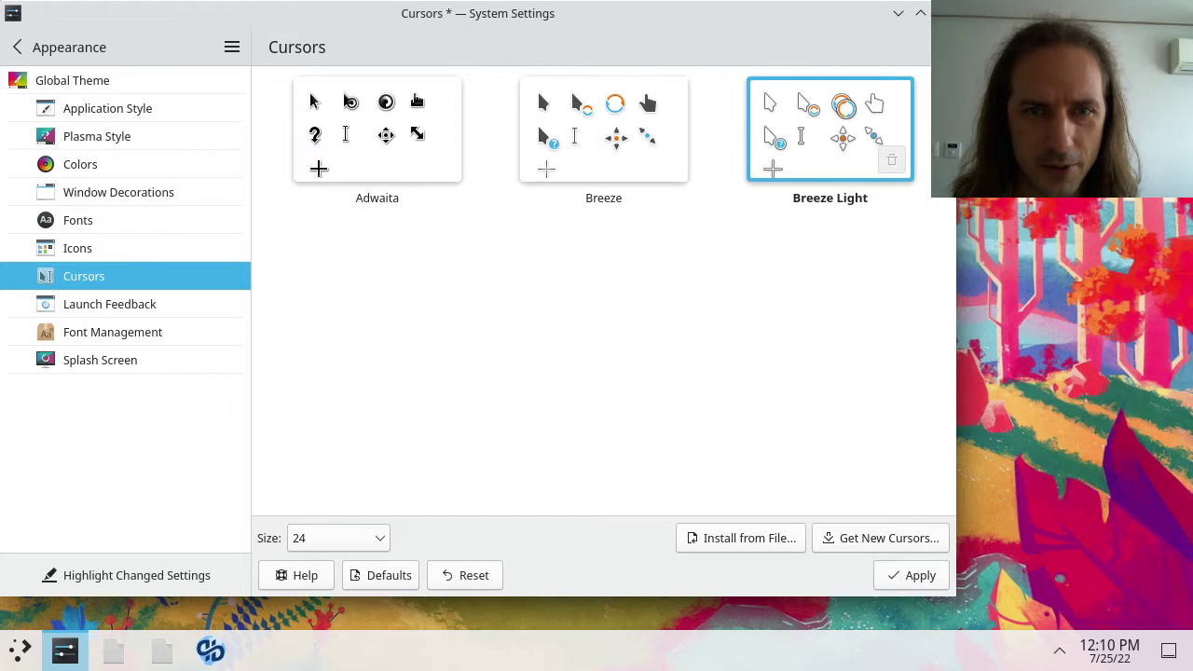
left_click(906, 581)
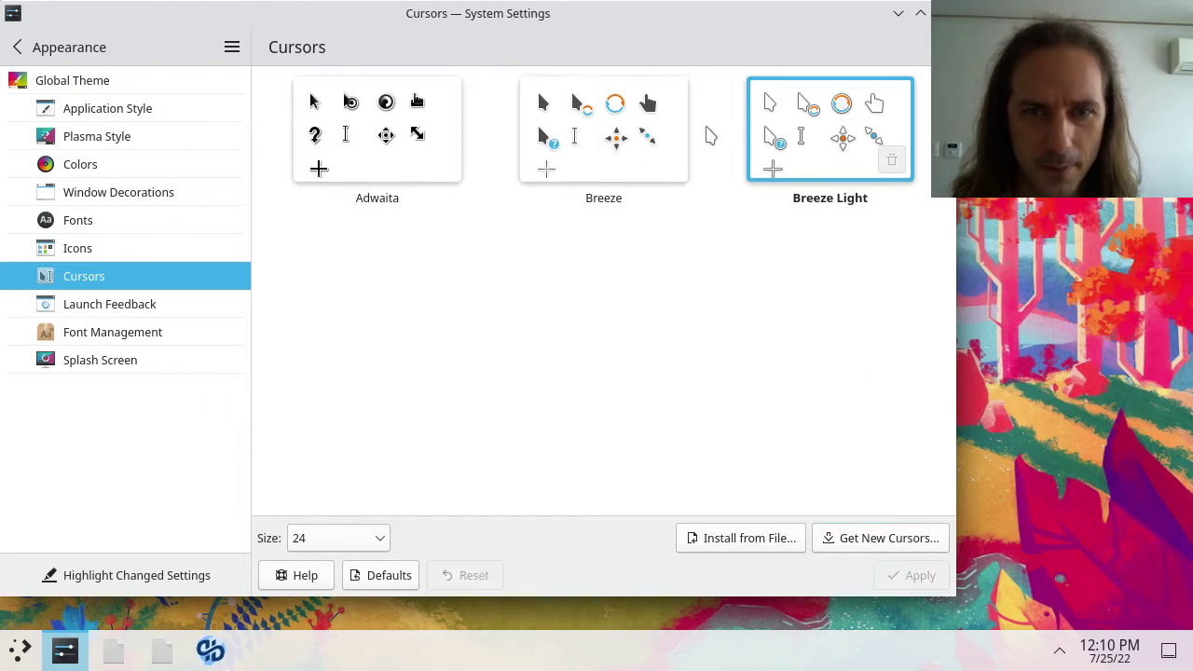
left_click_drag(714, 32, 770, 47)
left_click_drag(629, 38, 572, 25)
- View the splash screen and global theme options, and return to the main list of settings categories
left_click(121, 378)
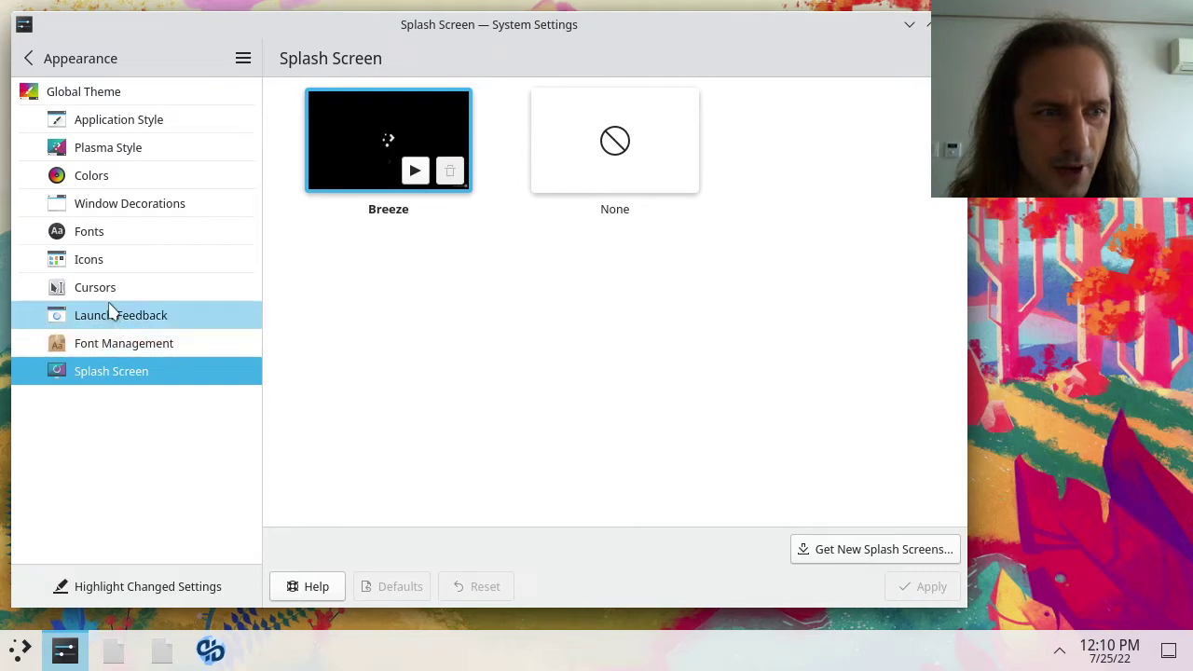
left_click(33, 88)
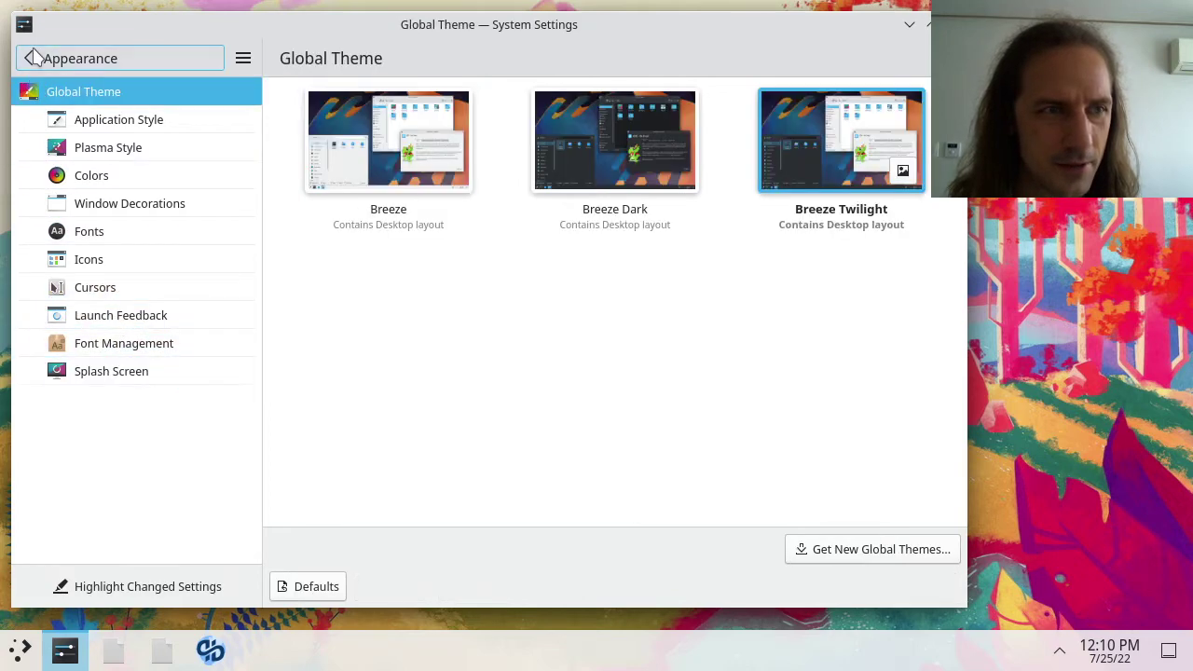
left_click(34, 57)
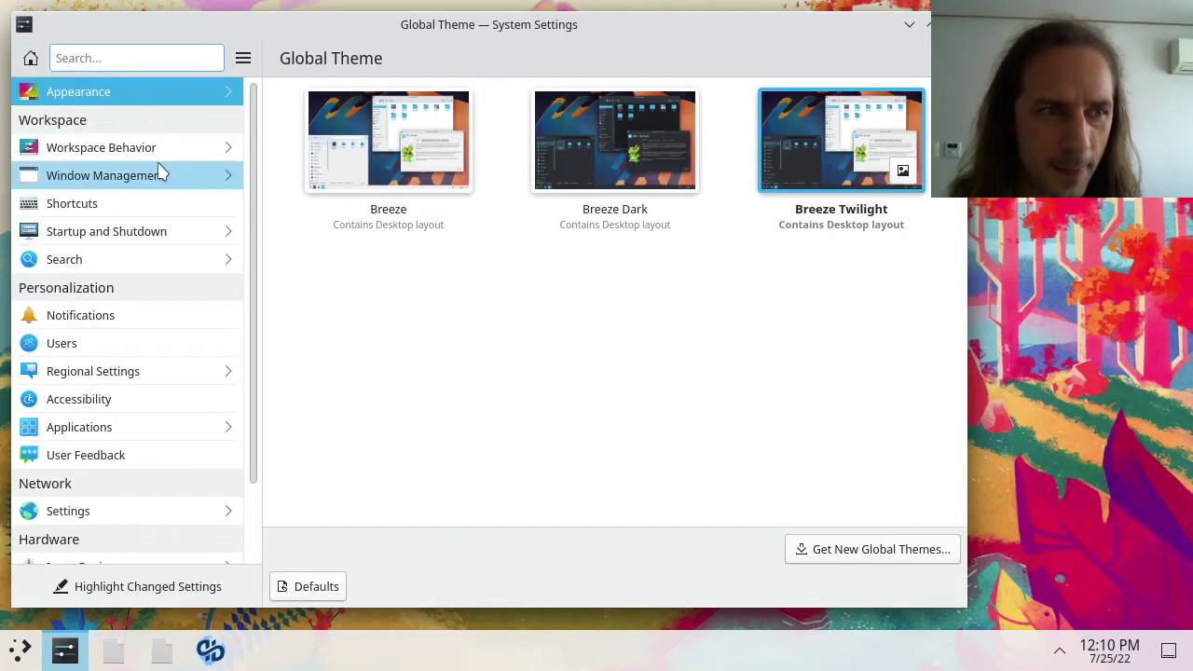
- View the Window Behavior and KWin Scripts pages of Window Management, and close System Settings
mouse_move(158, 154)
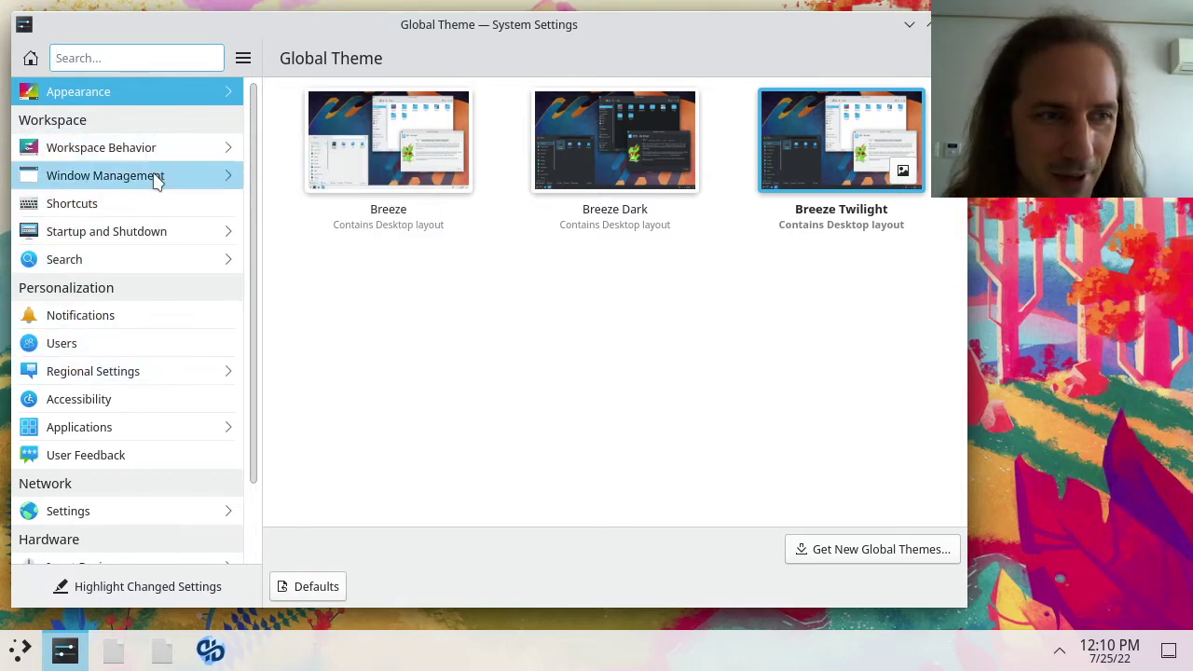
left_click(156, 177)
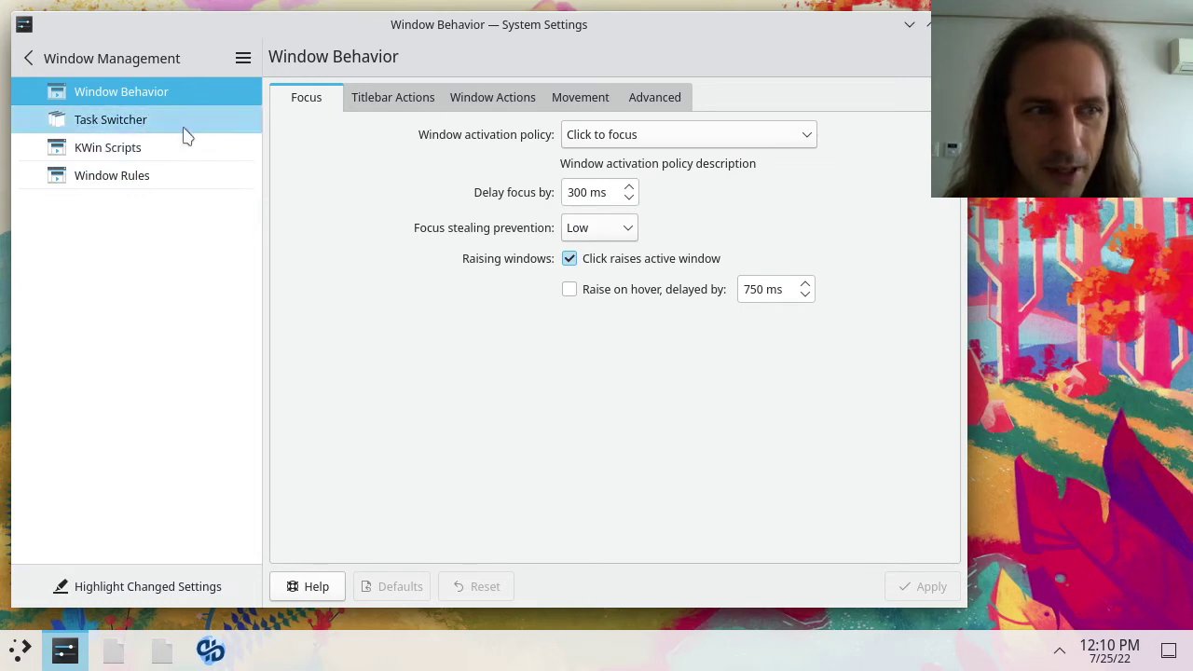
left_click(153, 149)
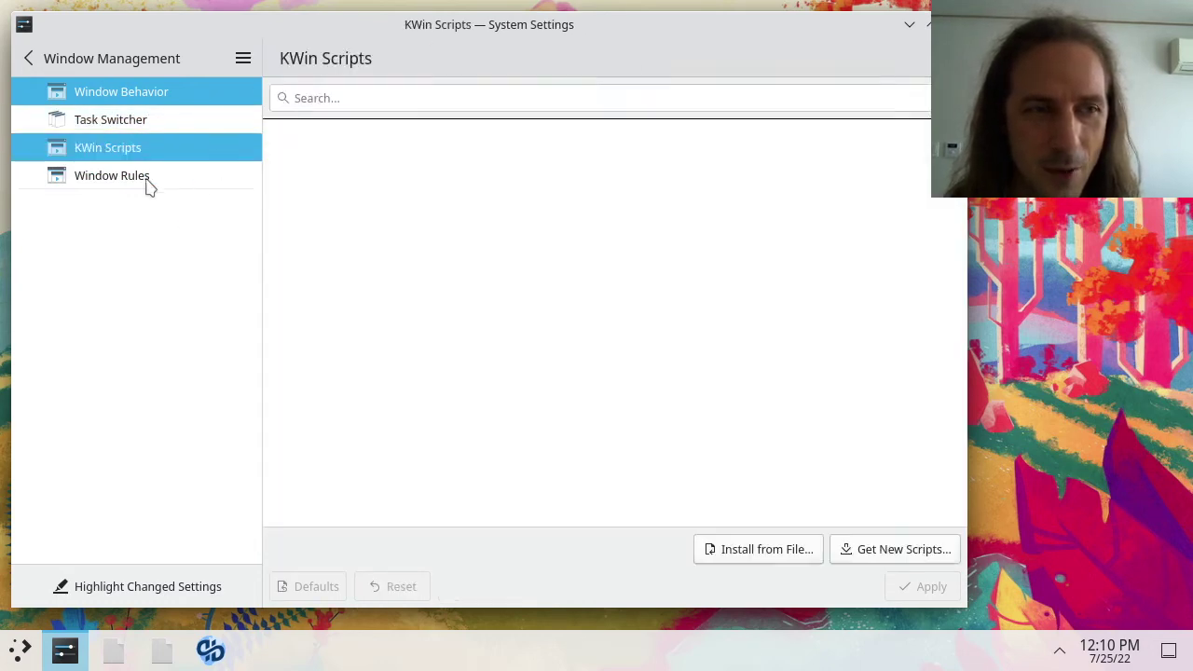
left_click(951, 25)
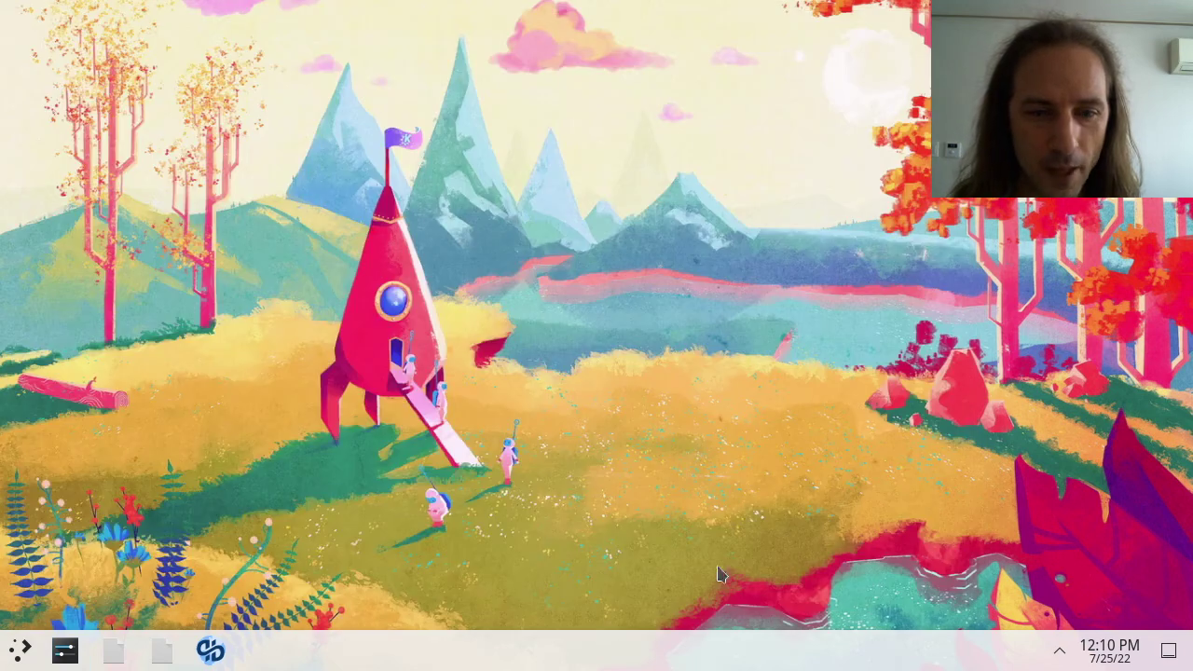
- Enter edit mode for the panel, inspect the options of the launcher, pager and task manager widgets, and leave edit mode
right_click(392, 653)
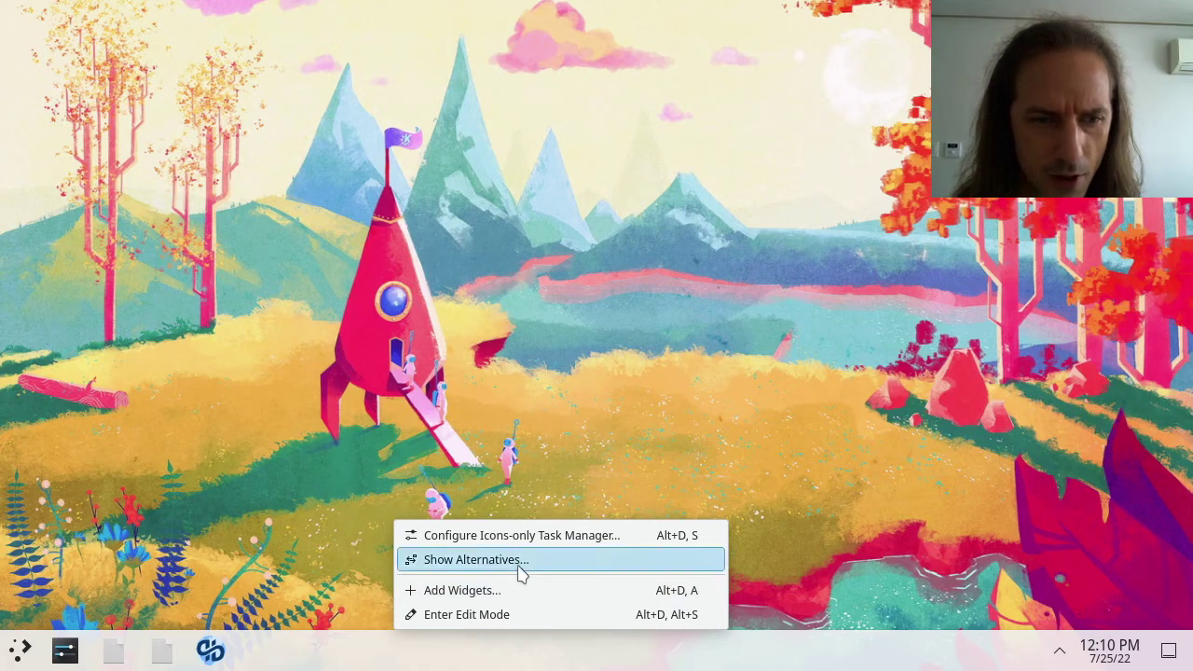
left_click(494, 629)
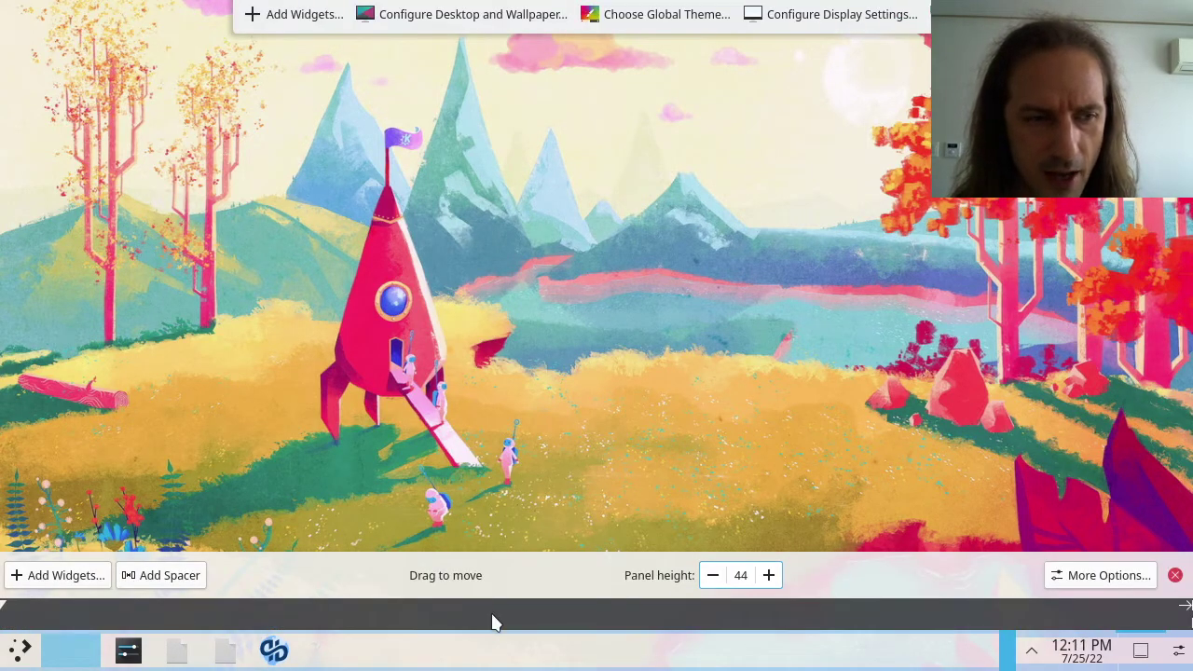
mouse_move(28, 651)
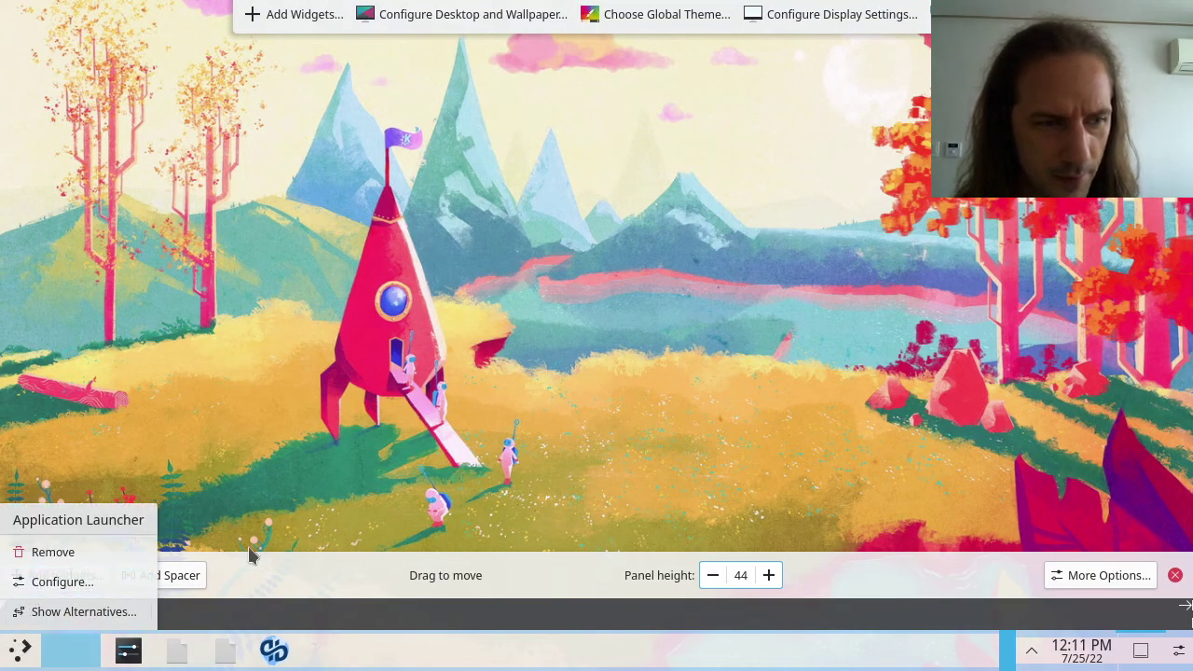
mouse_move(196, 653)
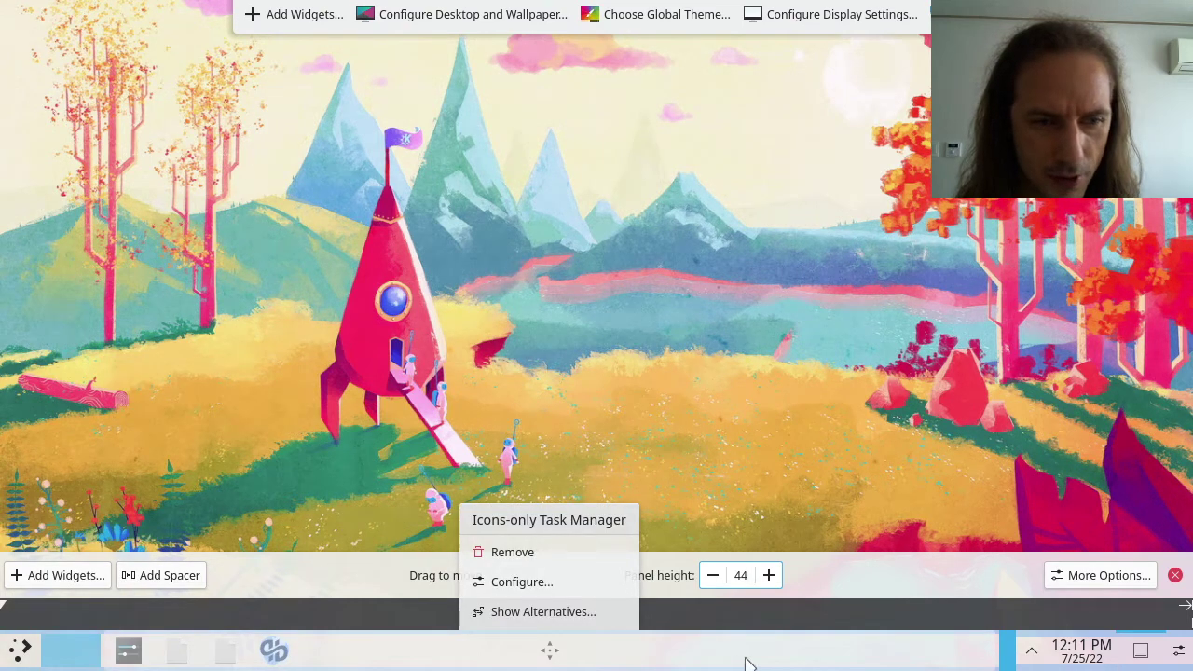
mouse_move(72, 655)
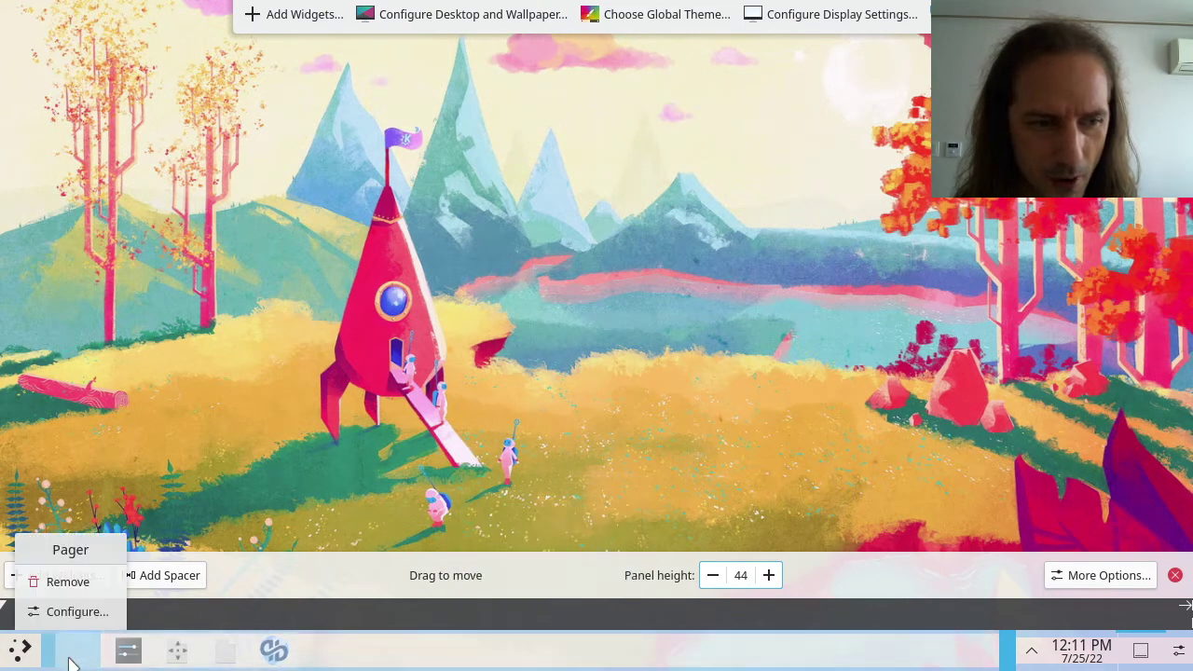
left_click_drag(77, 659, 240, 651)
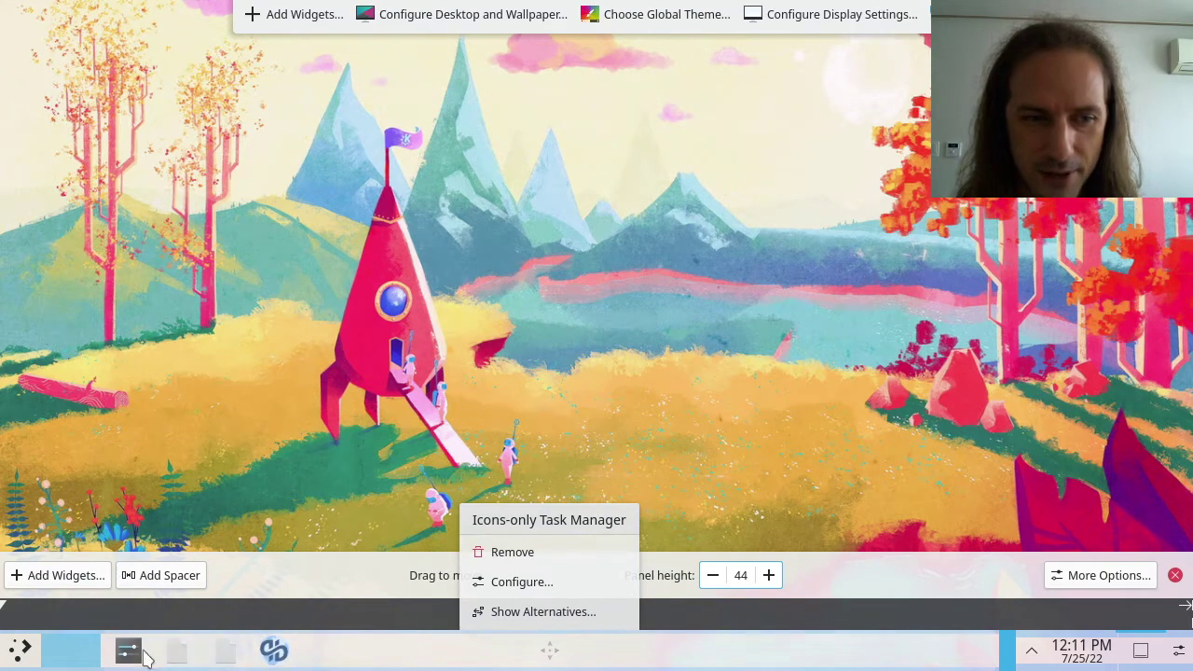
left_click(1174, 576)
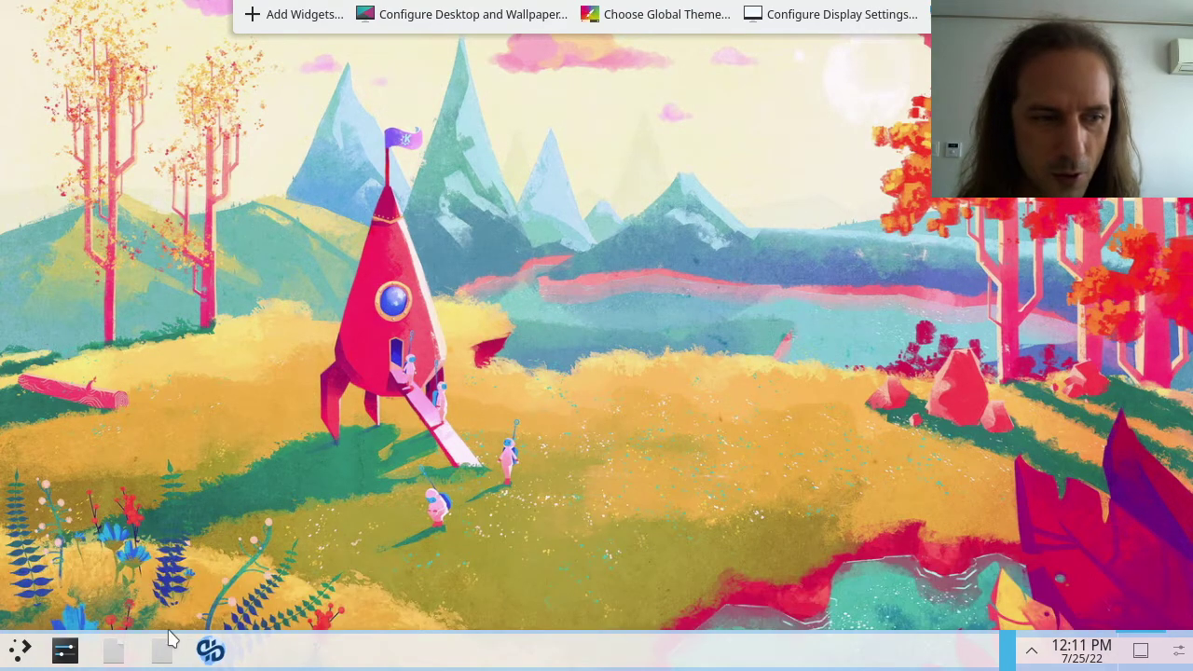
- Reopen System Settings, view the Quick Settings page, and return to the empty desktop
left_click(74, 650)
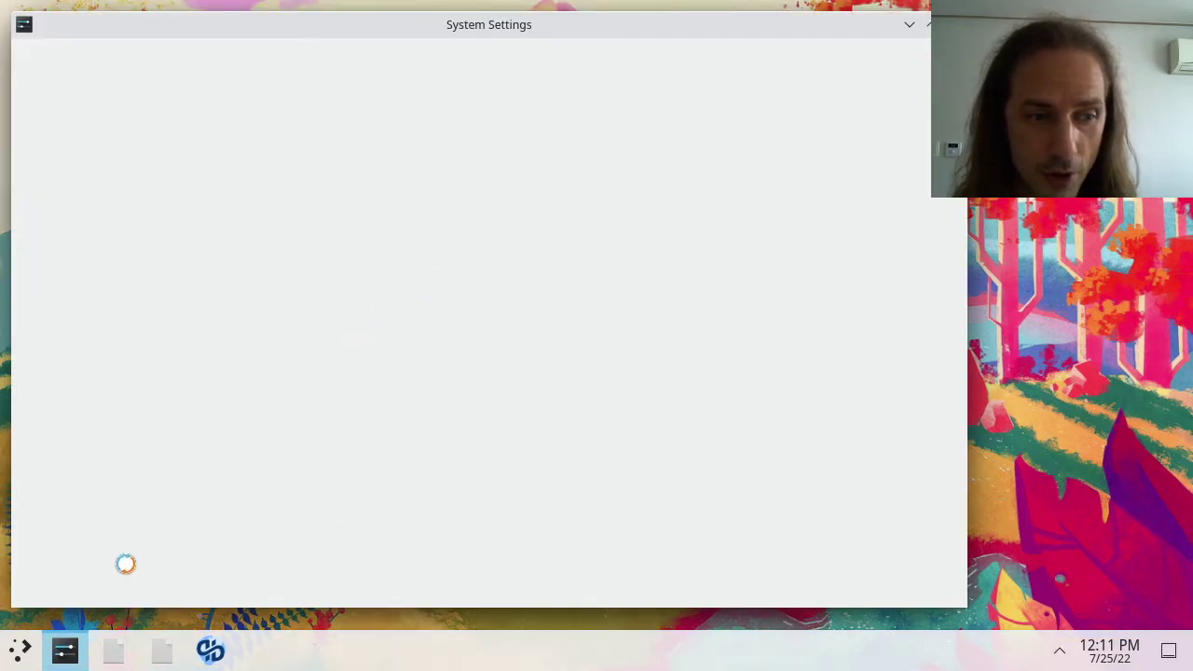
mouse_move(65, 659)
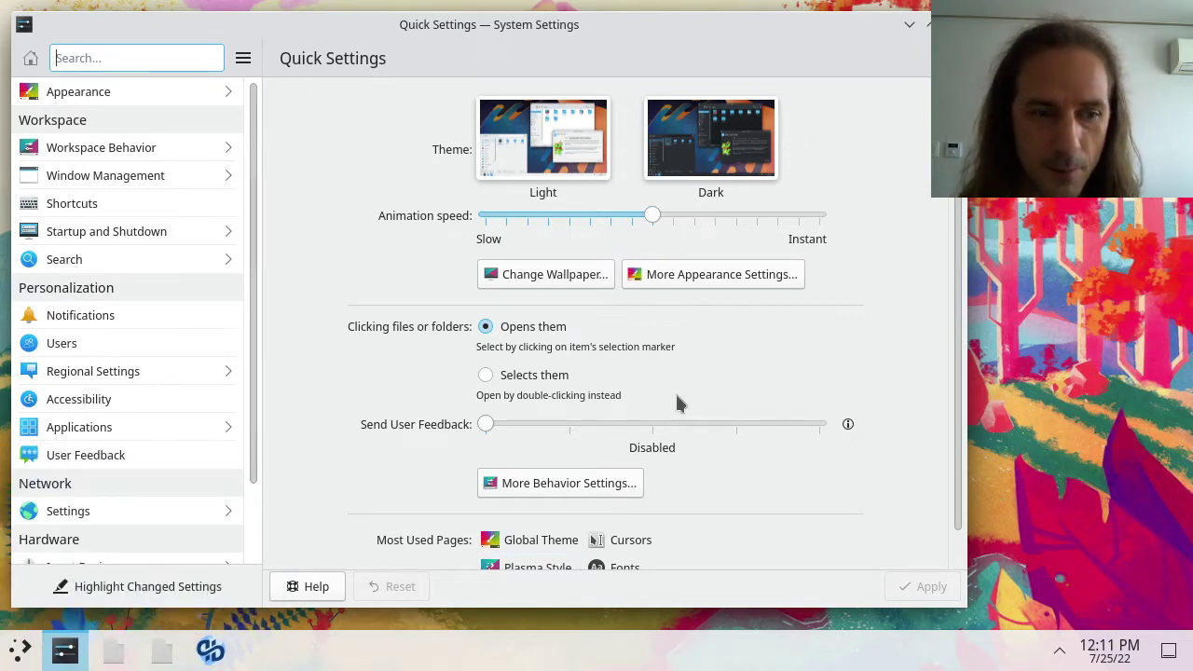
key("super+d")
- Open the list of widgets that can be added to the panel and browse through the available widgets
right_click(357, 648)
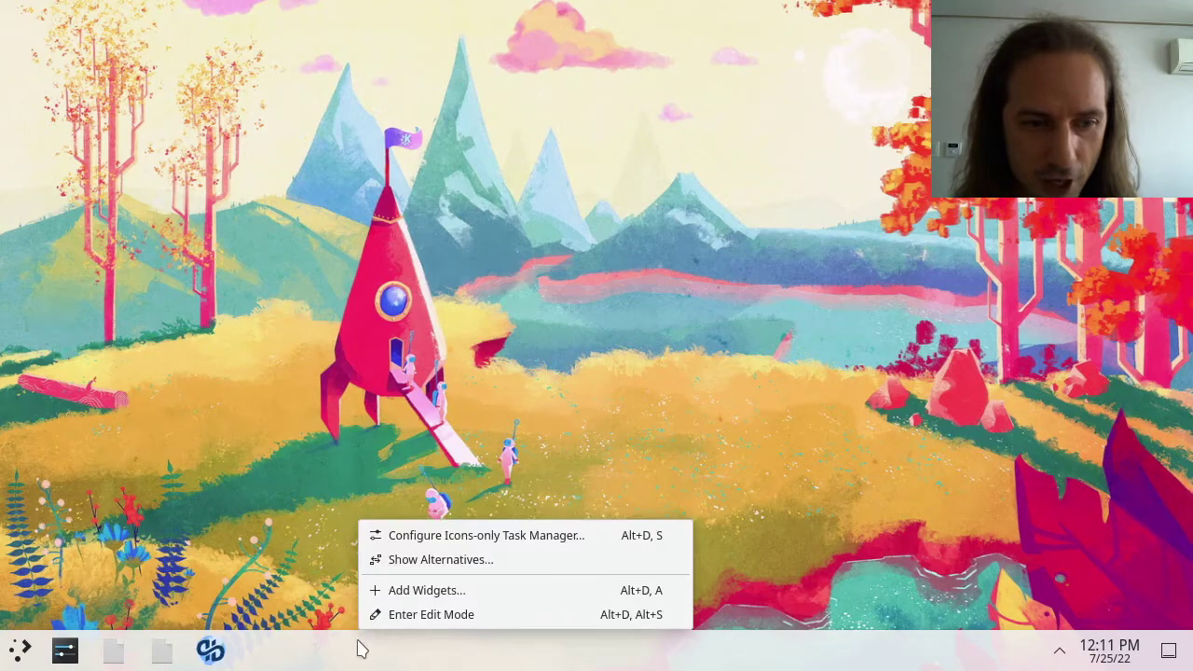
left_click(418, 597)
scroll(67, 296, "down", 1)
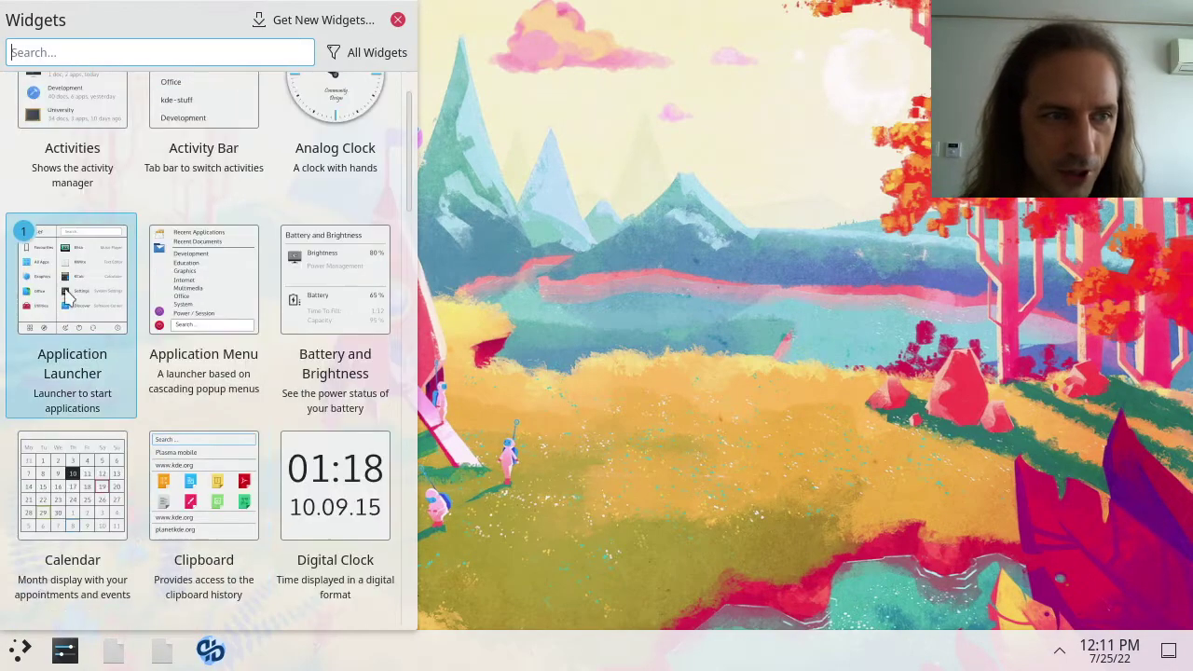
scroll(314, 346, "down", 5)
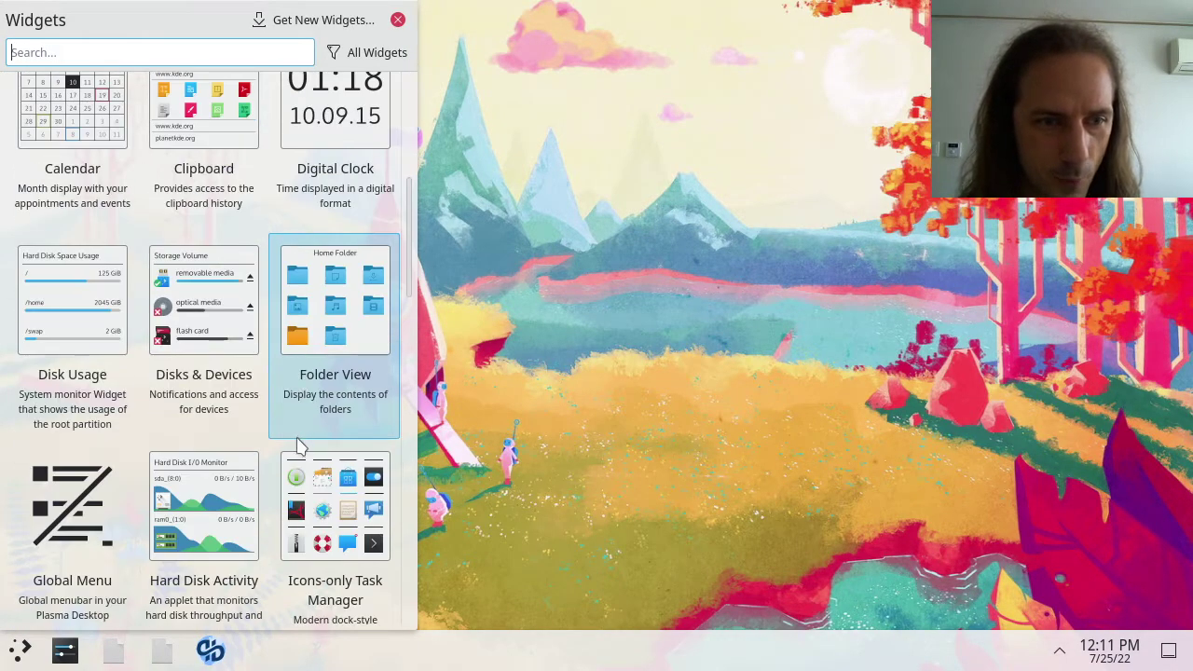
scroll(80, 434, "down", 4)
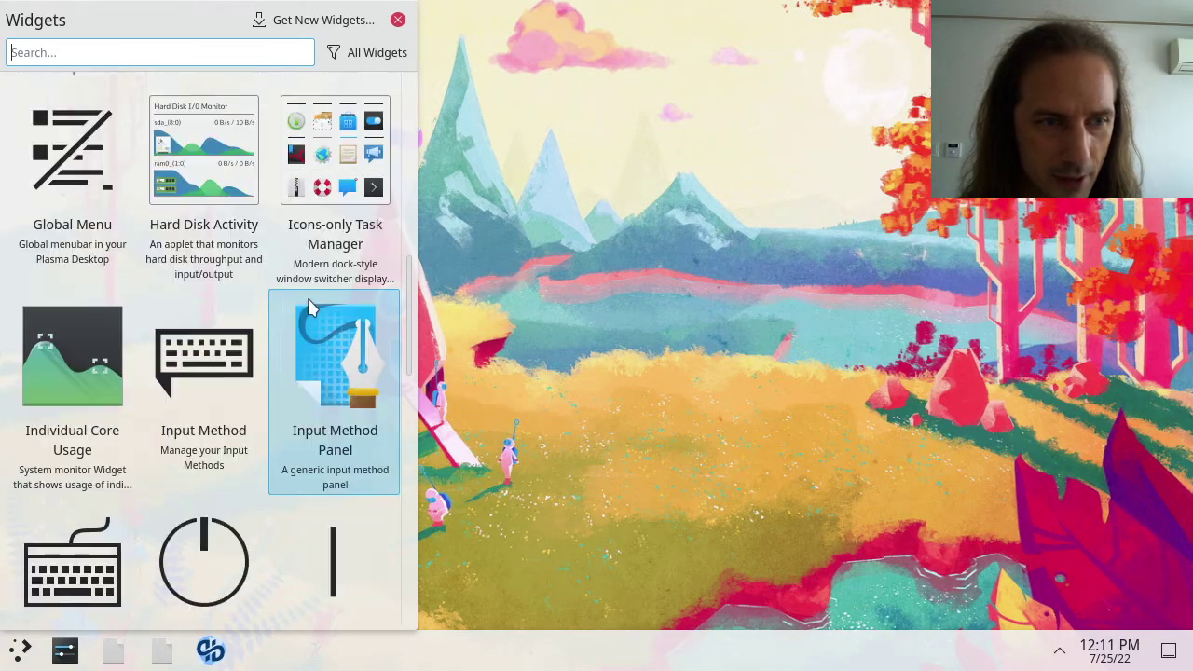
scroll(310, 307, "down", 4)
scroll(91, 474, "down", 3)
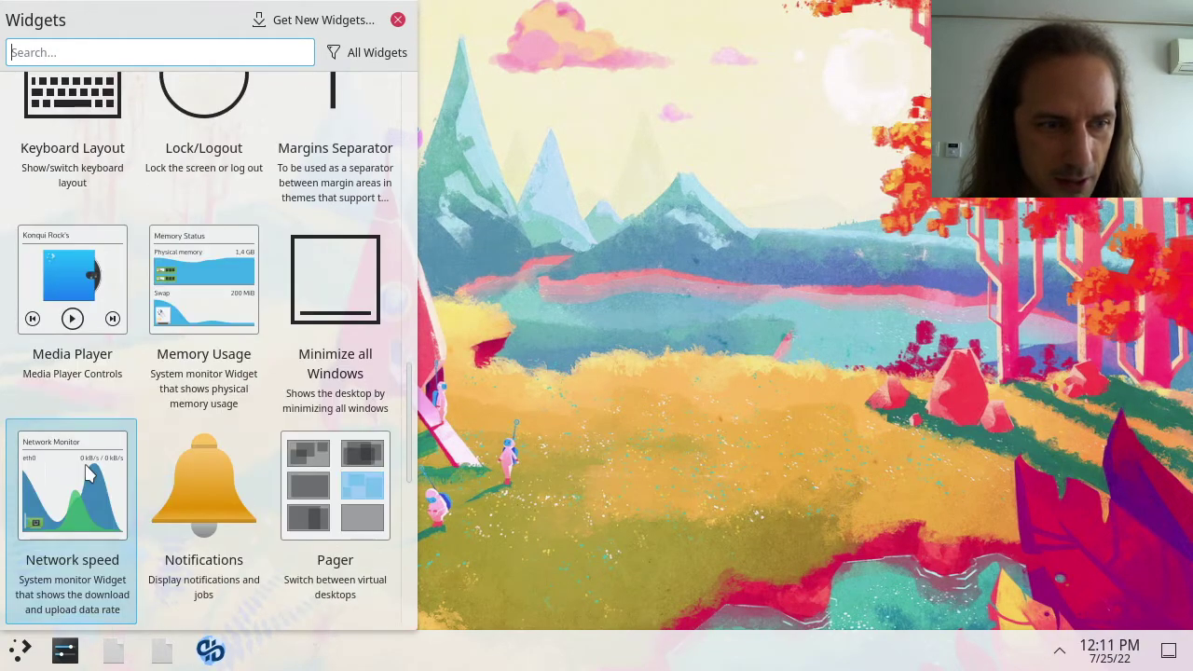
scroll(84, 471, "down", 5)
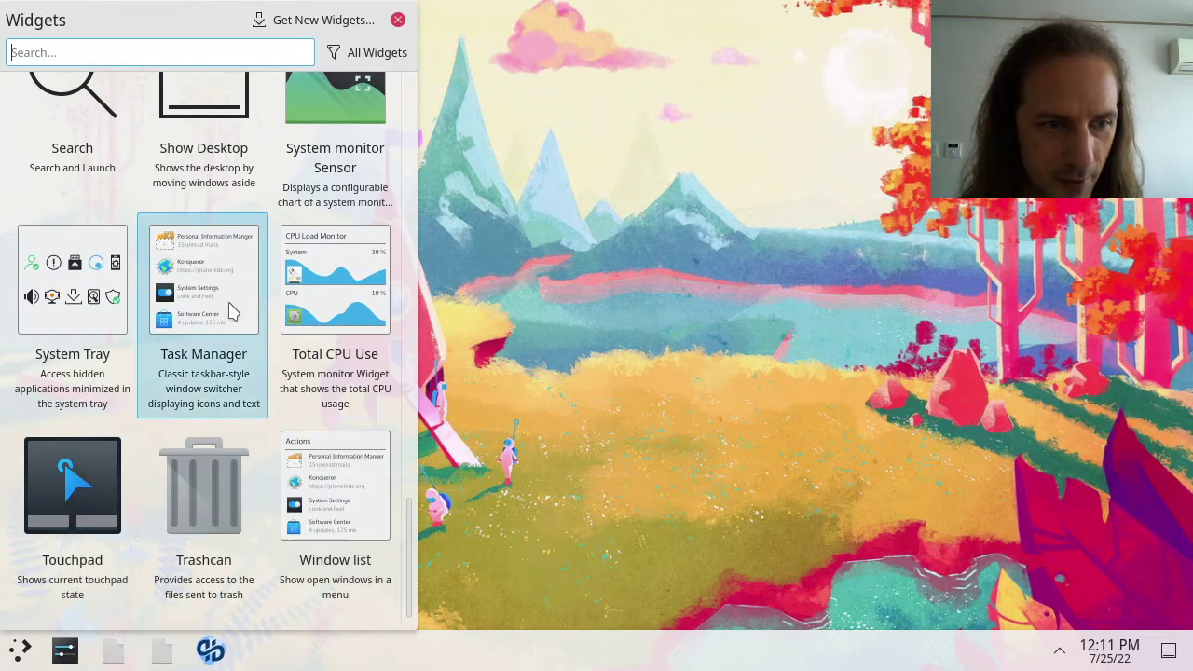
- Add the Task Manager widget to the panel, close the widget list, and open System Settings to inspect its taskbar entry and options
double_click(231, 311)
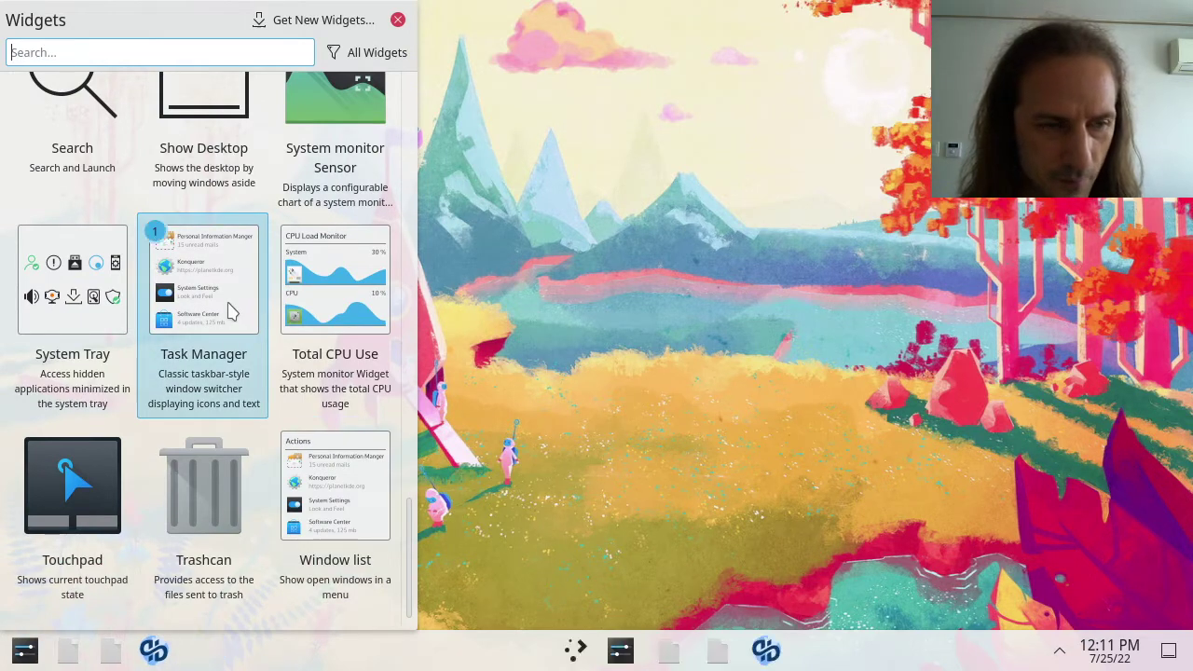
left_click(395, 21)
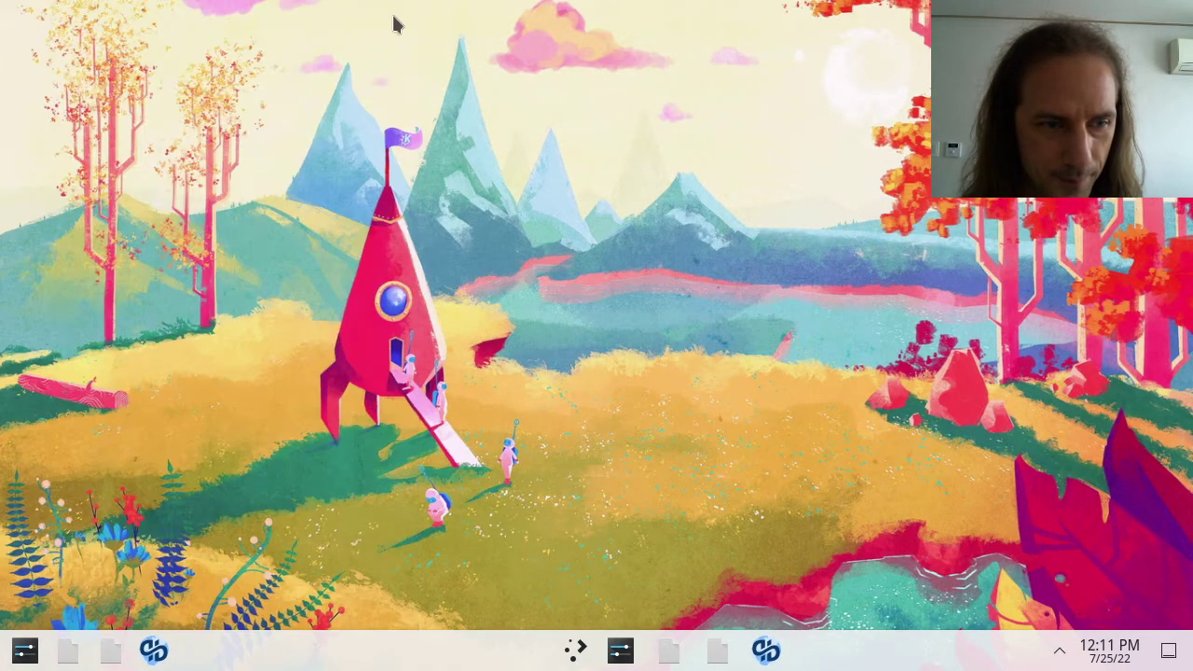
left_click(620, 650)
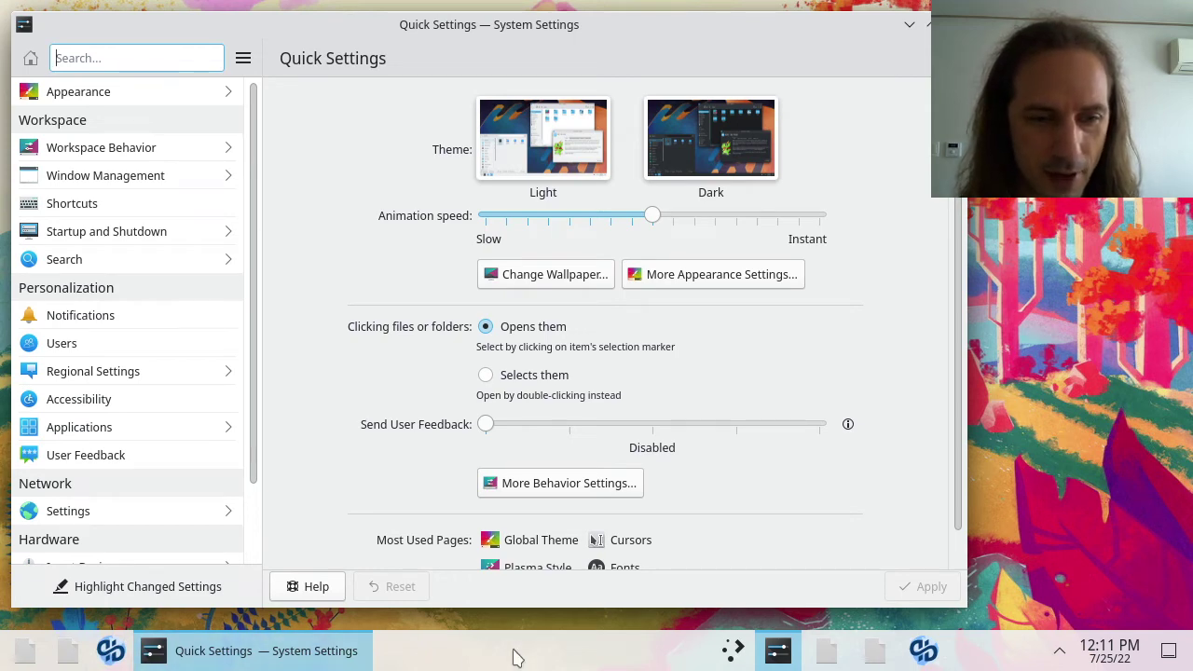
right_click(451, 654)
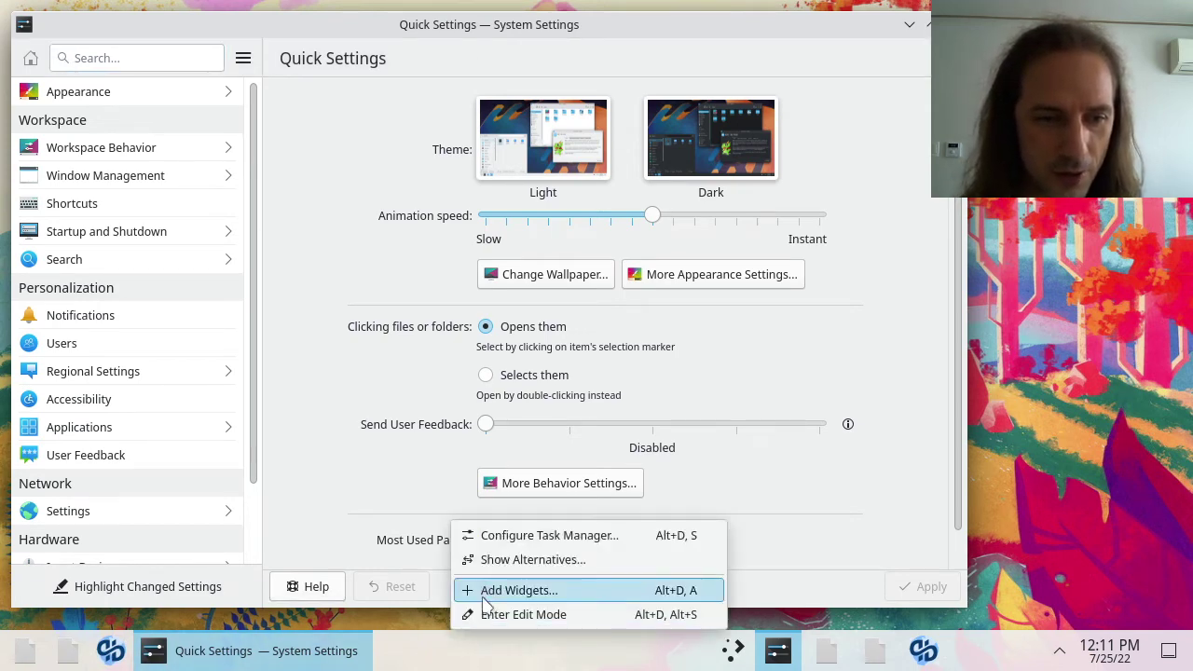
left_click(458, 655)
right_click(216, 650)
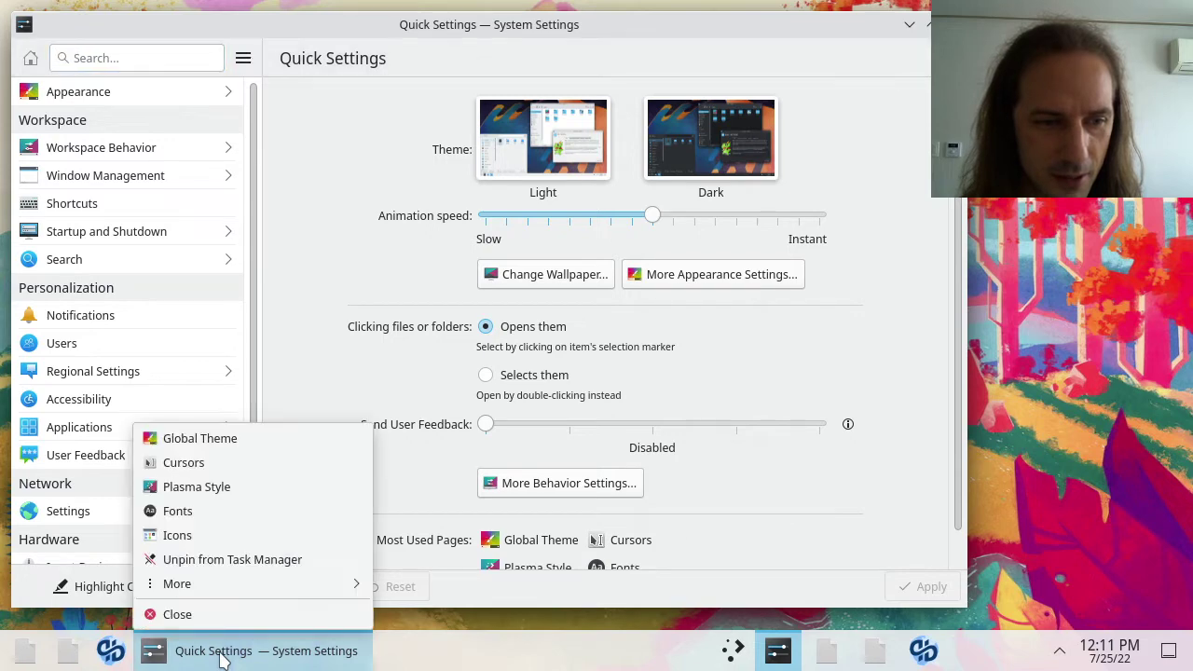
- Remove the added Task Manager widget in panel edit mode, leave edit mode, and dismiss the notification
right_click(457, 658)
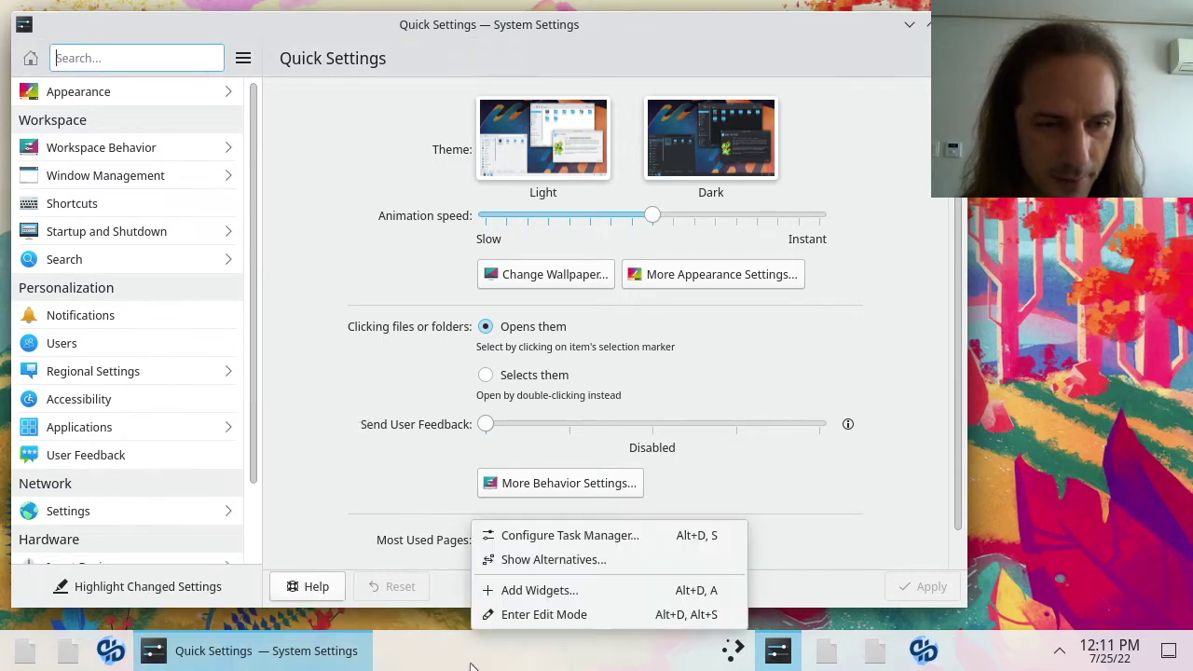
left_click(503, 620)
mouse_move(206, 659)
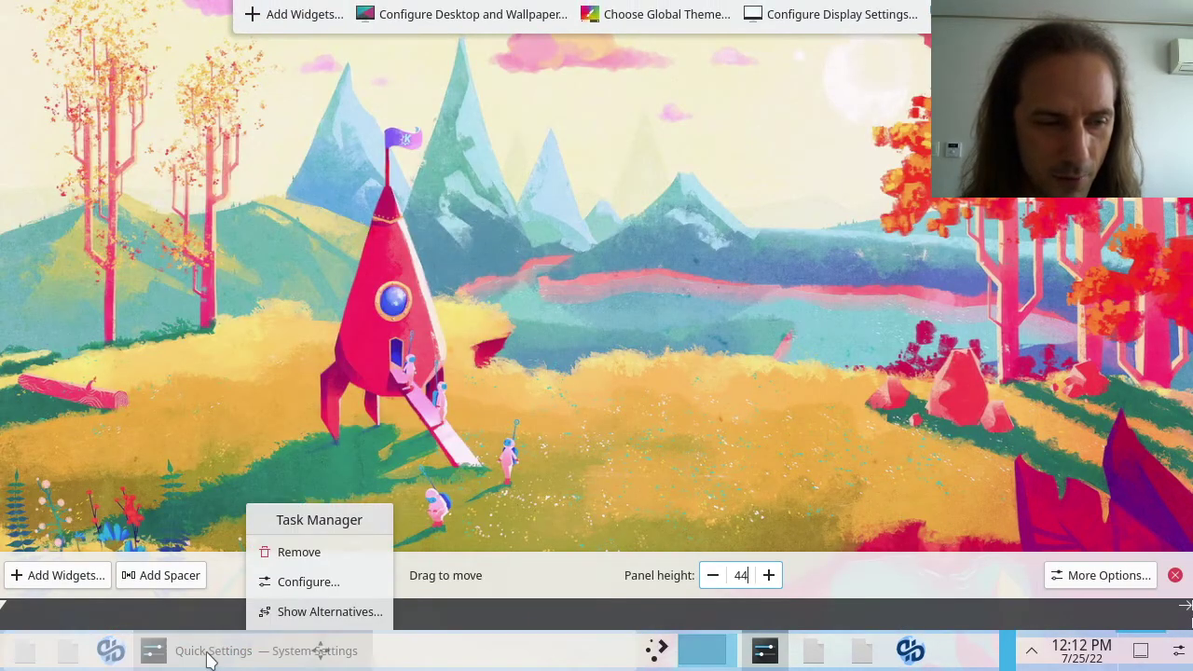
left_click(282, 554)
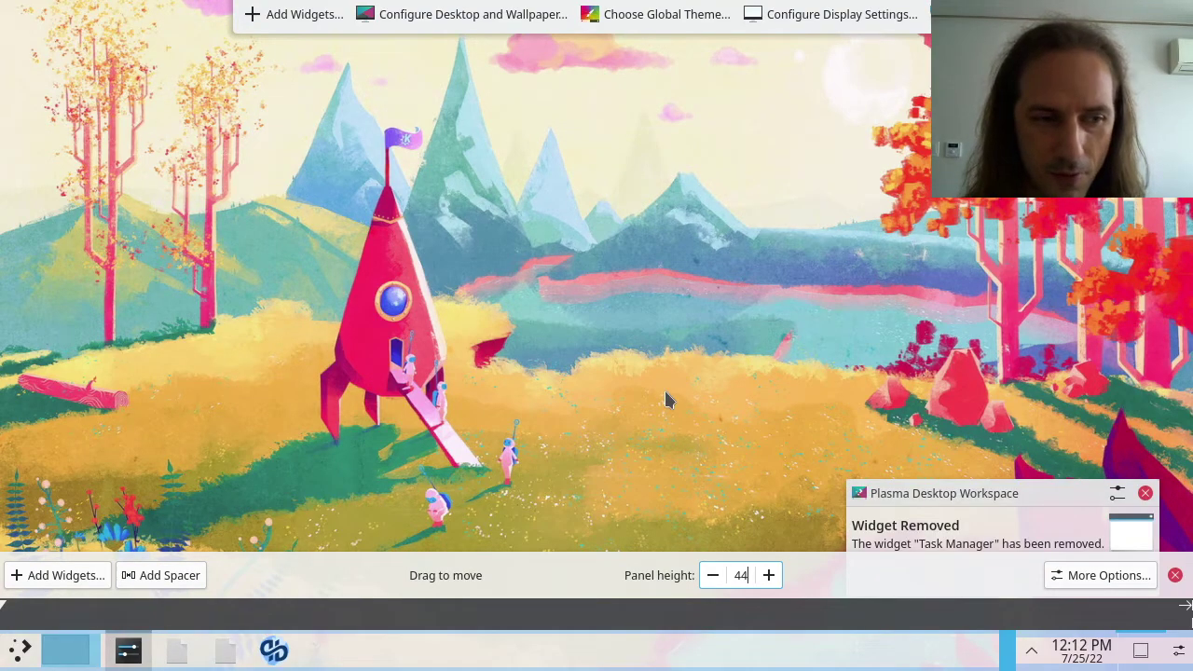
left_click(666, 399)
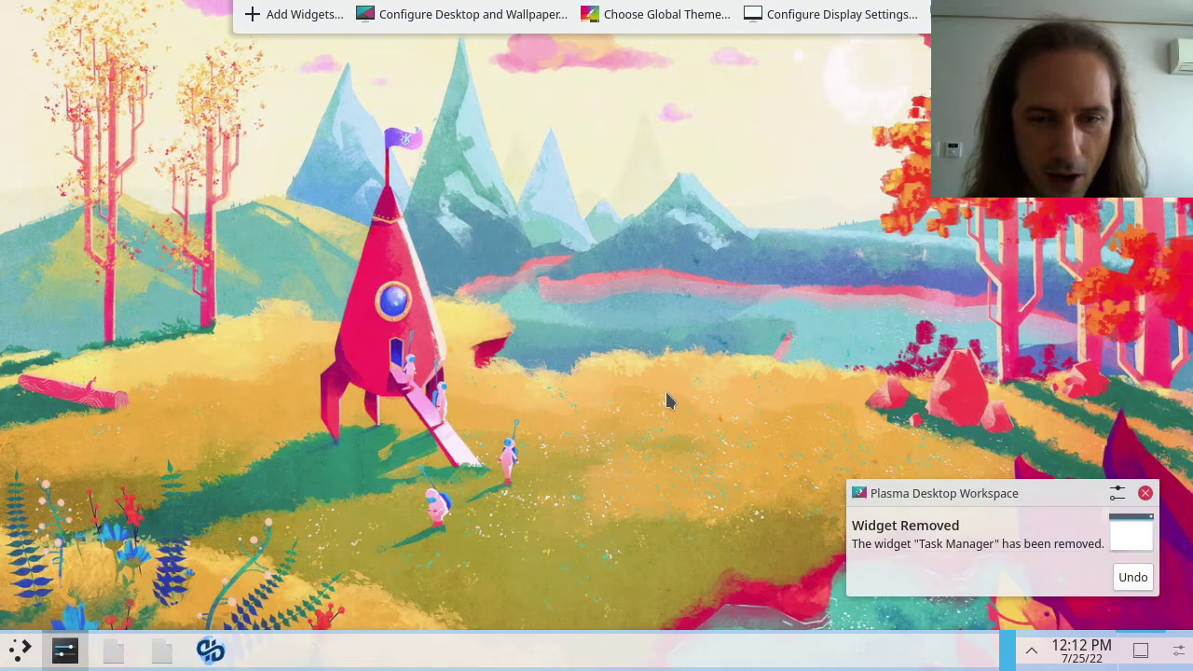
left_click(1145, 494)
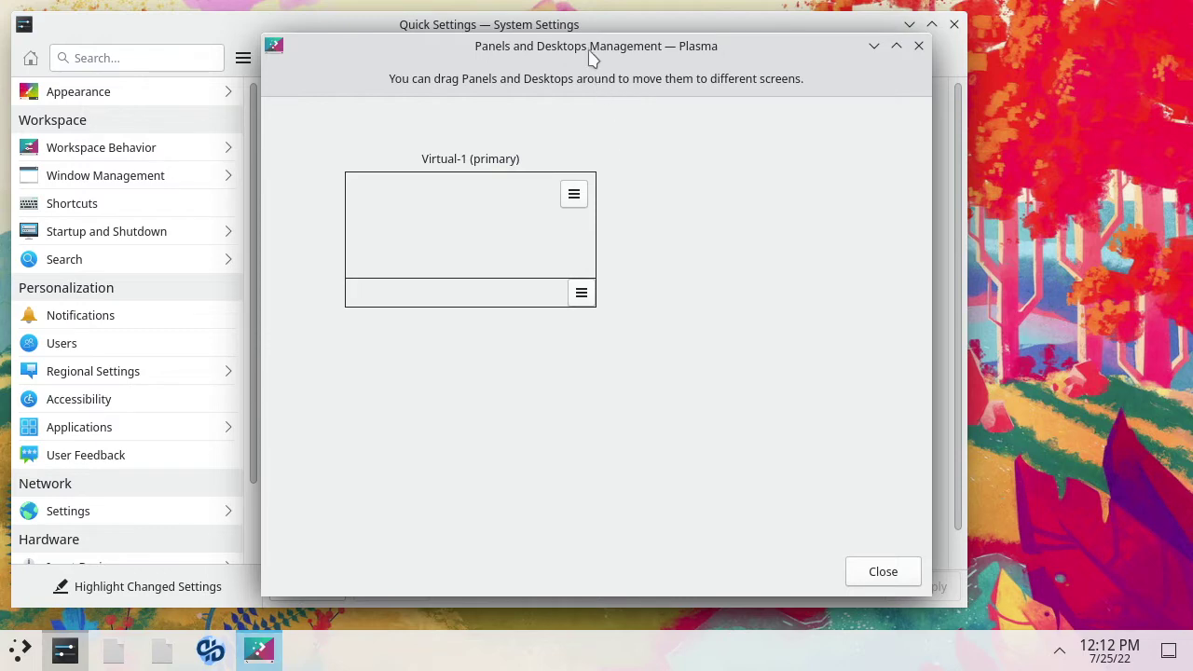
- Examine the Panels and Desktops Management window and close it
left_click_drag(593, 58, 721, 51)
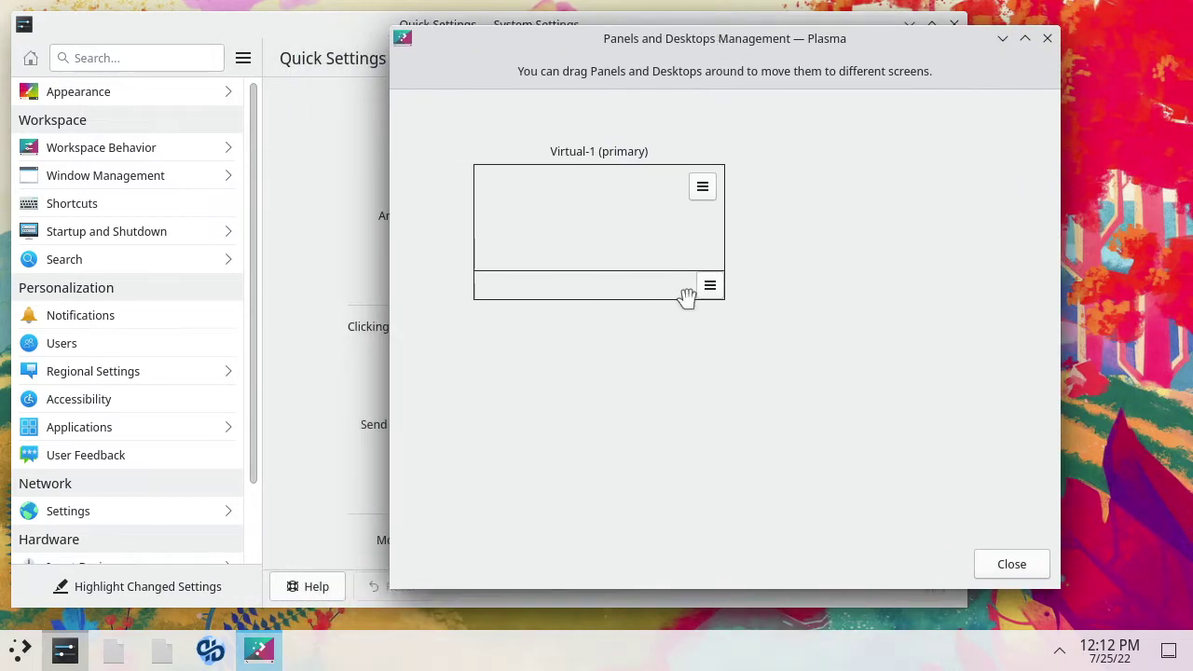
left_click(1048, 39)
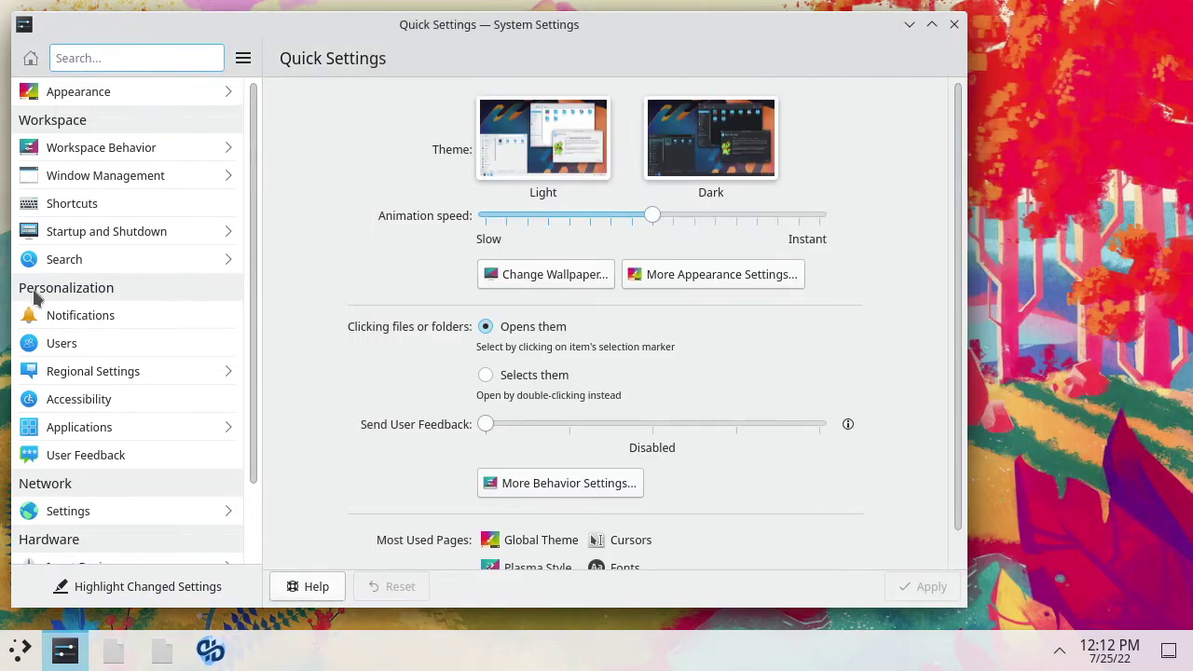
- Add three new virtual desktops on the Virtual Desktops page of Workspace Behavior and apply the change
left_click(112, 147)
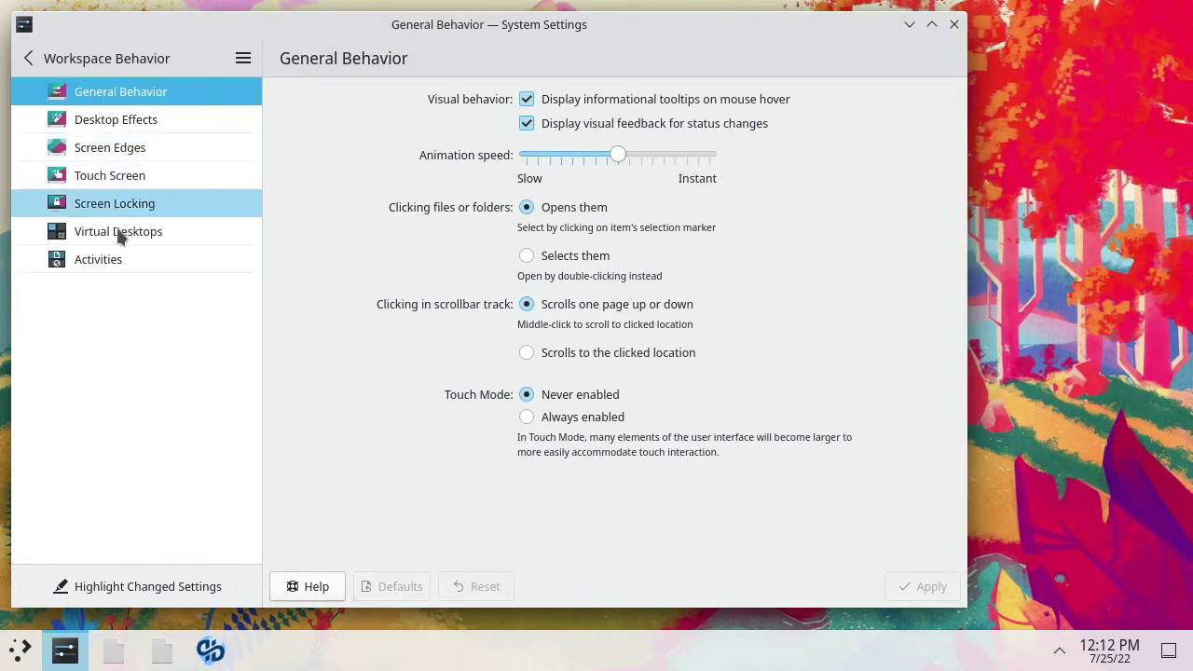
left_click(122, 232)
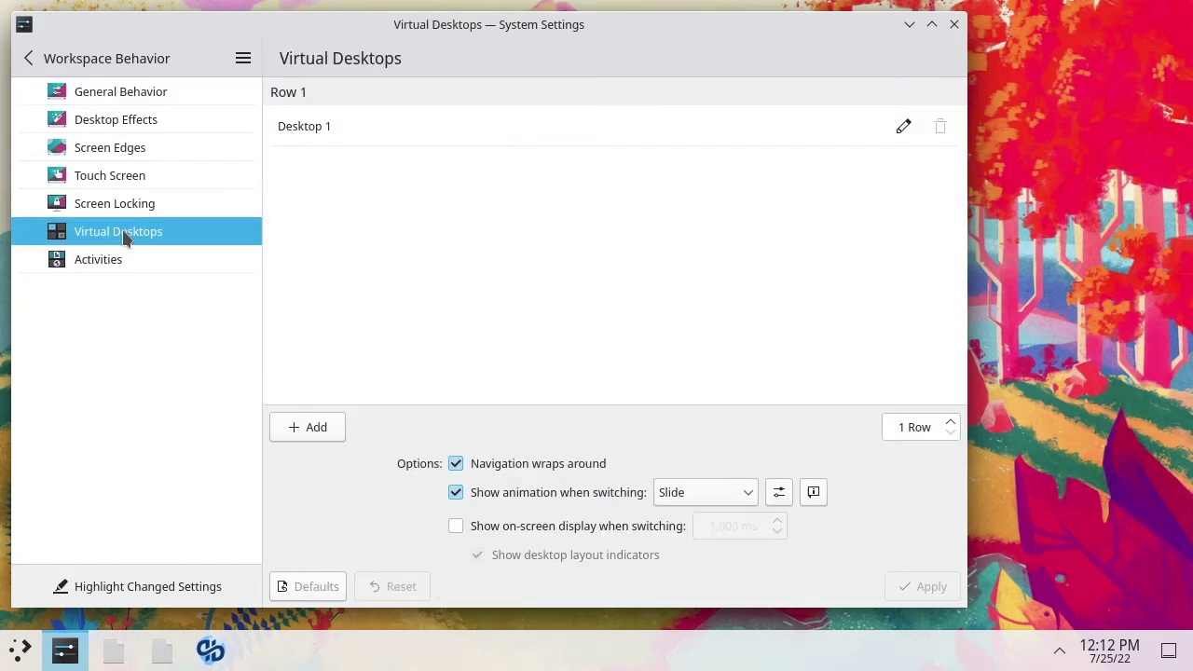
left_click(323, 435)
left_click(321, 435)
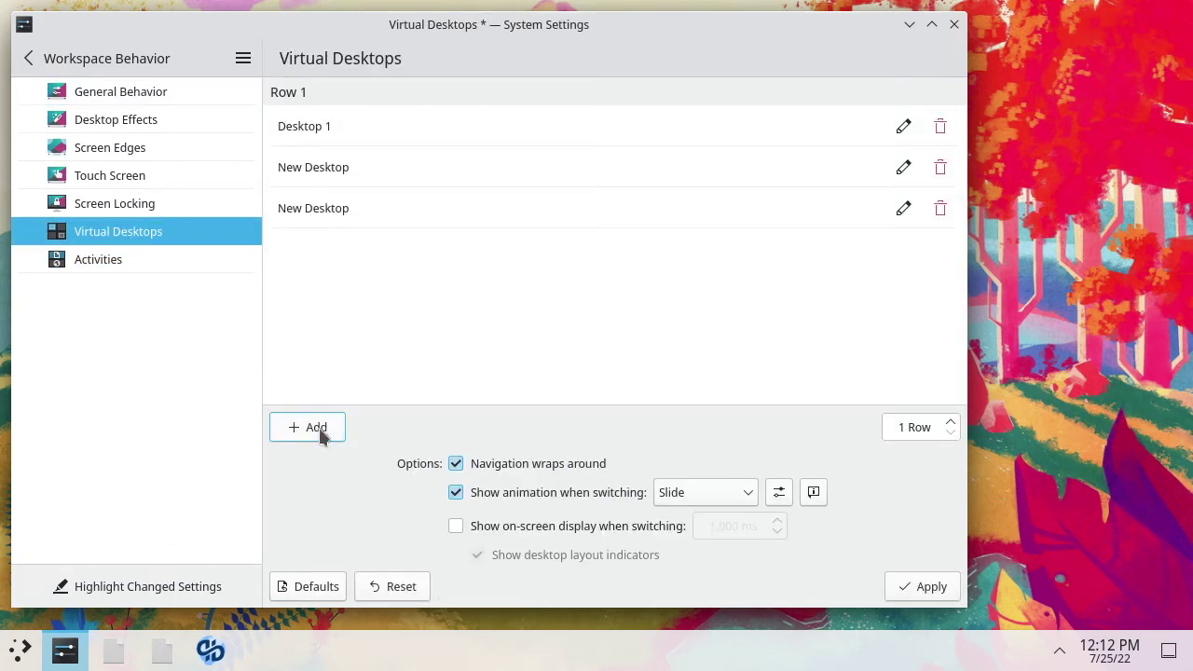
left_click(320, 434)
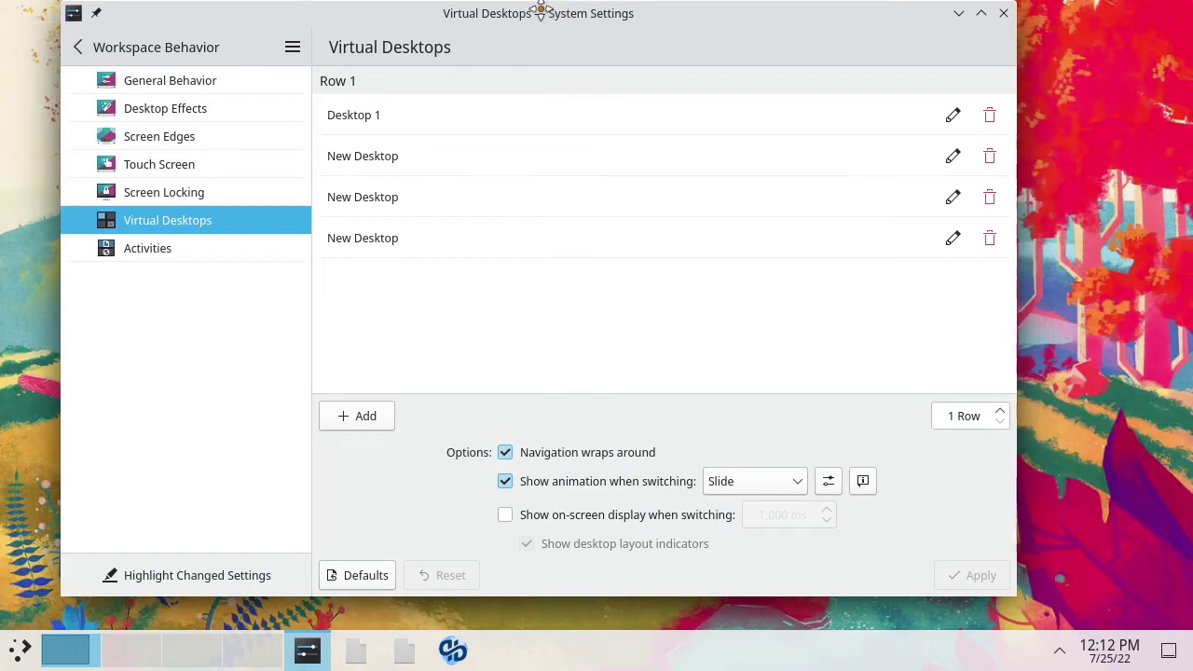
- Reposition the System Settings window and switch through the virtual desktops with the pager, returning to the first one
left_click_drag(541, 9, 497, 9)
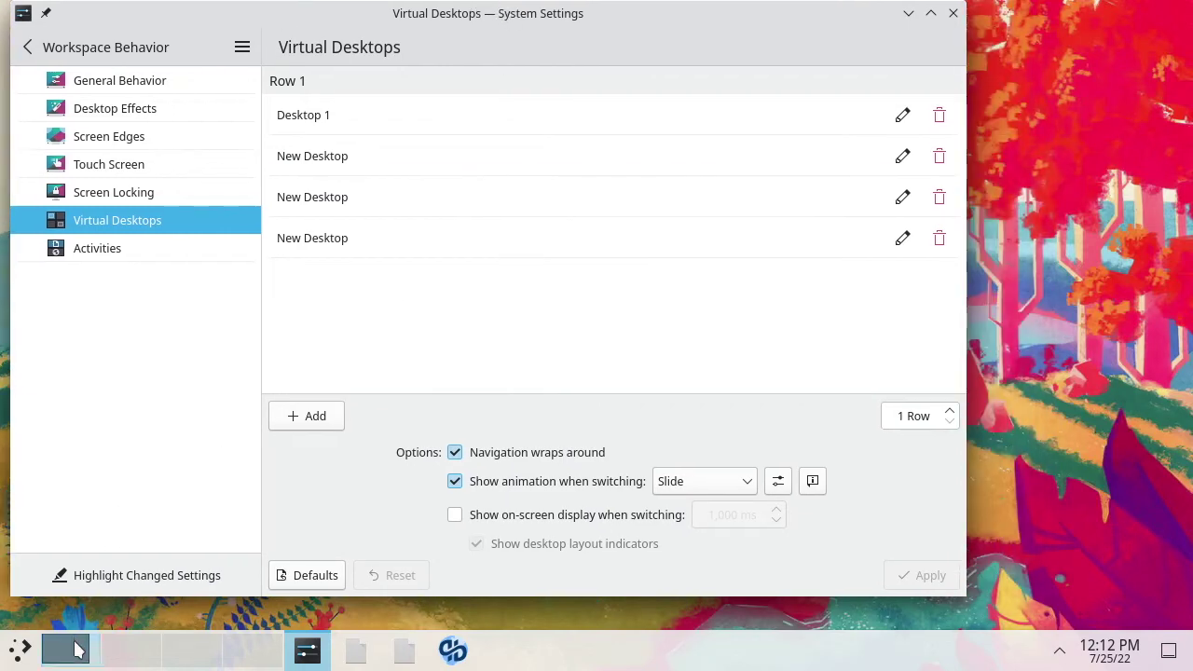
left_click(145, 645)
left_click(188, 648)
left_click(56, 649)
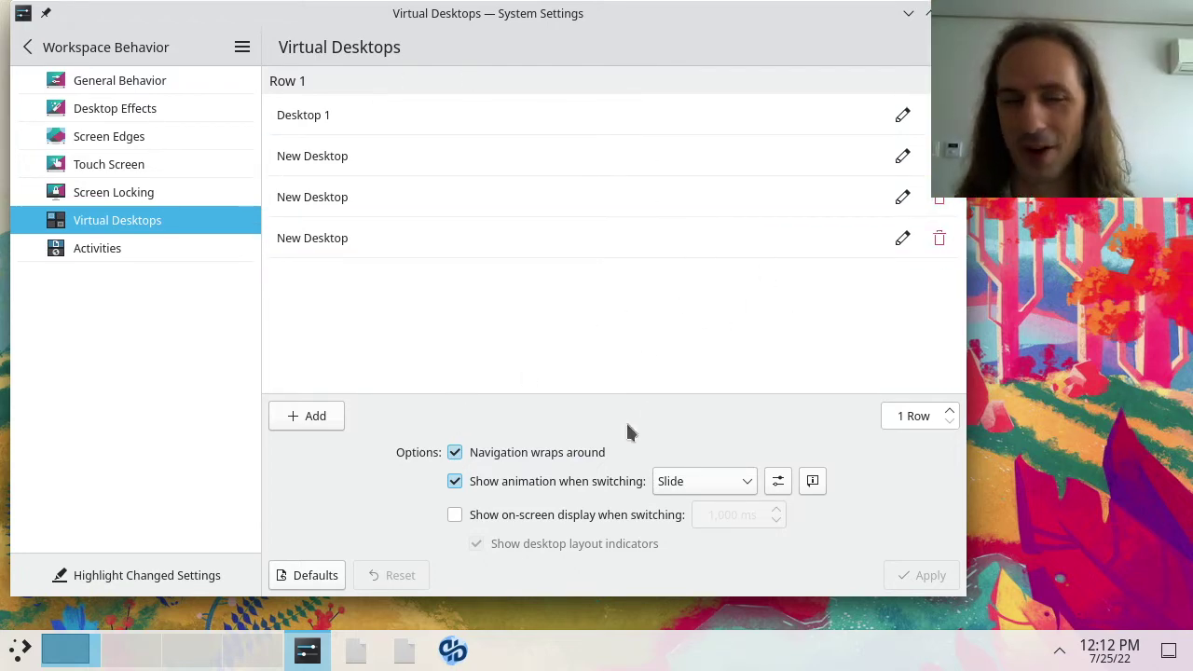
- View the Screen Locking, Touch Screen and Screen Edges pages, and look through the main System Settings categories
left_click(114, 196)
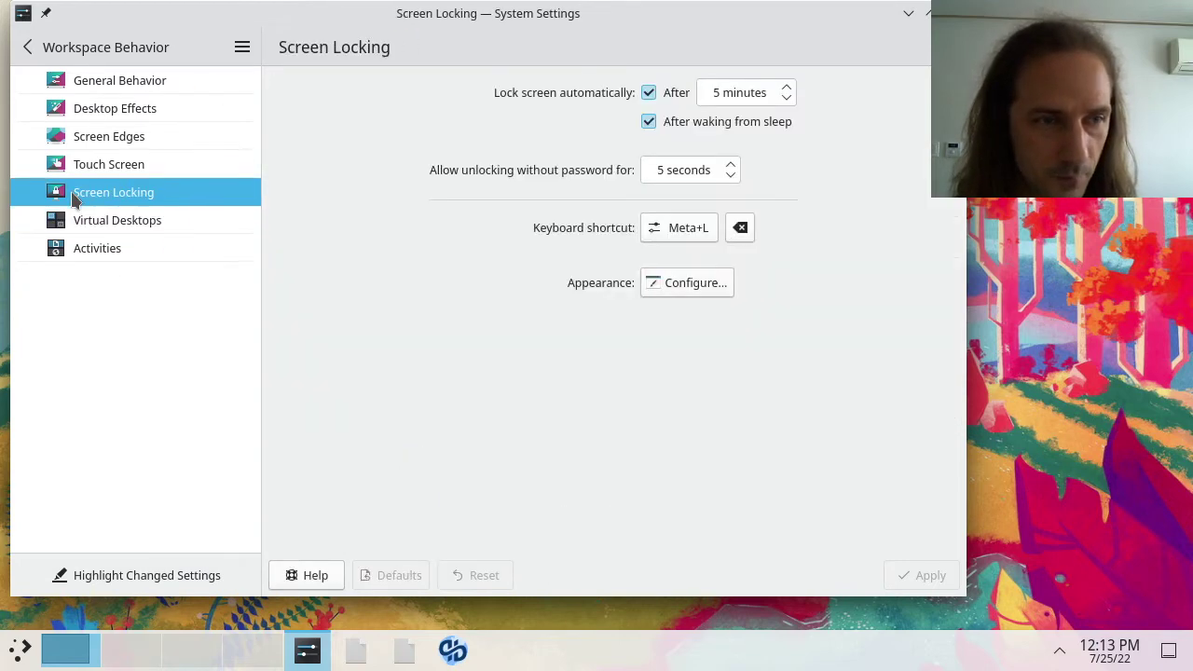
left_click(154, 166)
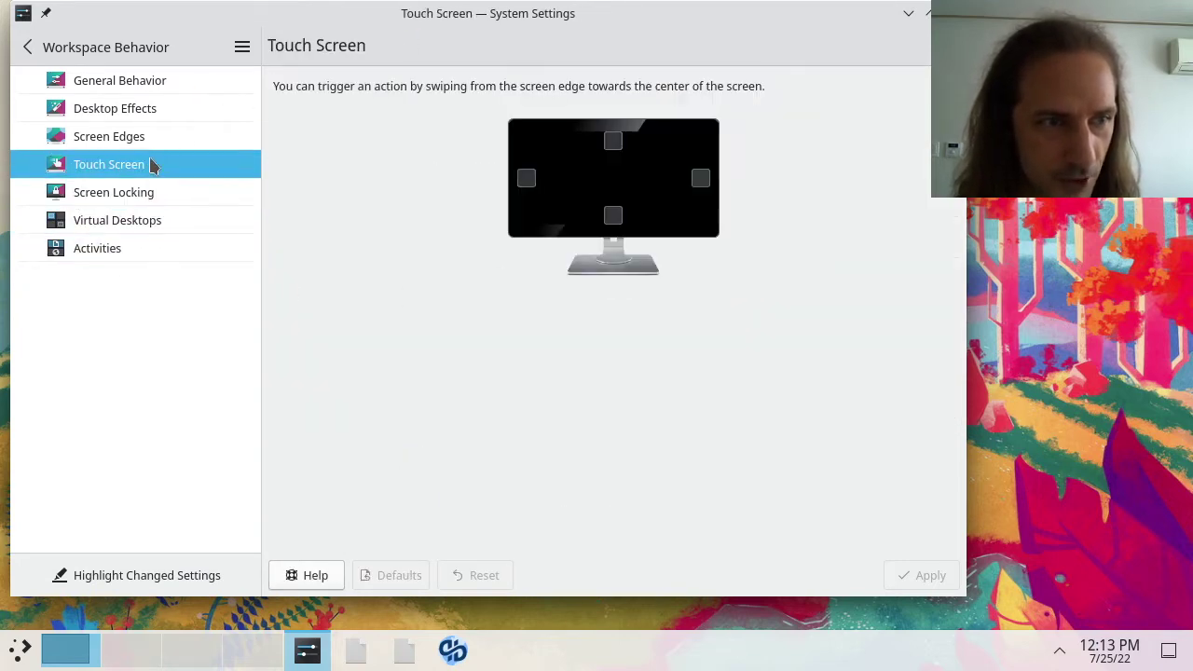
left_click(135, 138)
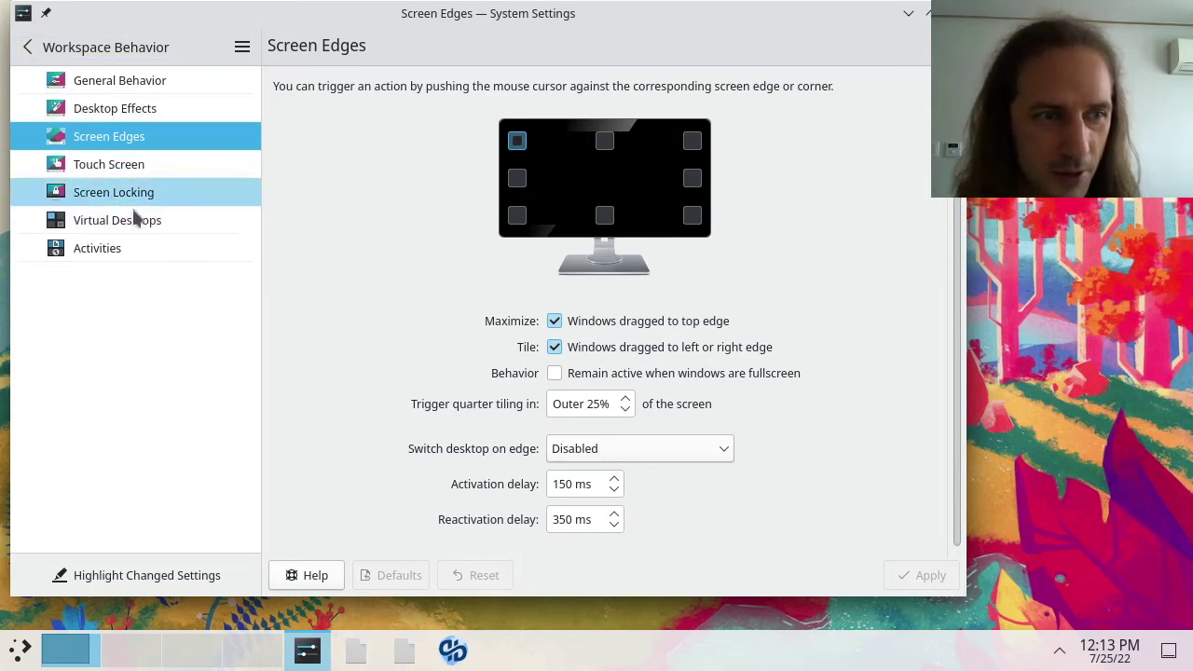
left_click(28, 48)
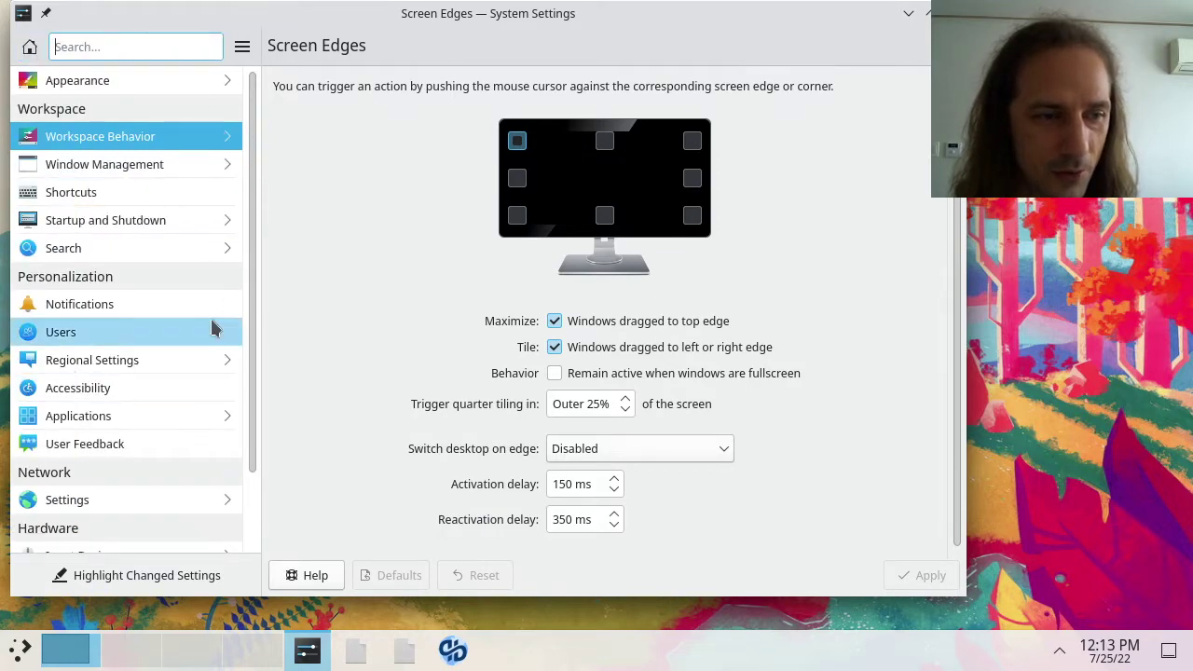
scroll(117, 406, "down", 2)
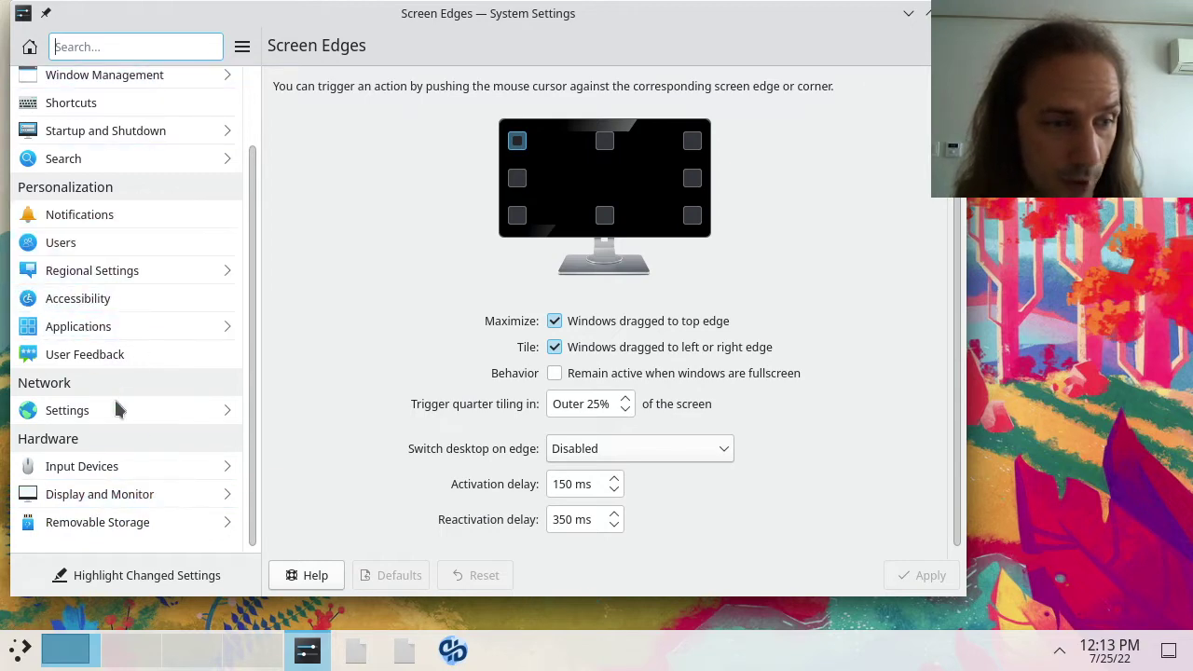
scroll(104, 457, "up", 2)
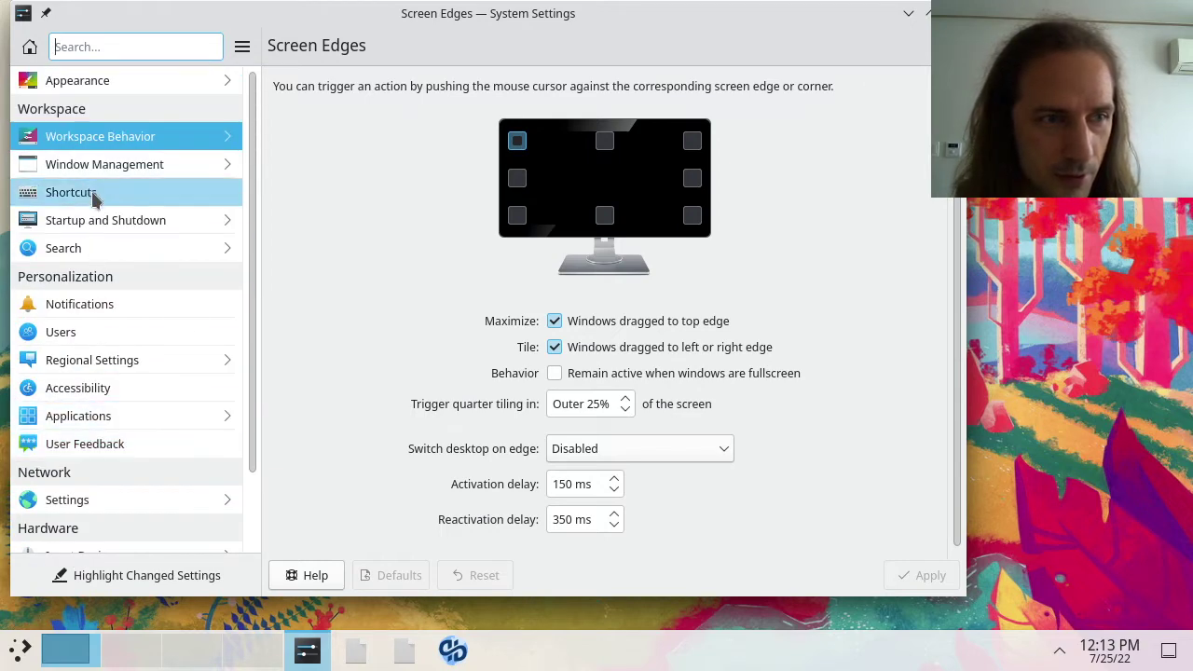
- Show the empty desktop and add qutebrowser from the application launcher's Favorites to the desktop
left_click(65, 649)
left_click(20, 647)
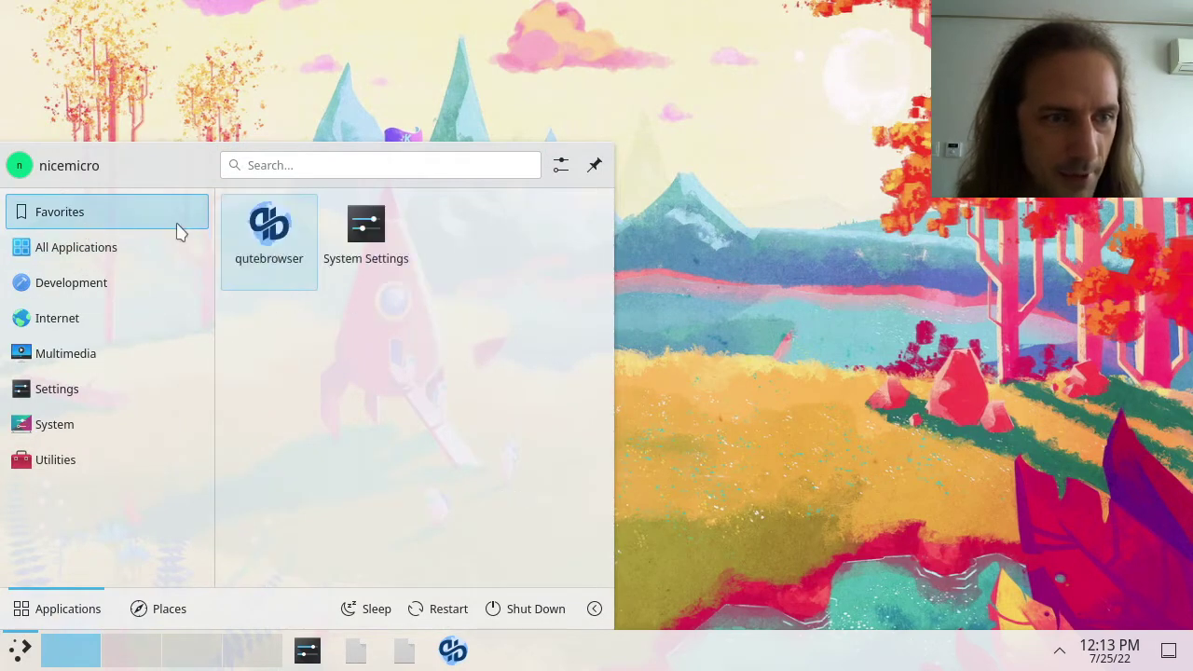
right_click(273, 240)
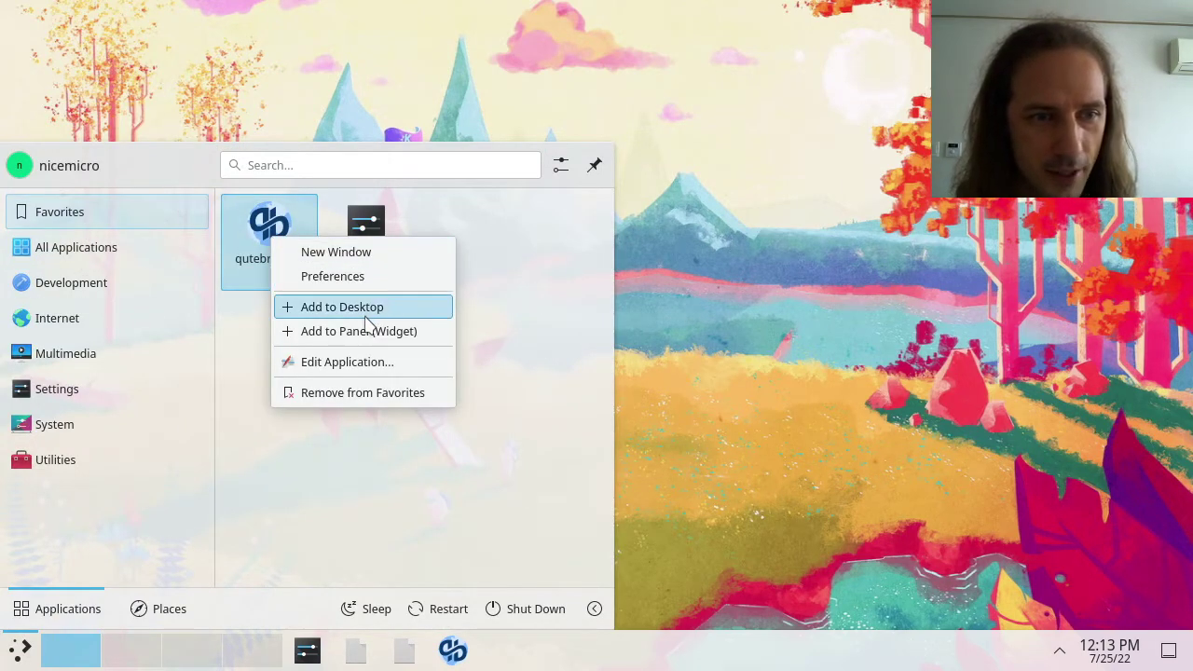
left_click(407, 330)
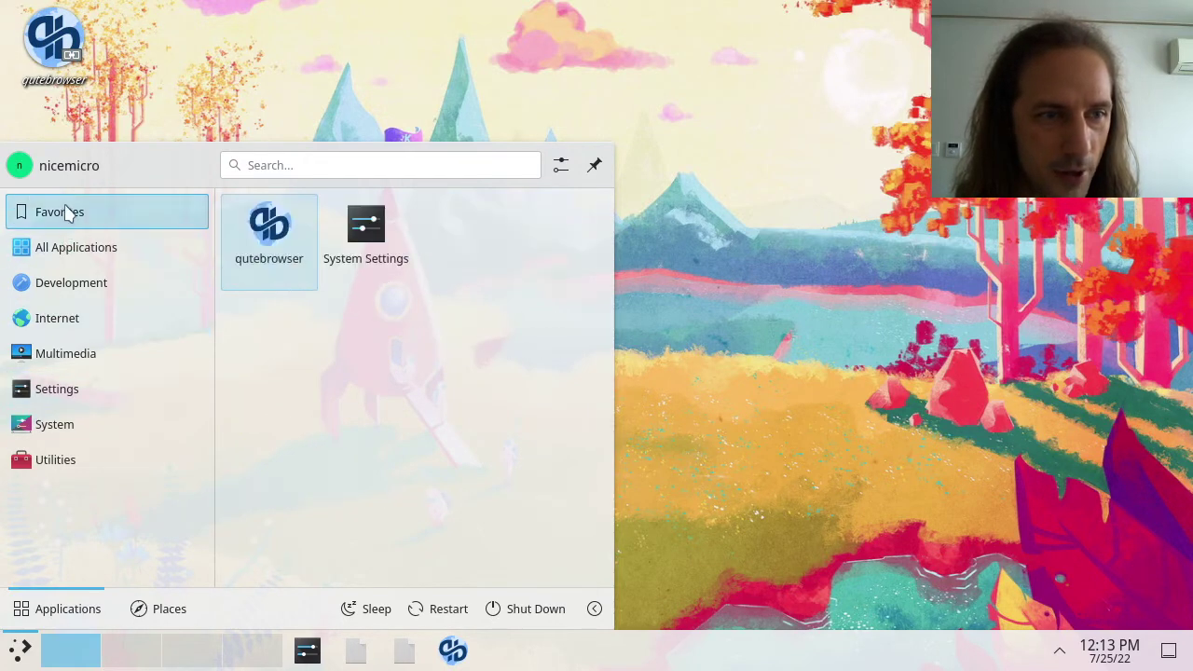
- Add qutebrowser from the launcher's Favorites to the panel as a widget and close the launcher
right_click(280, 239)
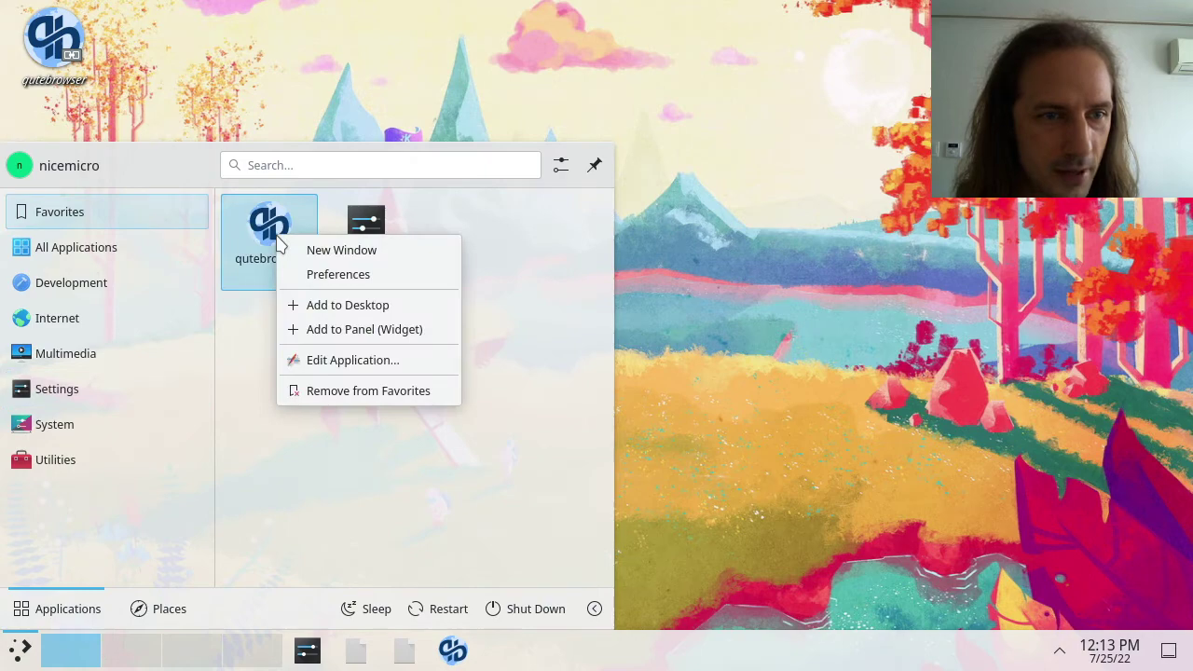
left_click(413, 330)
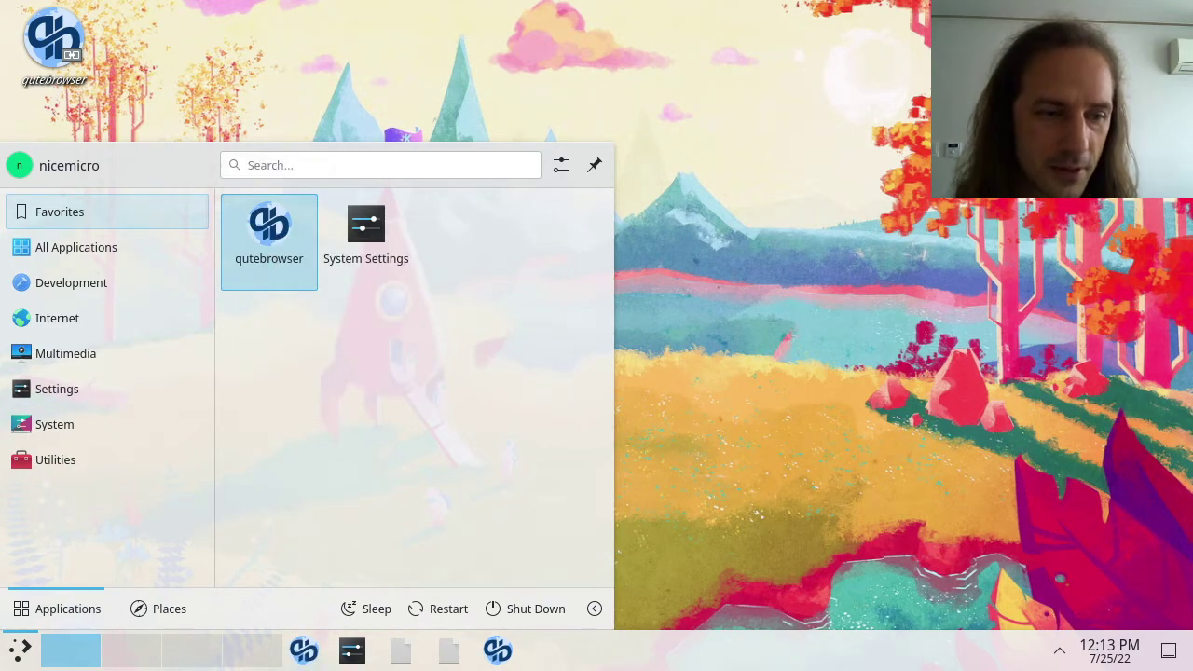
left_click(723, 476)
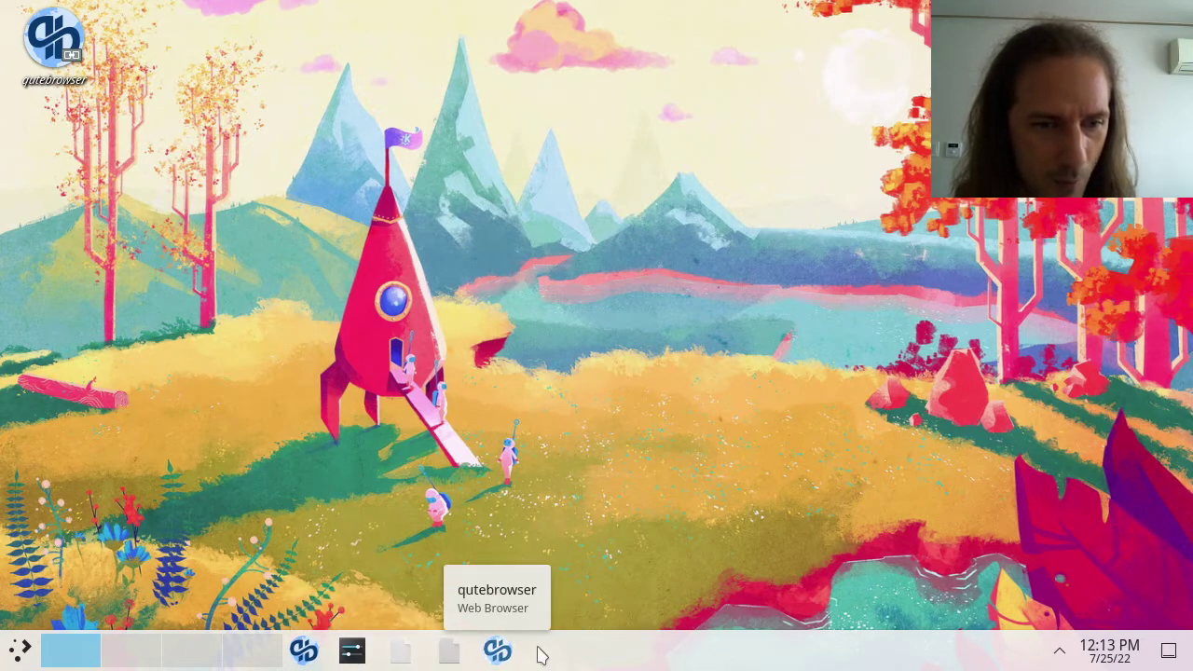
- Inspect the context options of the pinned qutebrowser entry and of the Icons-only Task Manager
right_click(498, 650)
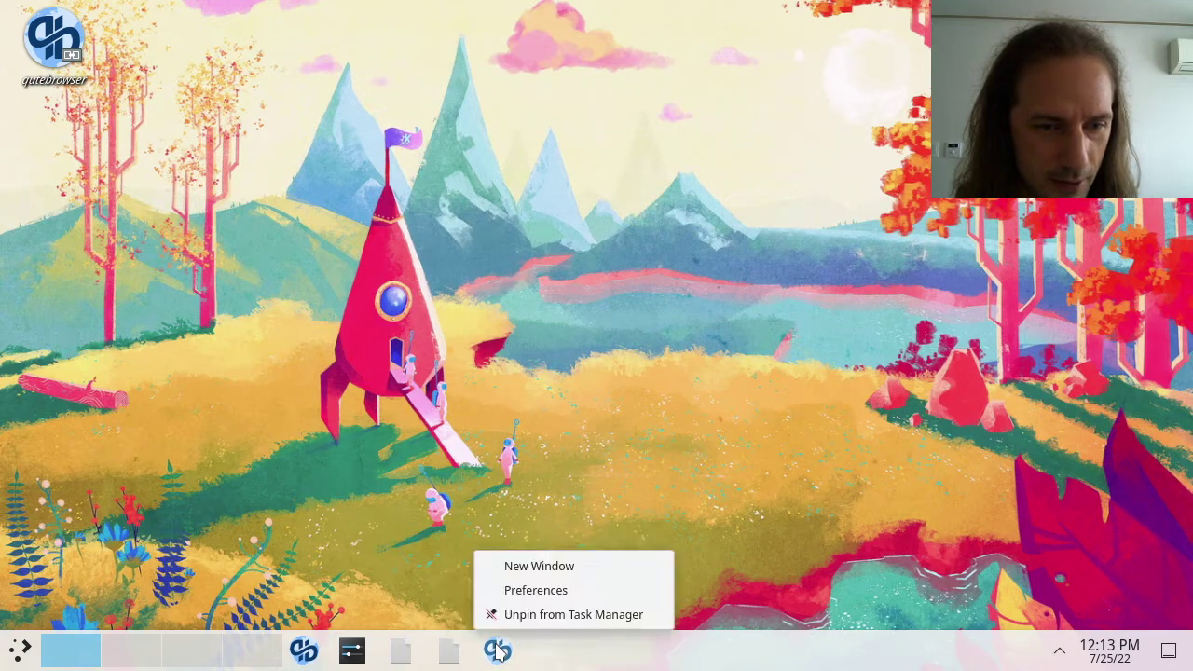
left_click(644, 658)
right_click(650, 659)
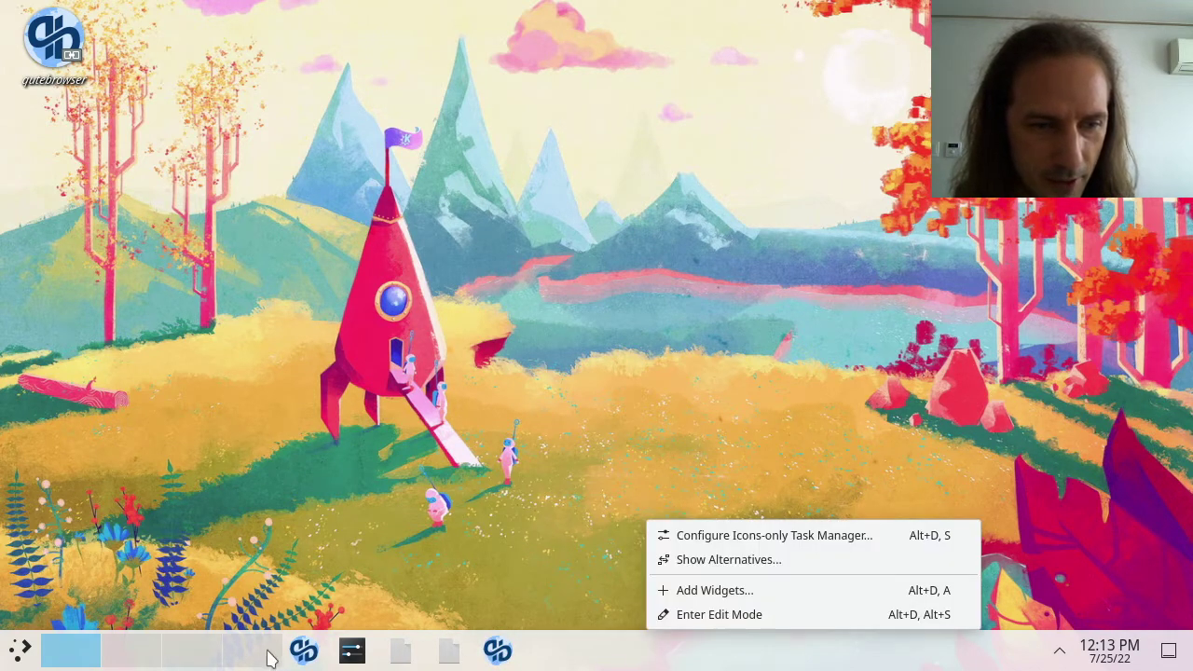
- Remove the qutebrowser widget from the panel in edit mode and dismiss the notification
left_click(306, 650)
right_click(310, 655)
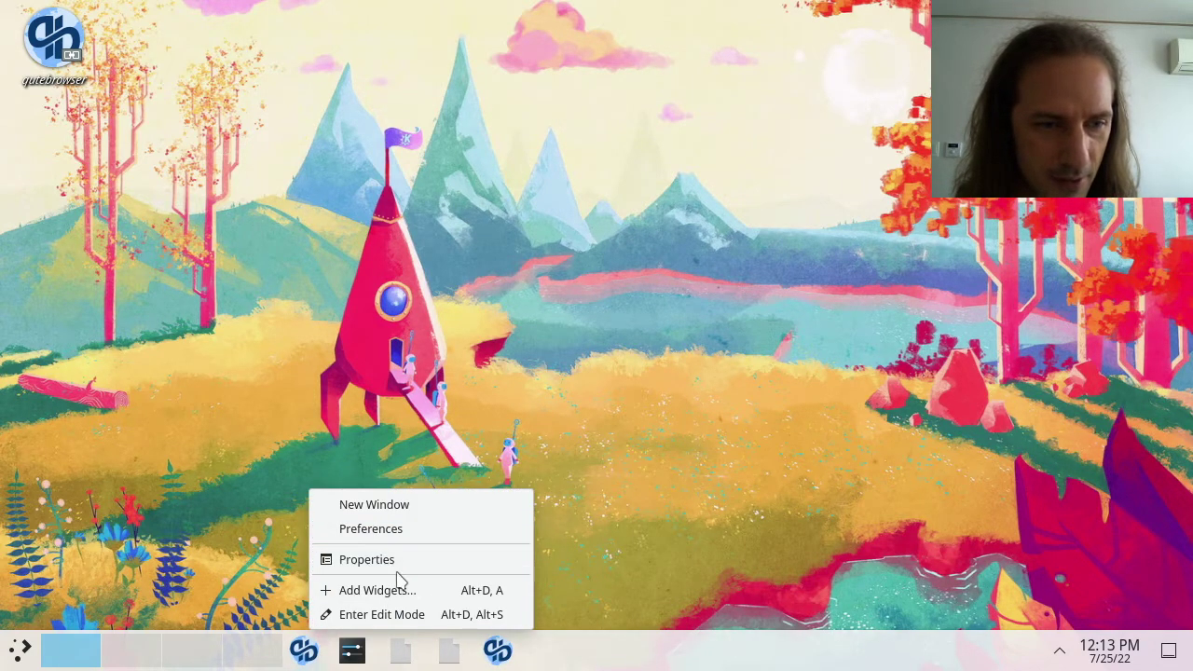
left_click(472, 615)
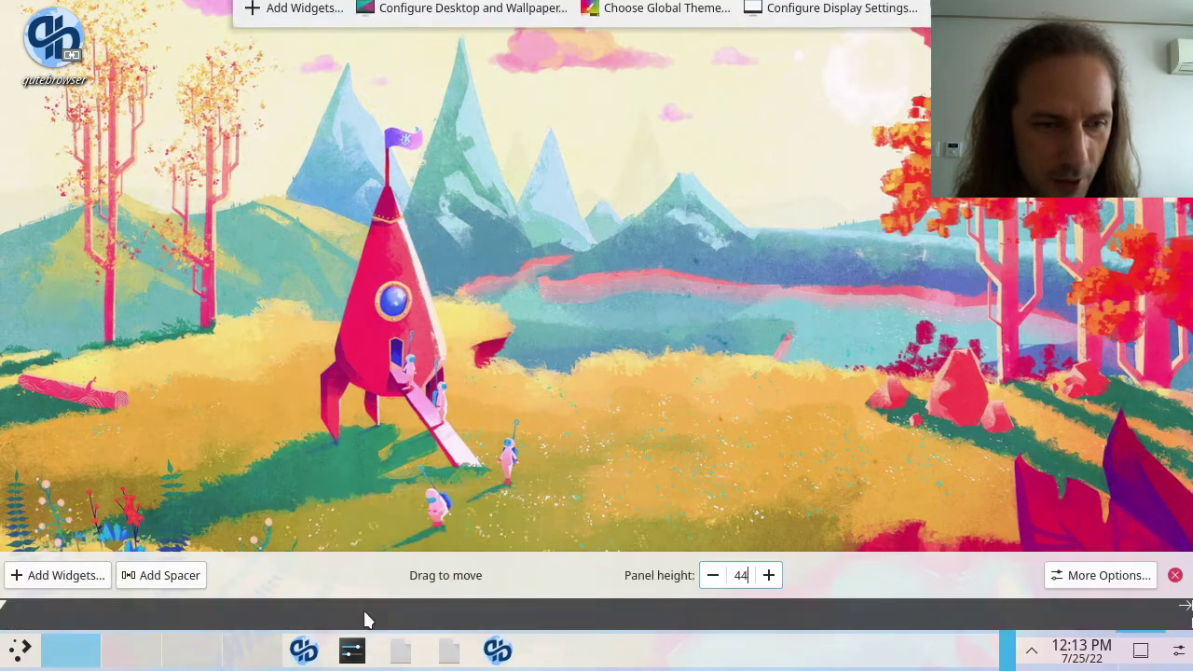
mouse_move(305, 653)
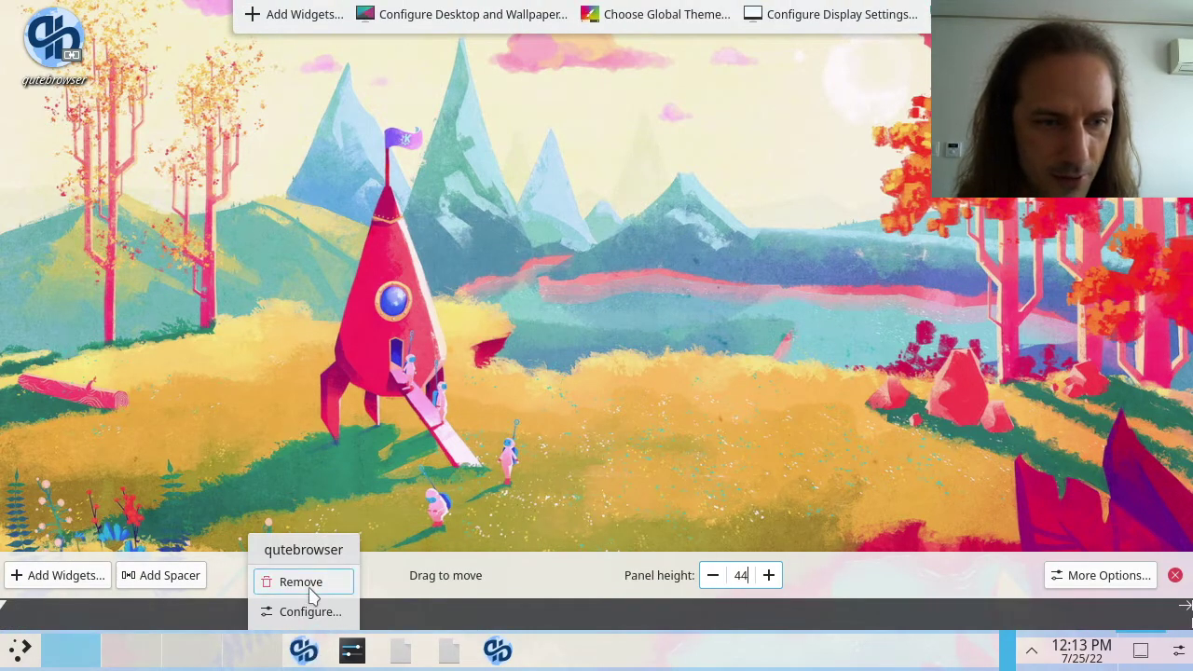
mouse_move(394, 653)
mouse_move(303, 651)
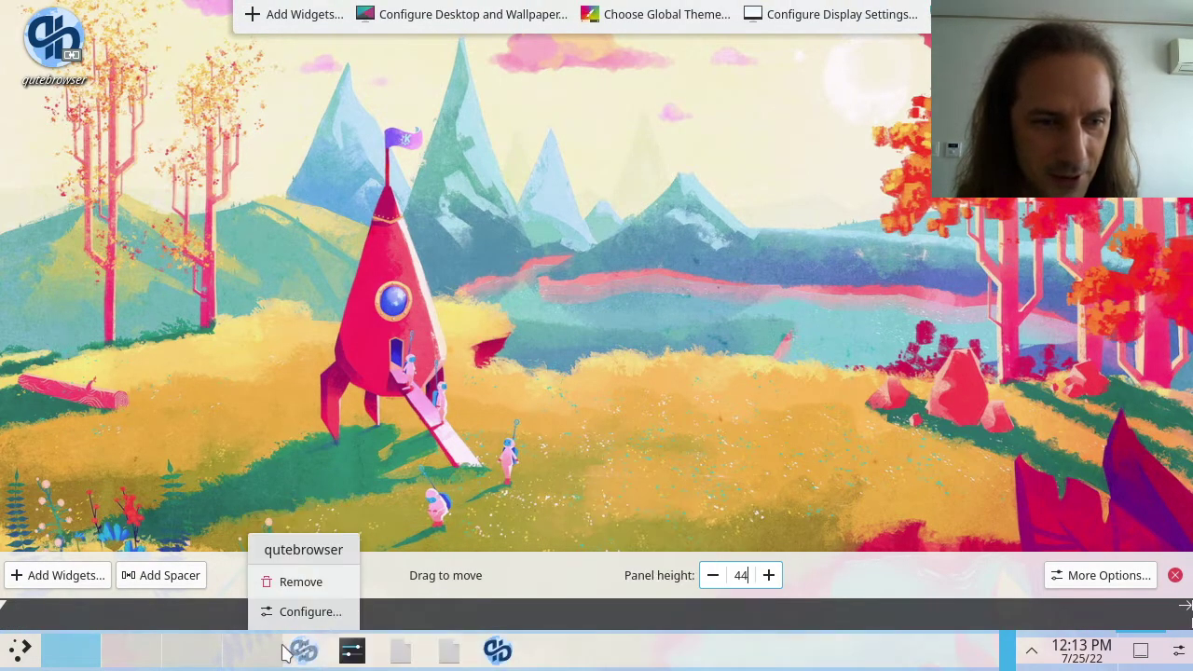
left_click(301, 580)
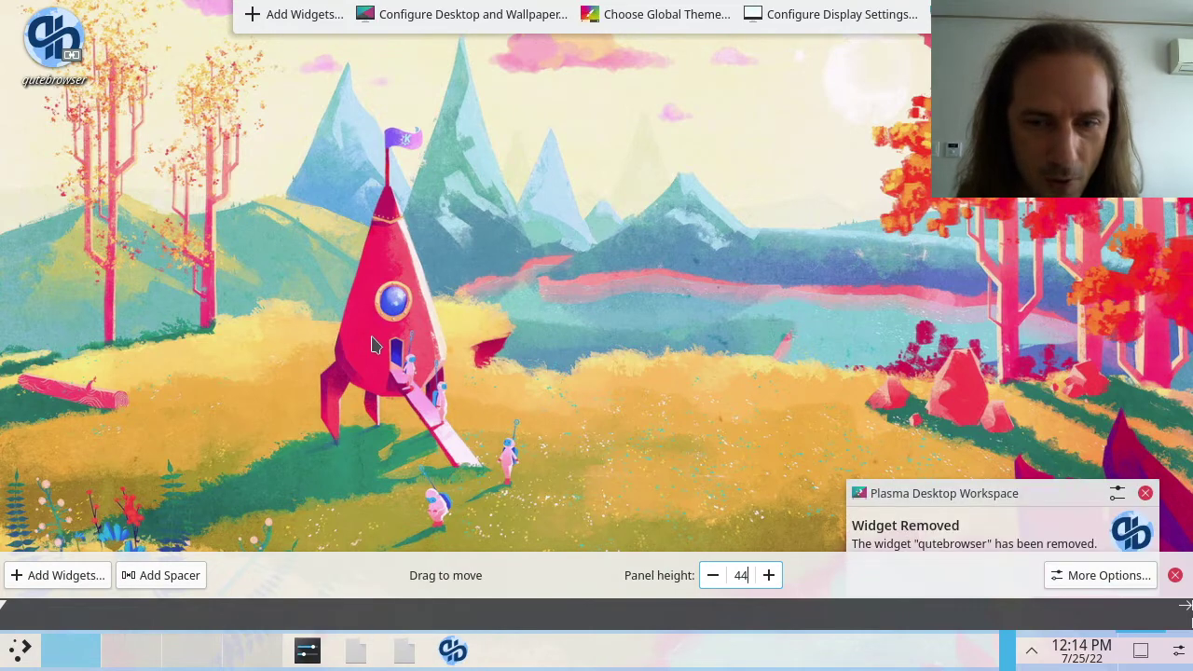
left_click(372, 342)
left_click(1147, 494)
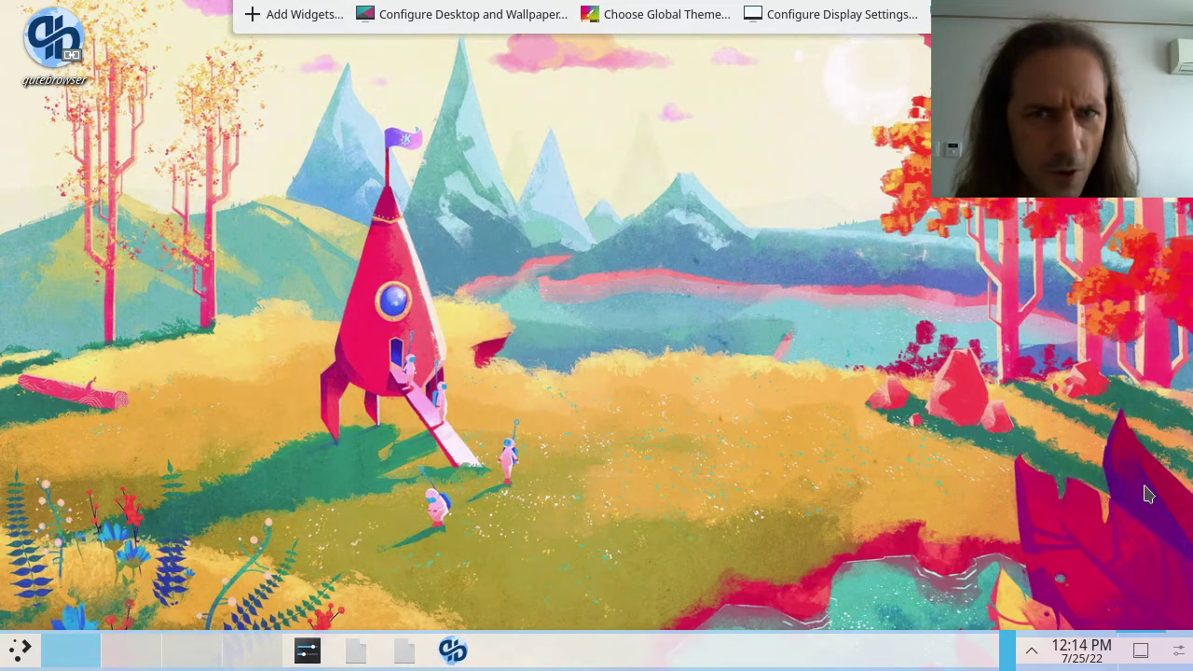
- View the Panels and Desktops Management window, move it aside and close it
left_click(988, 43)
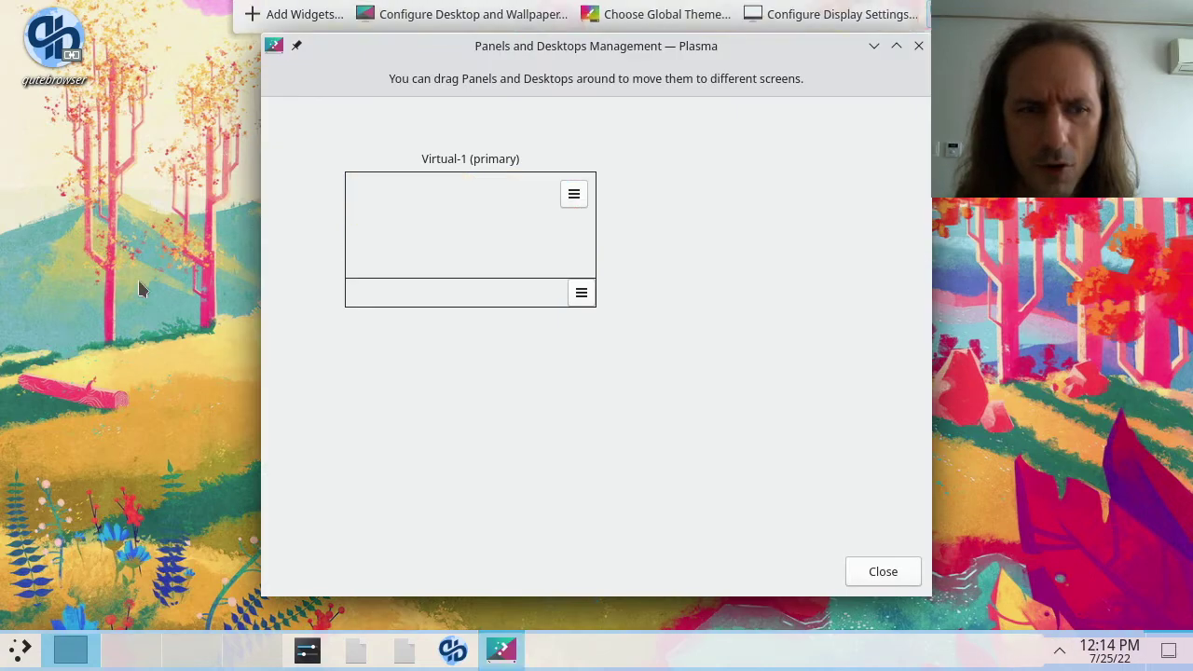
left_click_drag(363, 45, 267, 41)
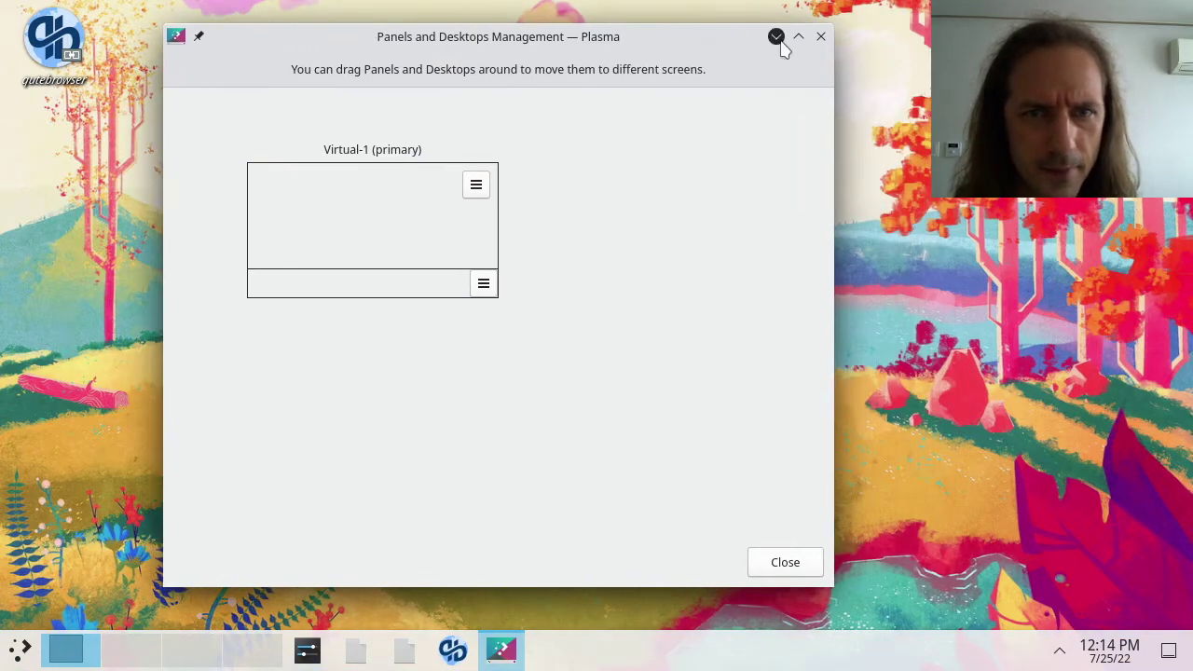
left_click(821, 39)
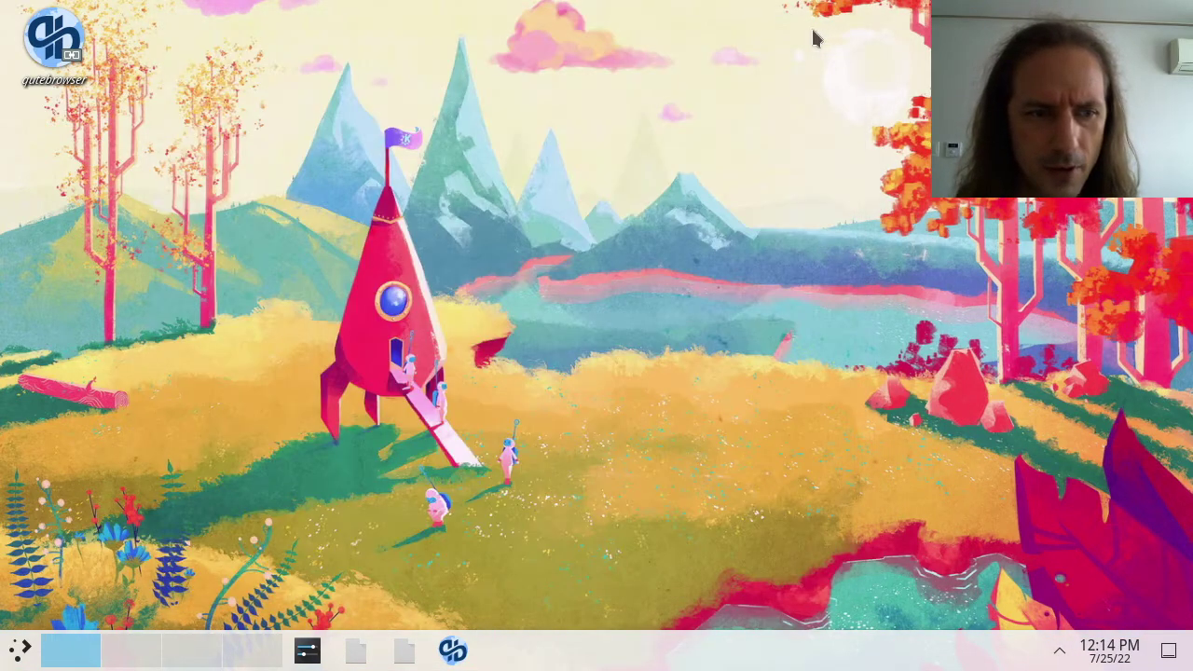
- Launch System Settings from the application launcher and look through the Window Management, Workspace Behavior and Appearance pages
left_click(20, 649)
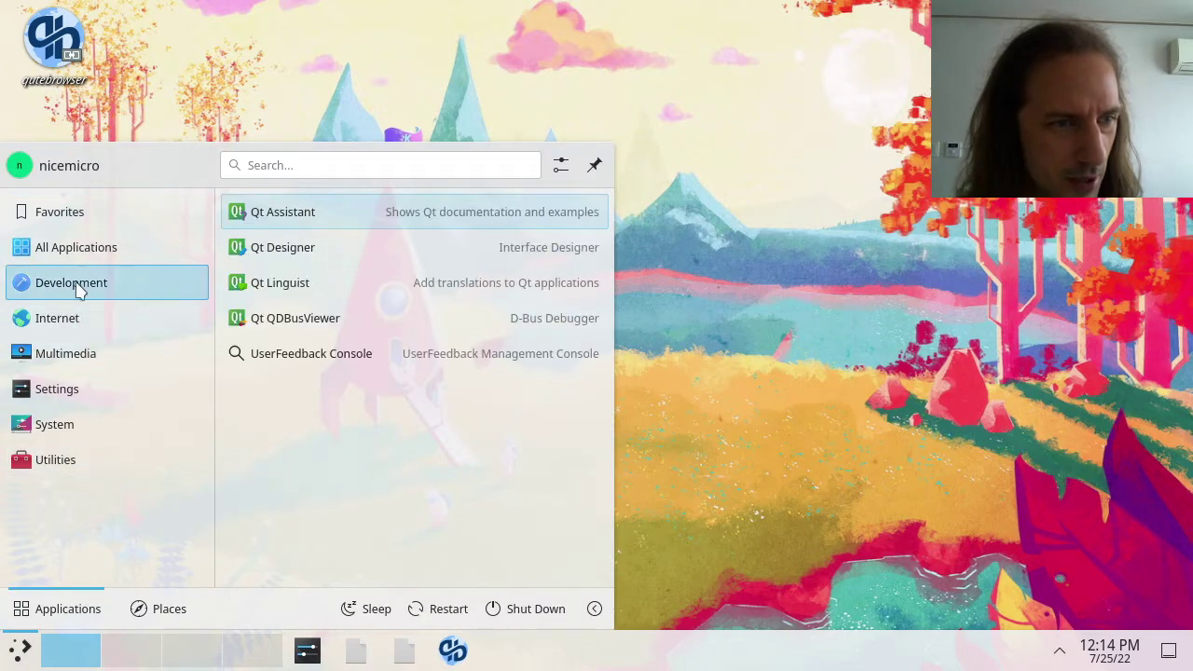
mouse_move(58, 399)
left_click(288, 250)
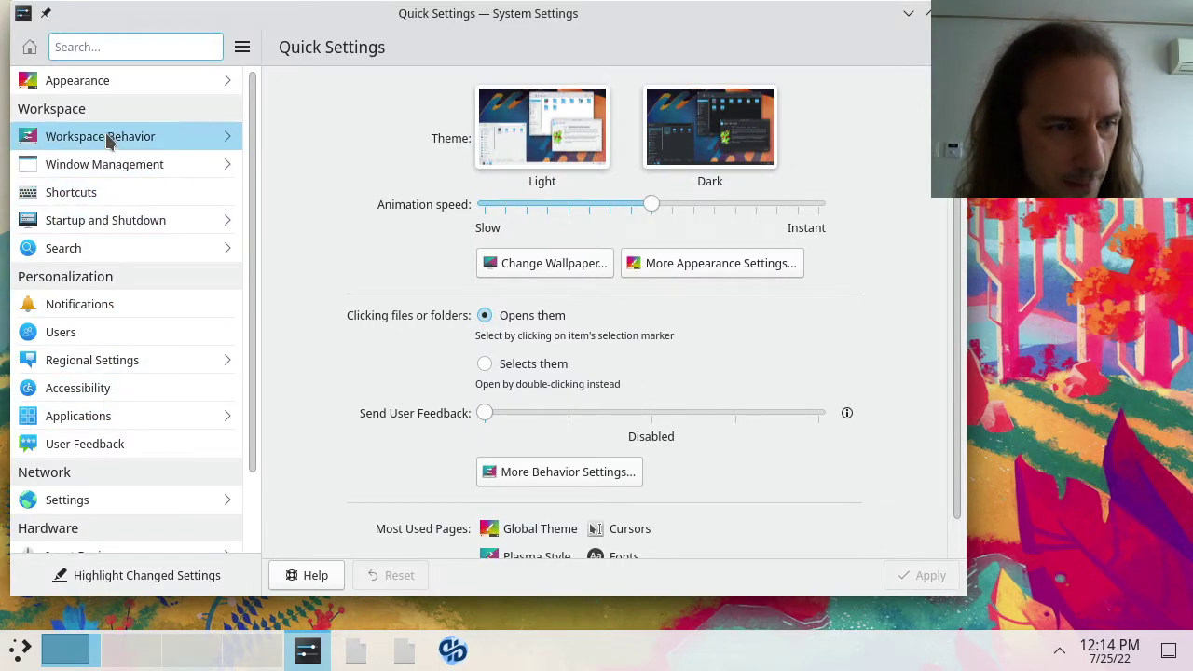
scroll(107, 312, "down", 2)
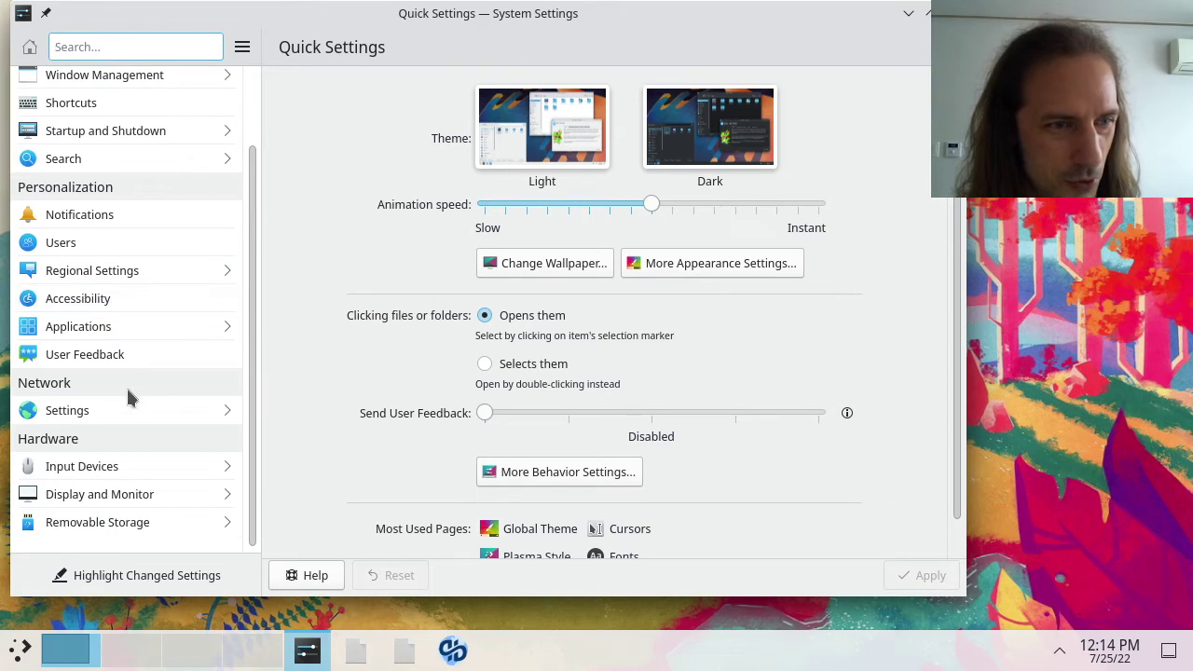
scroll(128, 294, "up", 2)
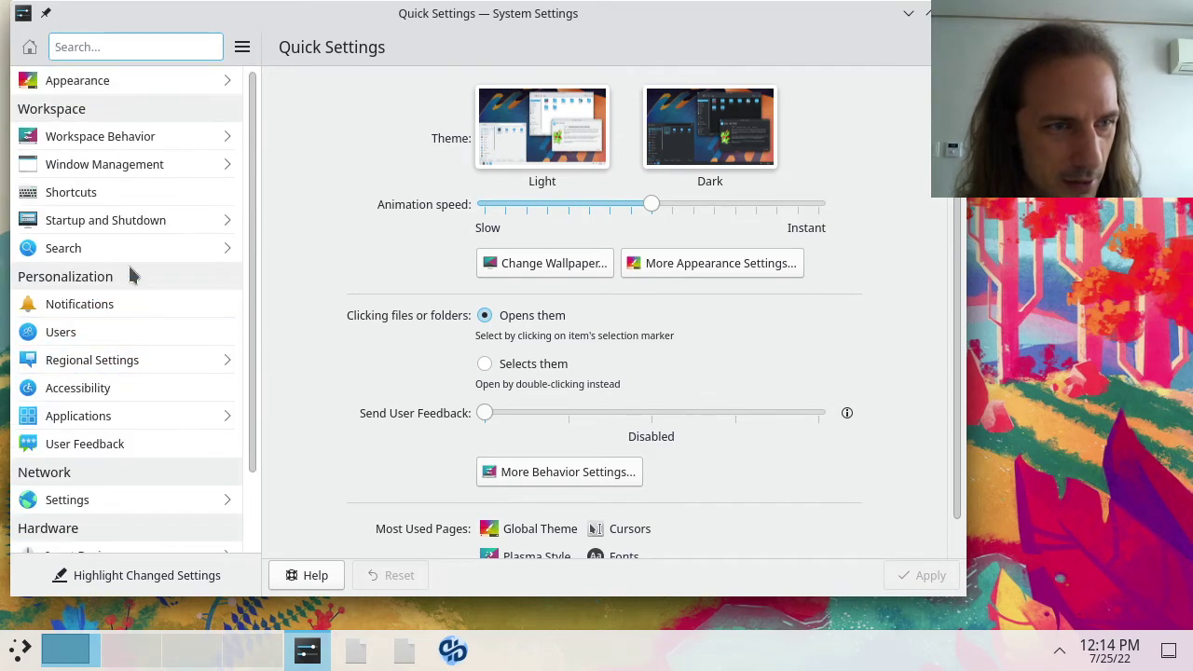
left_click(131, 164)
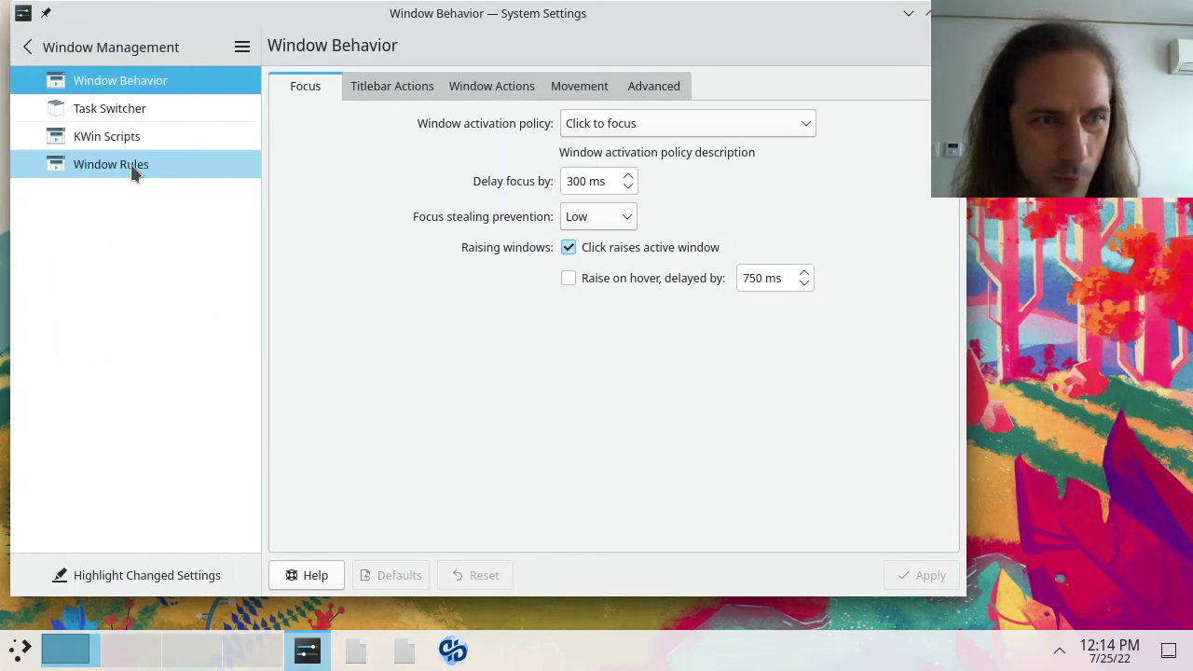
left_click(33, 47)
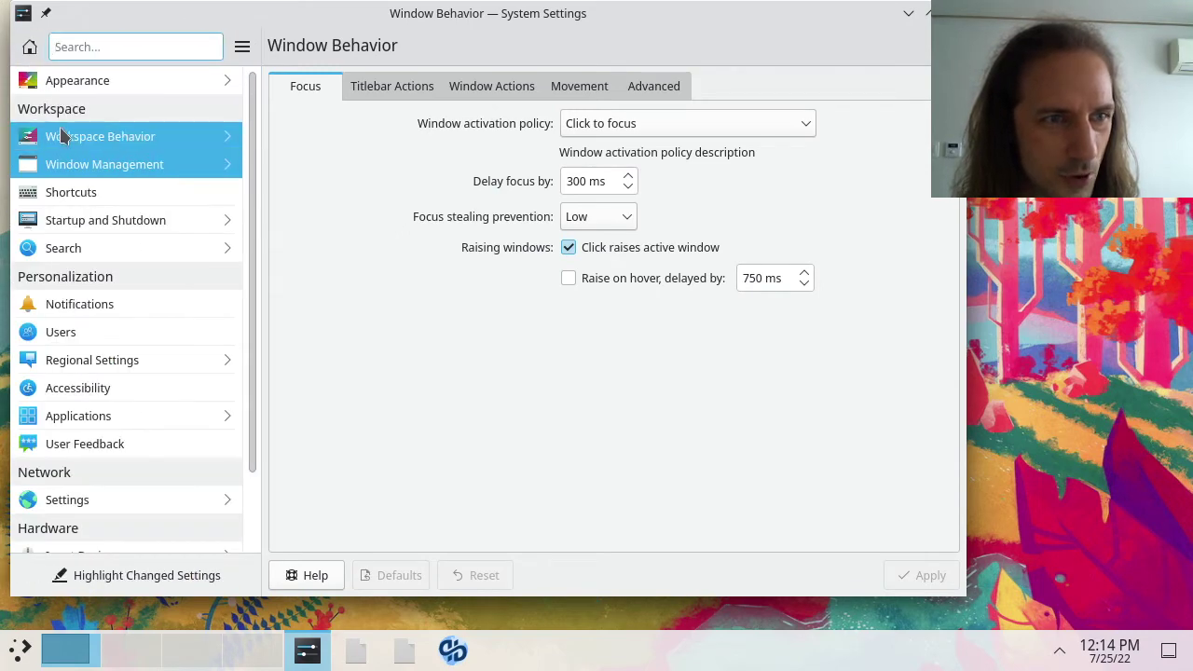
left_click(62, 136)
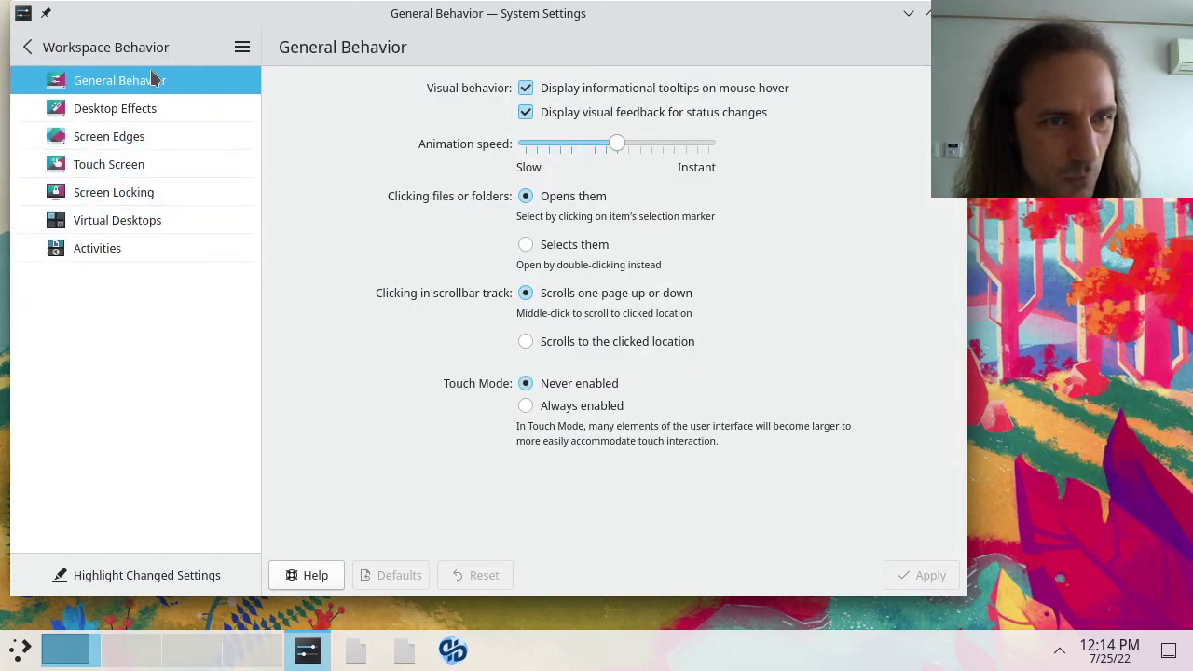
left_click(29, 48)
left_click(80, 81)
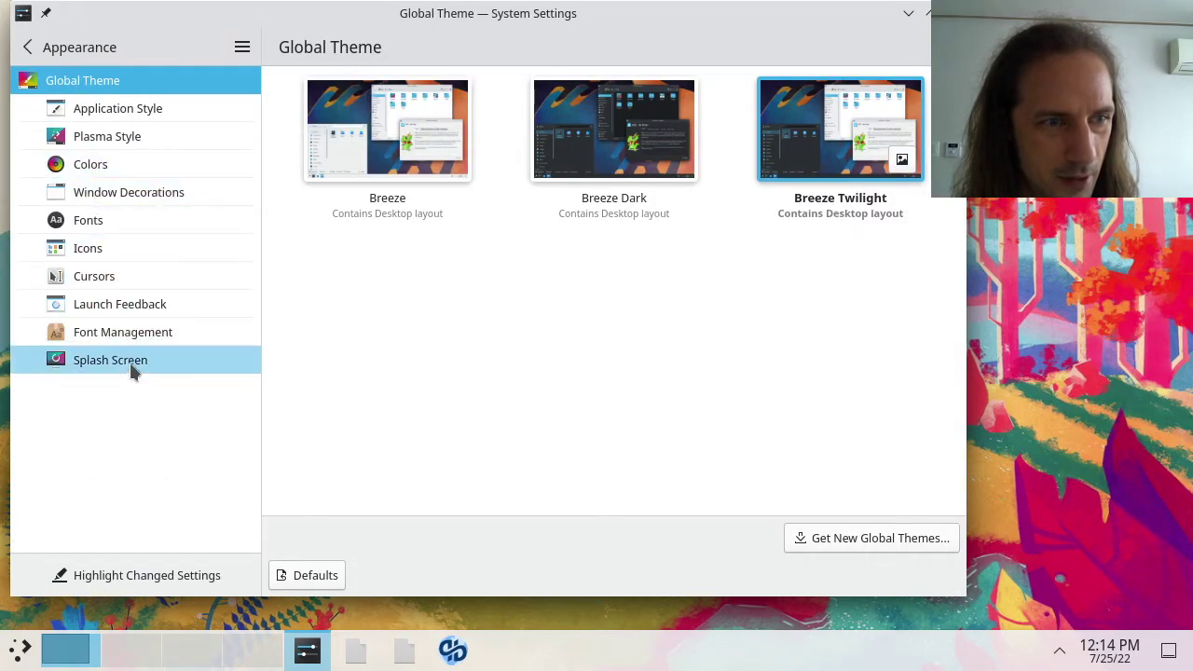
left_click(66, 53)
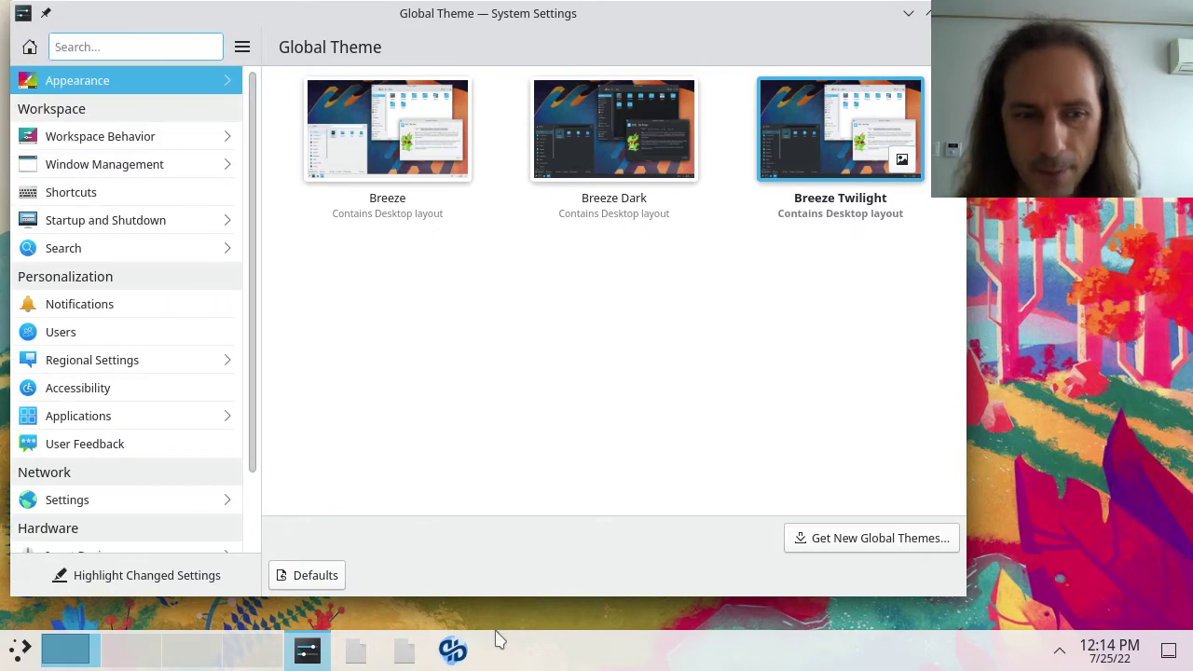
- Check the task manager's context options and add an Application Menu Bar panel to the desktop
right_click(508, 658)
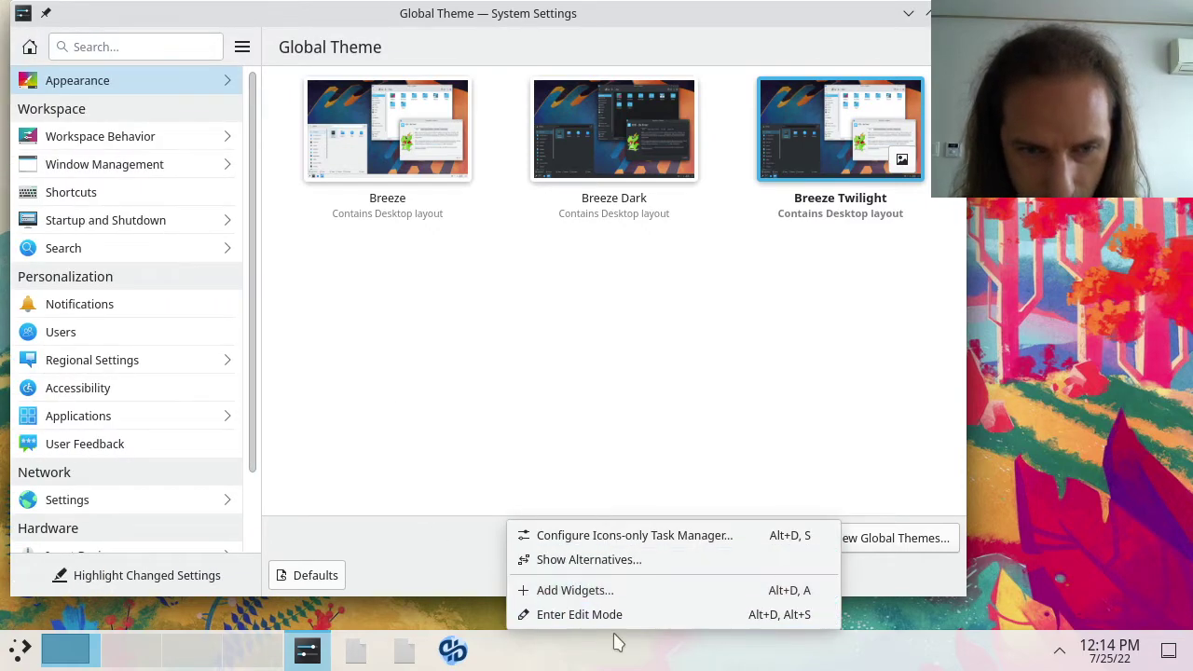
left_click(787, 663)
right_click(1109, 314)
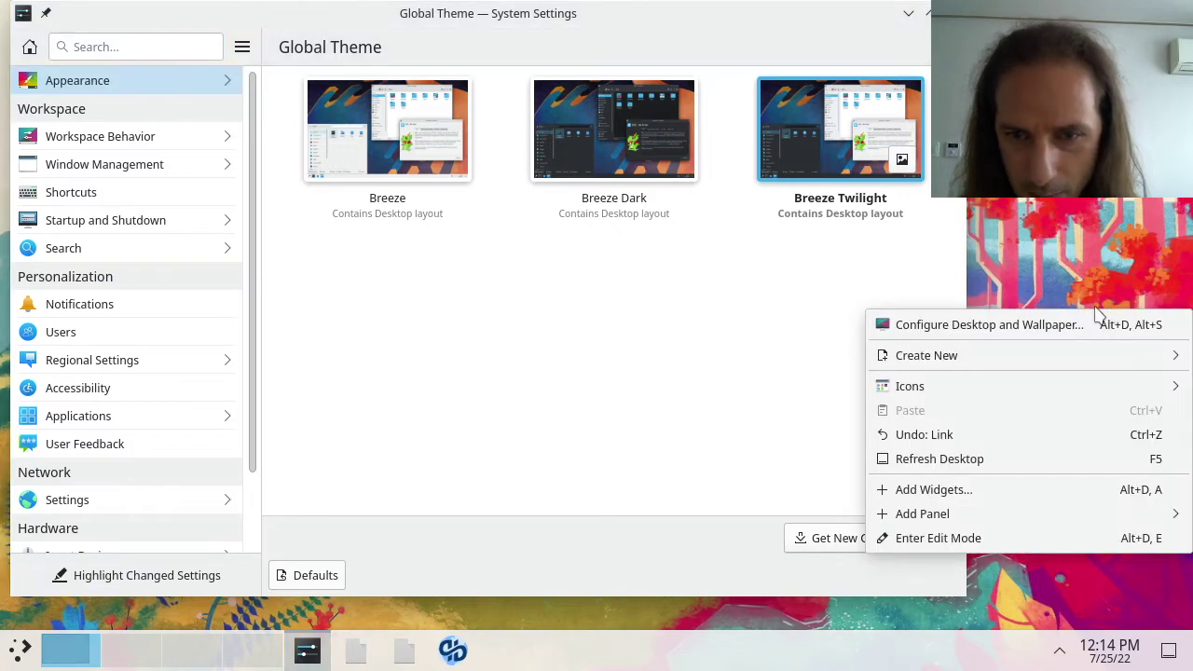
mouse_move(988, 514)
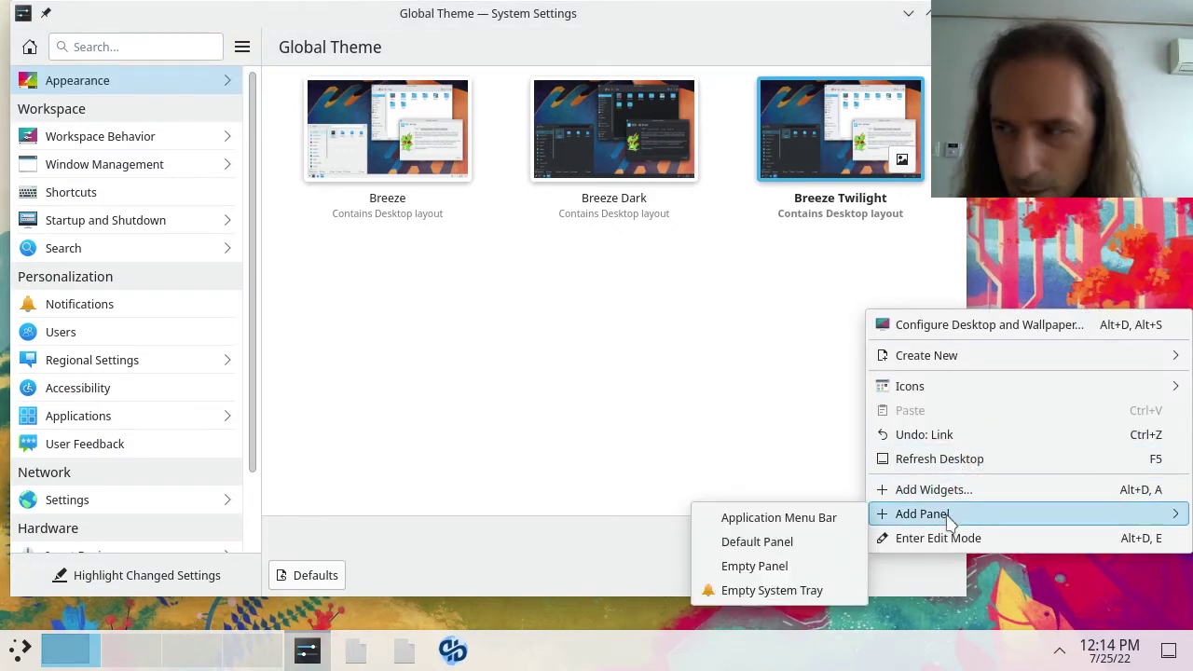
left_click(794, 526)
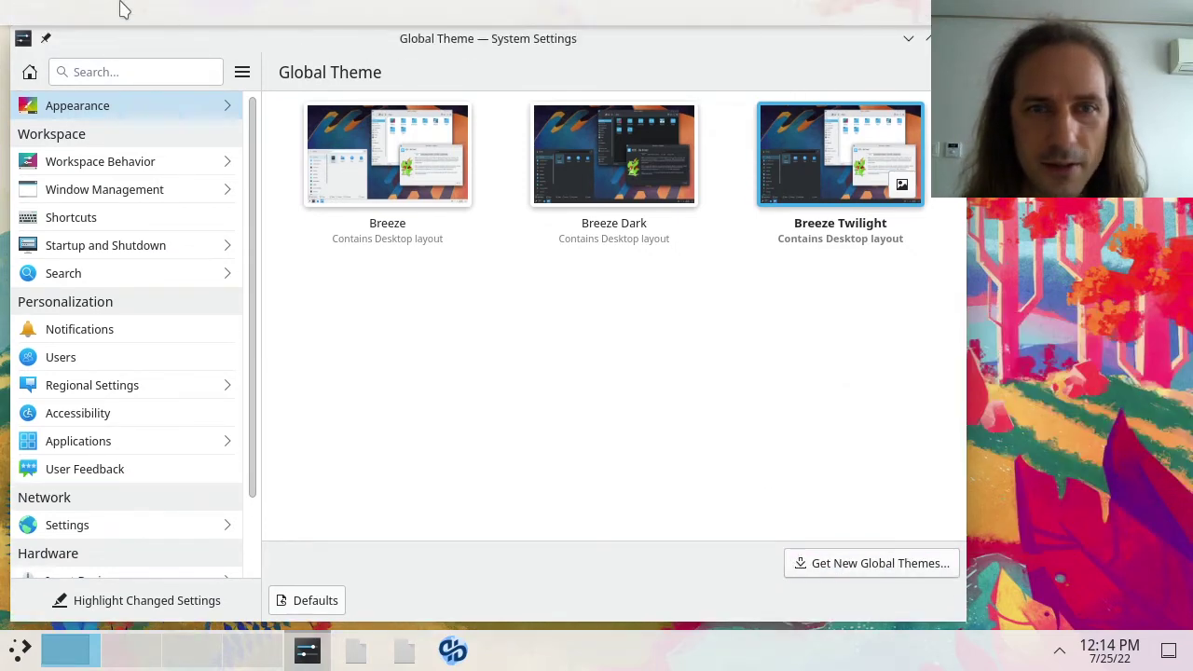
- Make the new application menu bar a floating panel in edit mode and close System Settings
left_click_drag(753, 41, 904, 41)
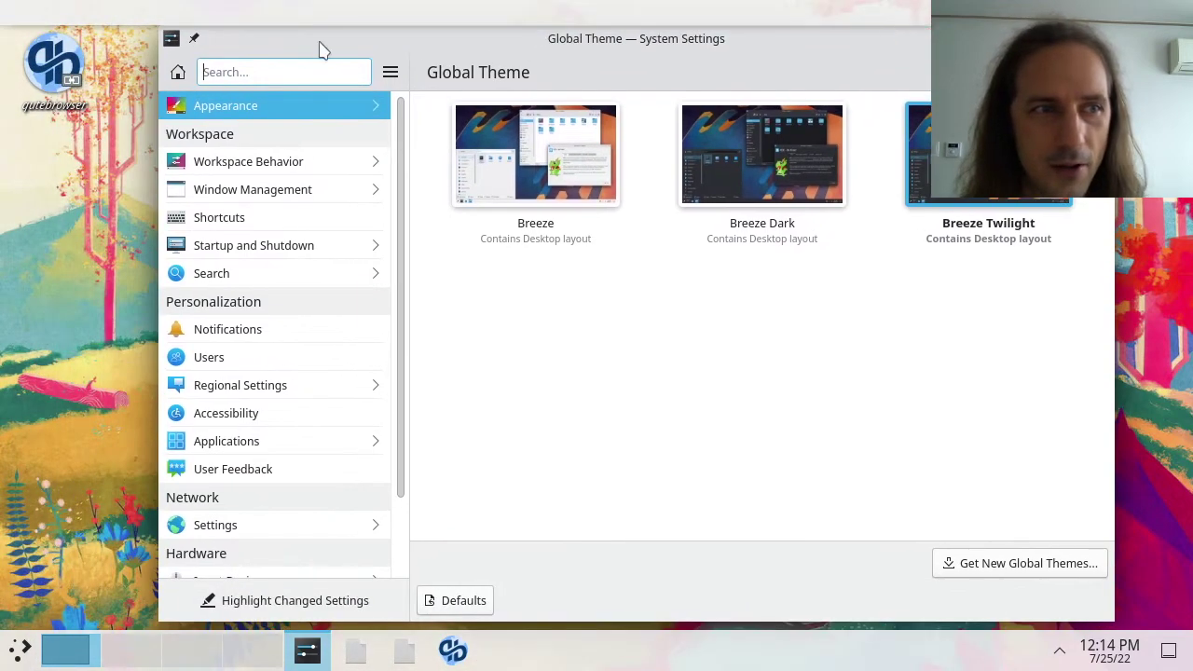
right_click(121, 23)
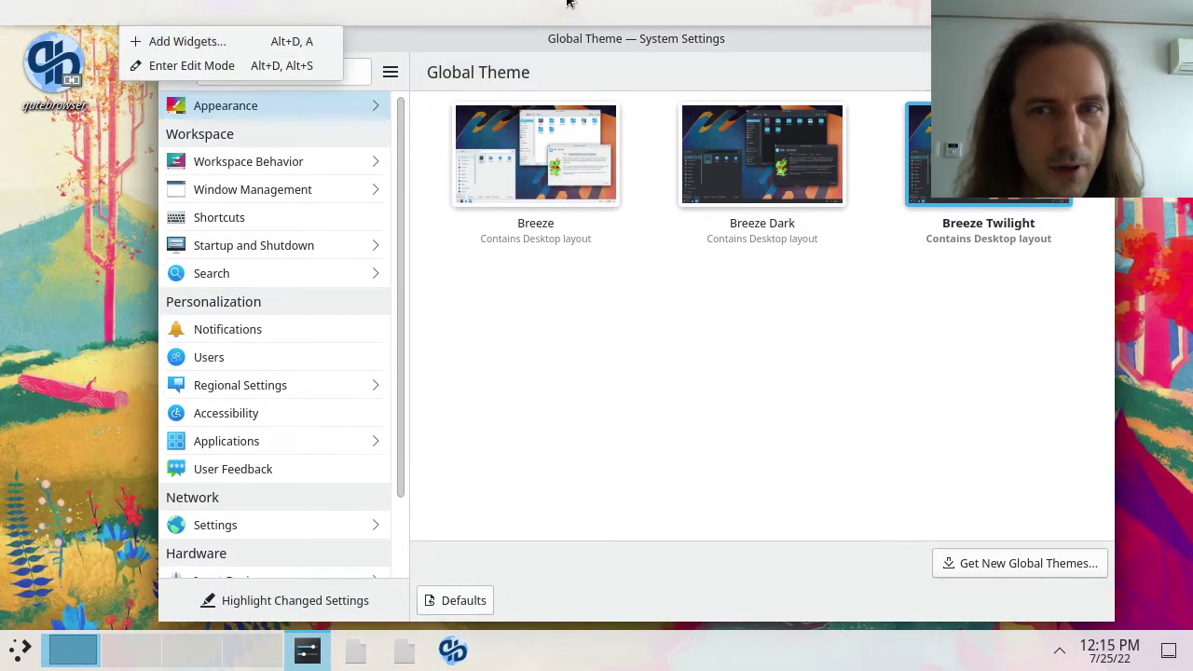
key("Escape")
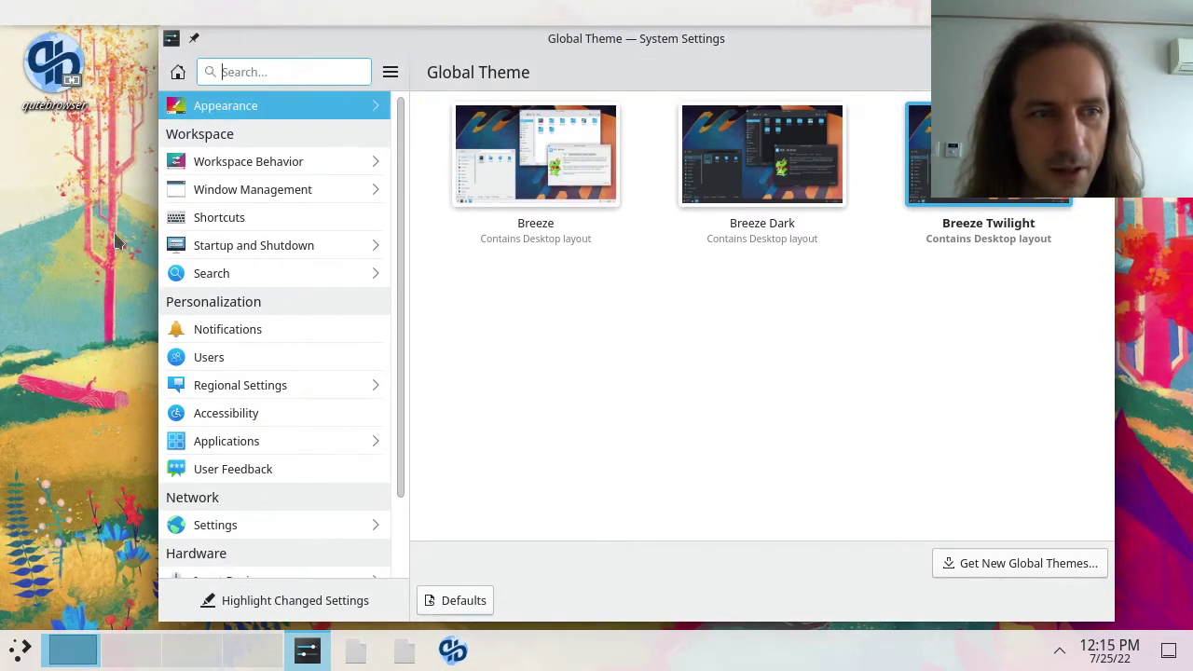
right_click(118, 18)
left_click(121, 65)
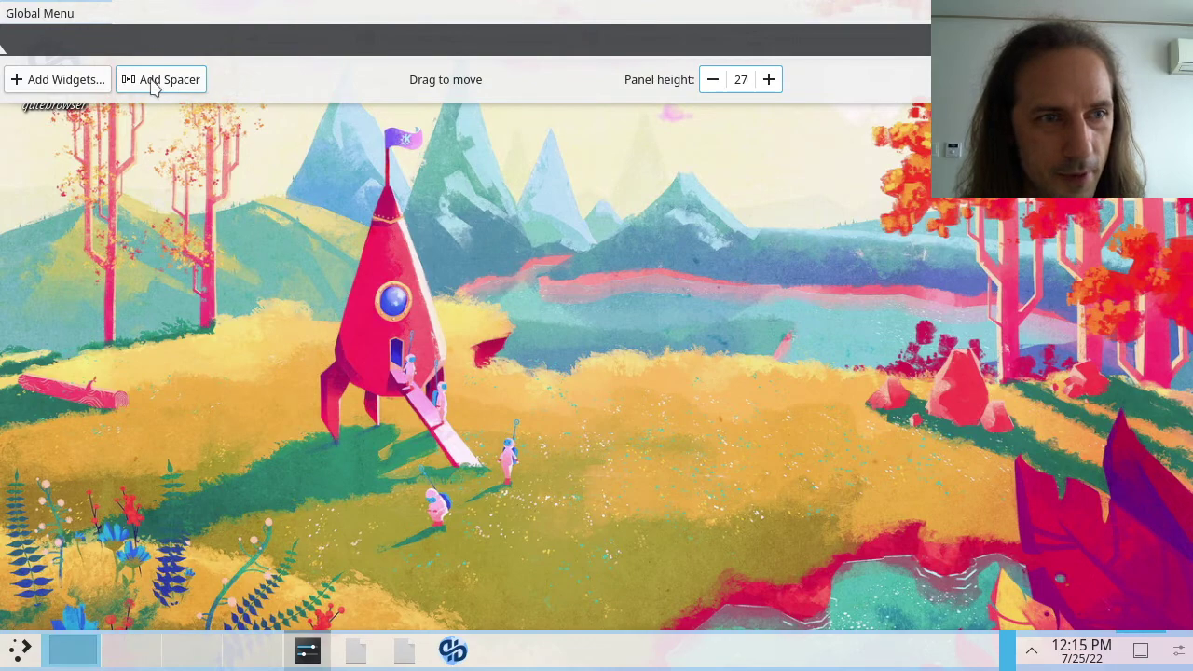
left_click(1099, 79)
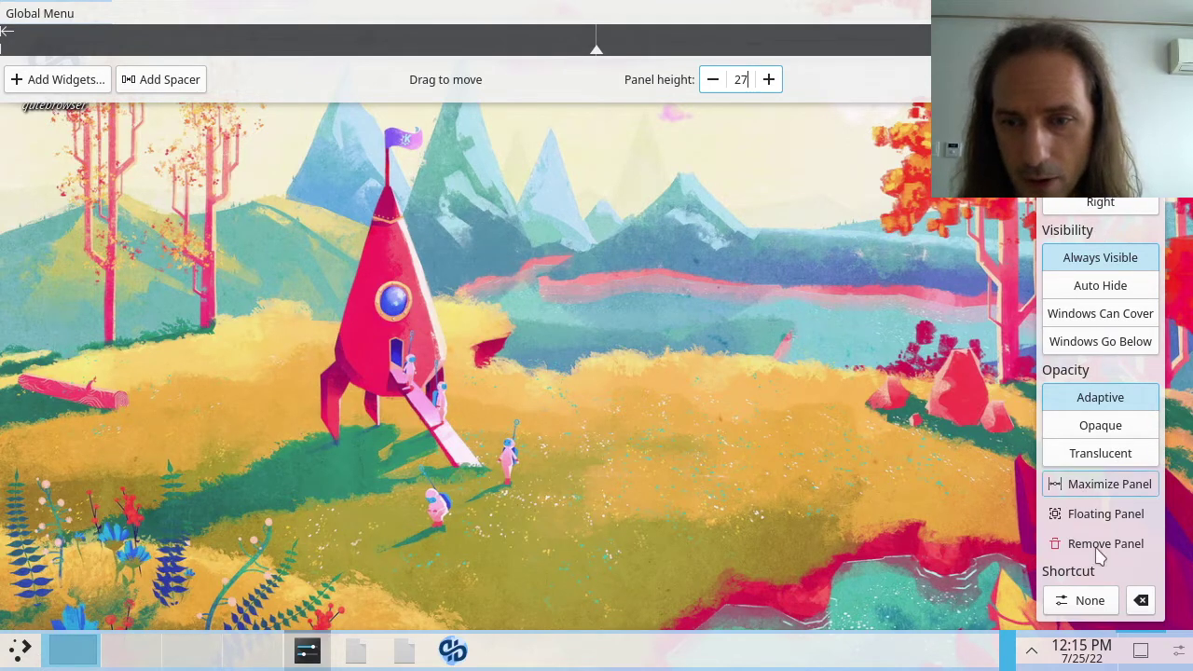
left_click(1085, 514)
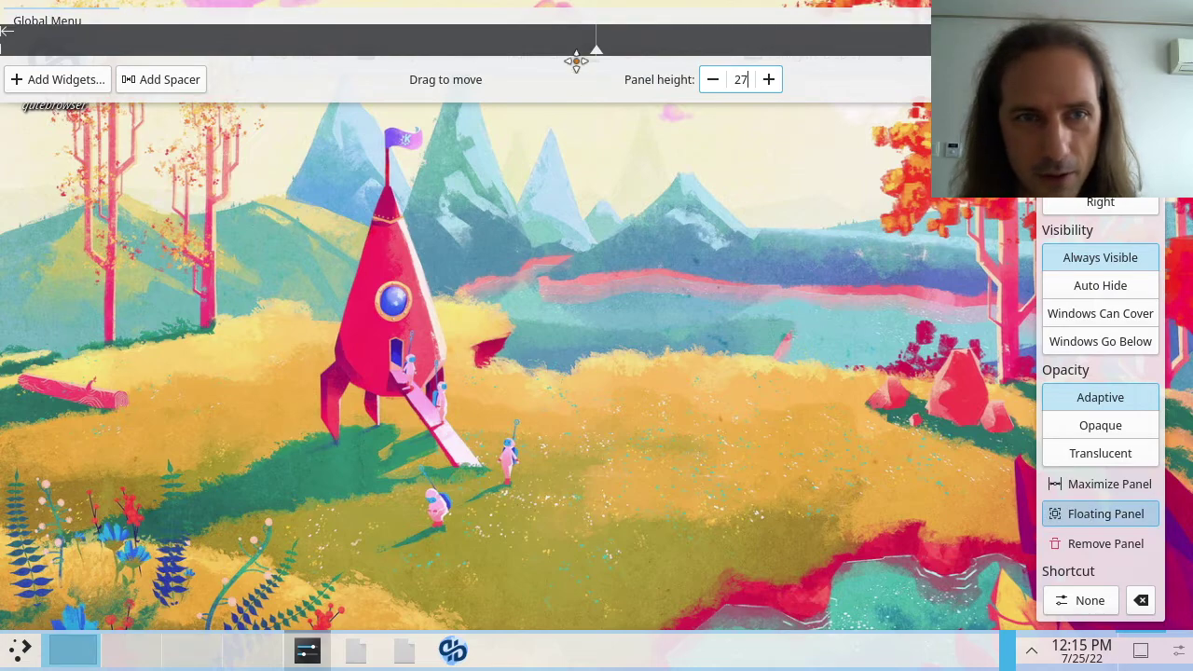
left_click(913, 519)
left_click(617, 46)
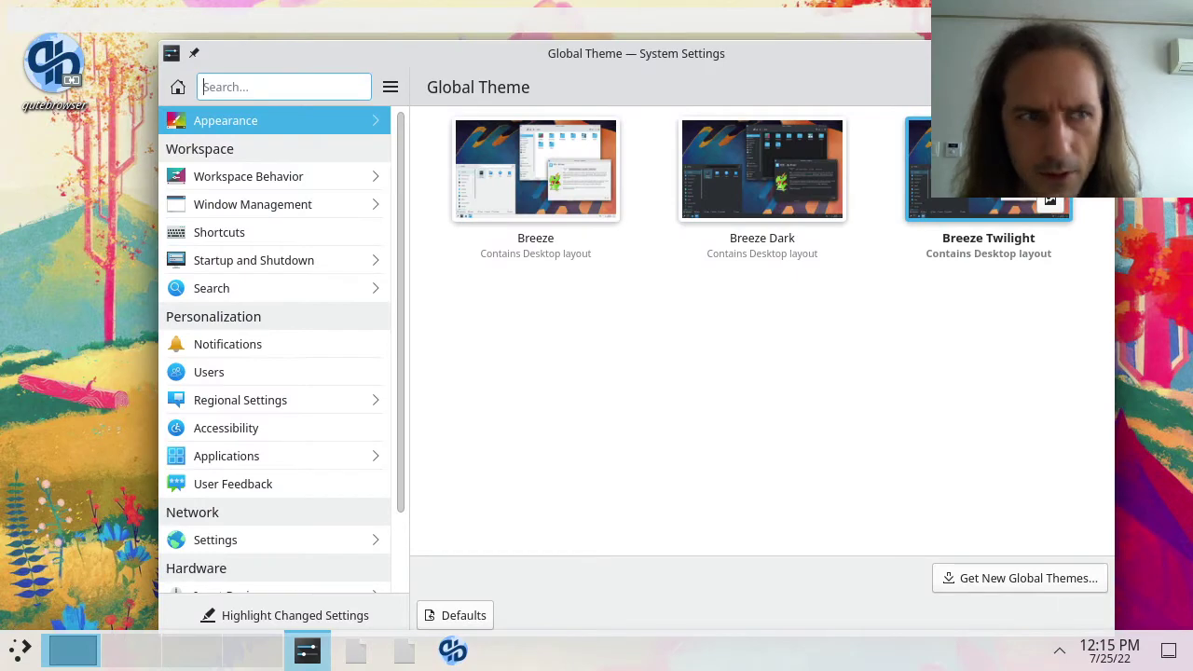
key("ctrl+q")
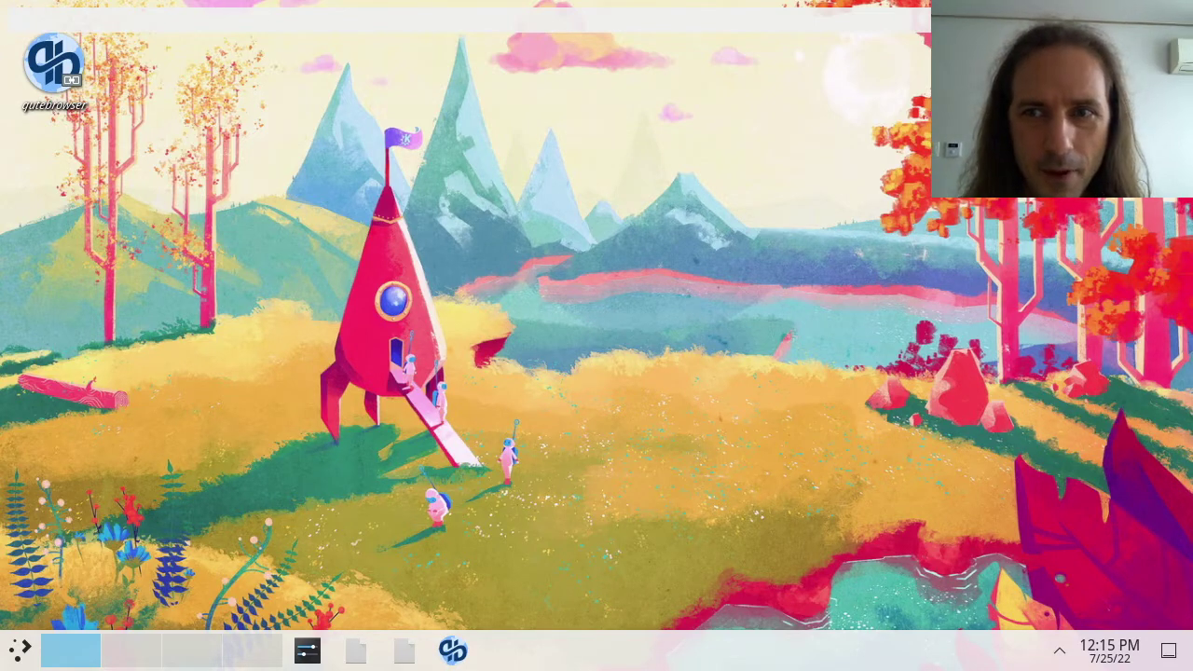
- Remove the floating application menu bar panel and leave edit mode
right_click(735, 33)
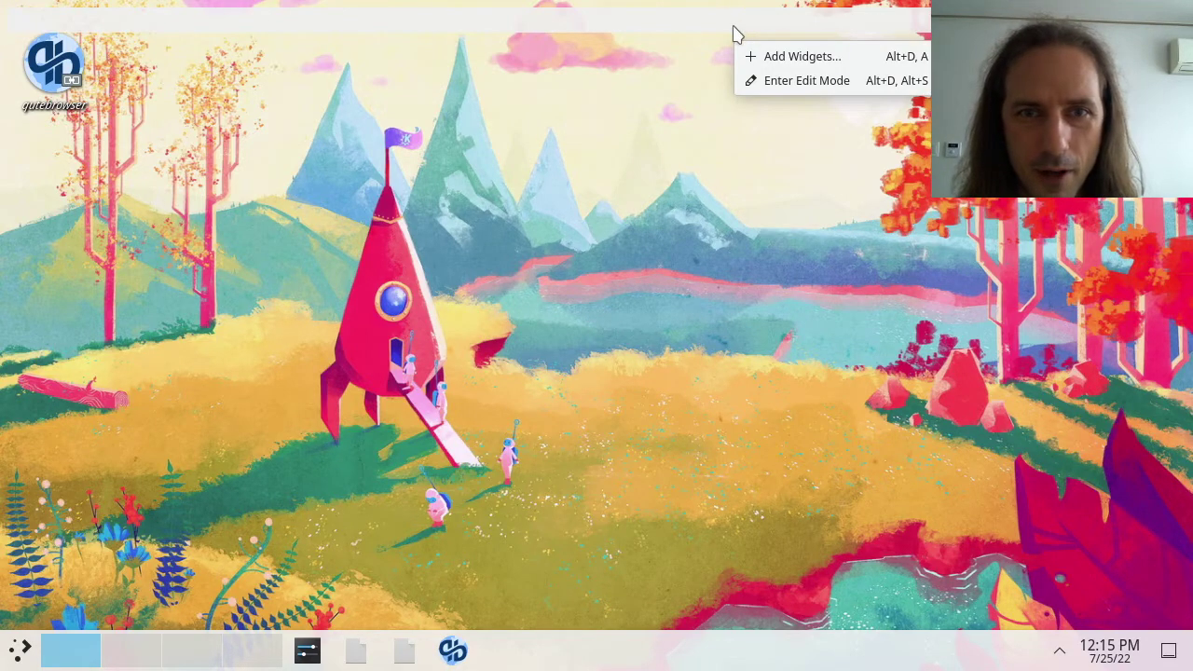
left_click(791, 82)
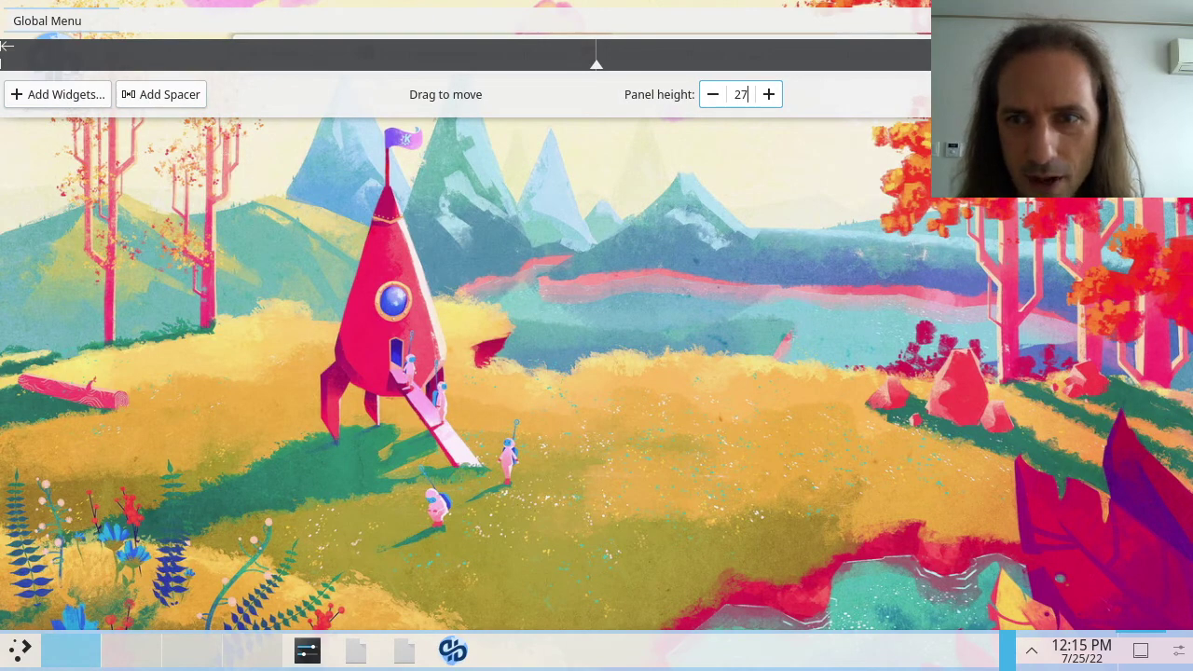
left_click(1092, 94)
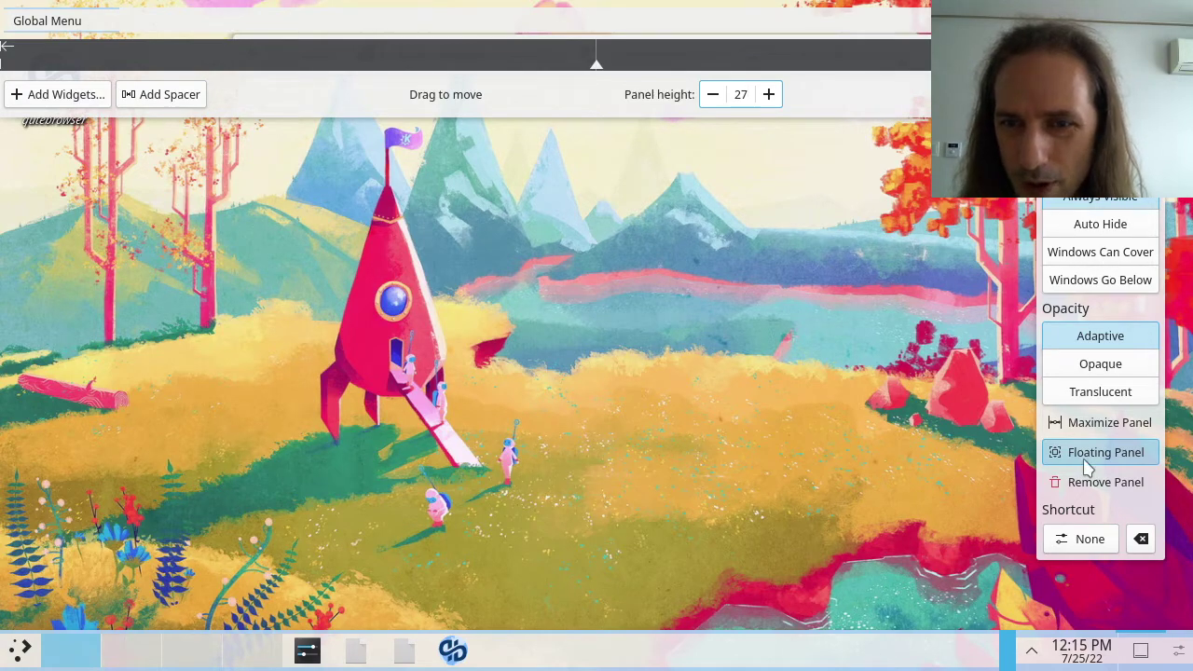
left_click(1066, 485)
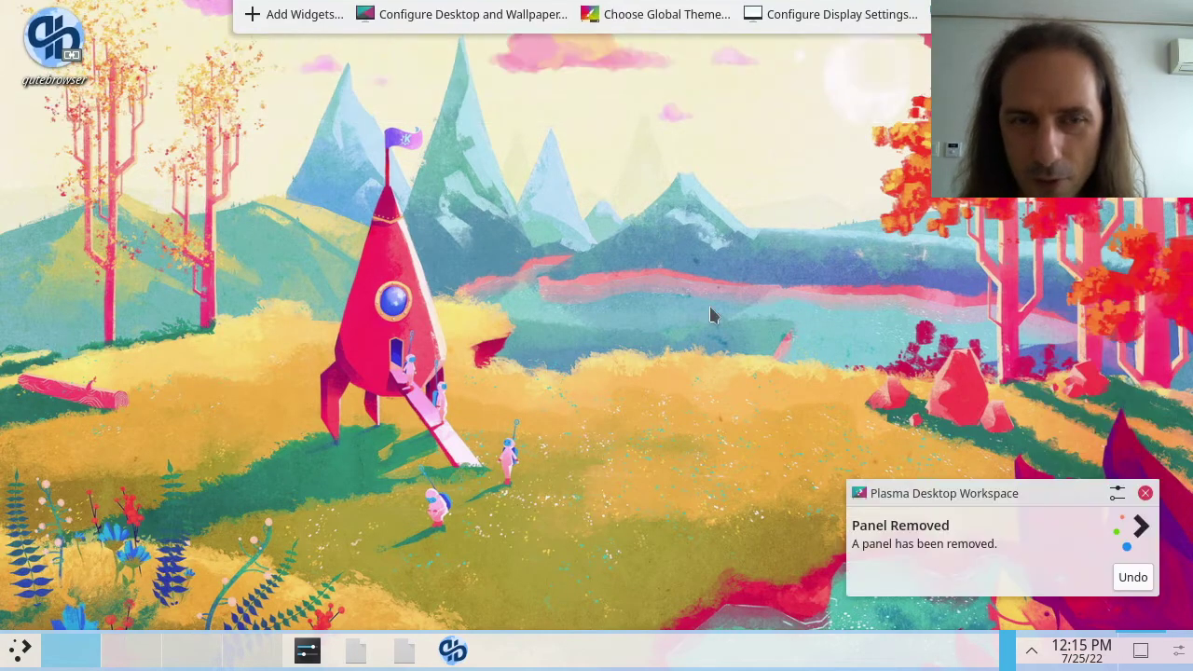
right_click(256, 116)
left_click(209, 157)
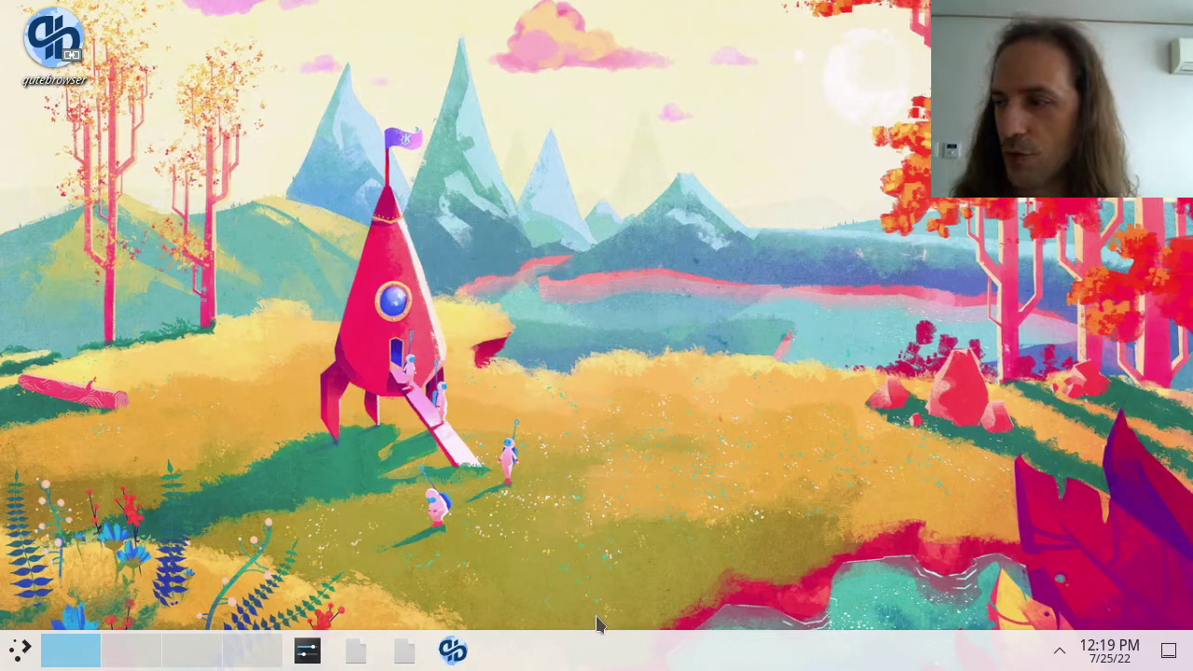
- Add the Folder View widget to the panel and close the widget list
right_click(599, 667)
left_click(627, 596)
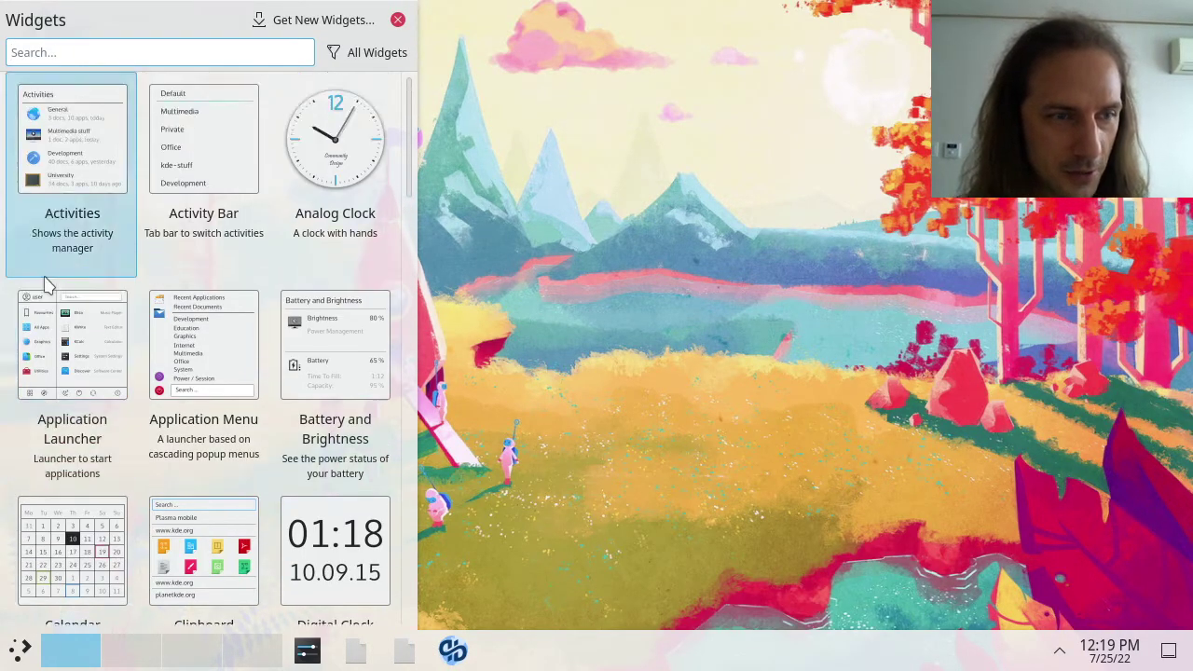
scroll(42, 279, "down", 5)
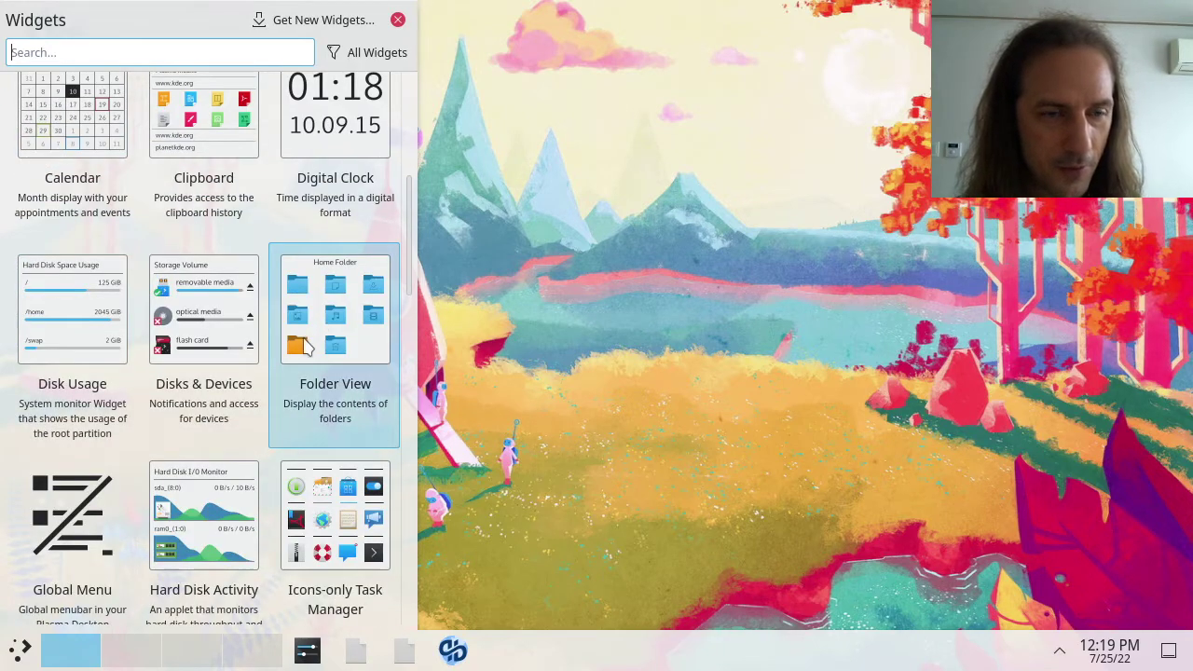
double_click(322, 322)
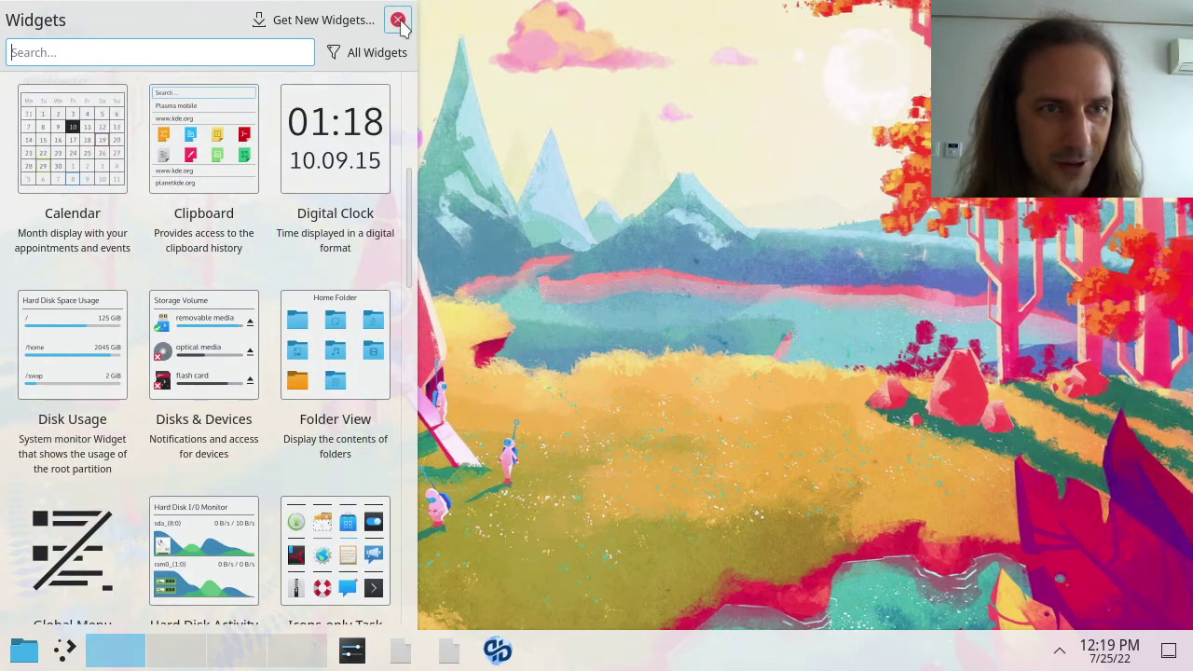
left_click(399, 21)
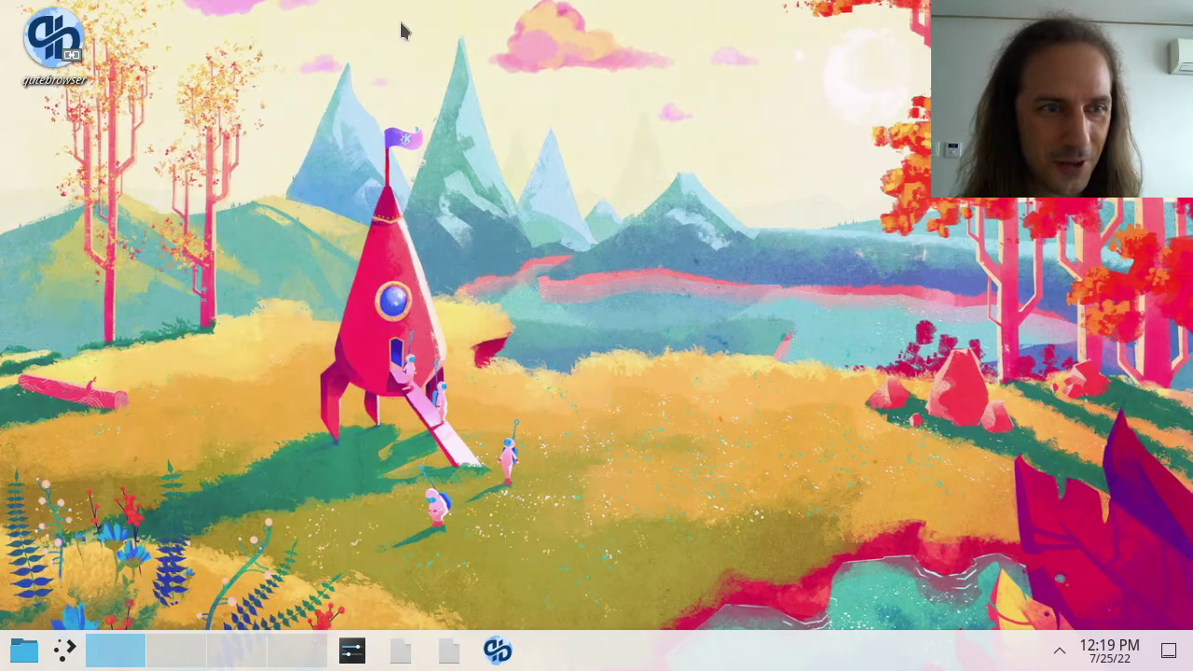
- Open the new Folder View widget and configure its location to show the Home item from Places
left_click(24, 649)
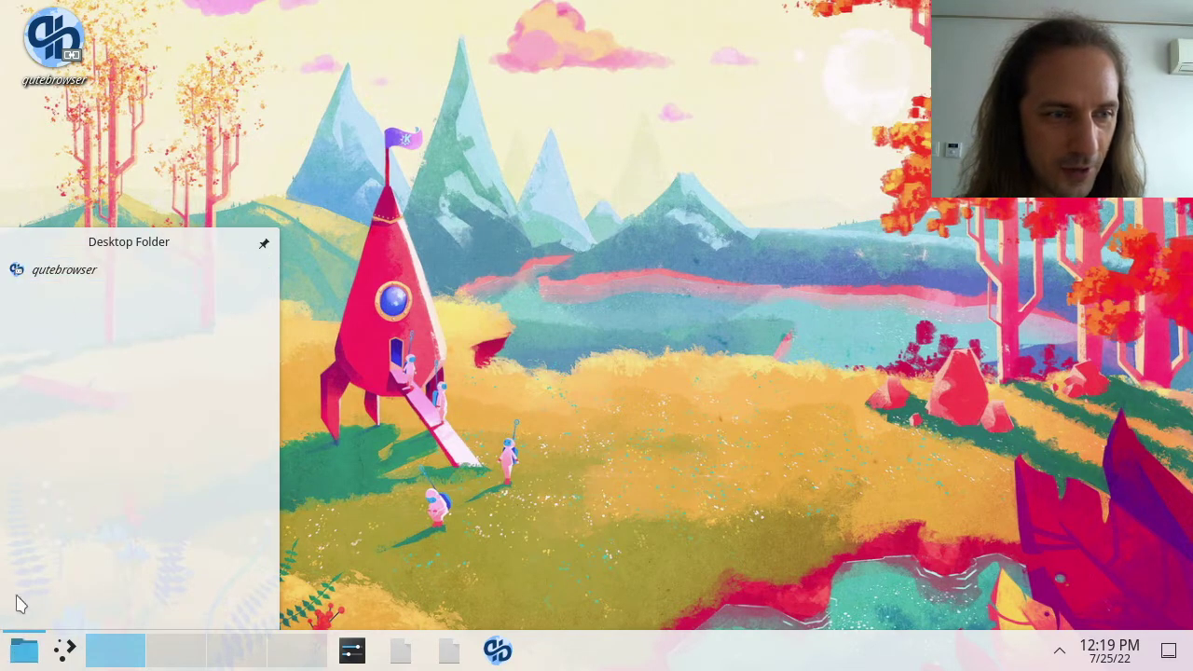
right_click(26, 649)
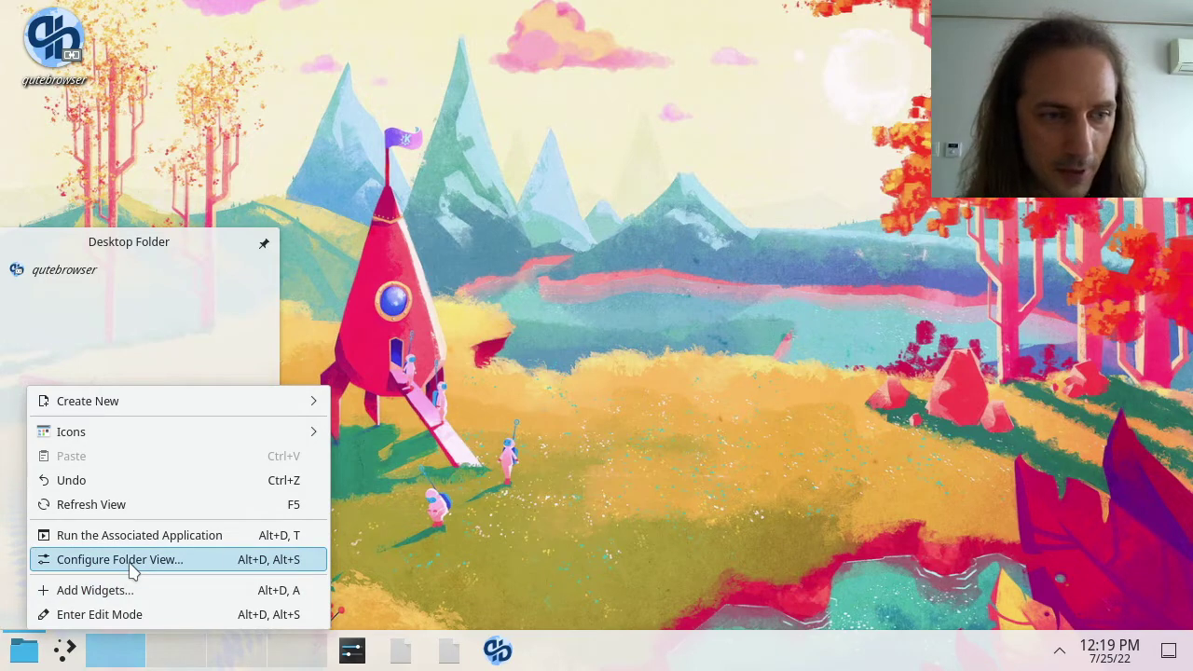
key("Return")
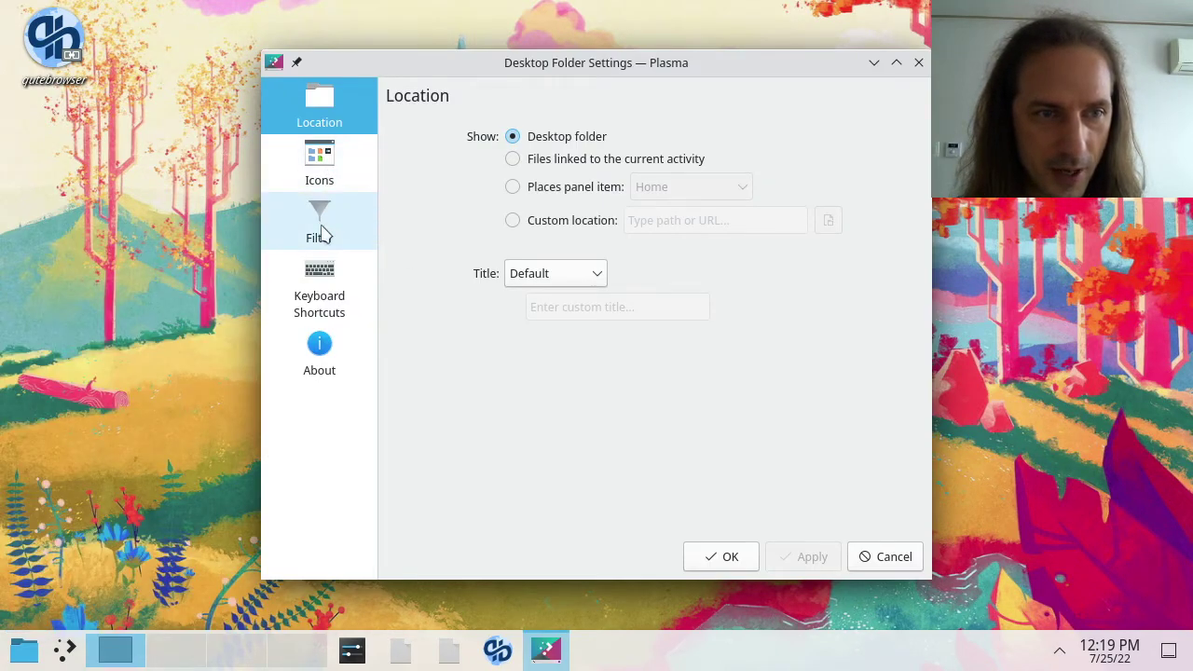
left_click(588, 231)
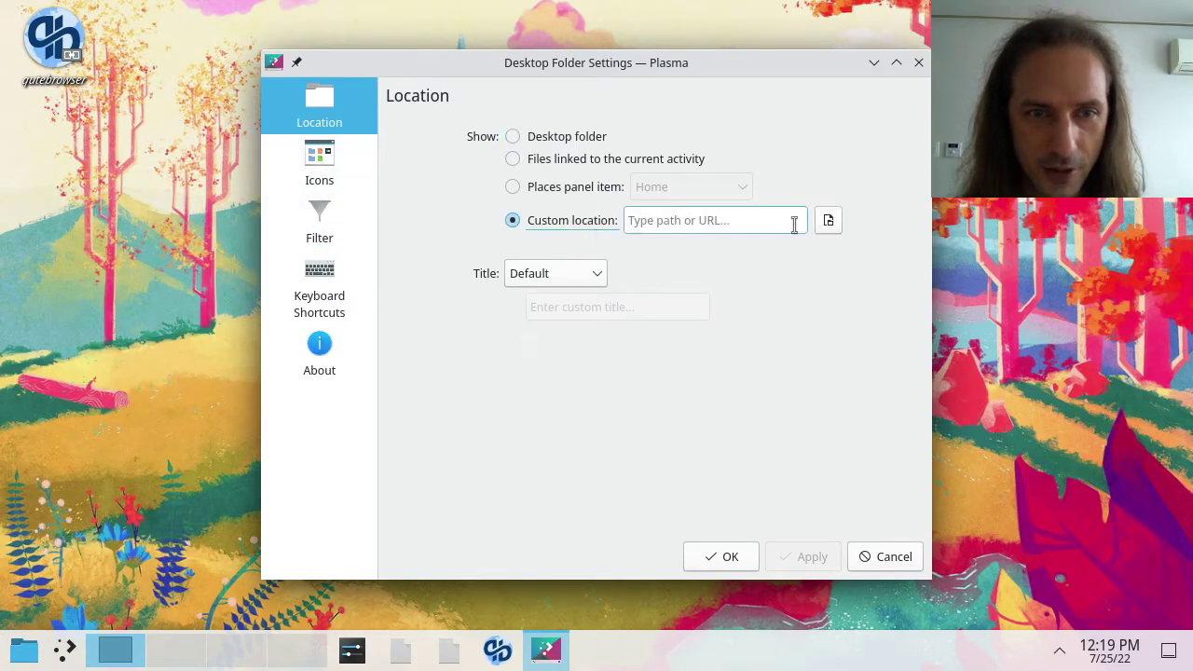
left_click(580, 191)
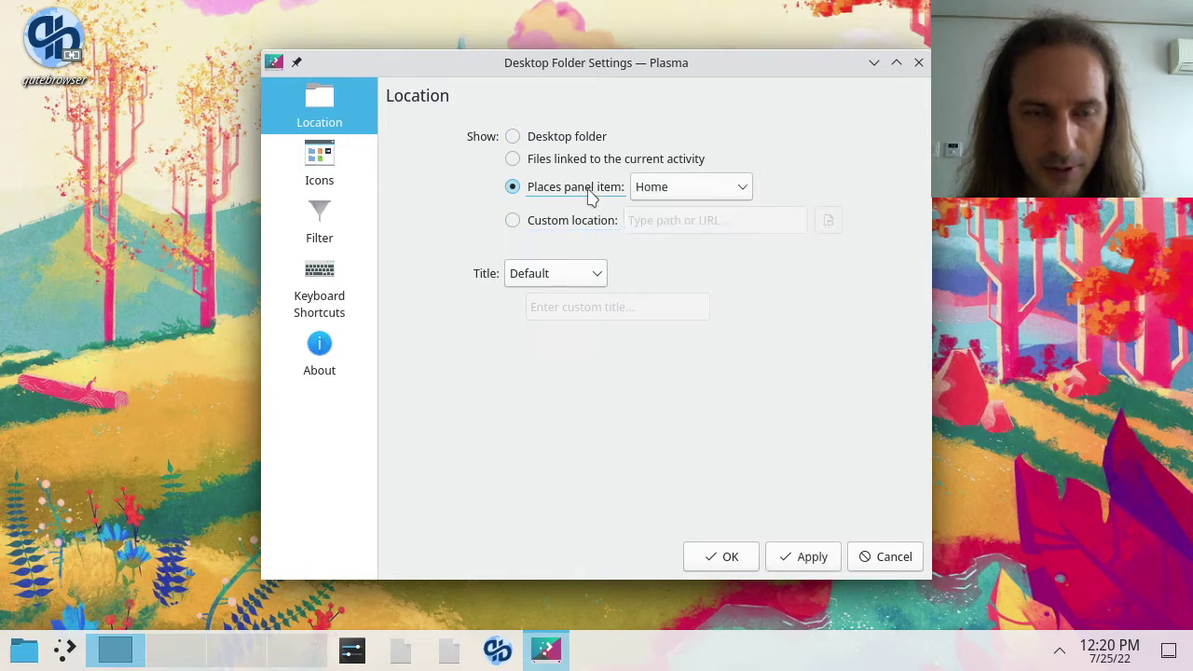
left_click(696, 186)
left_click(696, 177)
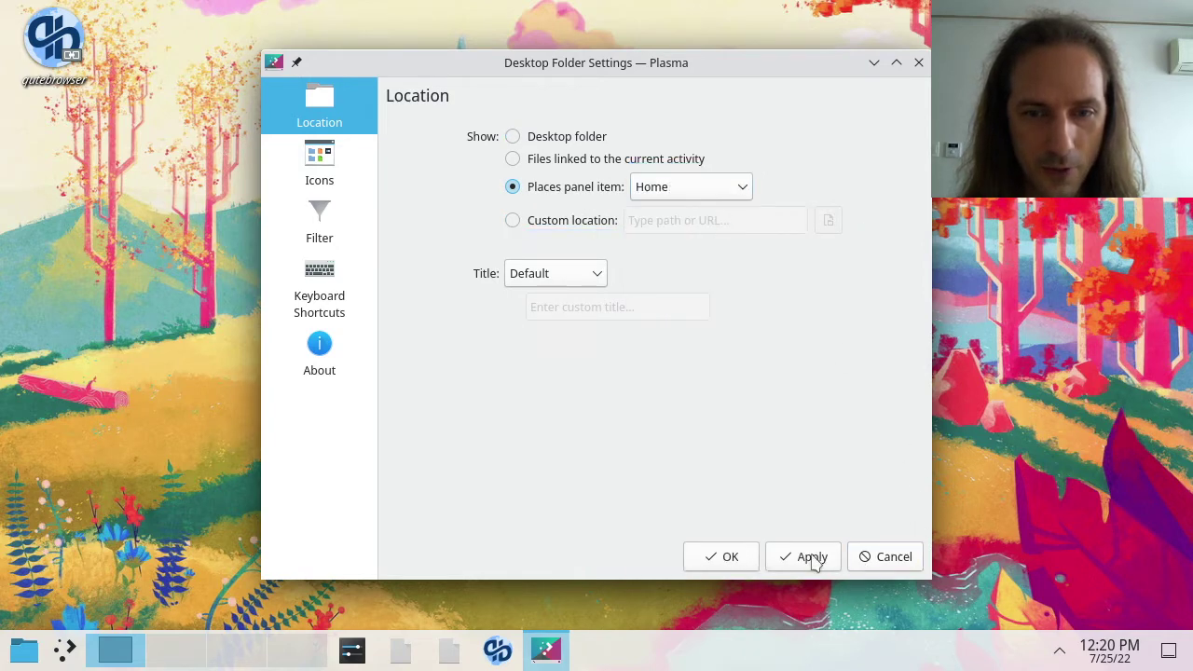
left_click(710, 563)
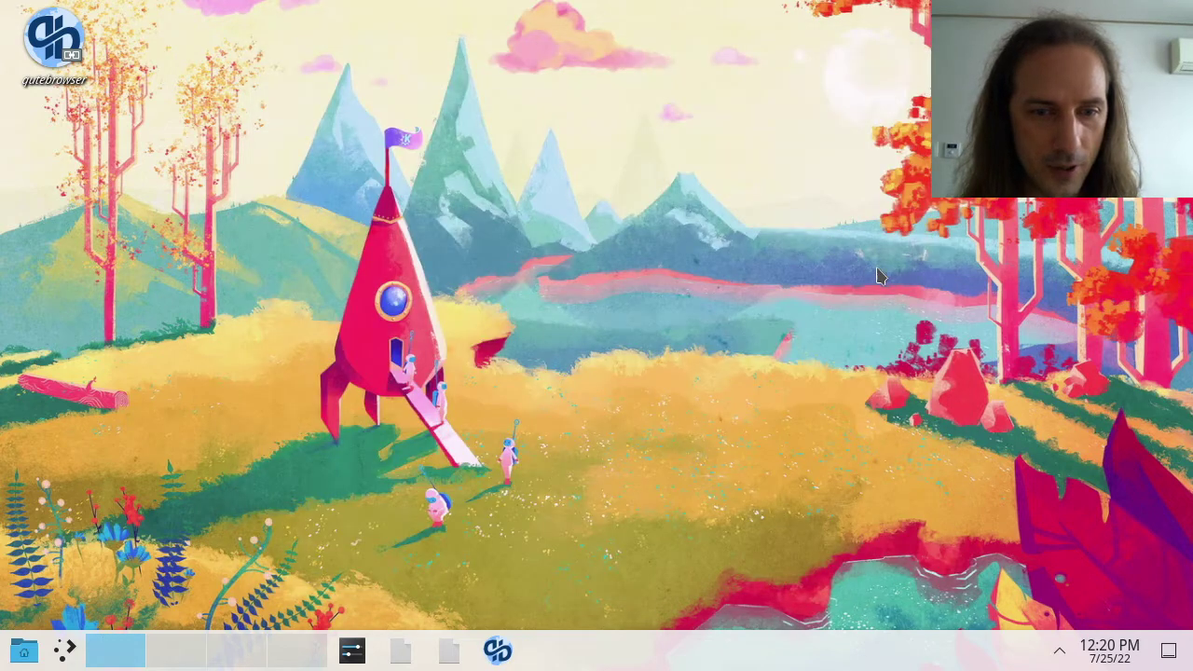
- Browse the Home folder through the panel widget, looking into the bin and Desktop folders
left_click(28, 652)
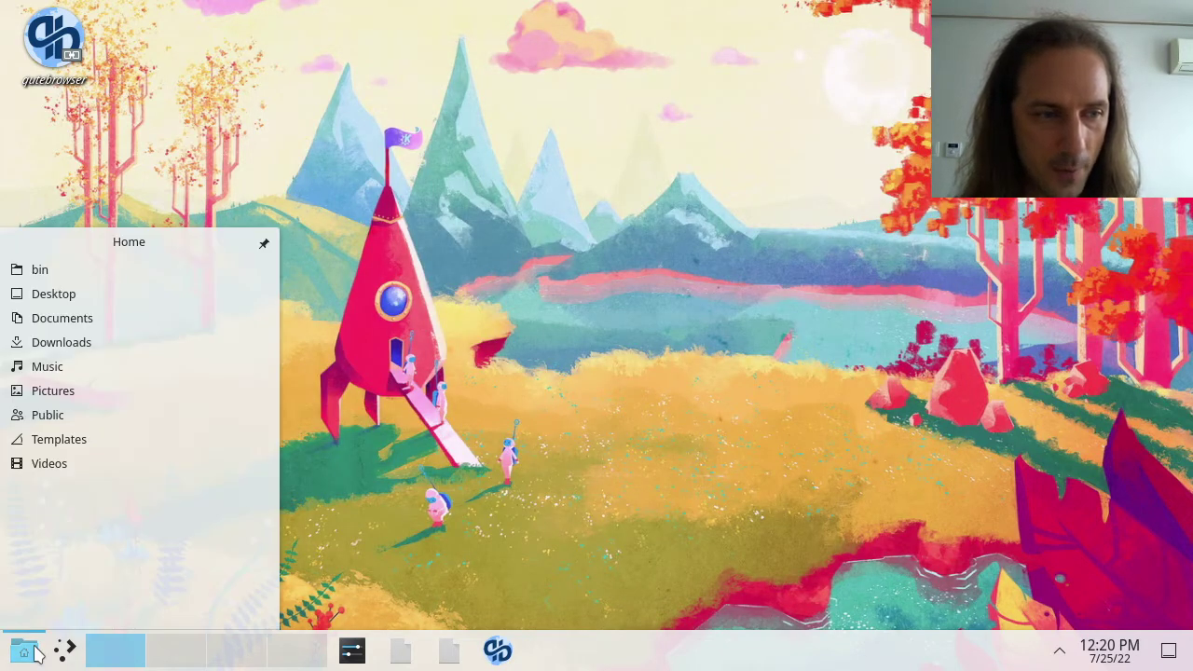
left_click(66, 270)
left_click(67, 298)
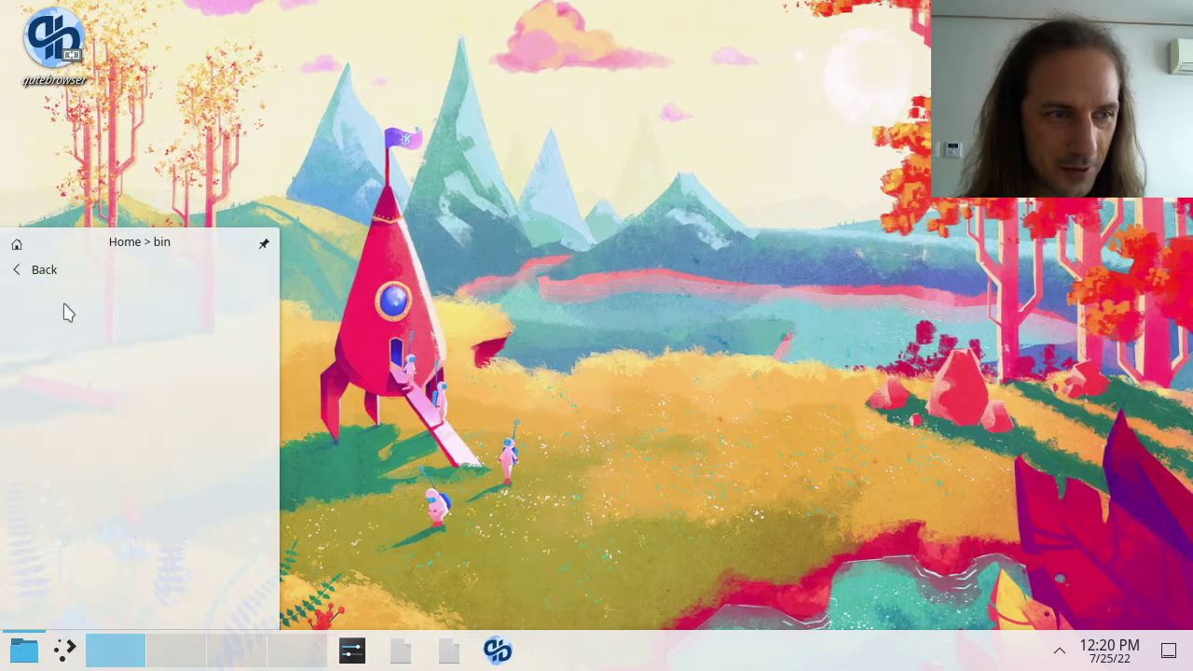
left_click(52, 274)
left_click(52, 274)
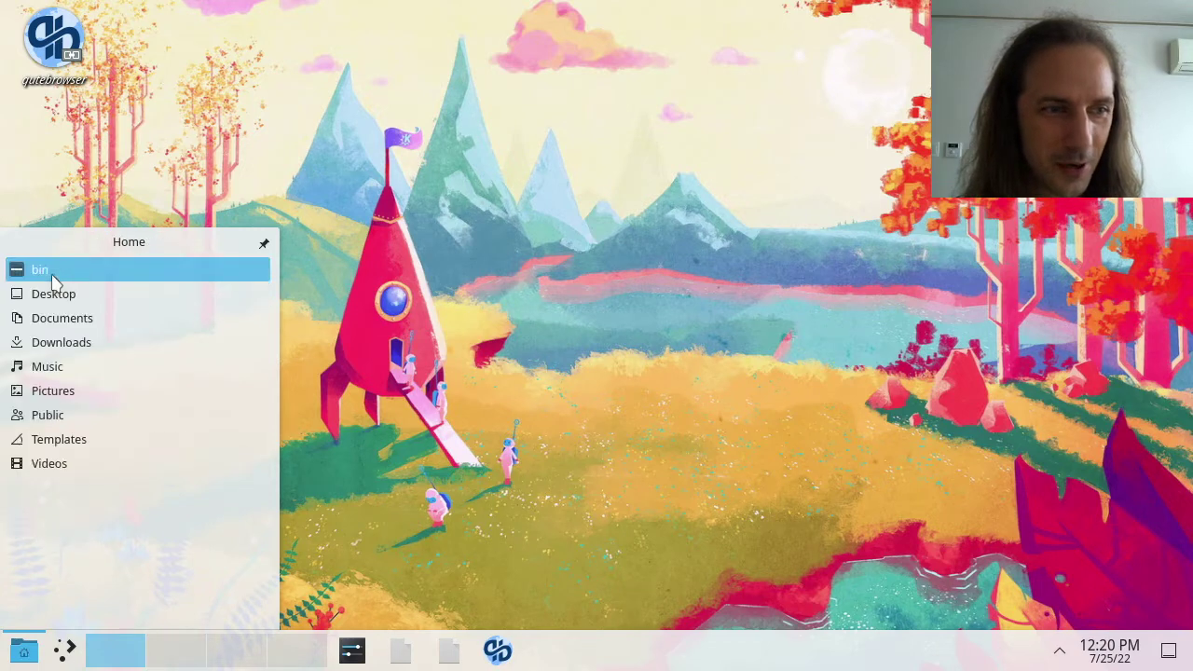
left_click(54, 295)
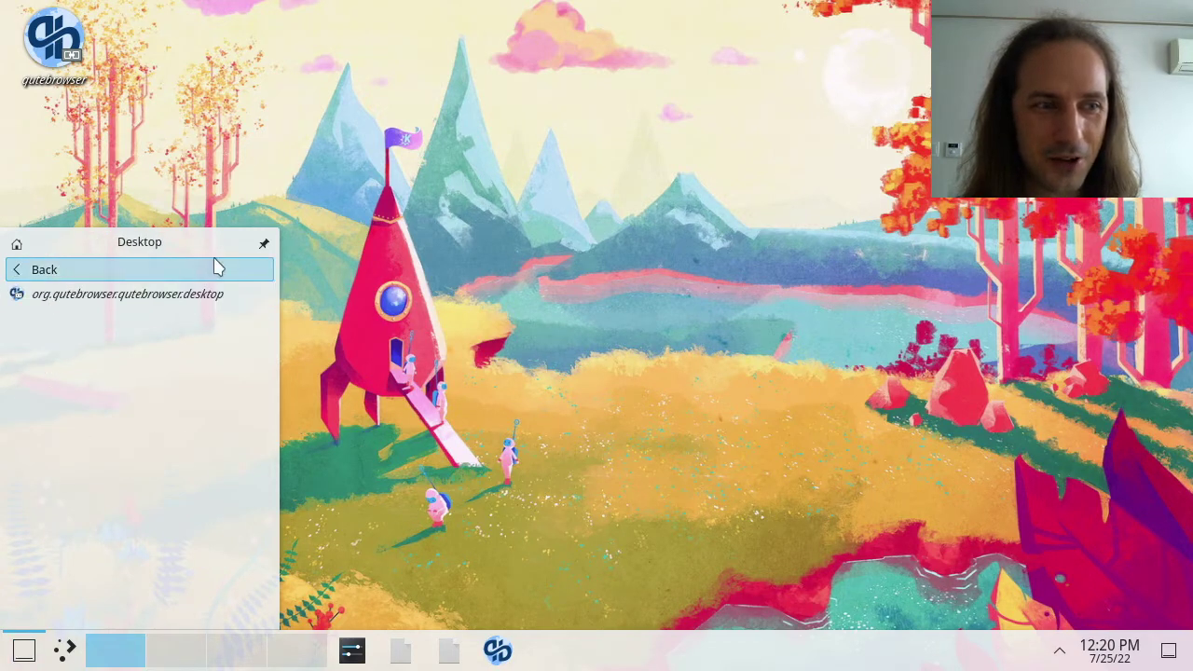
left_click(90, 276)
- Enter edit mode, move the Home folder widget directly after the application launcher, and view the launcher
right_click(39, 650)
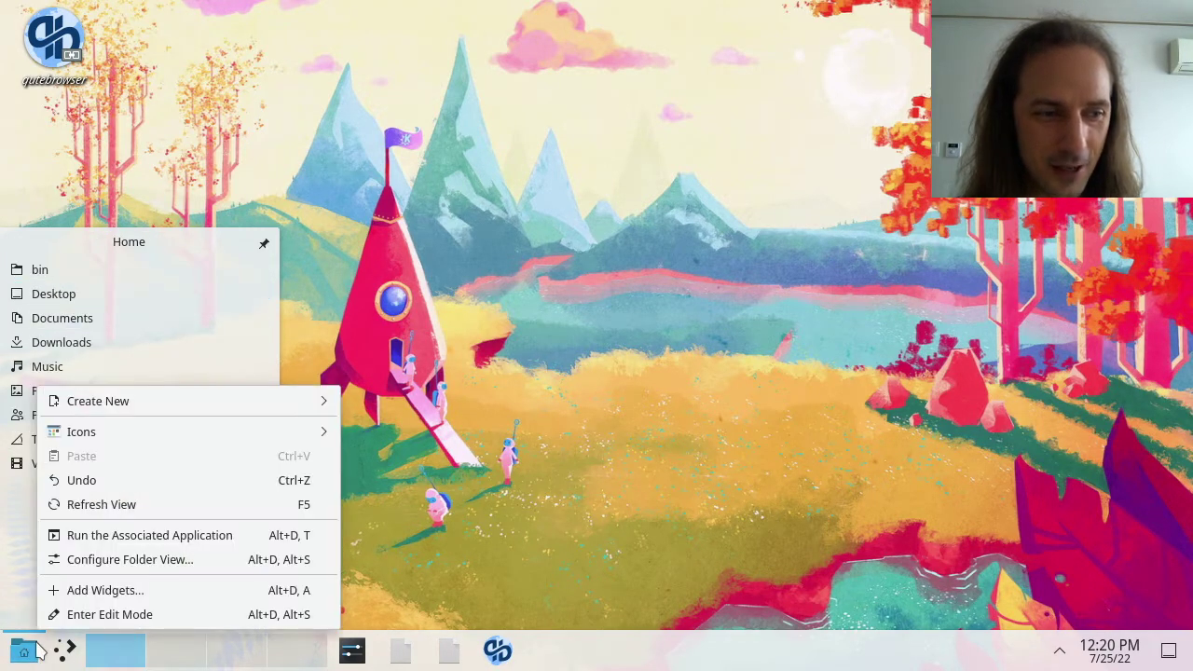
left_click(80, 617)
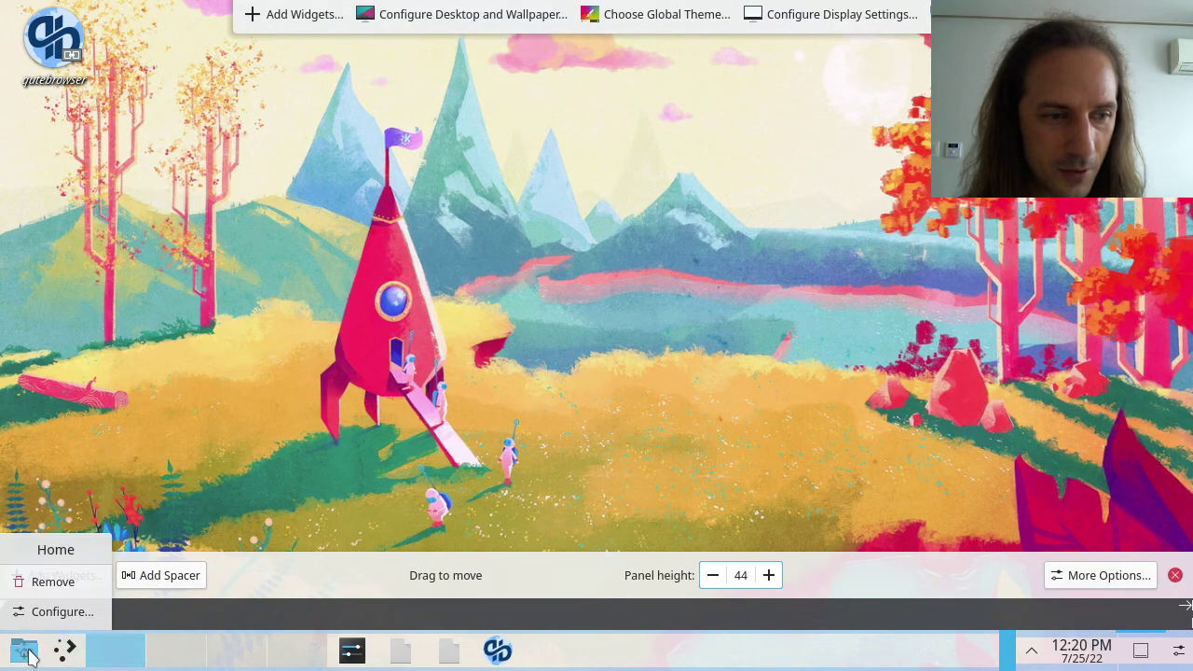
left_click_drag(311, 659, 13, 655)
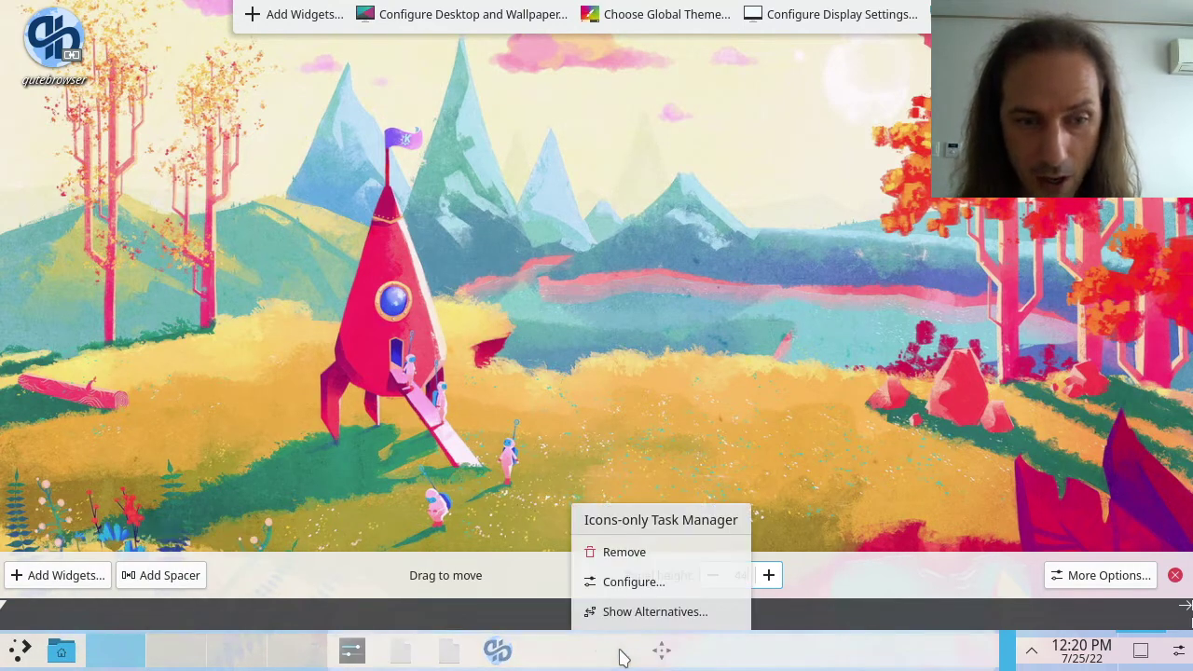
left_click(284, 404)
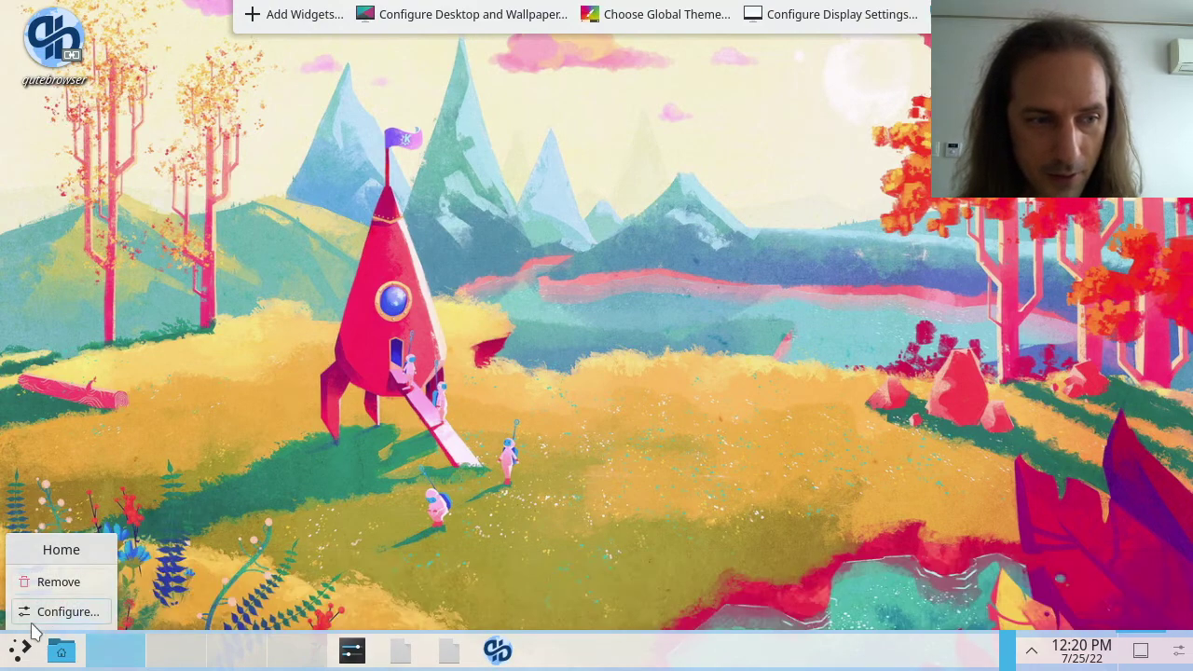
key("super")
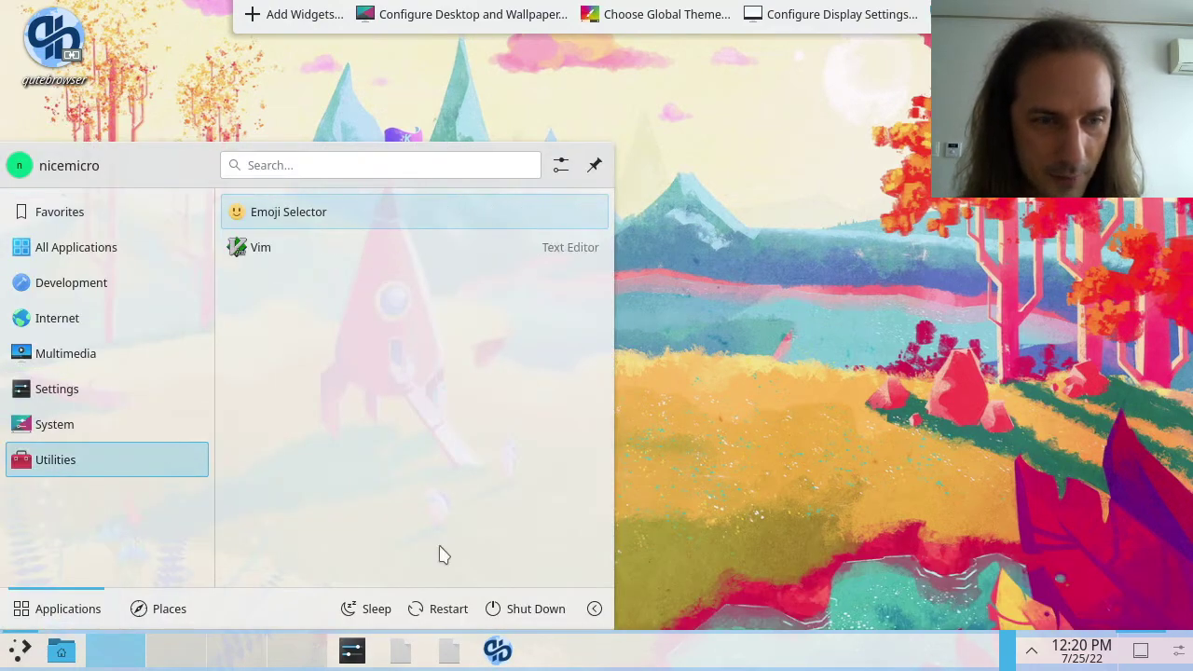
left_click(639, 639)
- Add the Application Menu widget to the panel and close the widget list
right_click(642, 642)
left_click(680, 590)
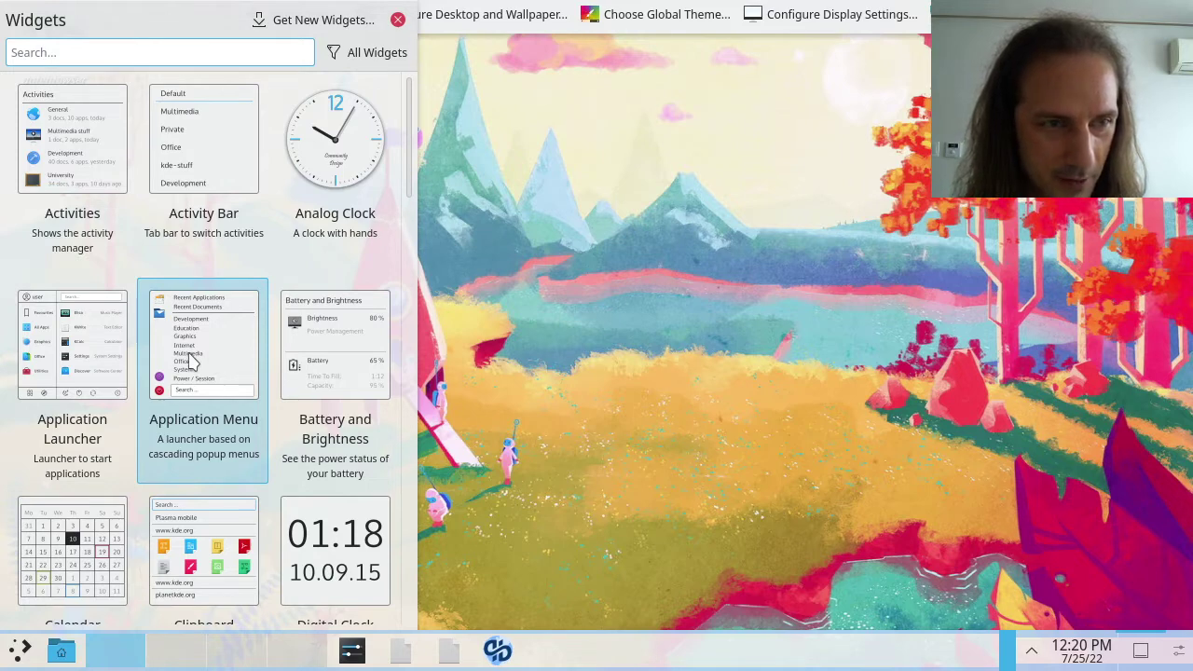
double_click(191, 361)
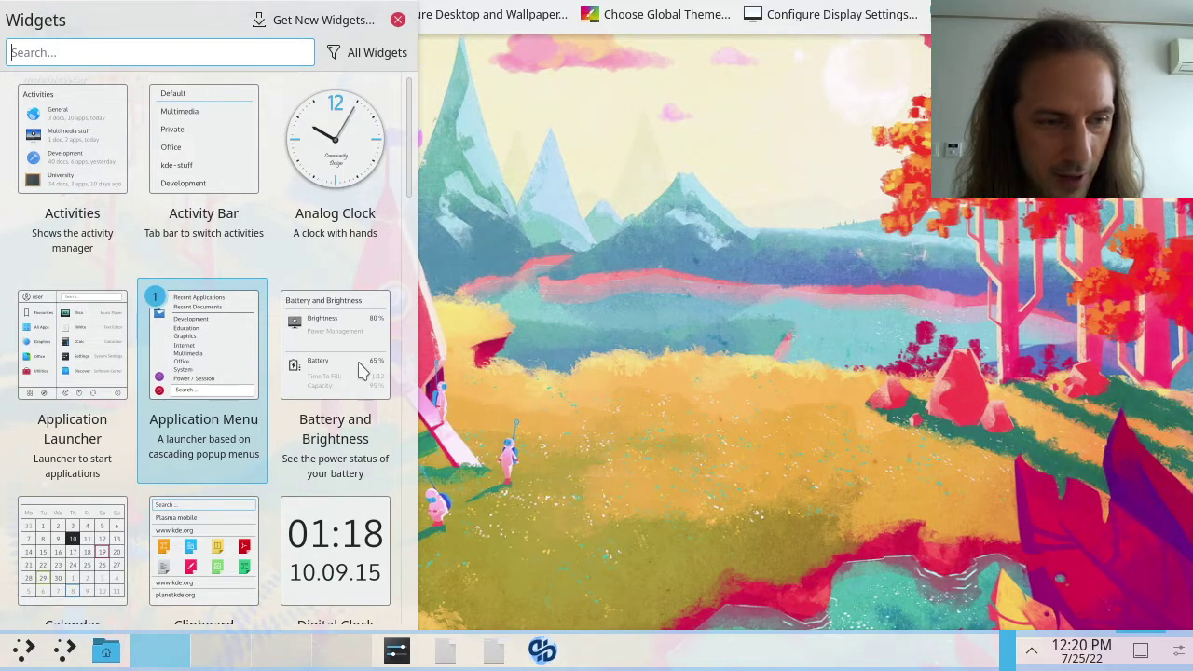
left_click(398, 21)
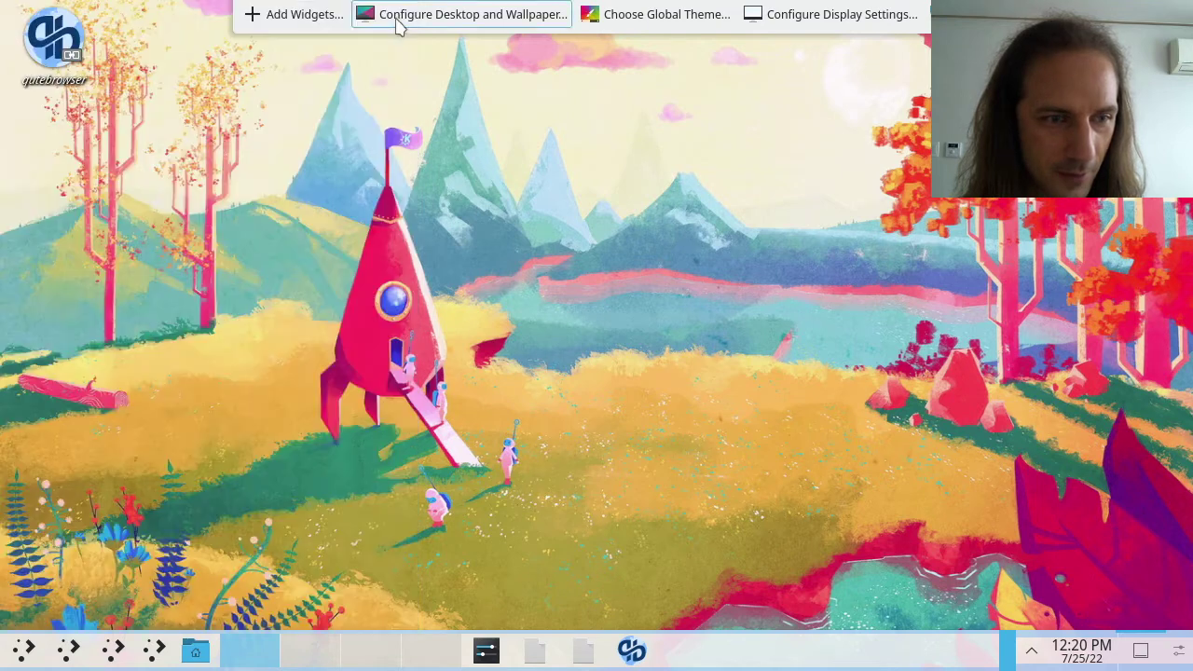
- Compare the cascading Application Menu with the original Application Launcher by looking through their categories
left_click(71, 650)
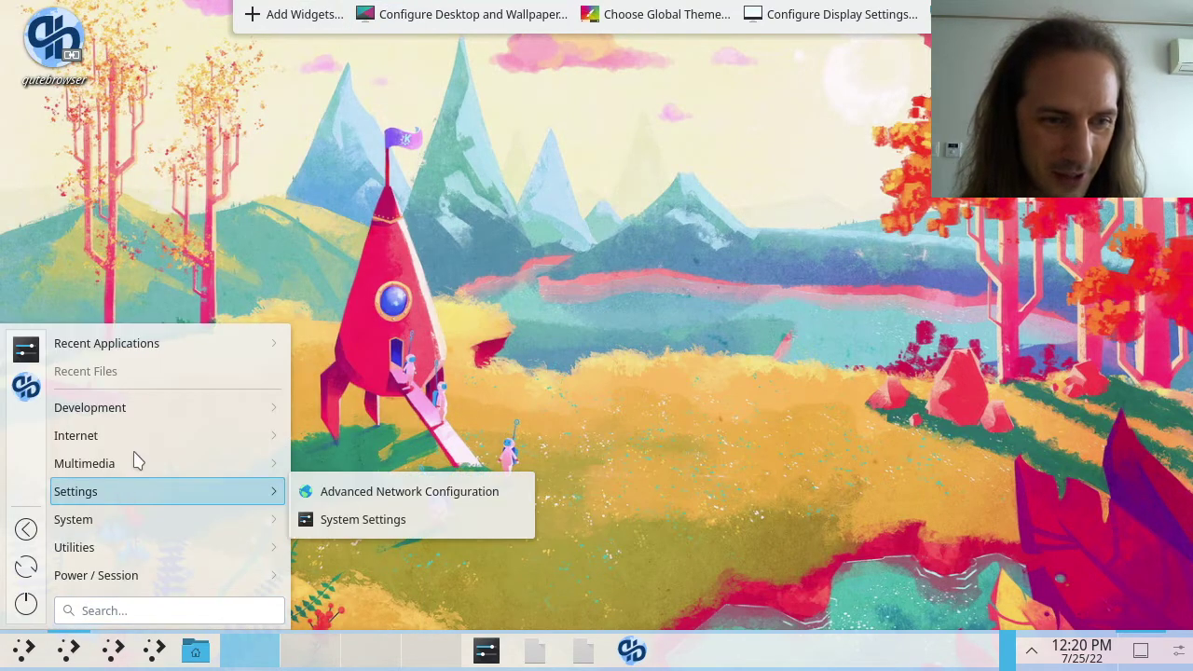
mouse_move(152, 421)
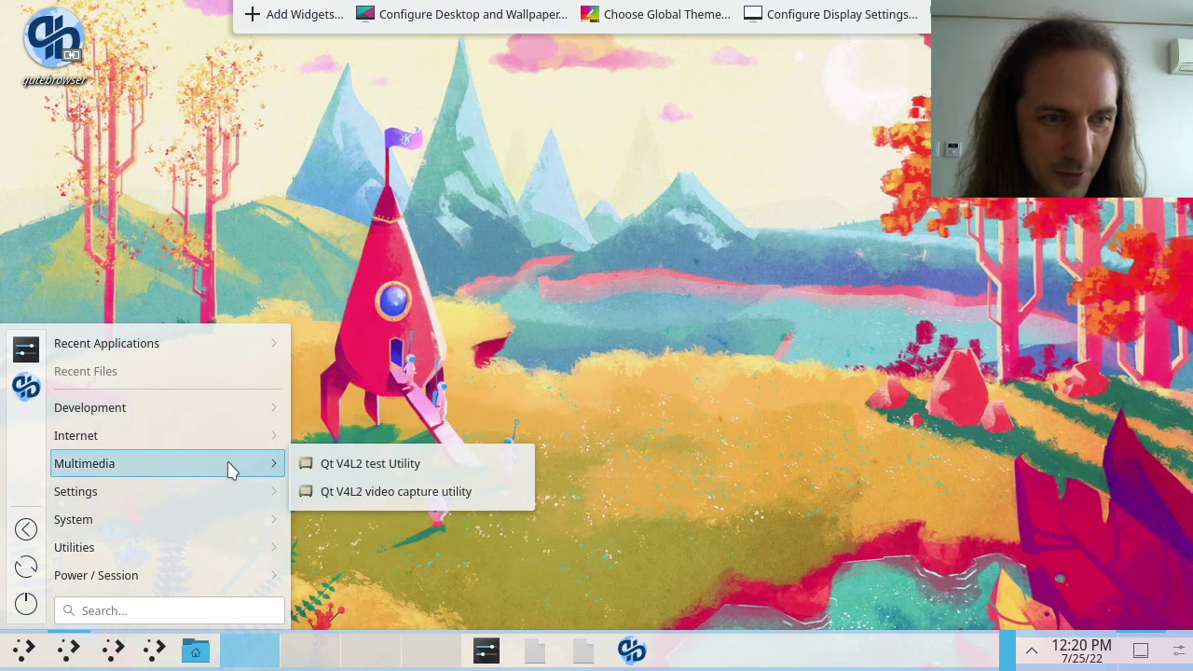
mouse_move(223, 521)
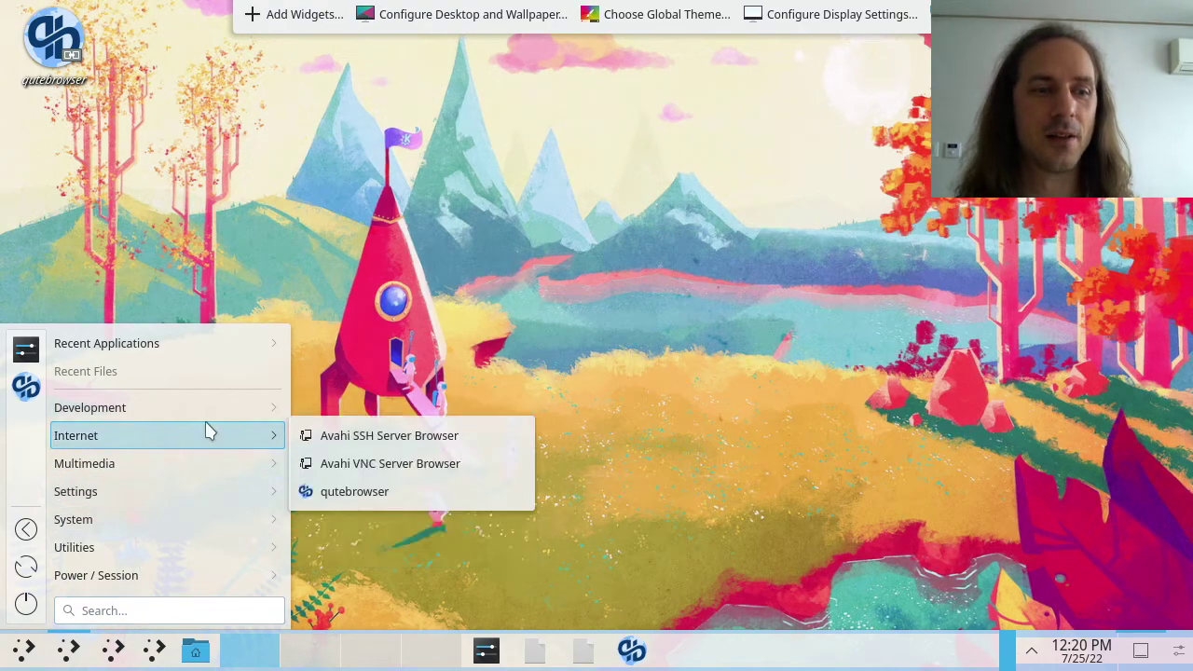
left_click(164, 650)
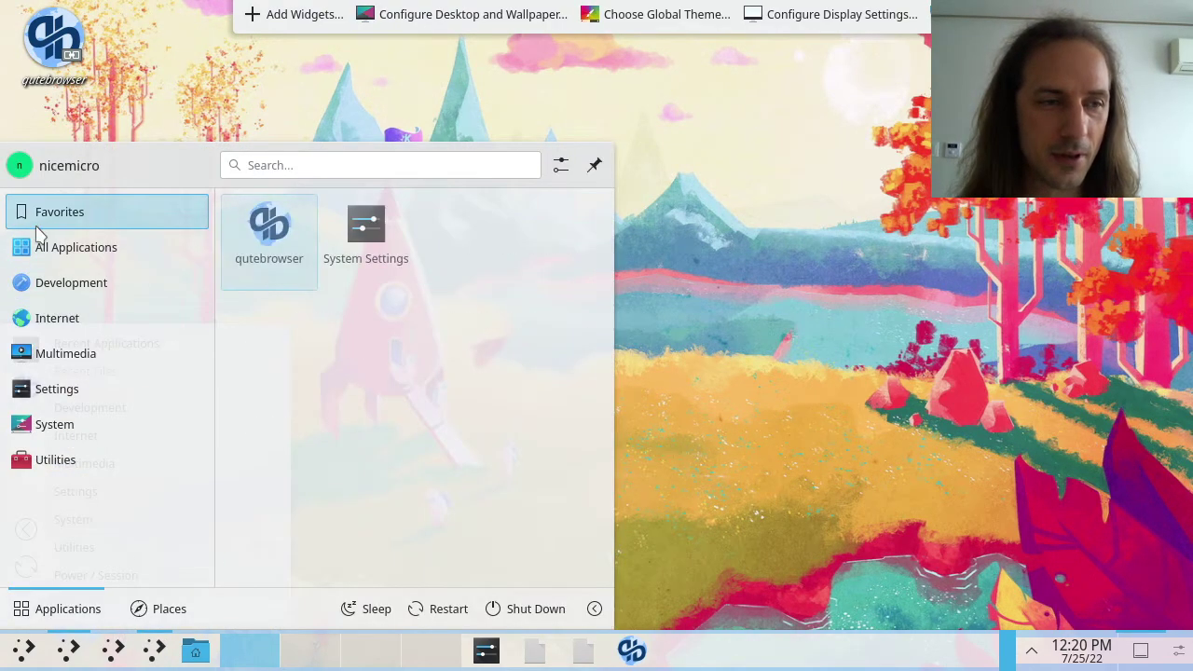
mouse_move(96, 320)
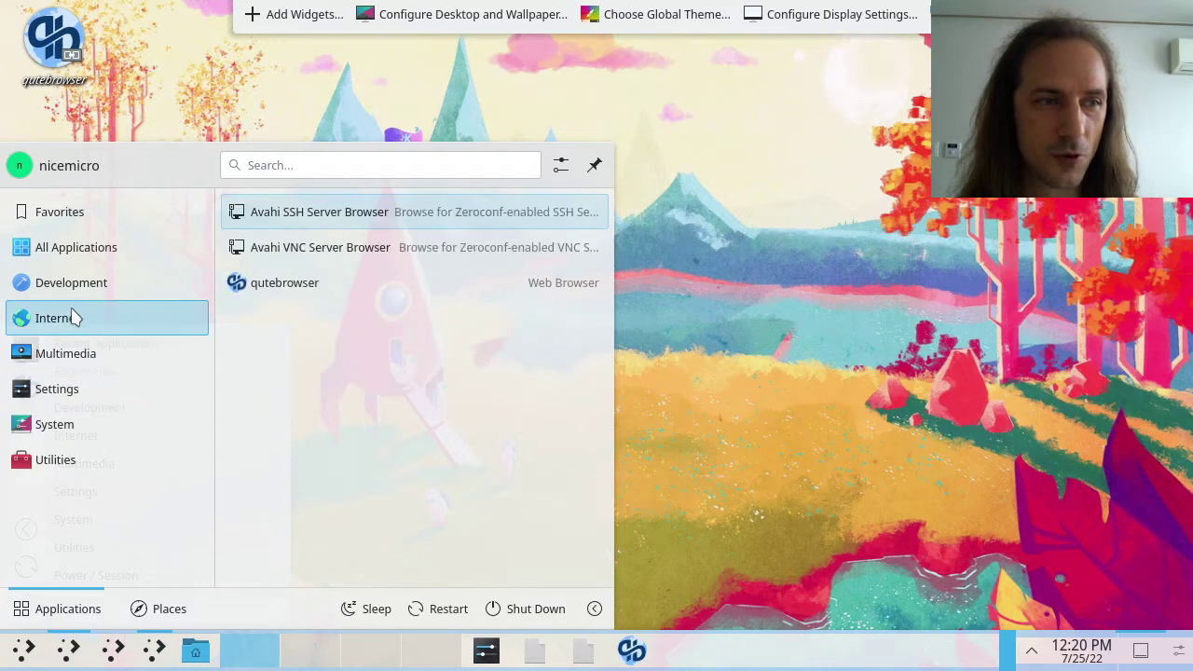
mouse_move(102, 460)
left_click(772, 377)
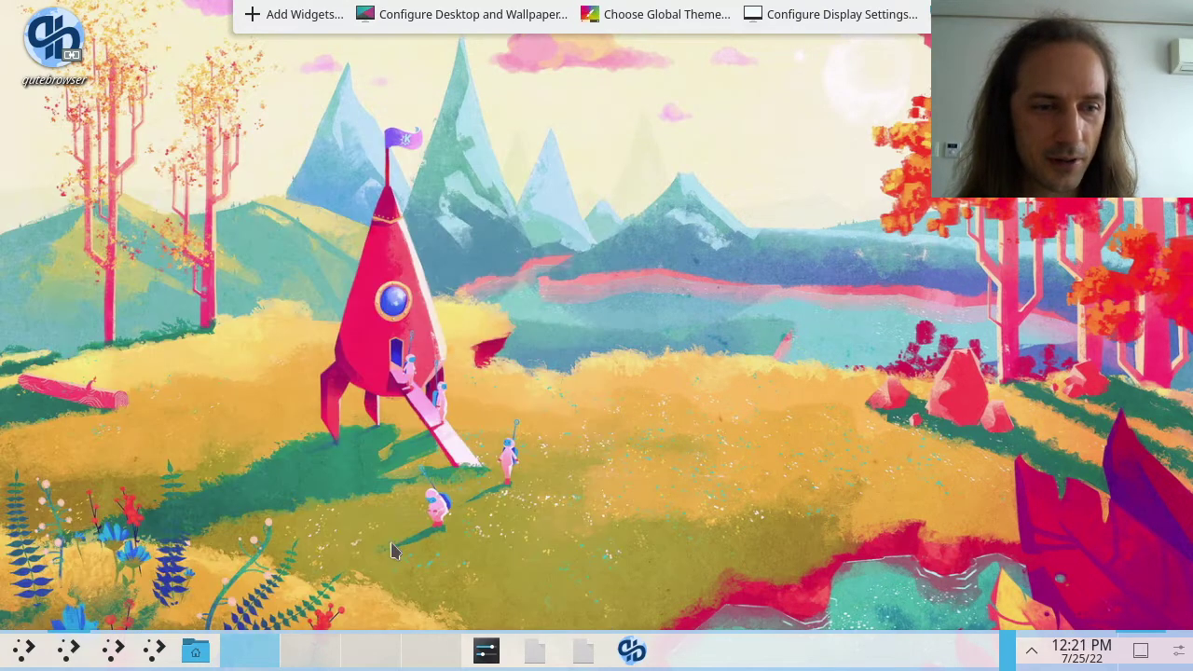
- Open the menu editor from the first Application Menu widget, view its application categories and close it
right_click(22, 652)
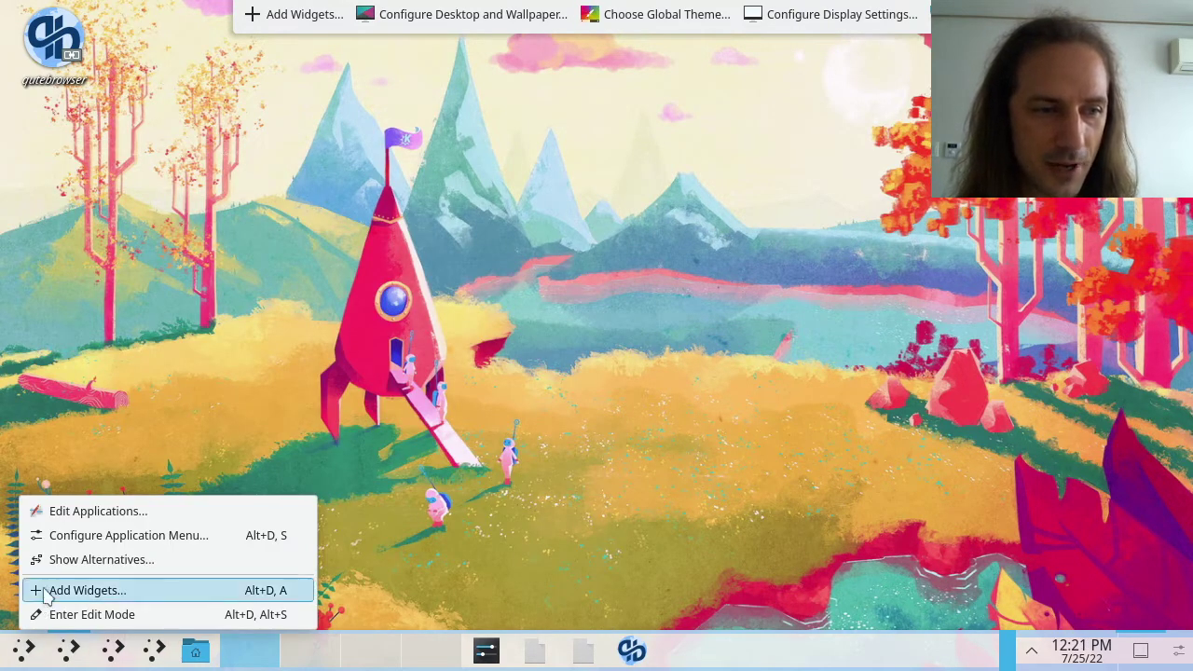
left_click(74, 520)
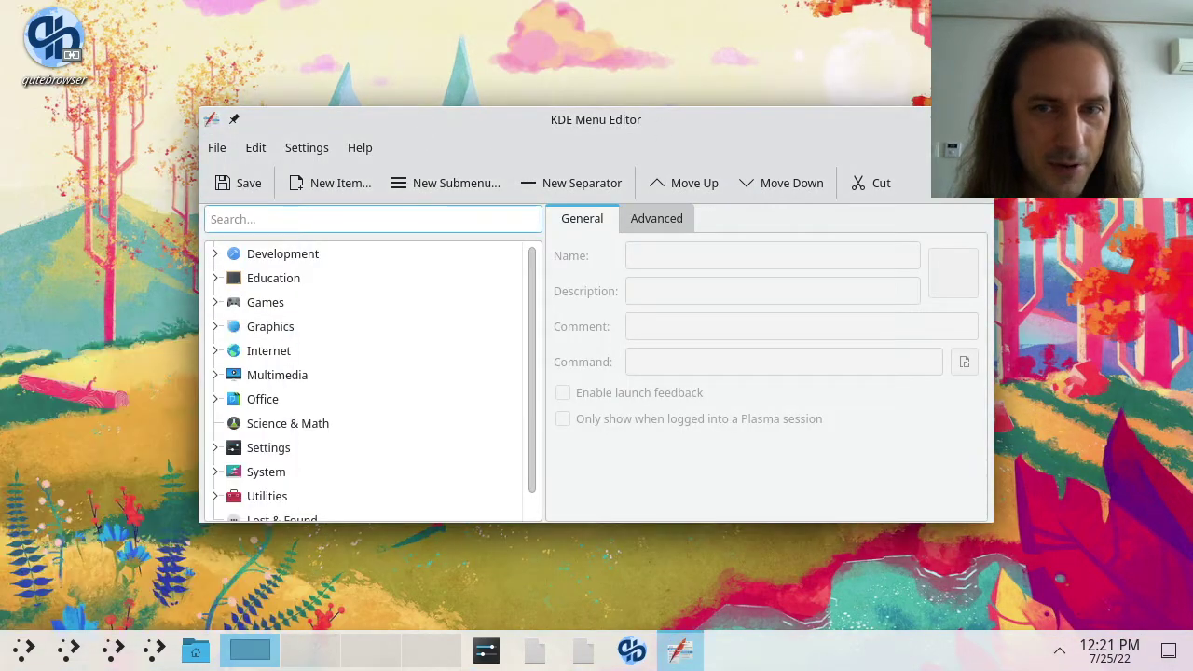
key("alt+F4")
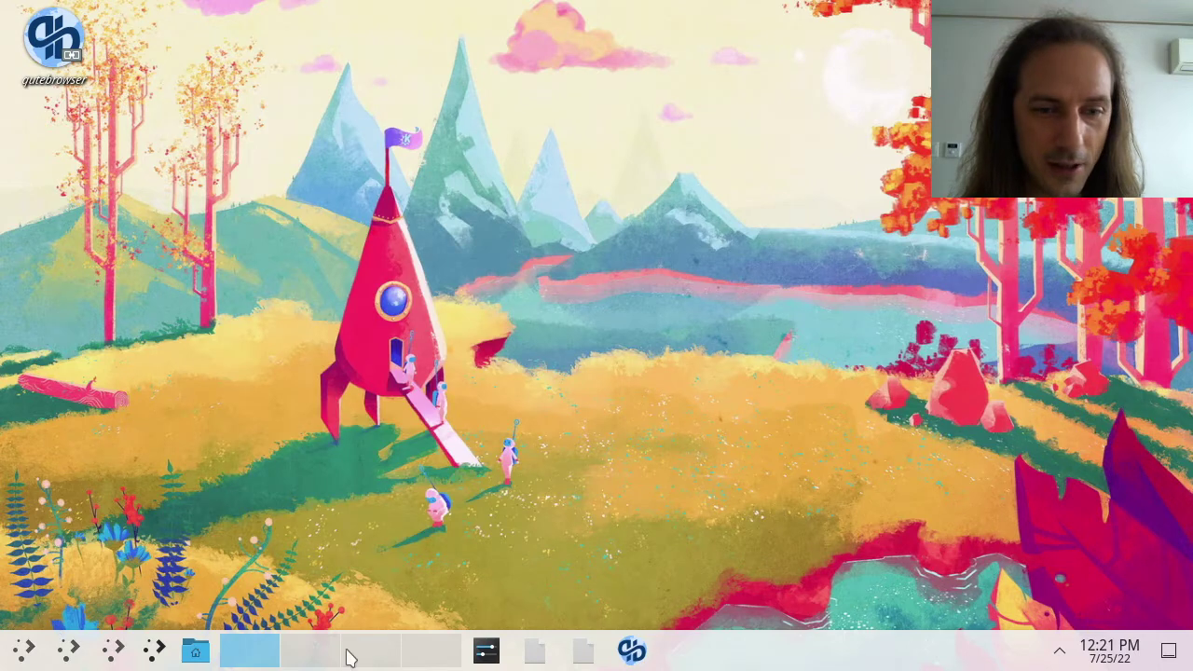
- Enter edit mode and remove the first Application Menu widget from the panel
right_click(757, 655)
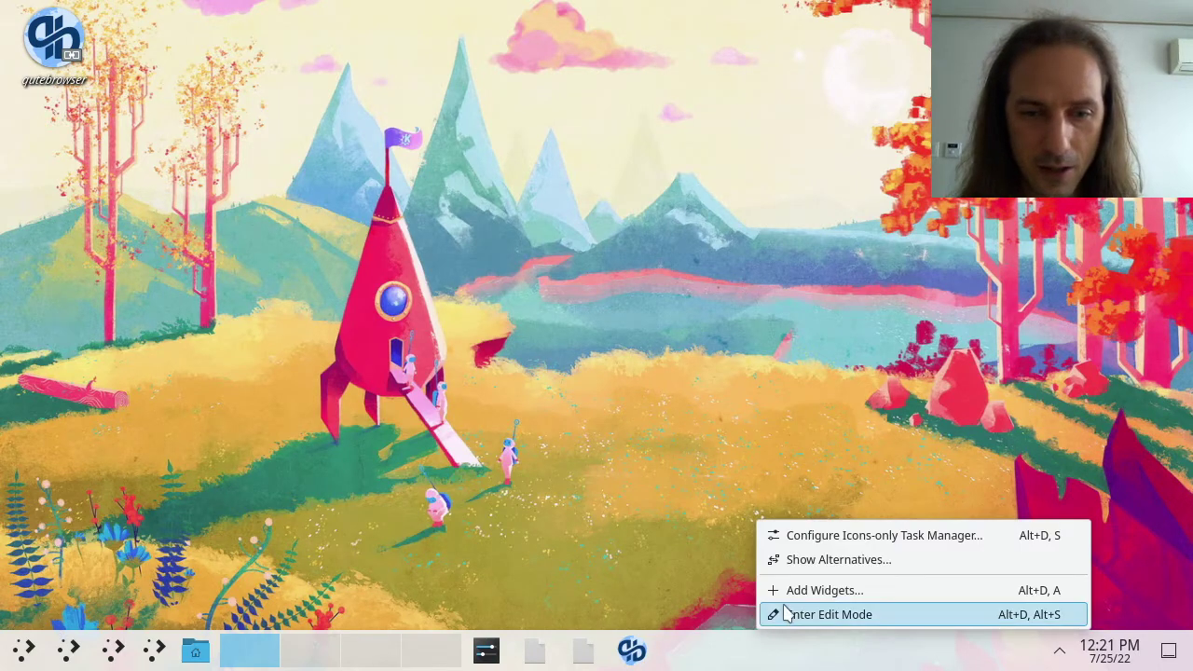
left_click(830, 615)
right_click(18, 657)
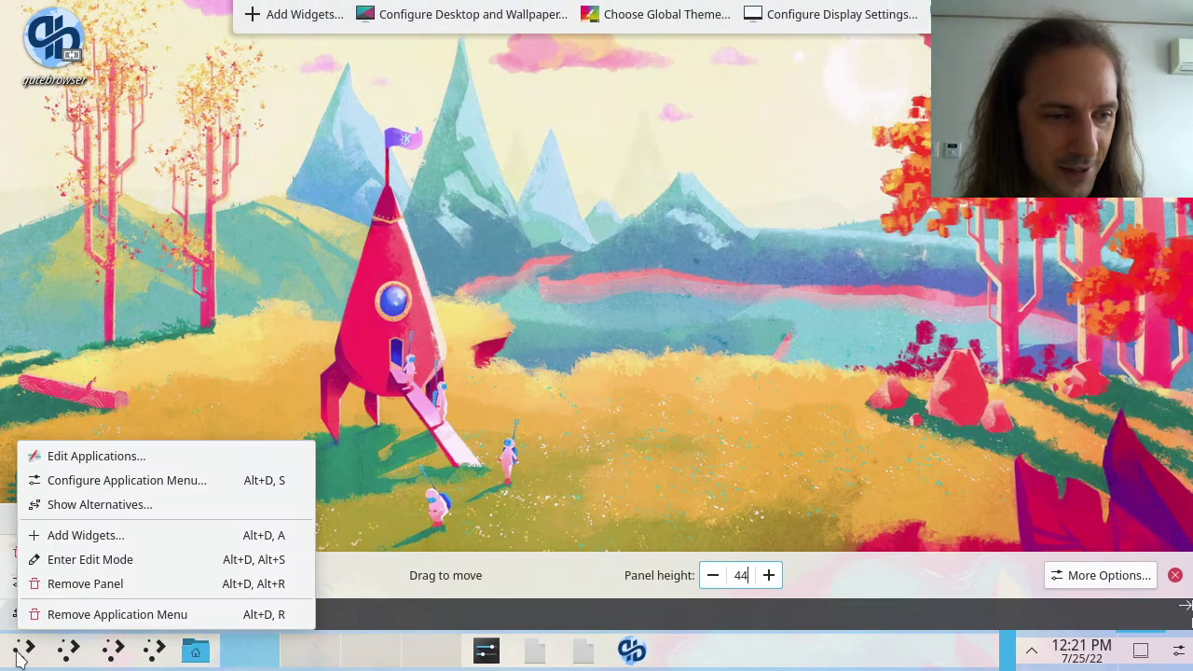
left_click(70, 615)
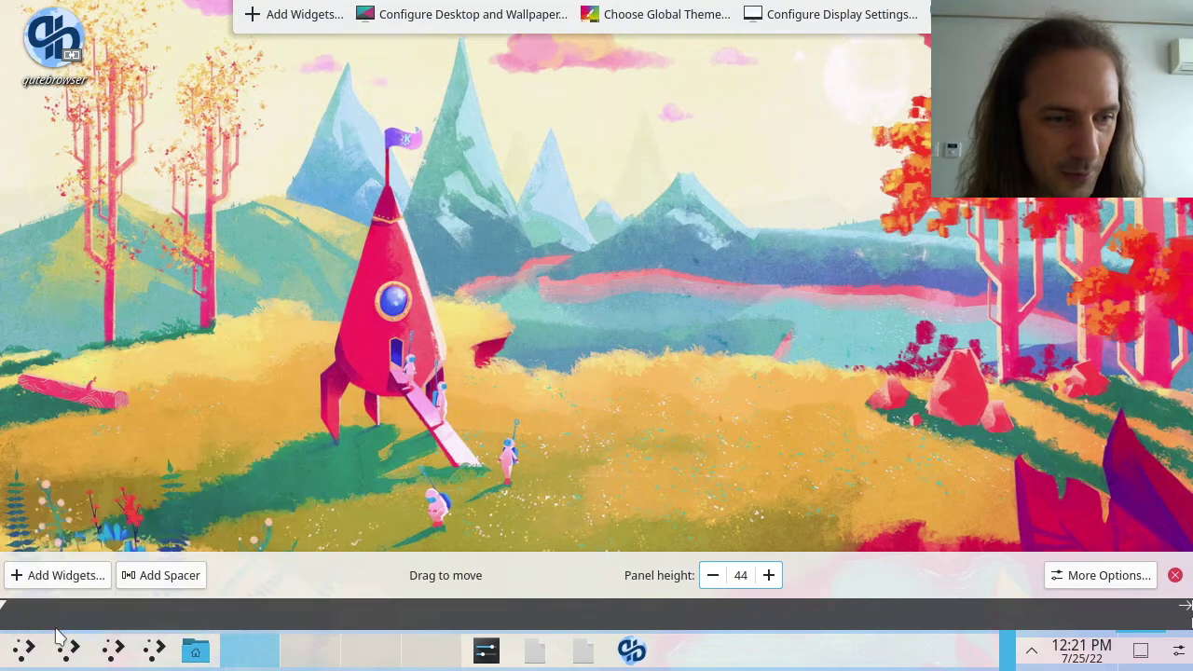
- Remove the remaining Application Menu widgets from the panel, leave panel edit mode and check the original Application Launcher
mouse_move(28, 653)
left_click(47, 556)
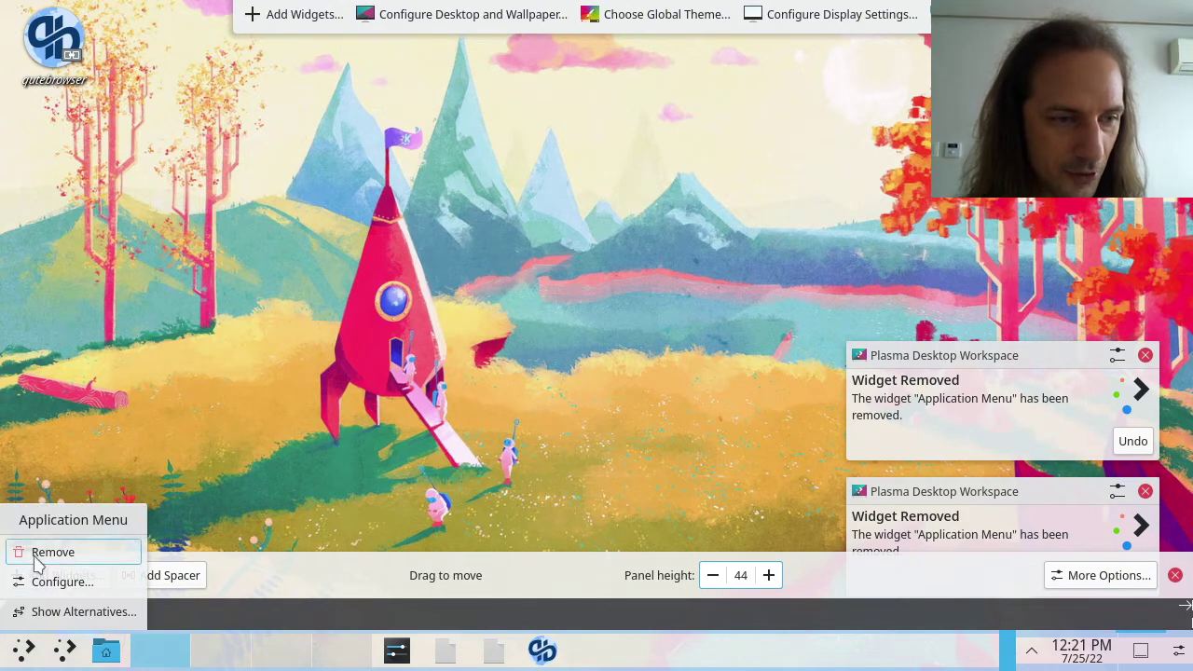
left_click(28, 552)
mouse_move(20, 650)
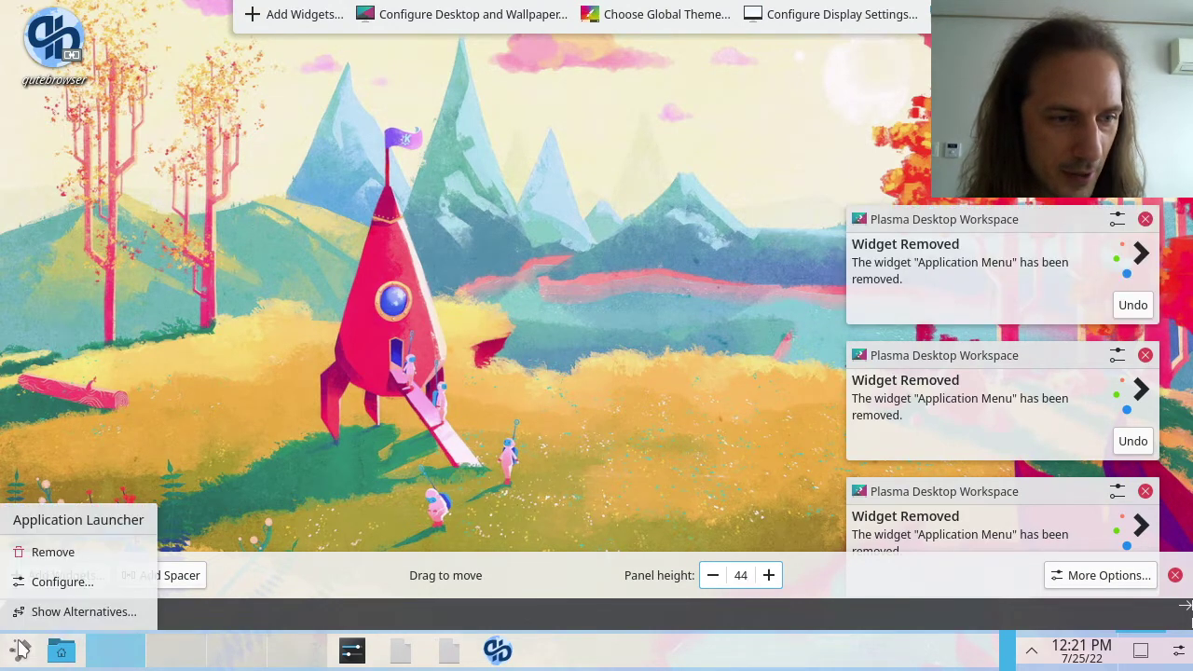
left_click(453, 366)
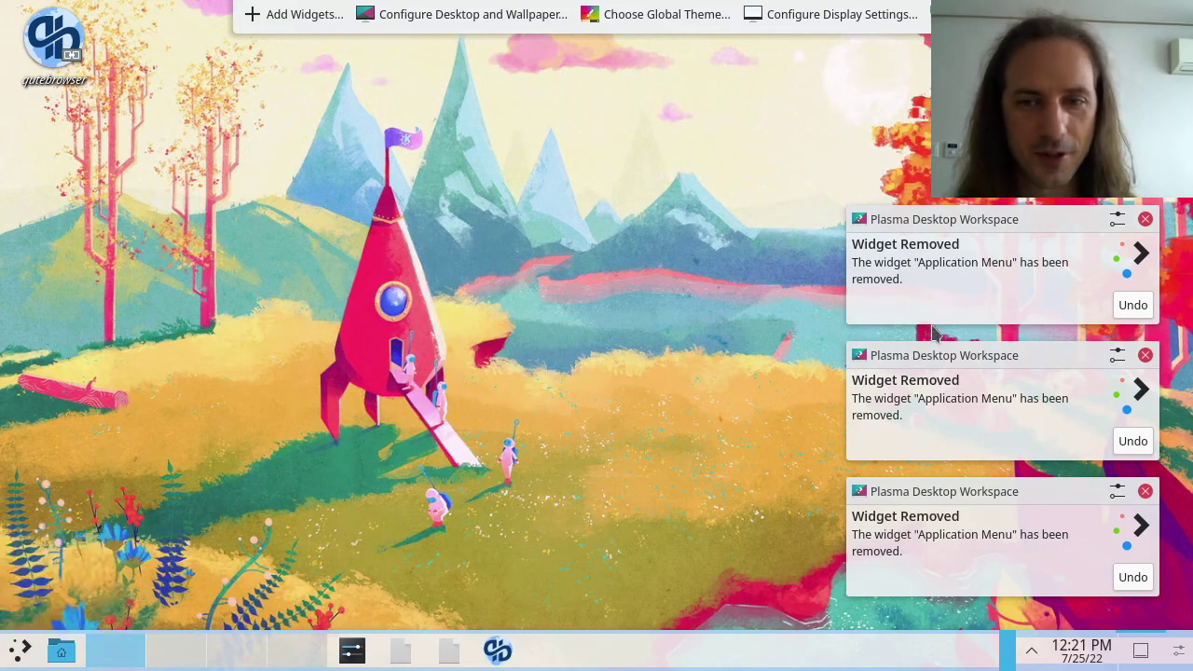
left_click(22, 650)
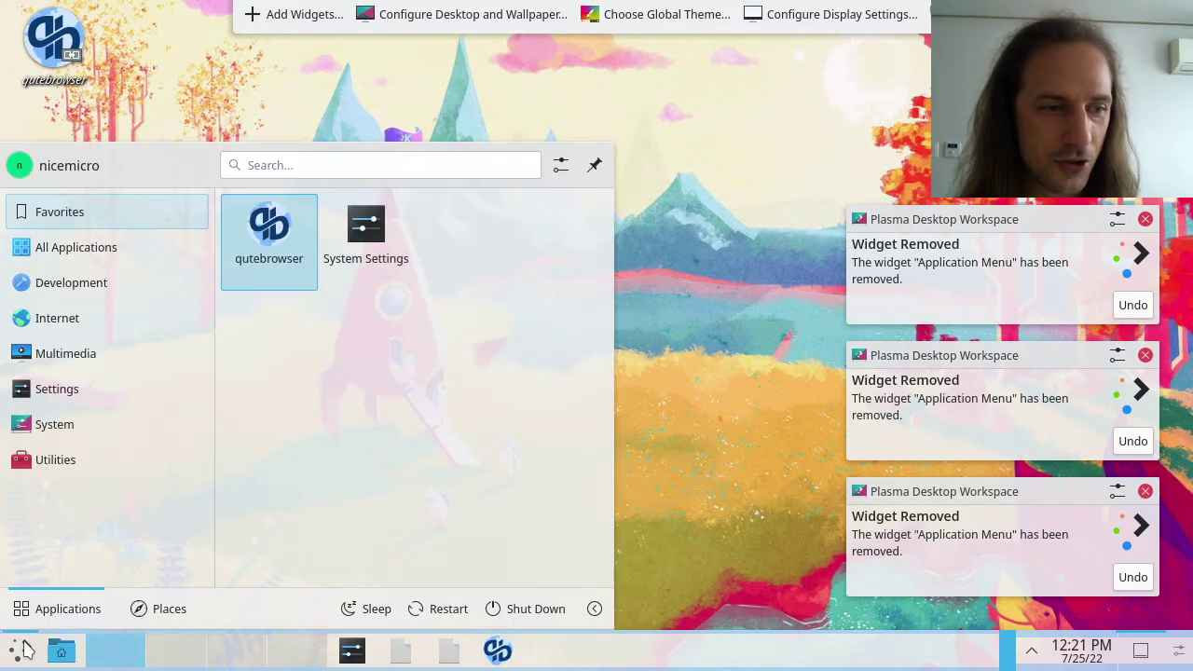
left_click(708, 366)
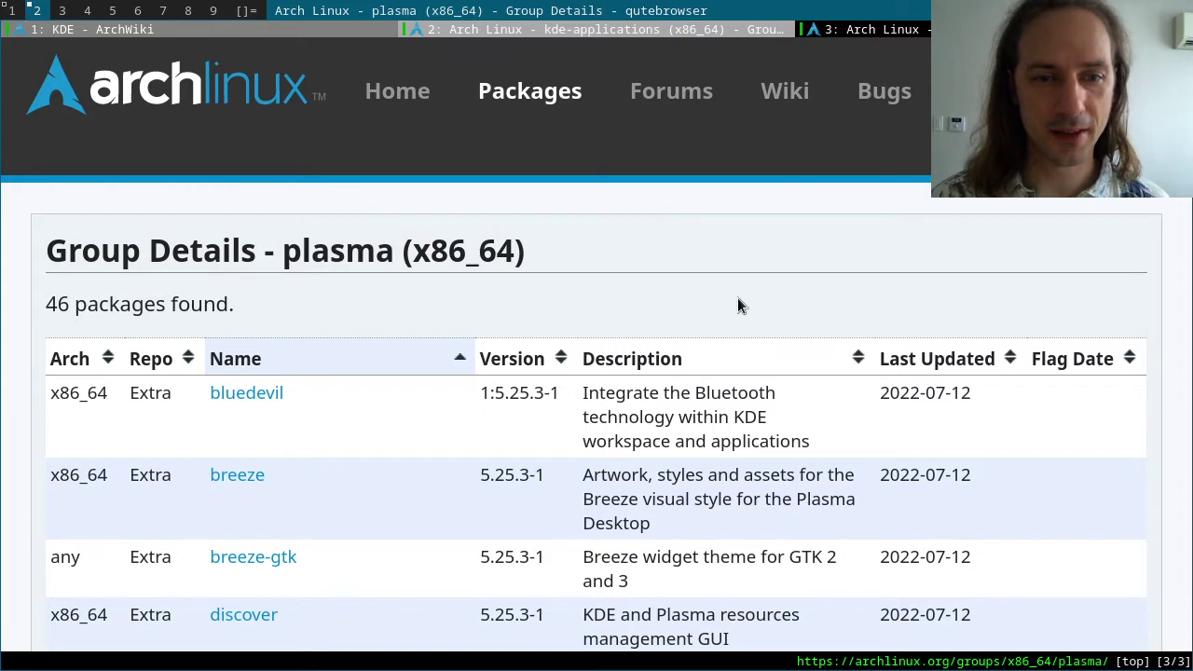
- In qutebrowser, examine the Arch Linux plasma group page, reading its package list down to the plasma-* packages
scroll(475, 445, "down", 3)
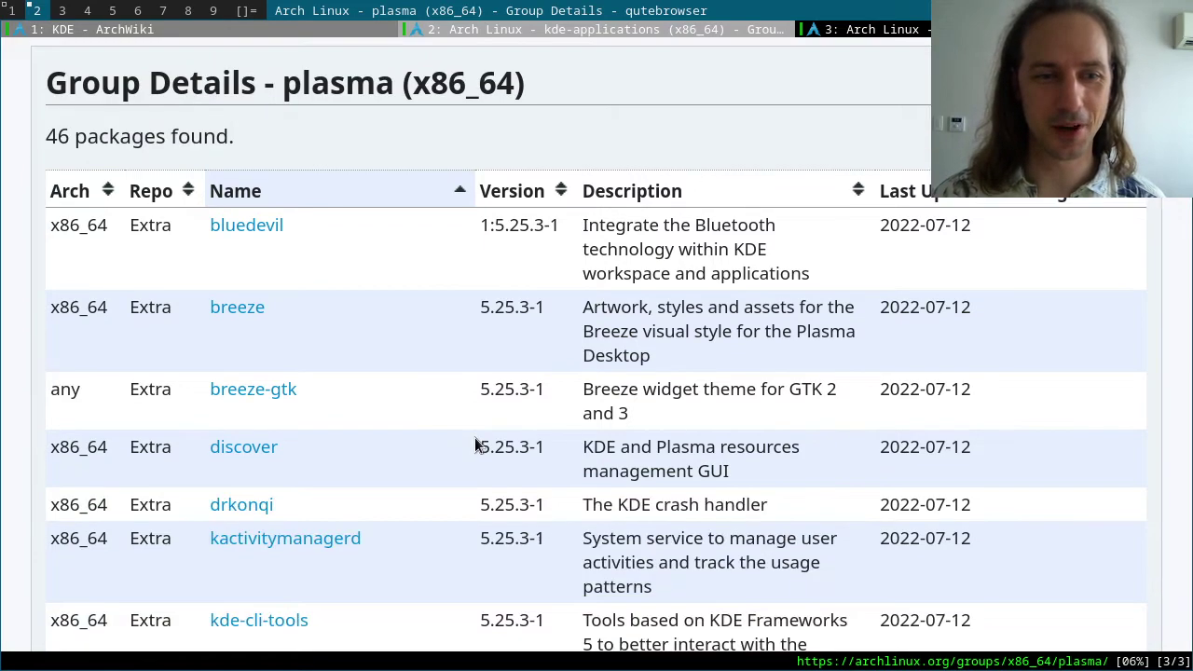
left_click_drag(290, 93, 385, 90)
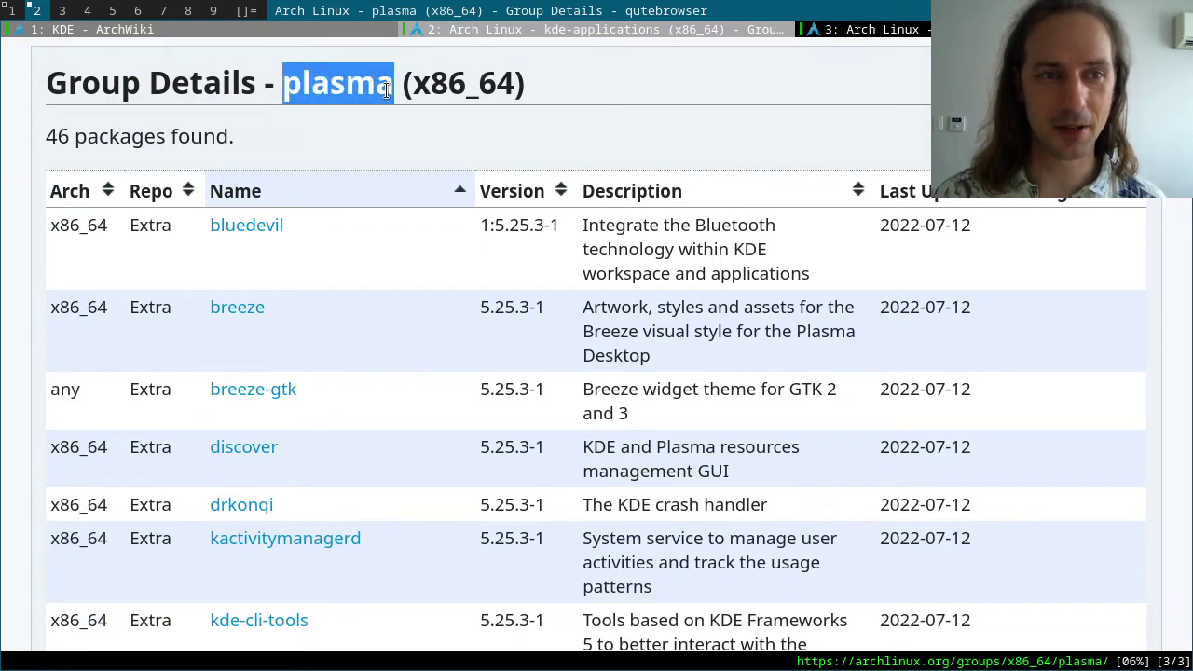
left_click(418, 153)
scroll(533, 439, "down", 8)
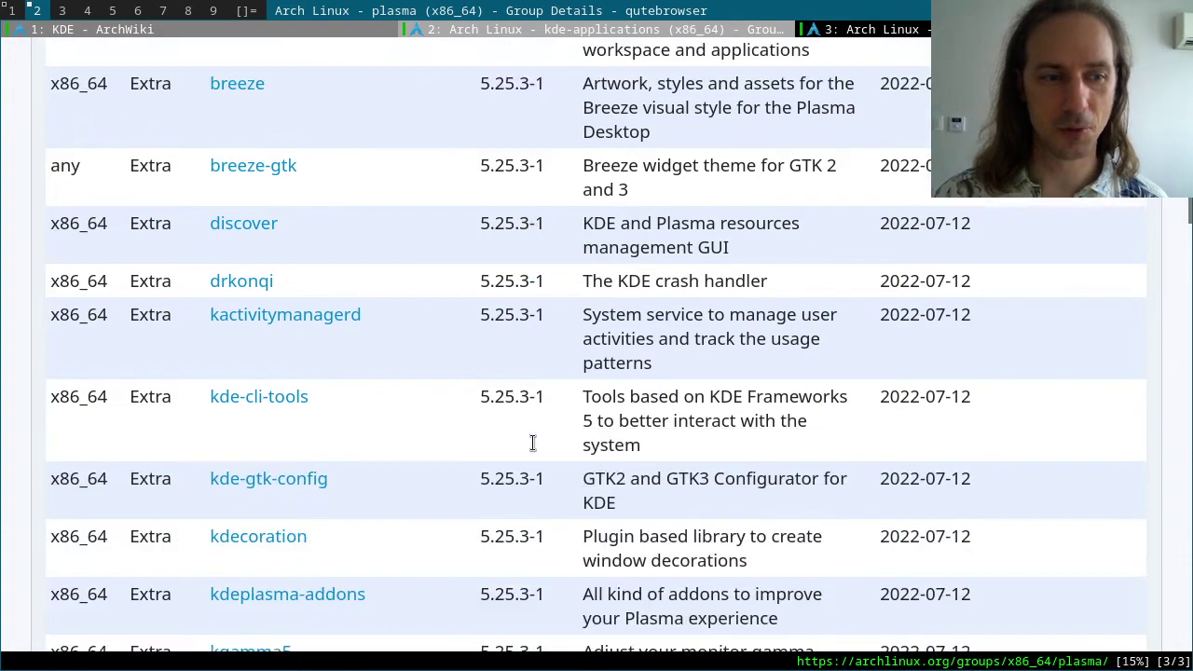
scroll(532, 444, "down", 18)
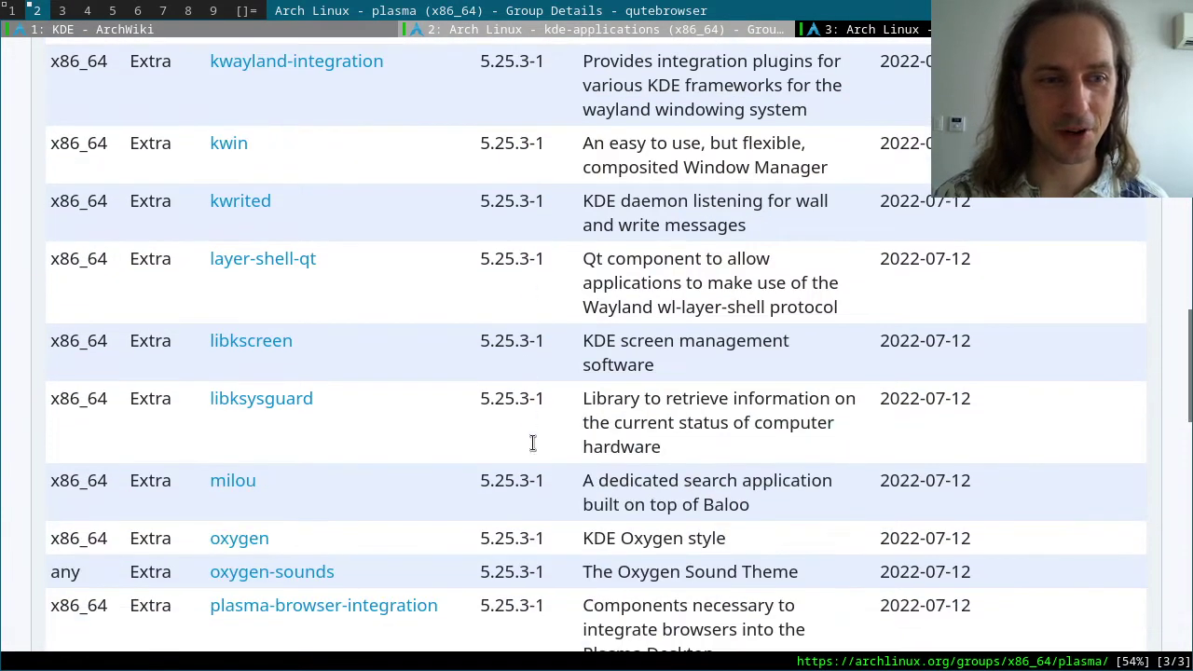
scroll(533, 444, "down", 2)
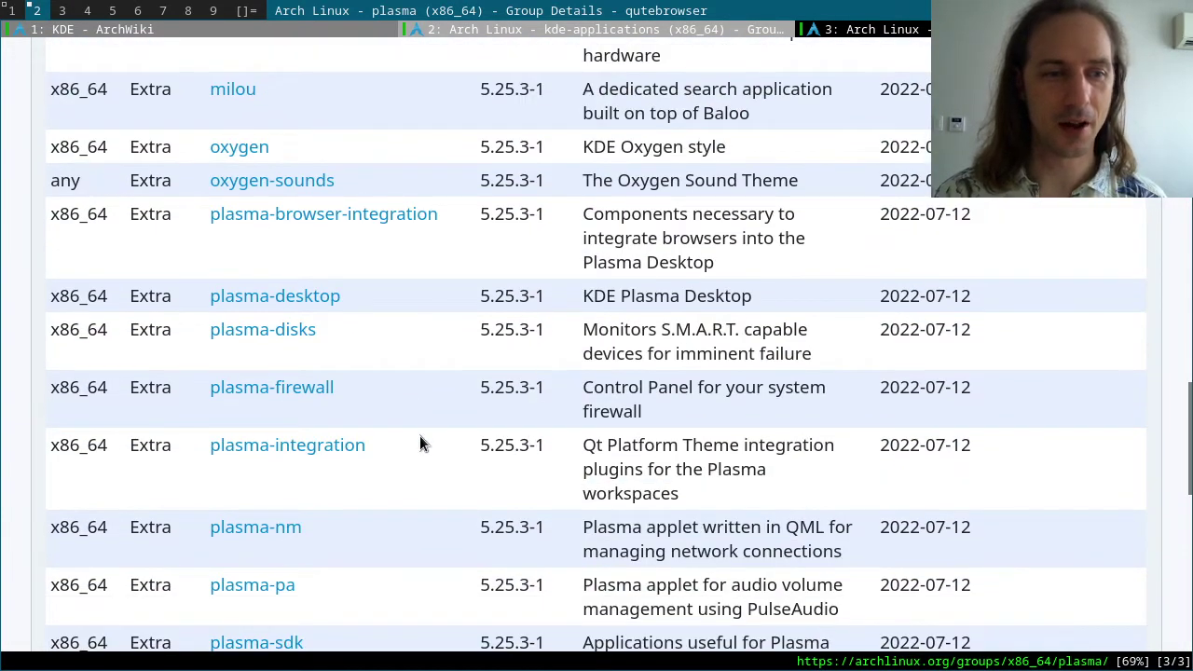
scroll(388, 536, "down", 3)
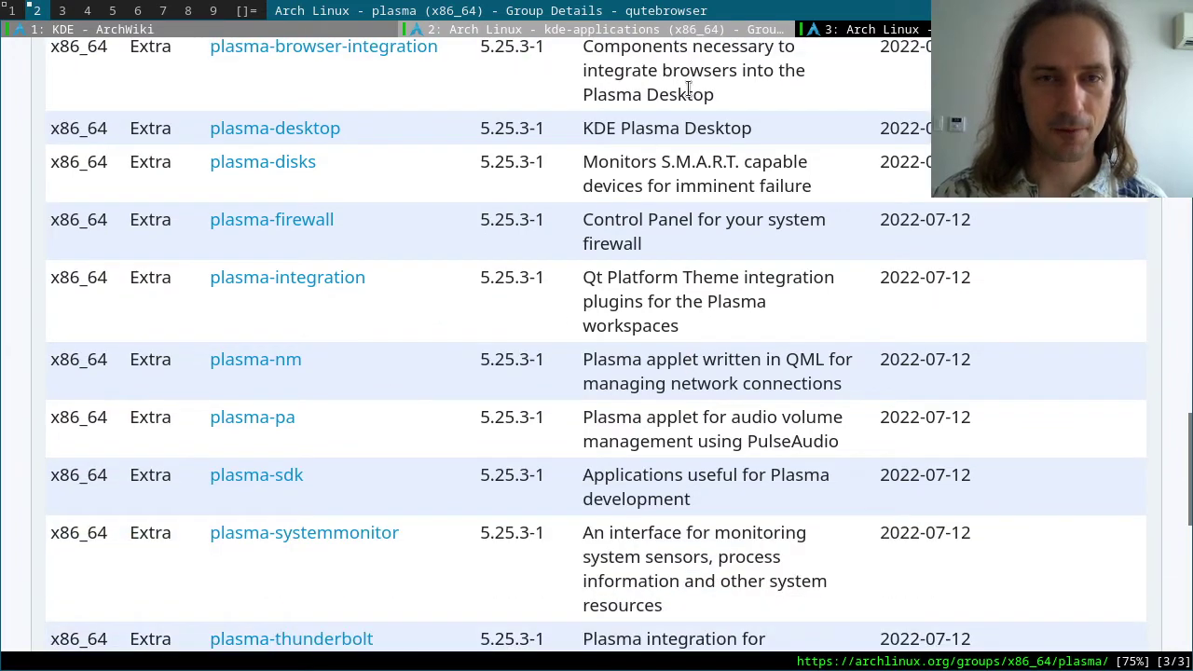
- Switch to the kde-applications group page and examine the group name and its package count
left_click(629, 31)
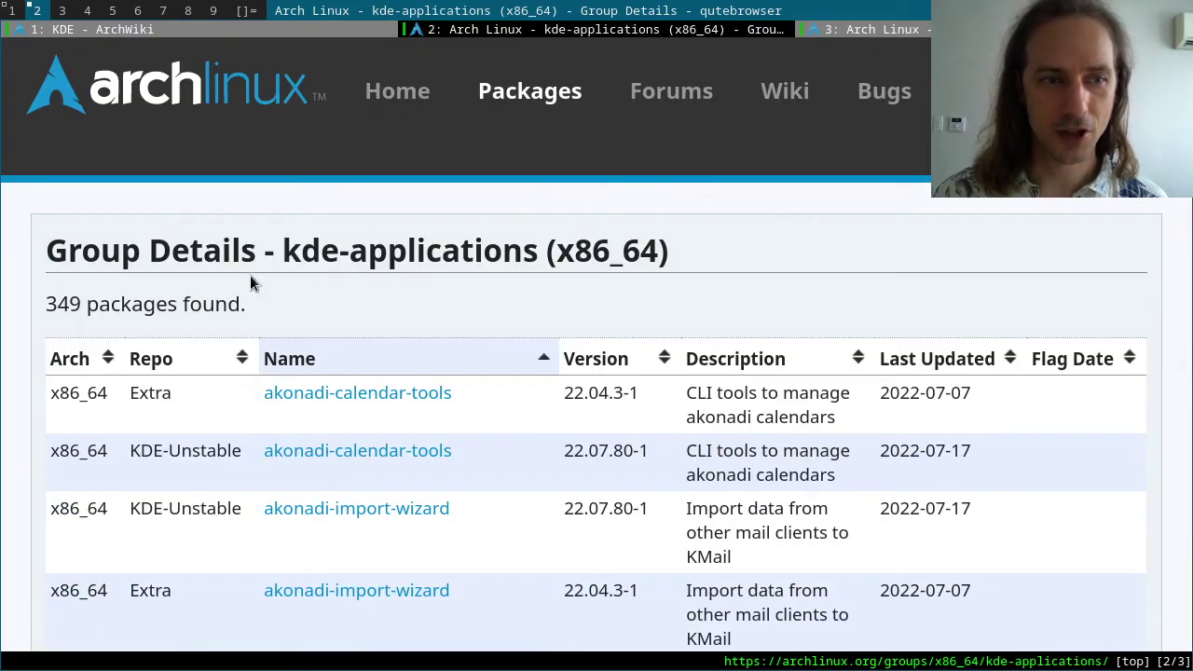
left_click_drag(283, 252, 524, 252)
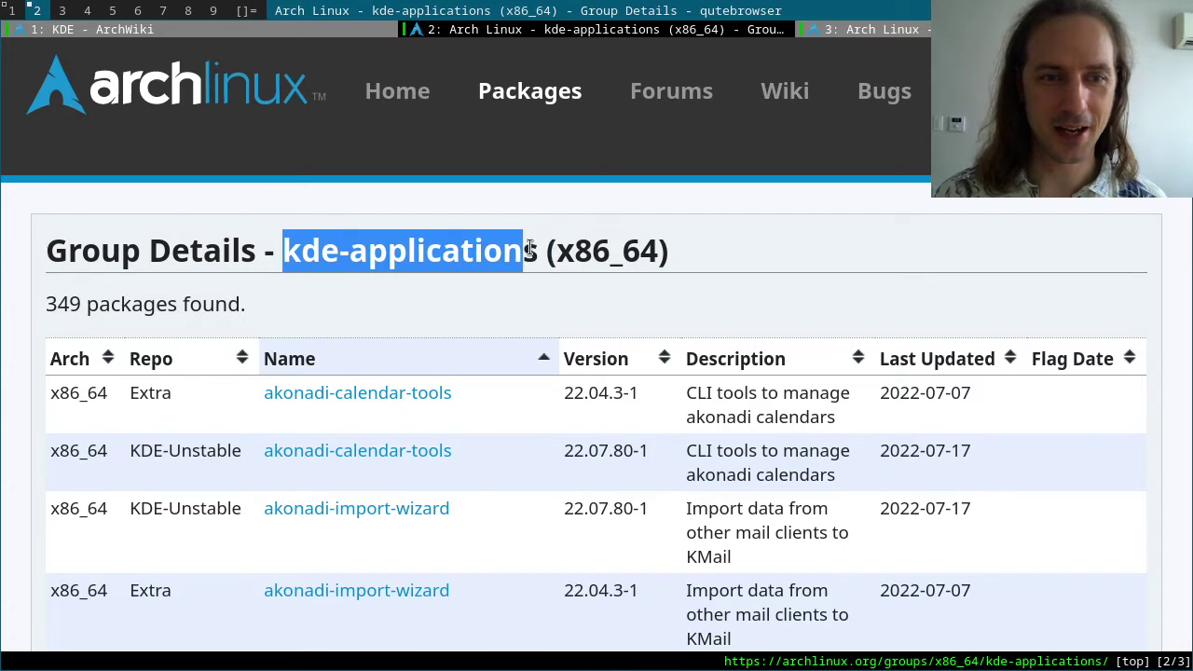
left_click(531, 252)
scroll(516, 334, "down", 4)
scroll(516, 333, "up", 3)
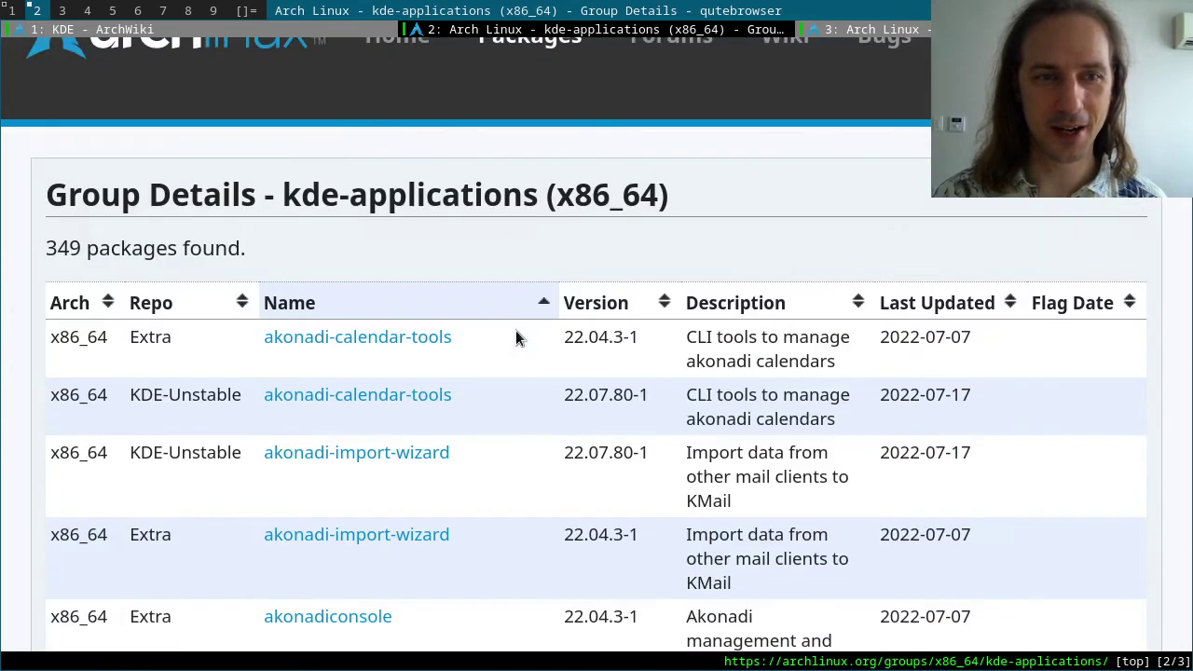
double_click(65, 249)
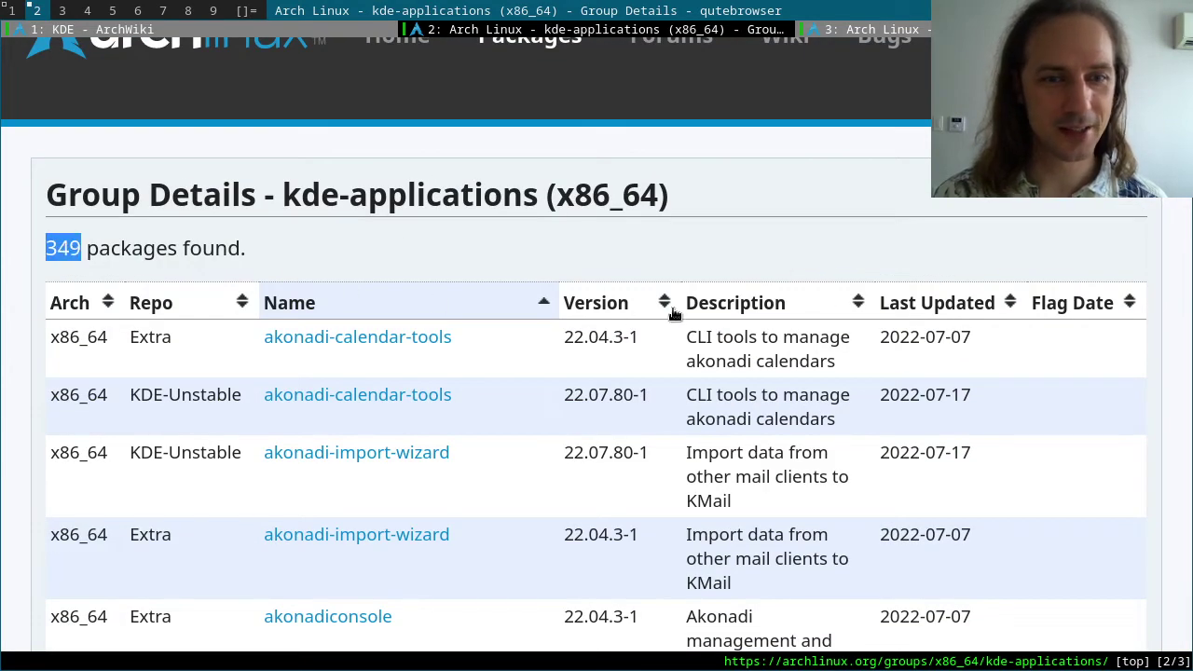
left_click(565, 249)
- Read down the kde-applications list to the two dolphin entries and highlight their rows for comparison
scroll(597, 307, "down", 15)
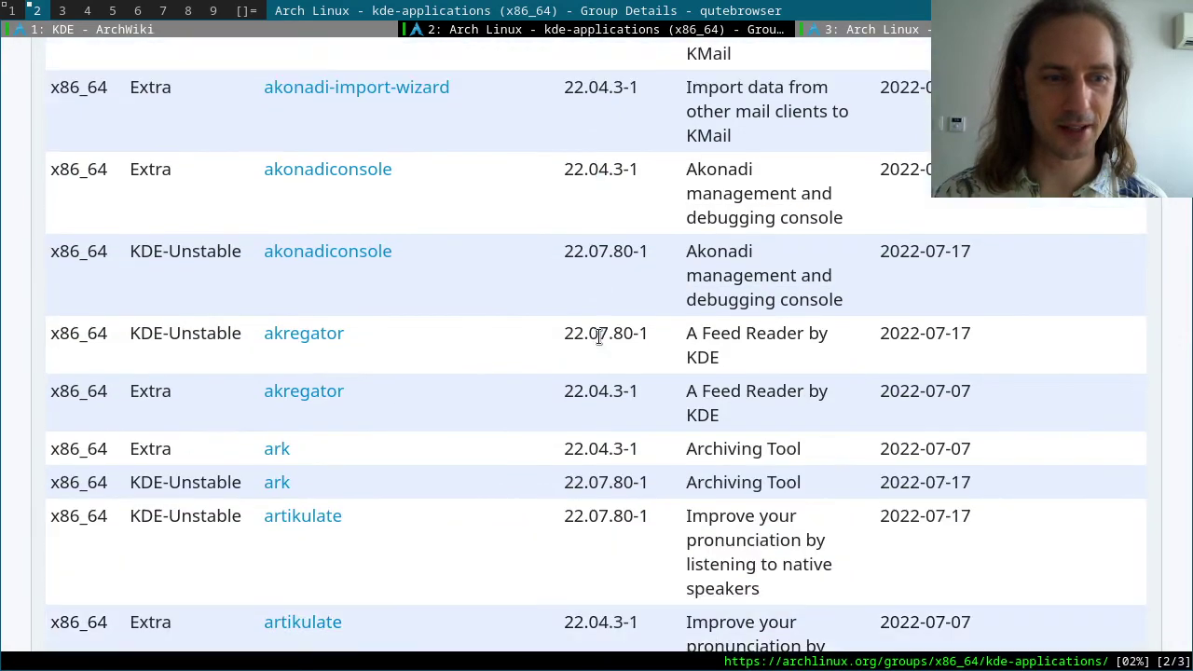
scroll(596, 335, "down", 20)
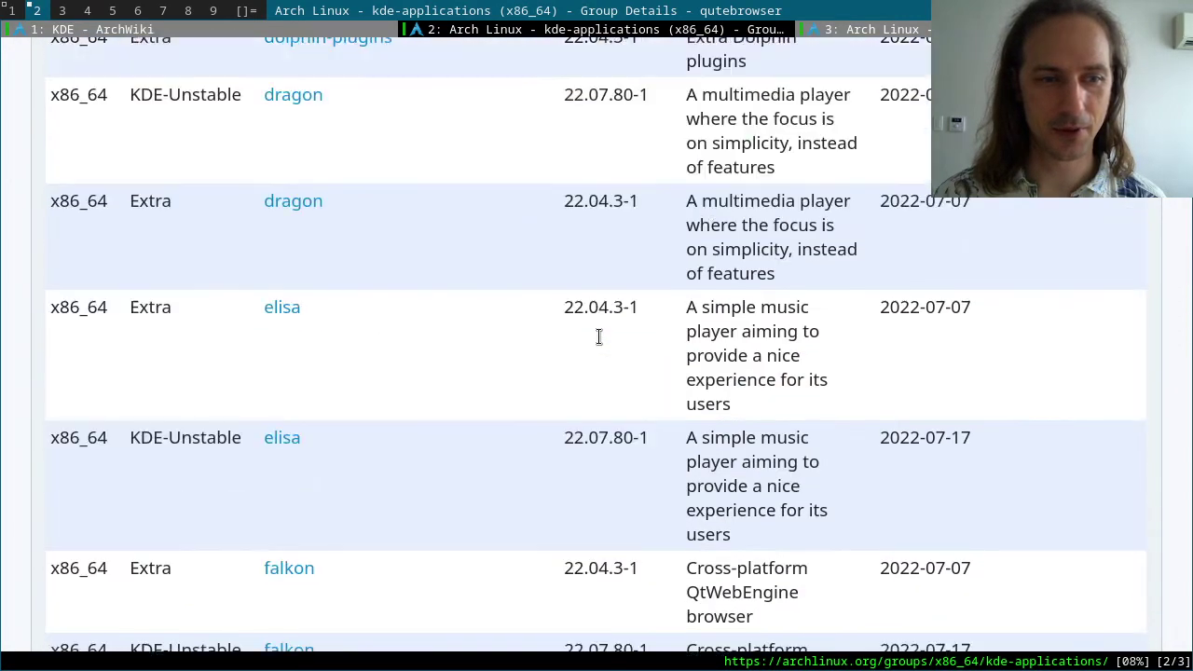
scroll(597, 336, "up", 2)
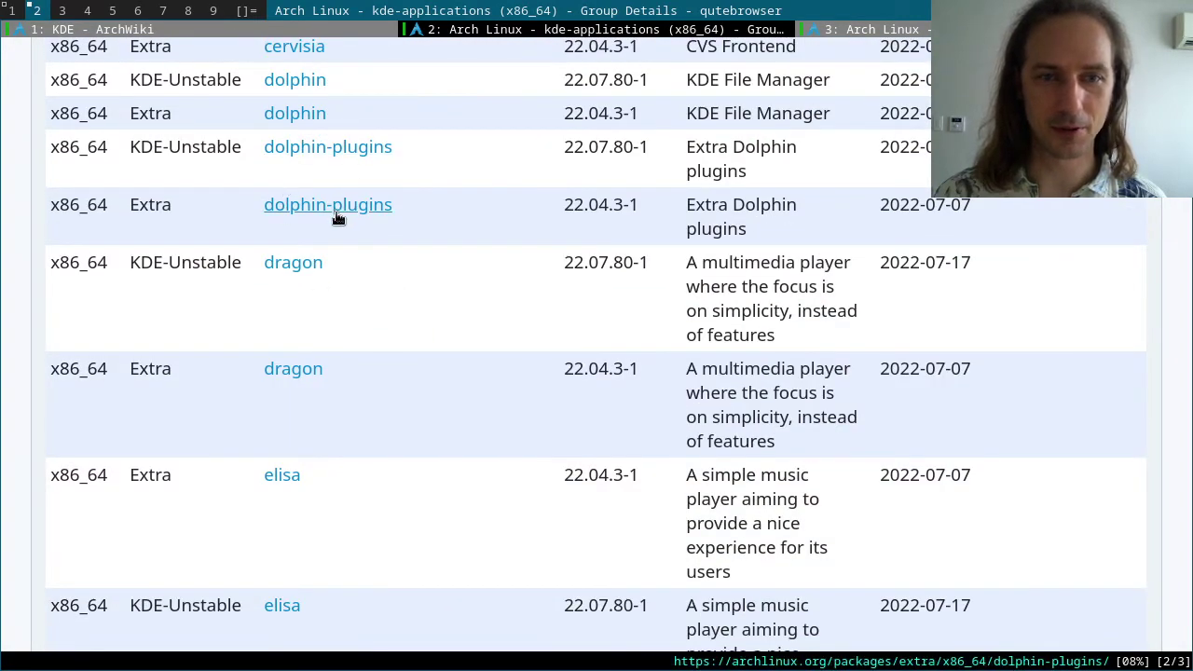
scroll(340, 213, "up", 1)
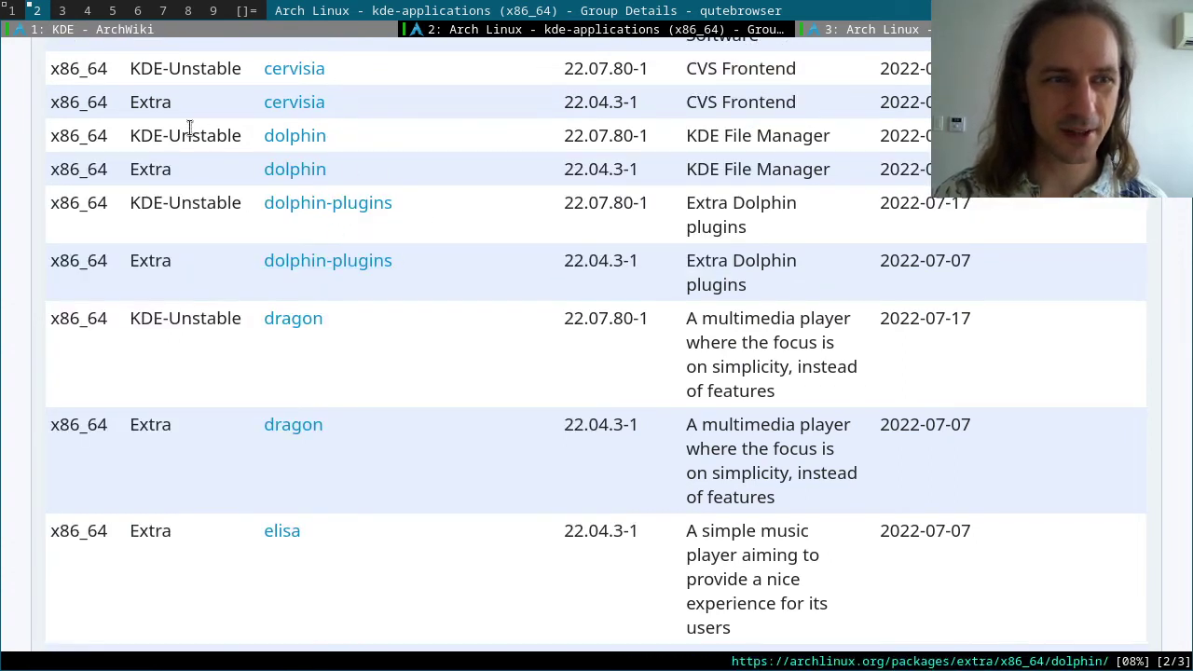
left_click_drag(369, 144, 130, 161)
left_click(241, 169)
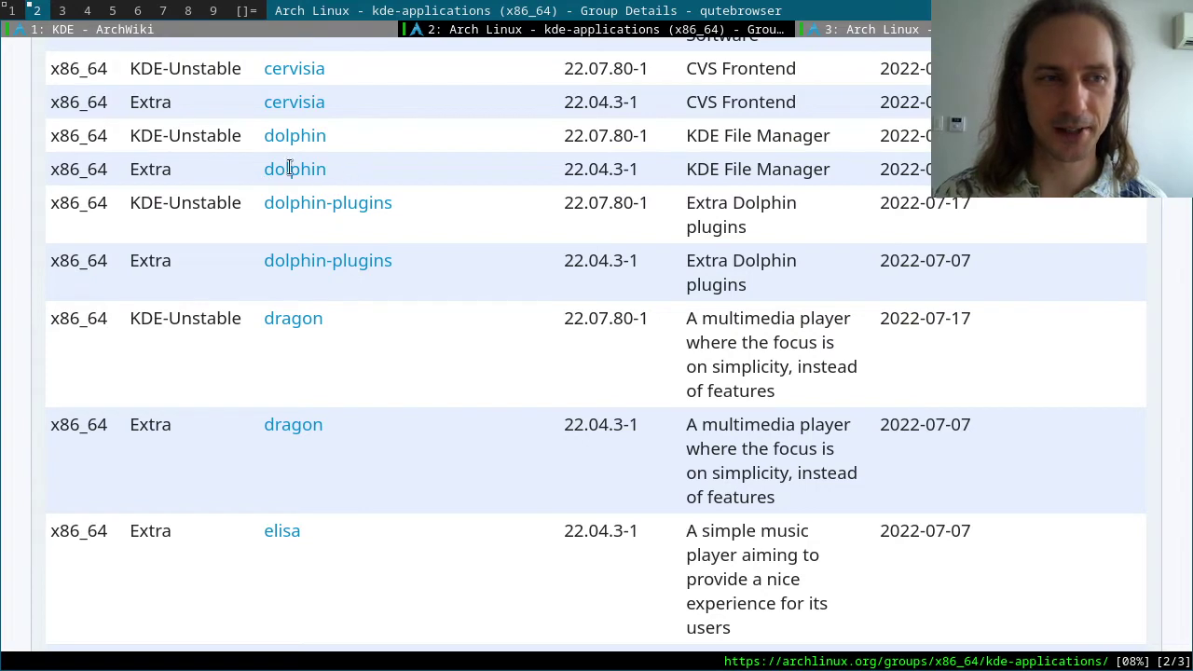
left_click_drag(336, 170, 113, 136)
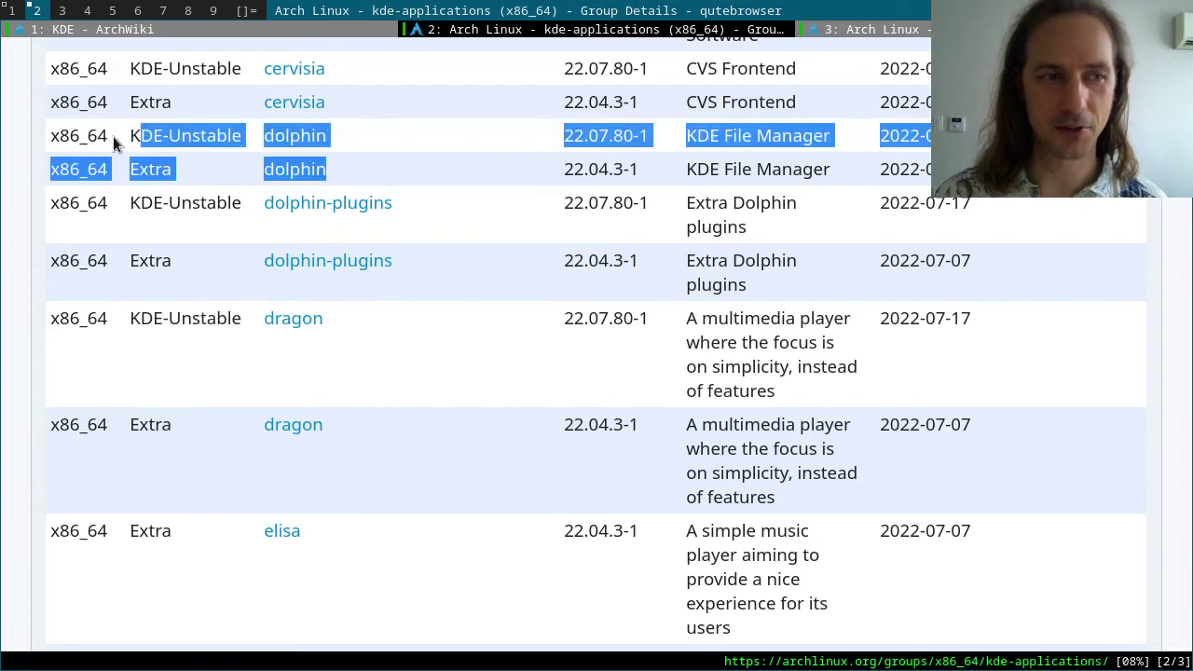
left_click(520, 164)
- Return to the plasma group page and check the repositories of the packages around plasma-desktop
key("J")
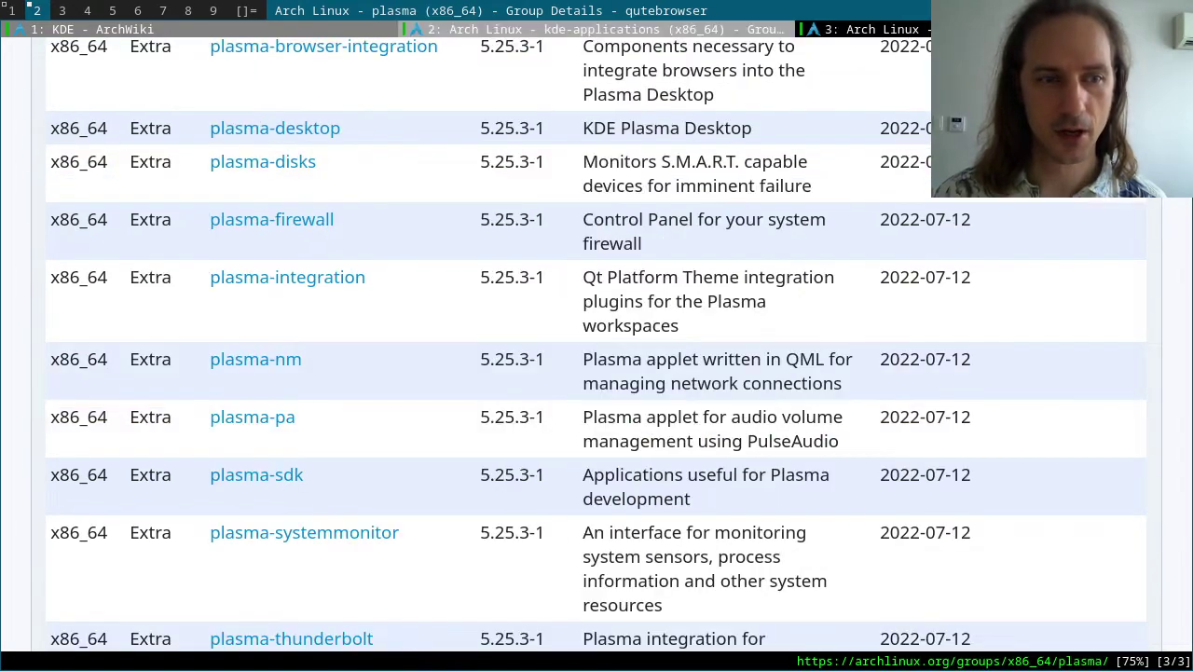
scroll(176, 297, "up", 3)
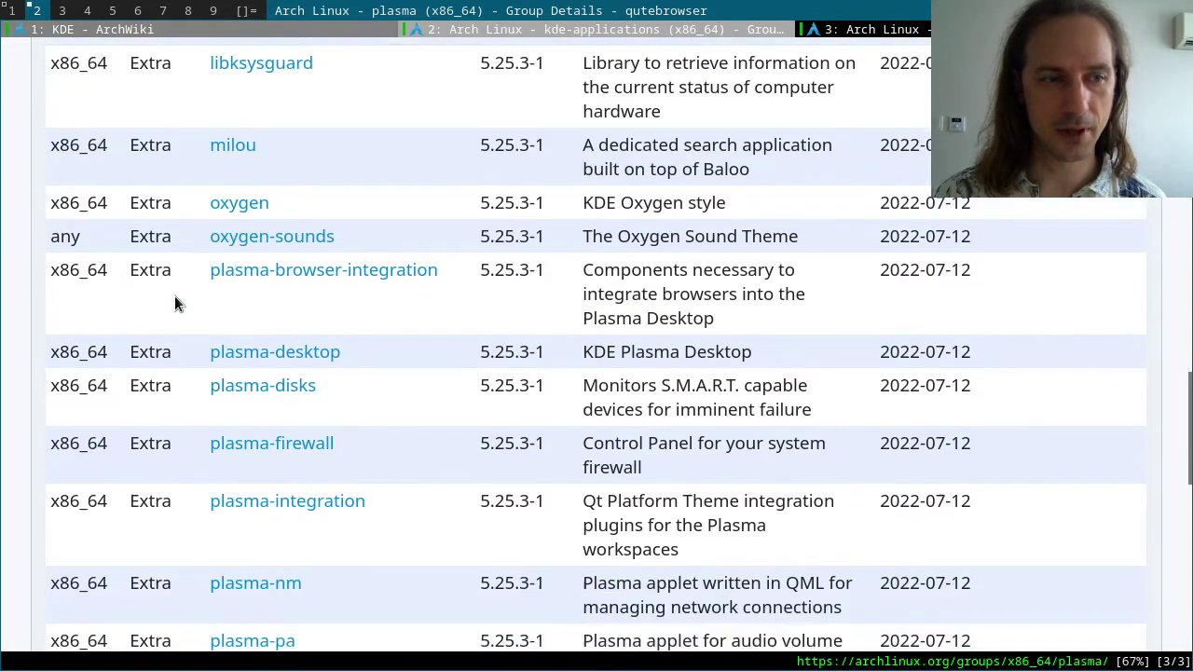
scroll(174, 295, "down", 3)
scroll(174, 295, "down", 3)
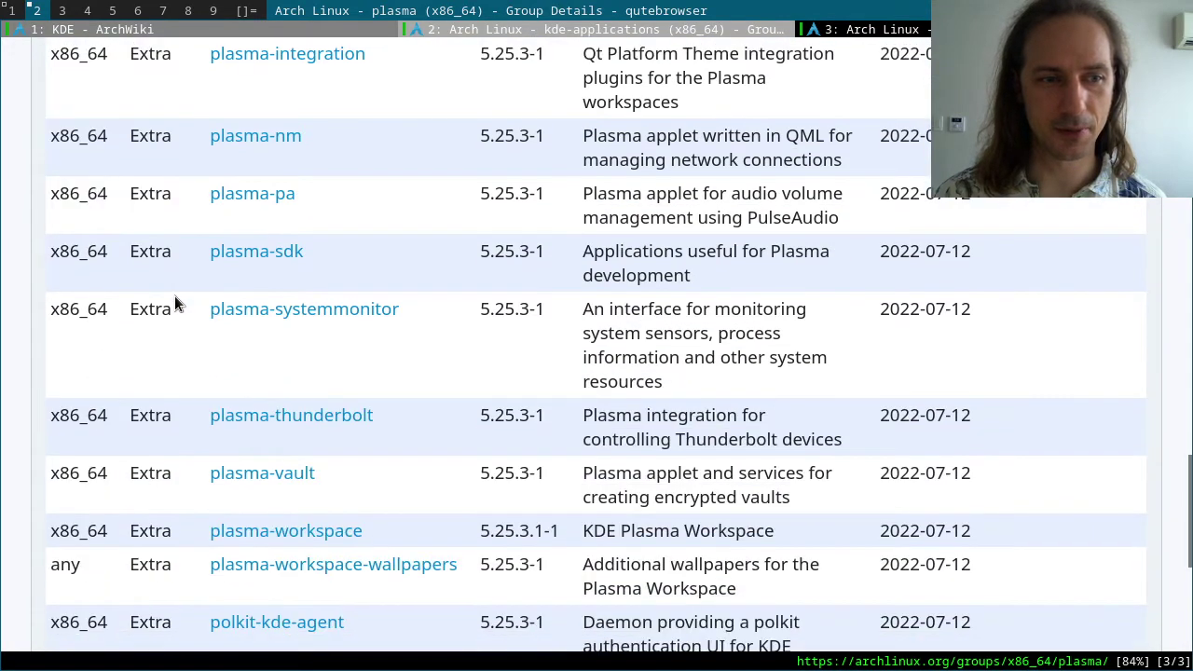
- Go back to the kde-applications group and examine the repository and version of the KDE-Unstable dolphin entry
left_click(702, 33)
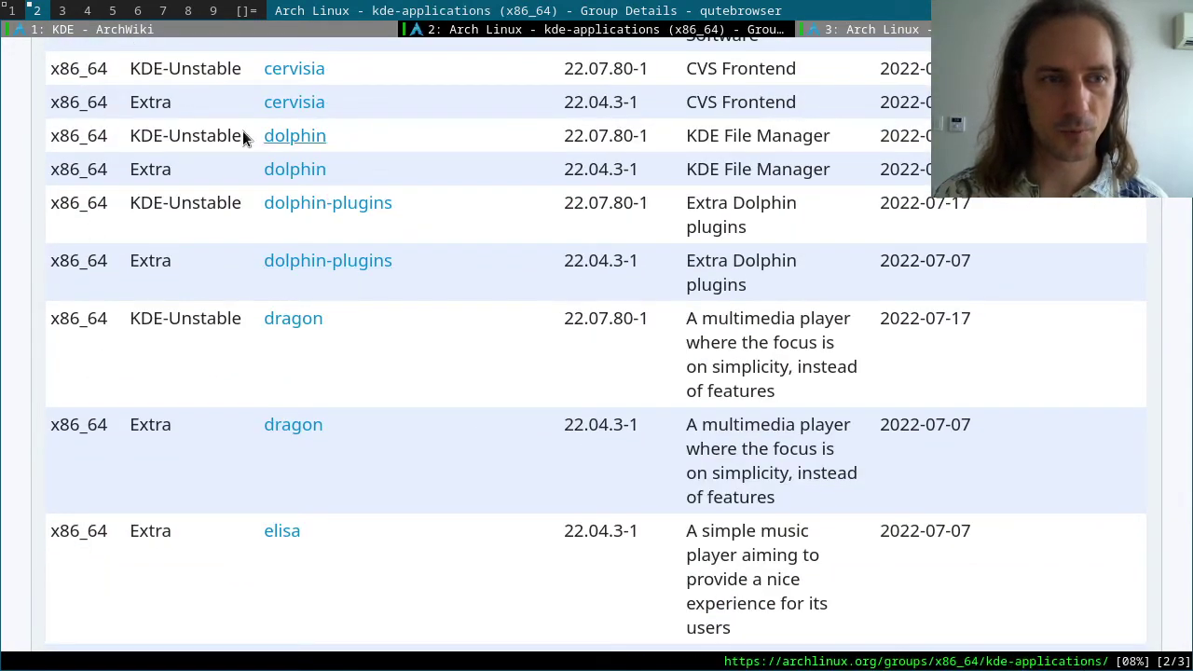
left_click_drag(242, 132, 204, 129)
double_click(145, 131)
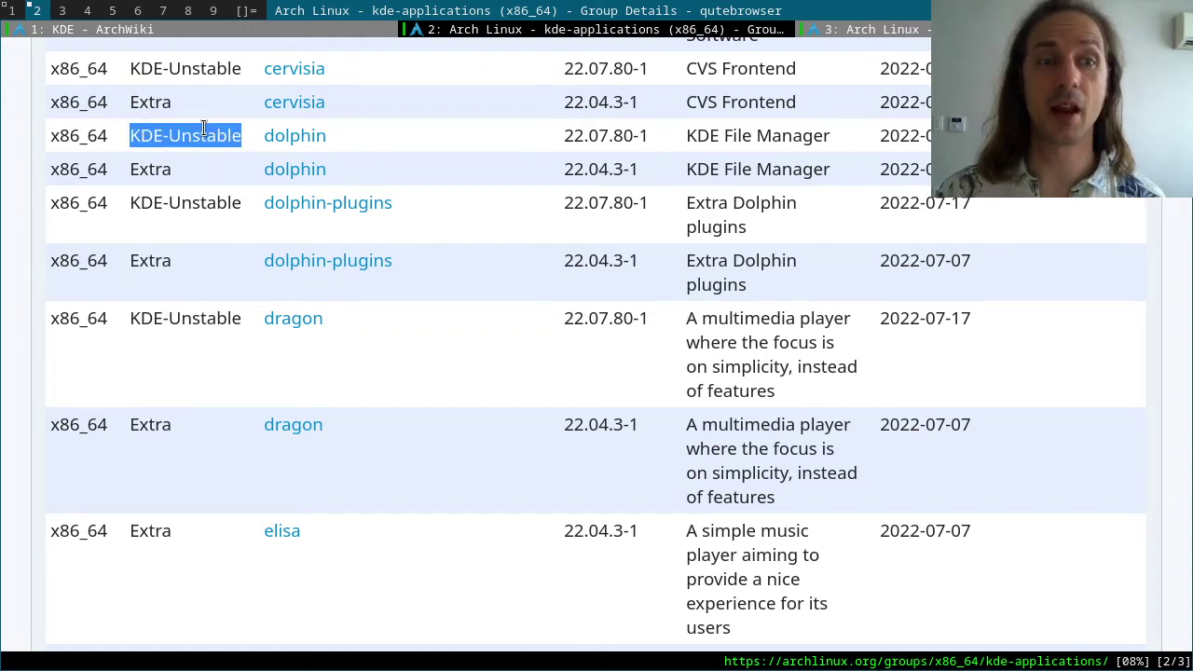
left_click(204, 129)
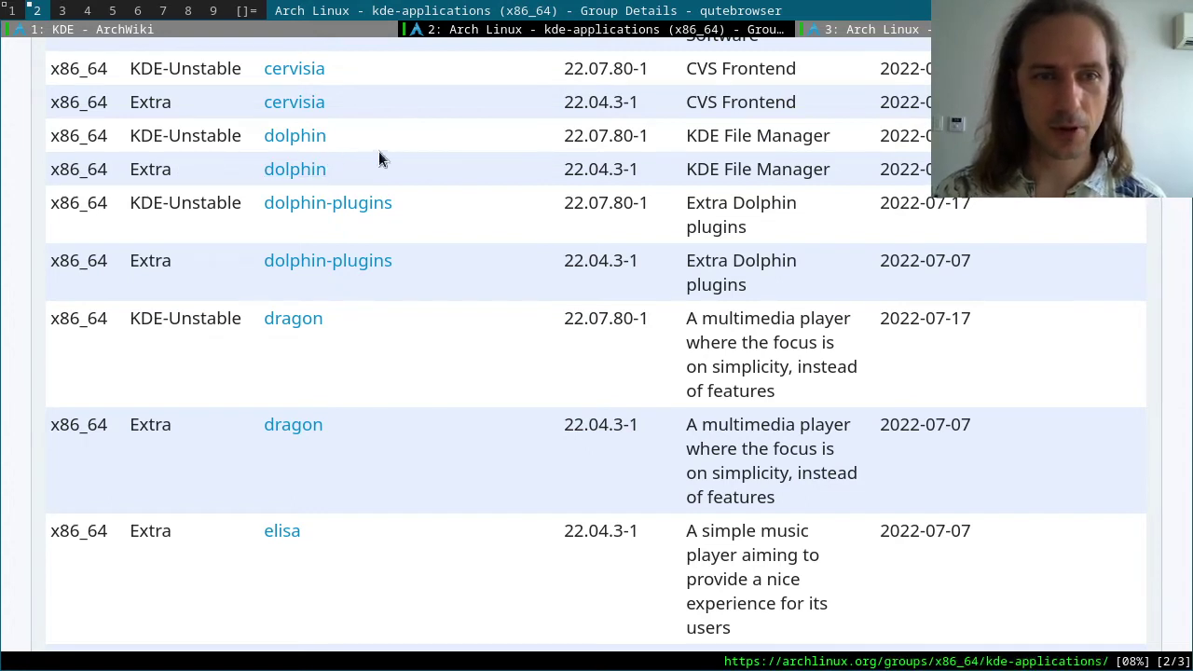
left_click_drag(566, 135, 650, 140)
left_click(561, 141)
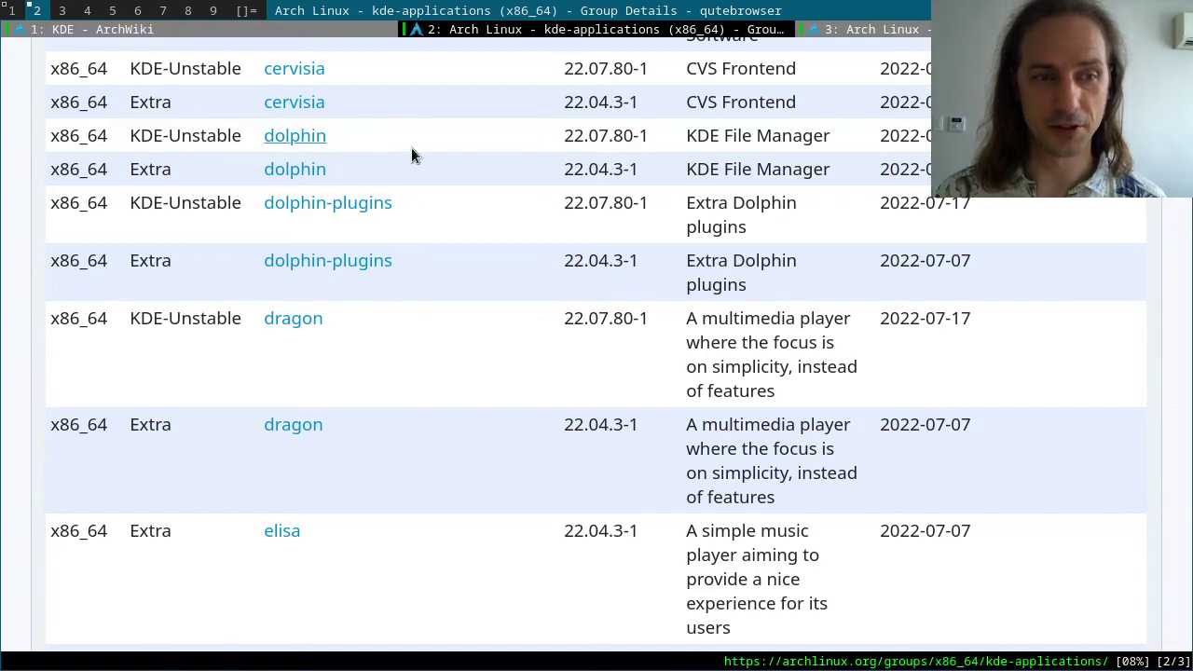
- Browse further down the kde-applications list, examining its games, utilities and editors, and highlight the kdenlive entry
scroll(471, 210, "down", 5)
scroll(472, 213, "down", 15)
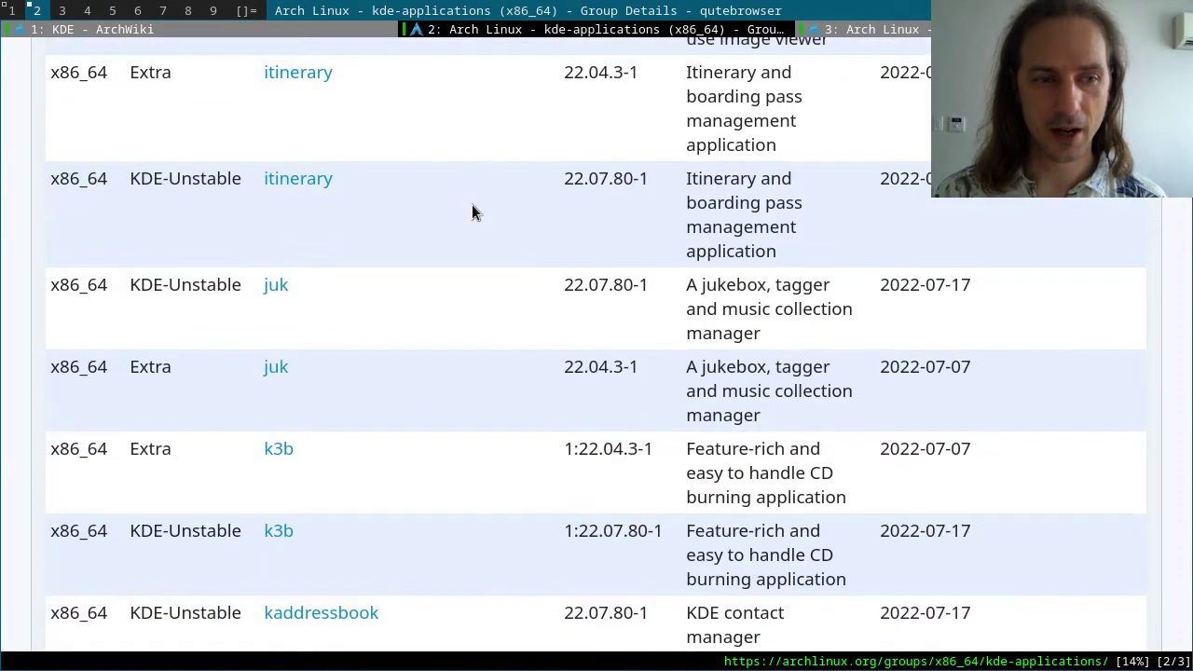
scroll(448, 200, "up", 2)
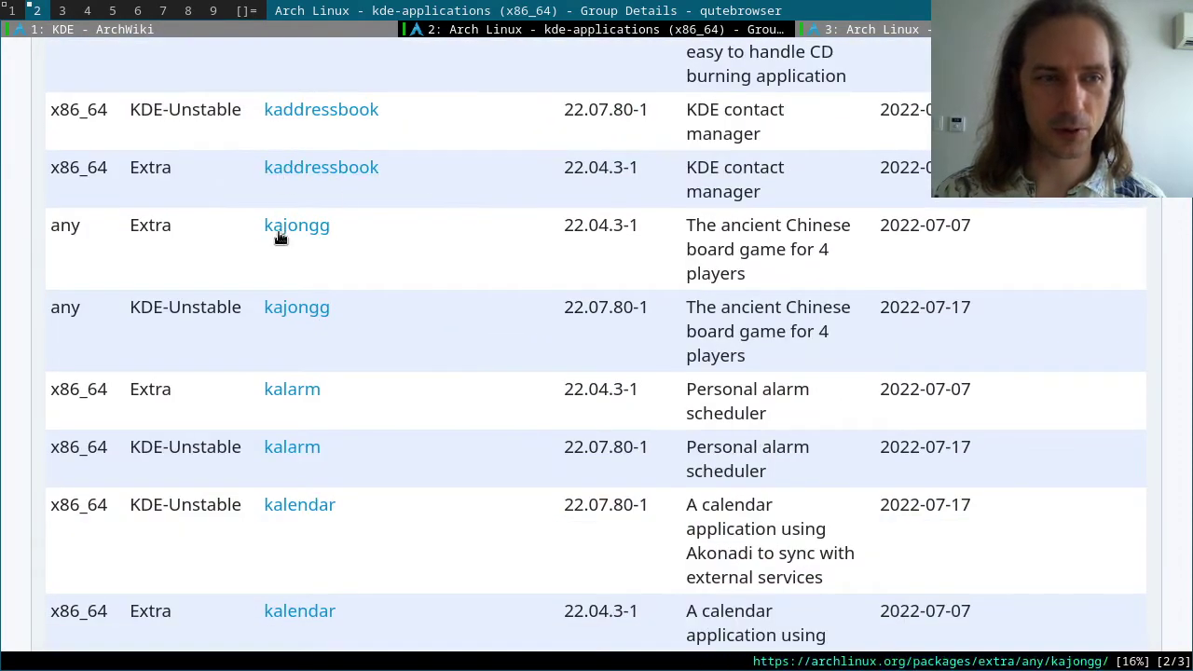
scroll(308, 429, "down", 5)
scroll(338, 522, "down", 16)
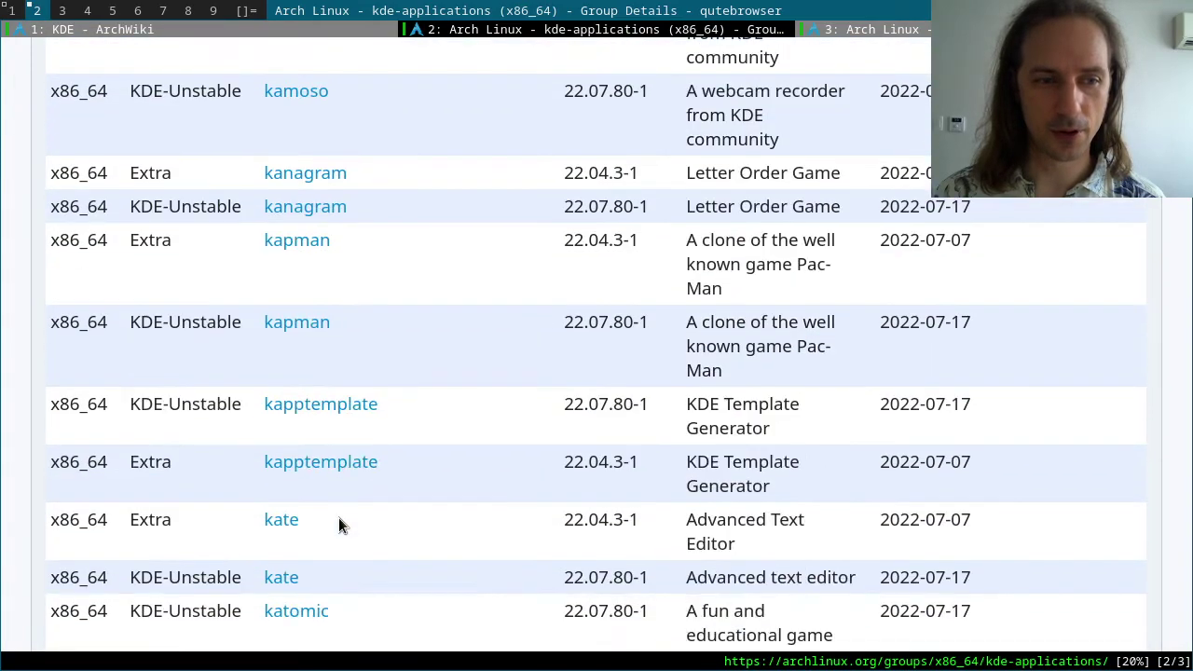
scroll(339, 517, "down", 14)
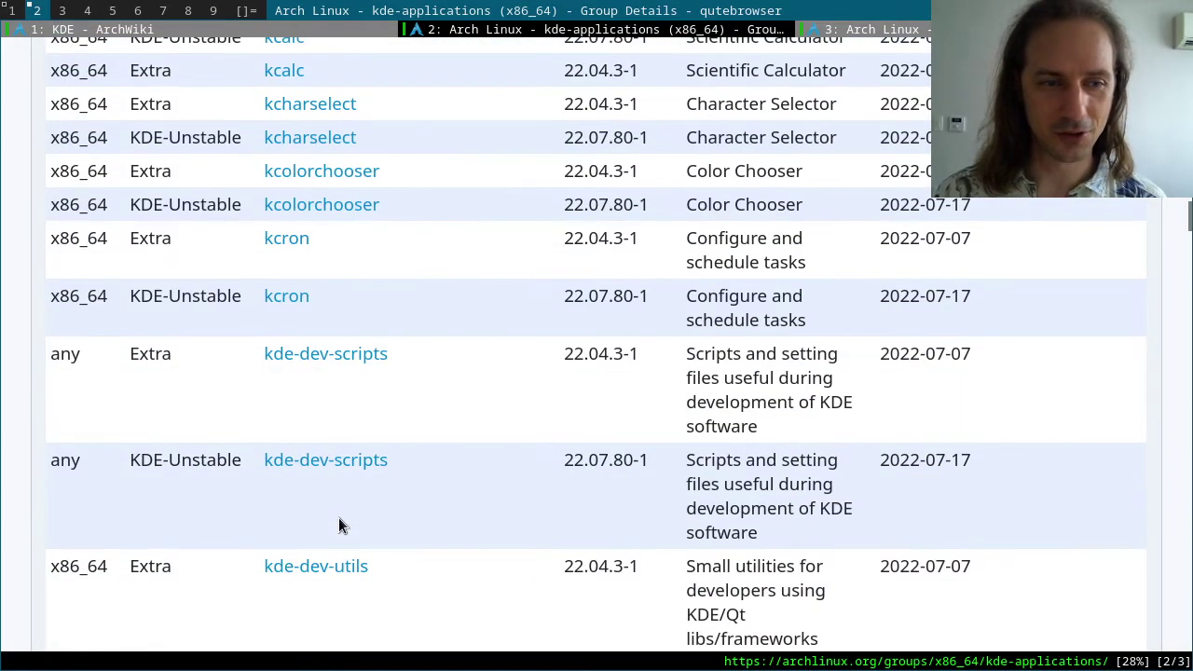
scroll(338, 517, "down", 7)
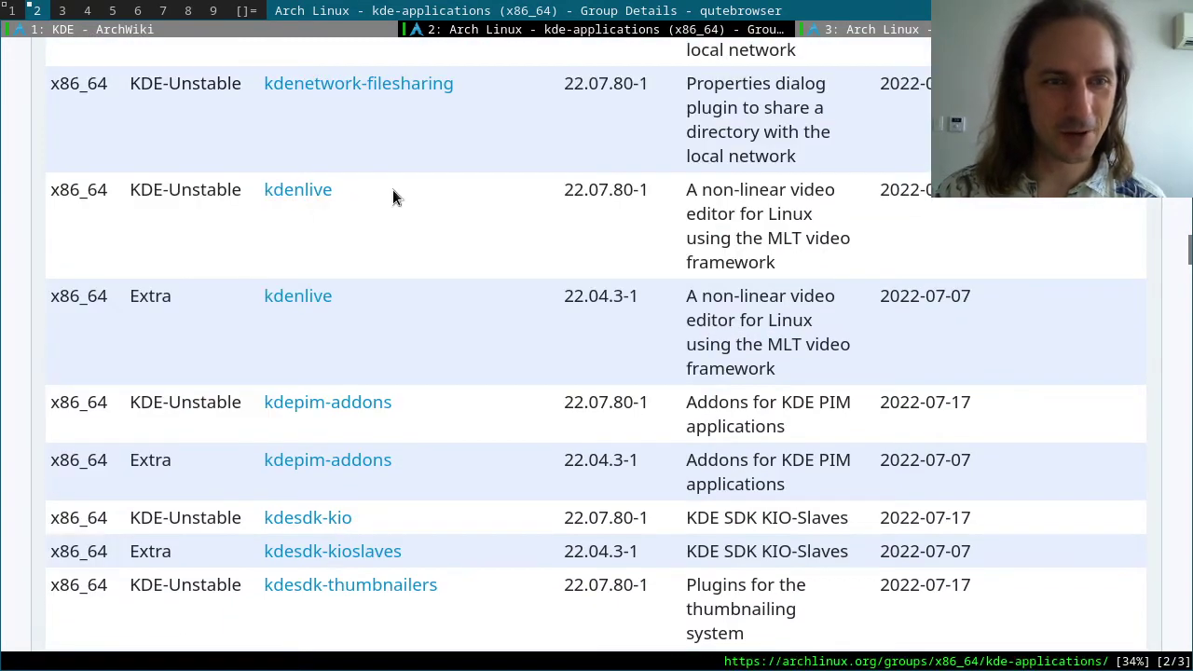
left_click_drag(392, 189, 256, 195)
left_click(524, 249)
scroll(526, 252, "down", 8)
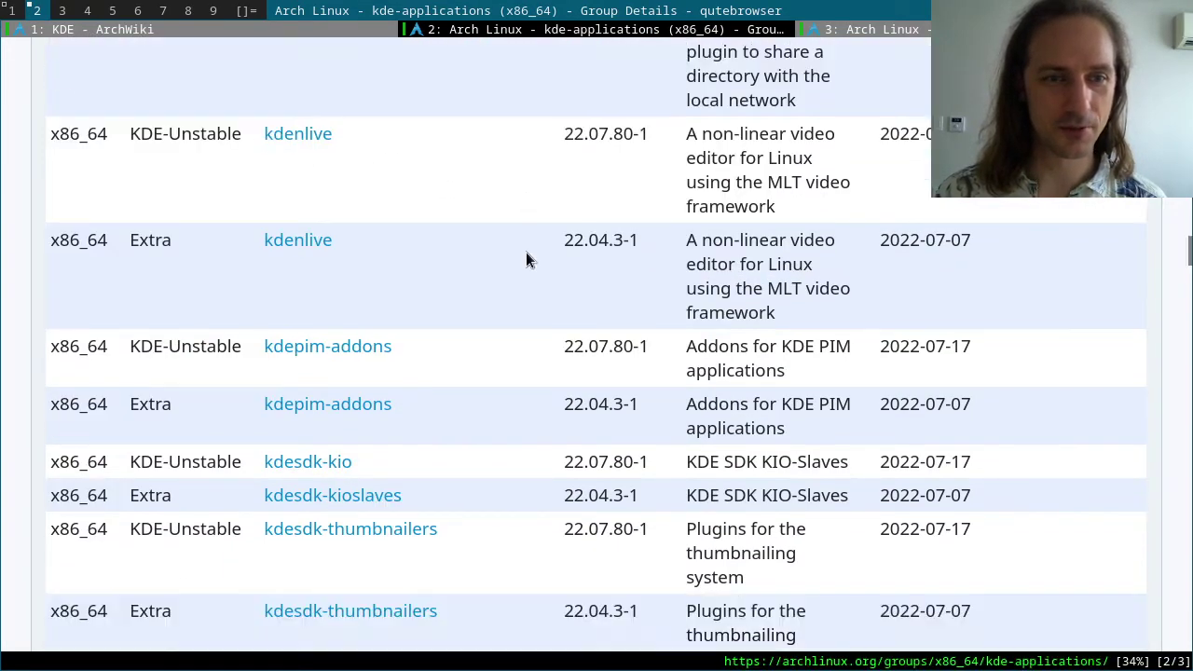
scroll(526, 251, "down", 4)
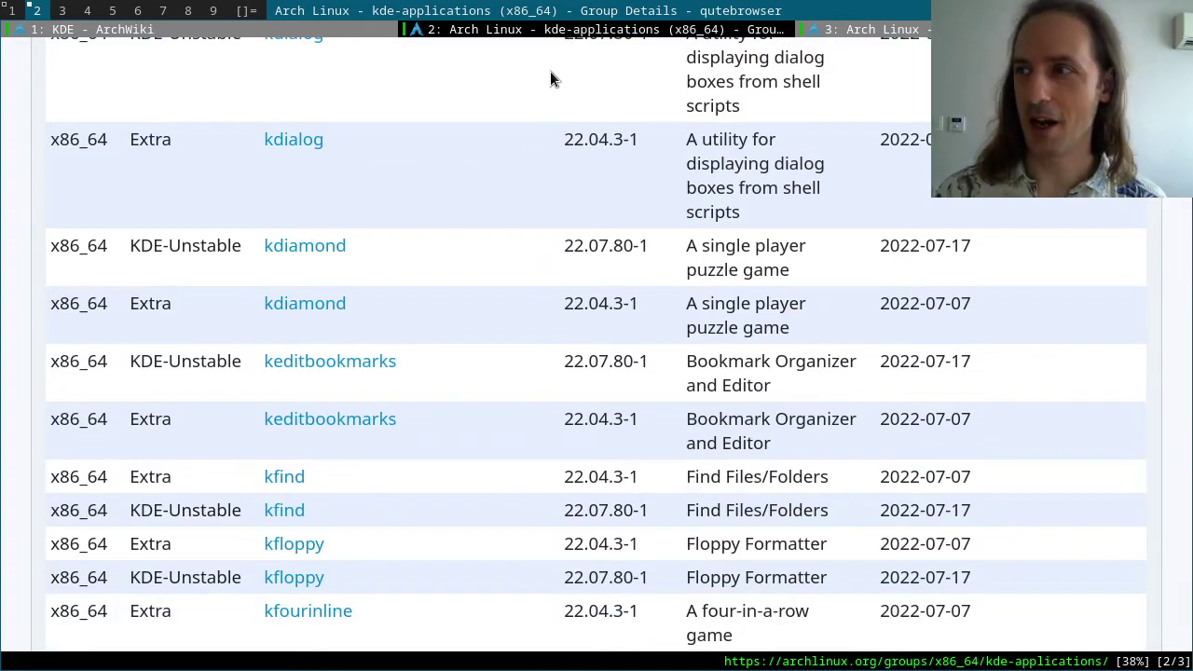
- Read further down the kde-applications list as far as the two konsole entries
scroll(437, 340, "down", 15)
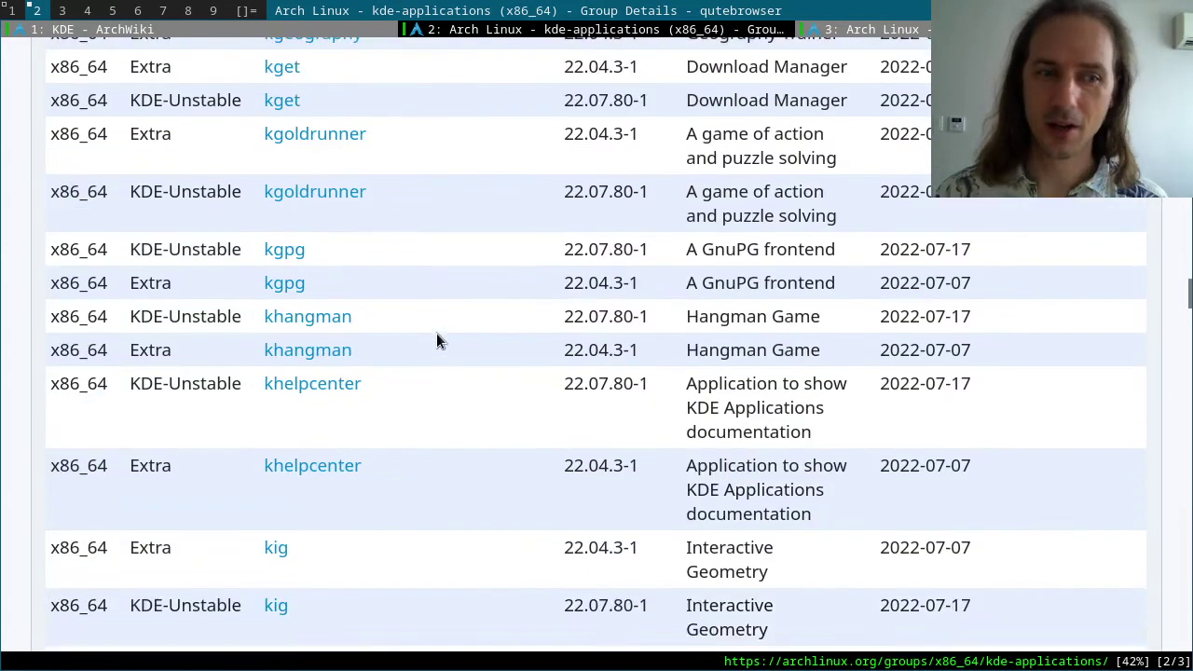
scroll(436, 340, "down", 13)
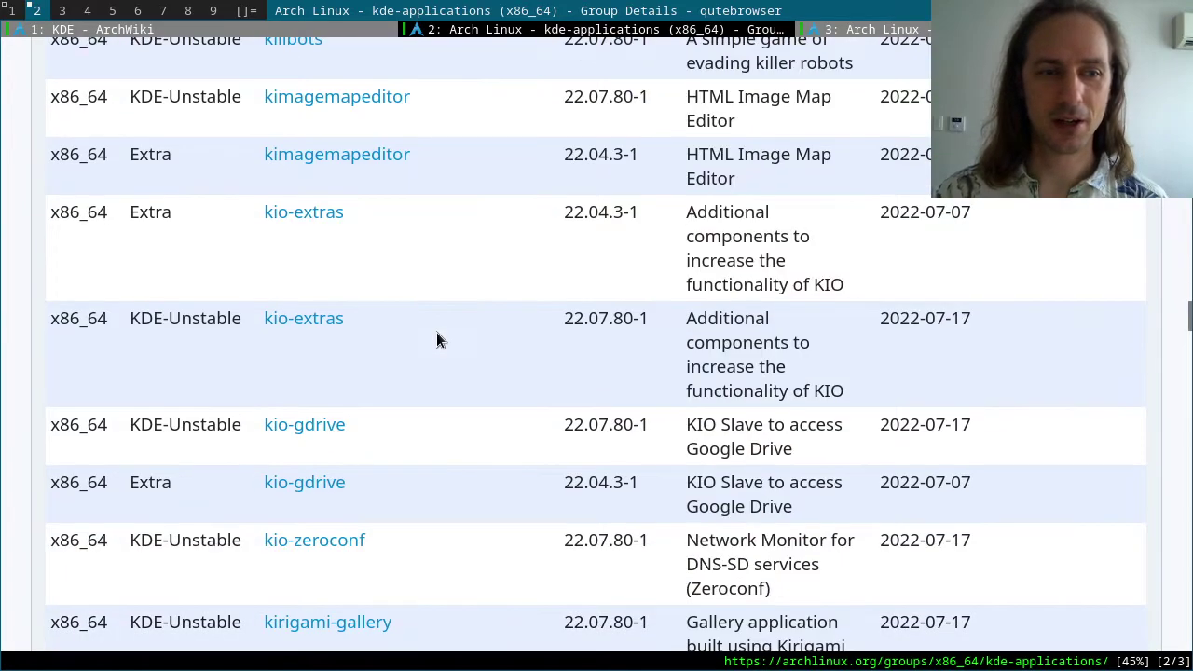
scroll(437, 340, "down", 18)
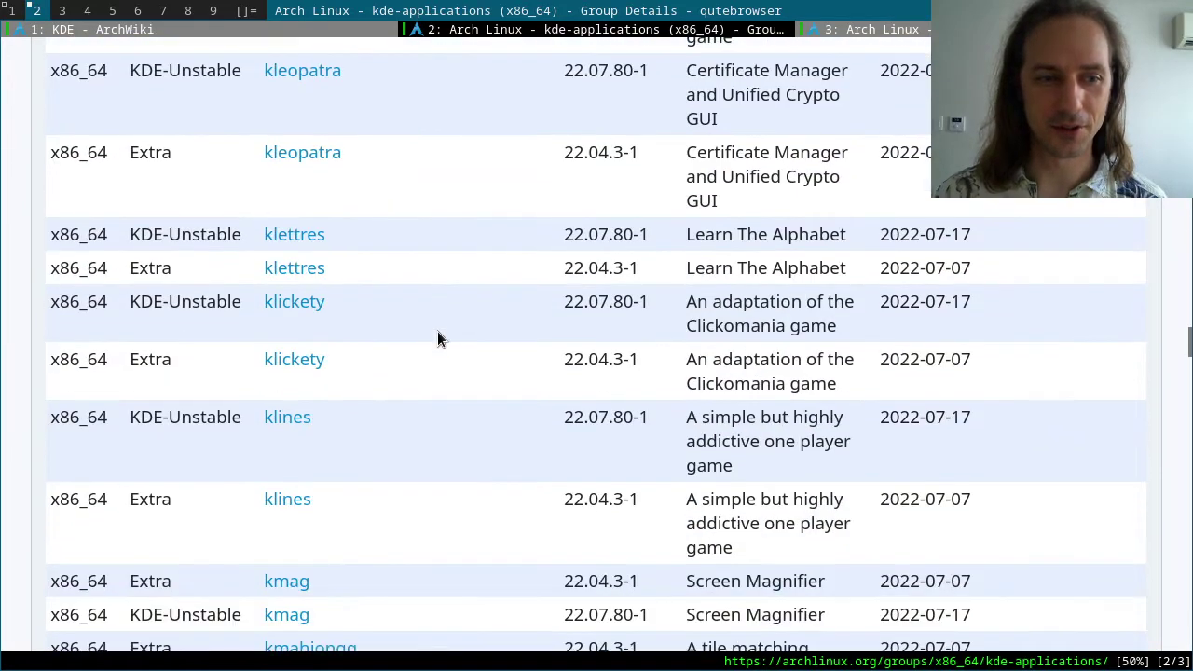
scroll(437, 339, "down", 15)
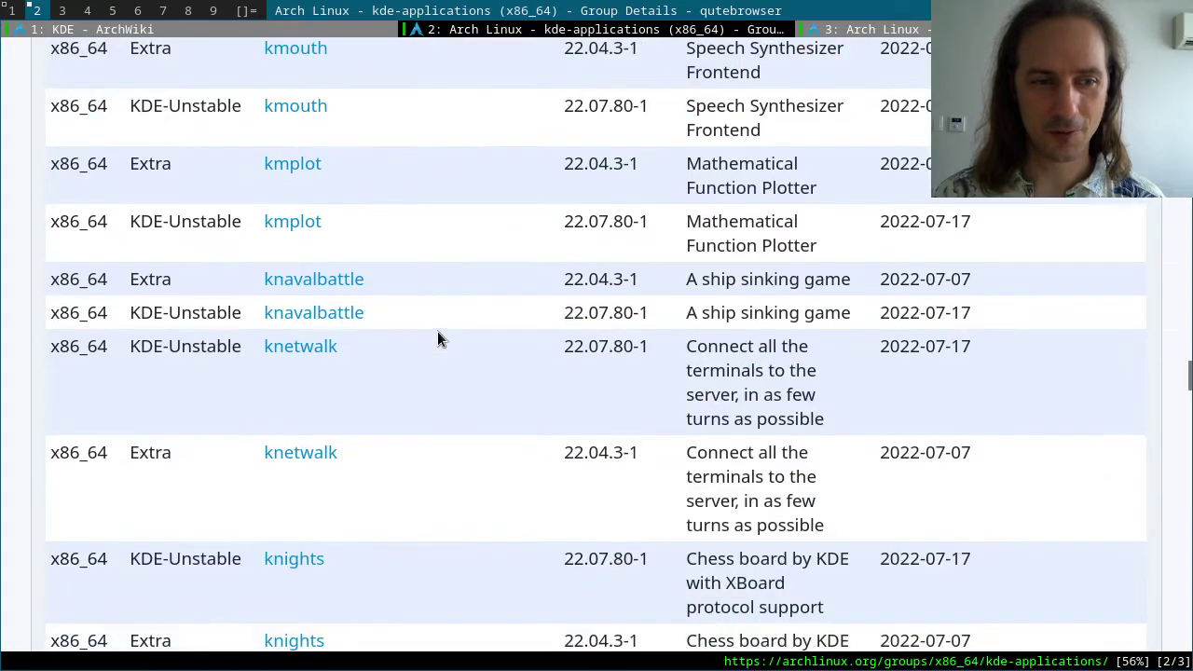
scroll(437, 339, "down", 6)
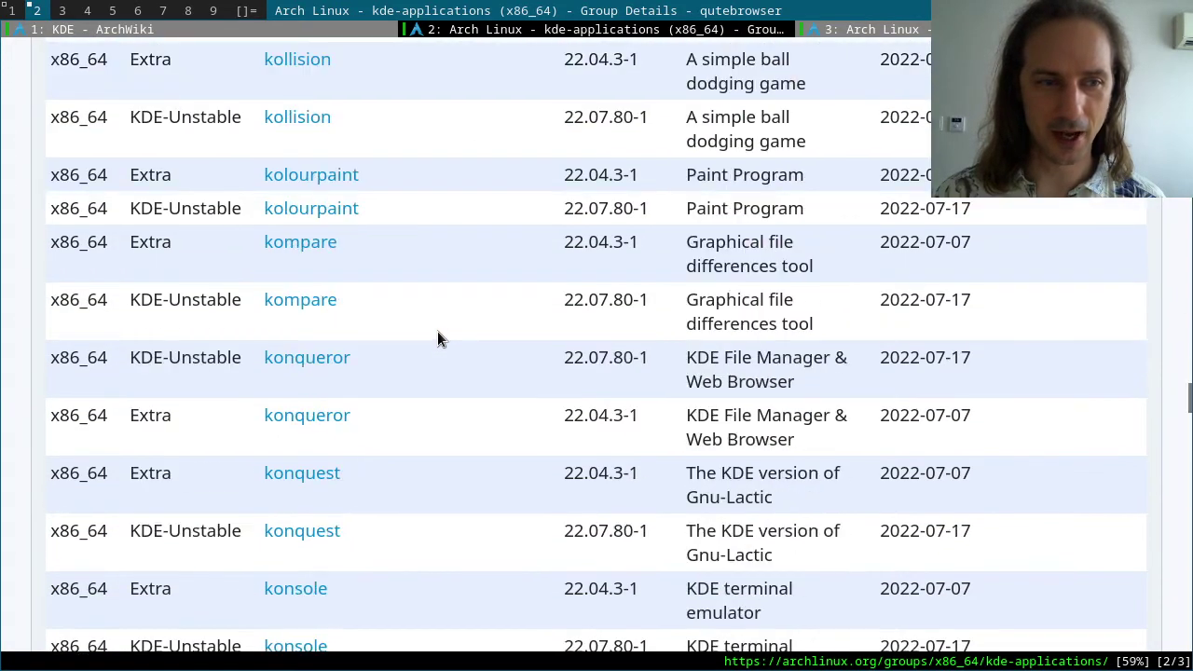
scroll(261, 503, "down", 3)
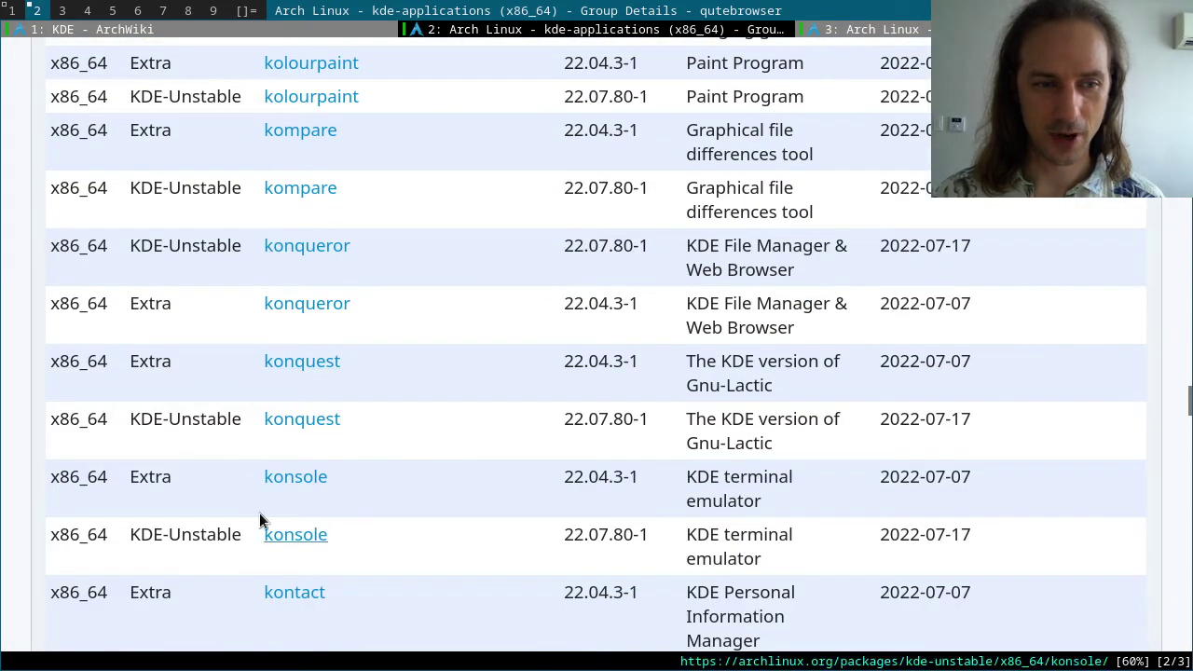
- Switch to the terminal, run sudo pacman -S plasma konsole dolphin, and enter the sudo password
left_click(11, 9)
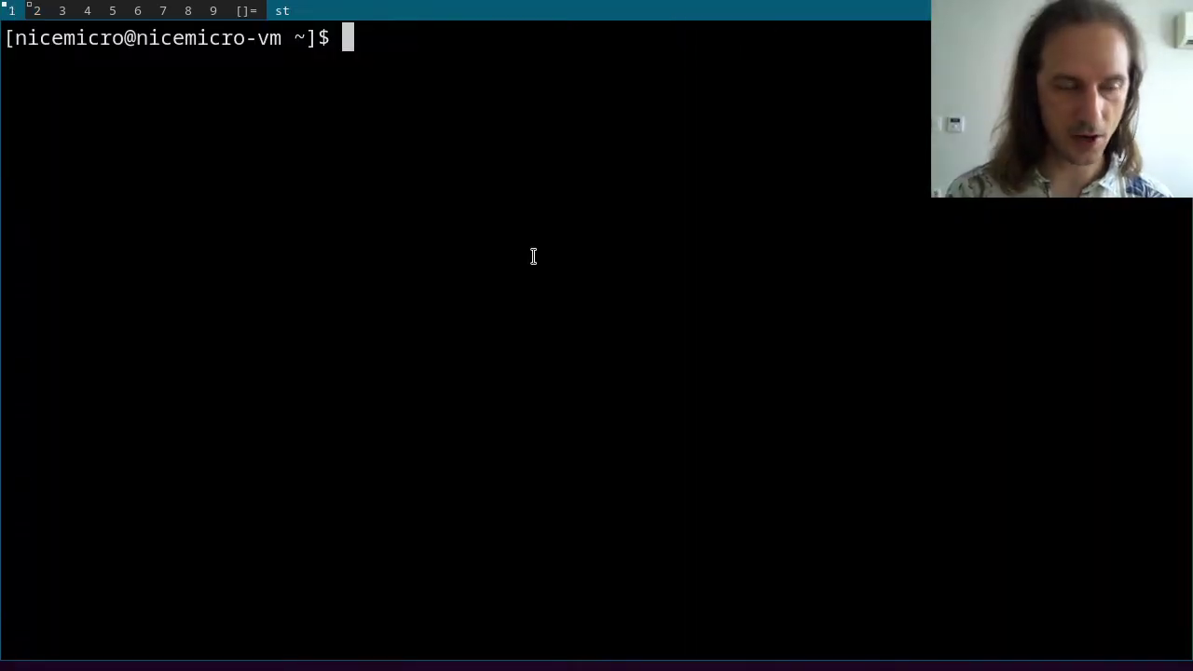
type("sudo poa")
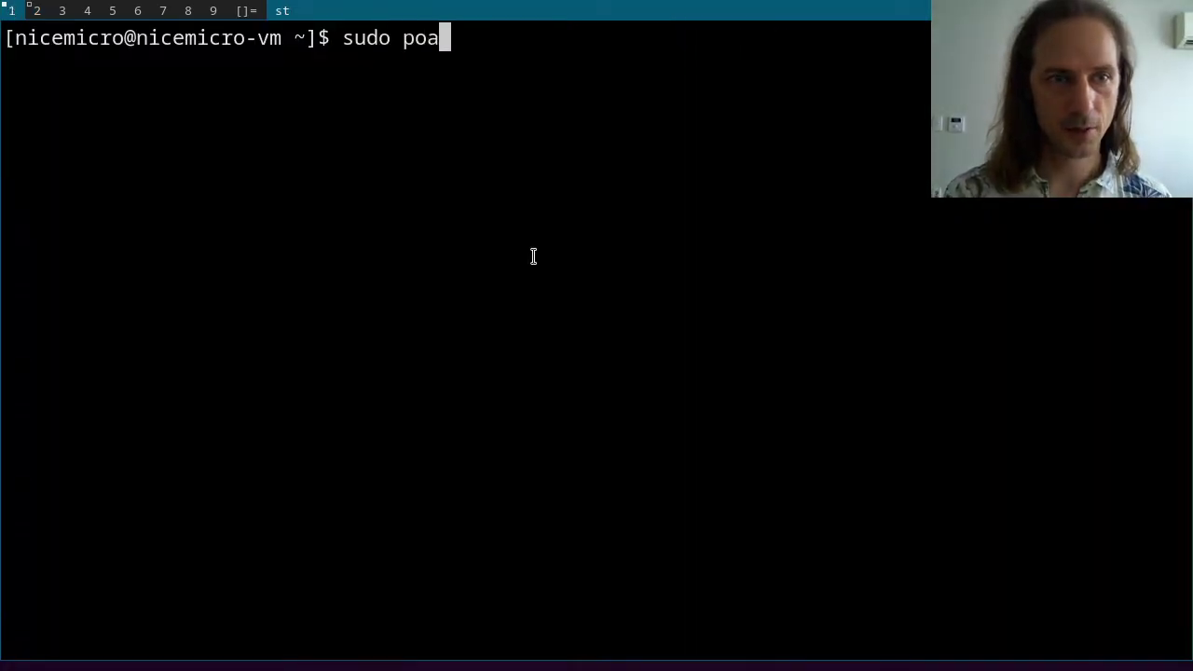
key("BackSpace")
key("BackSpace")
type("acman -S ")
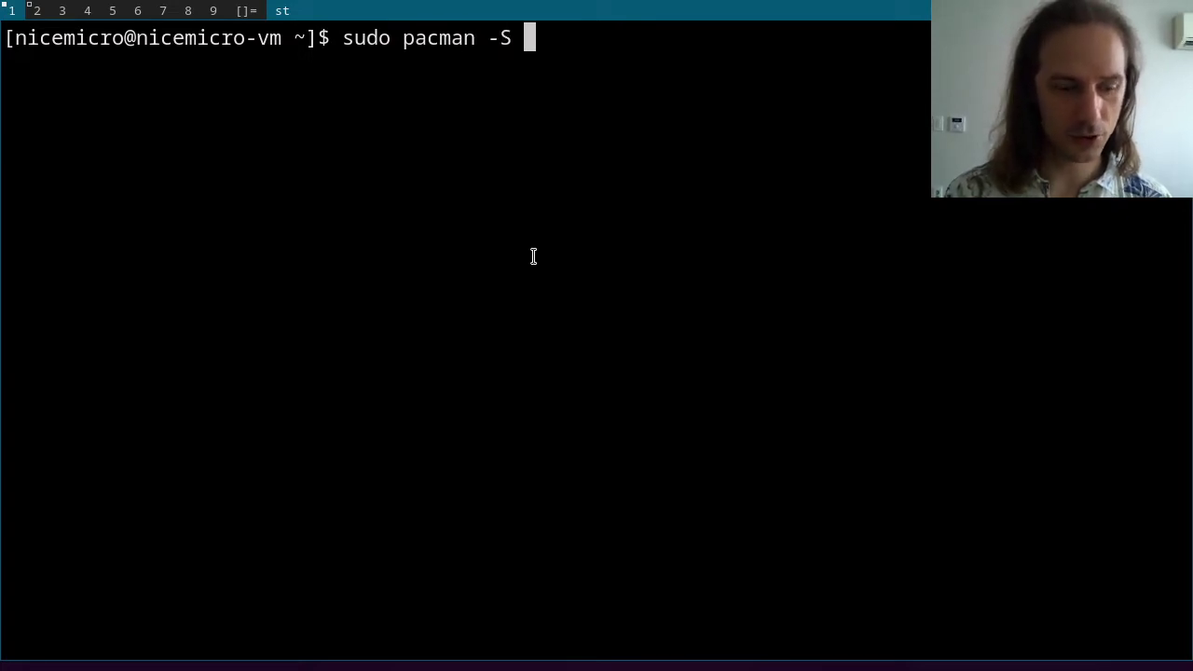
type("plasma ")
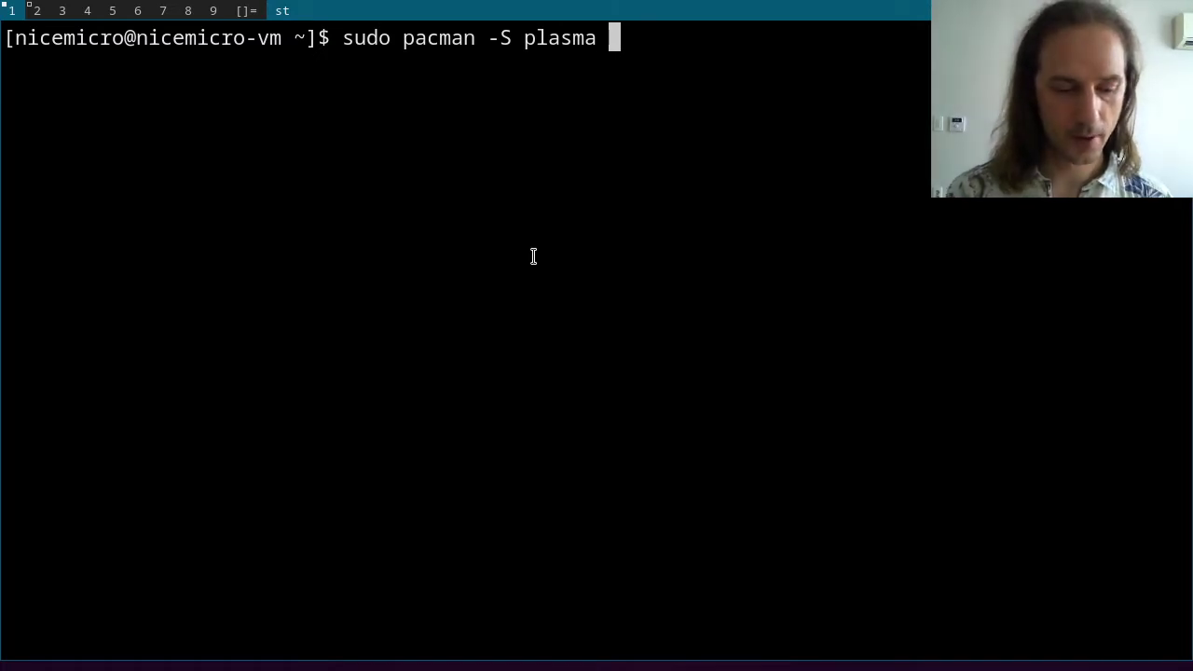
type("k")
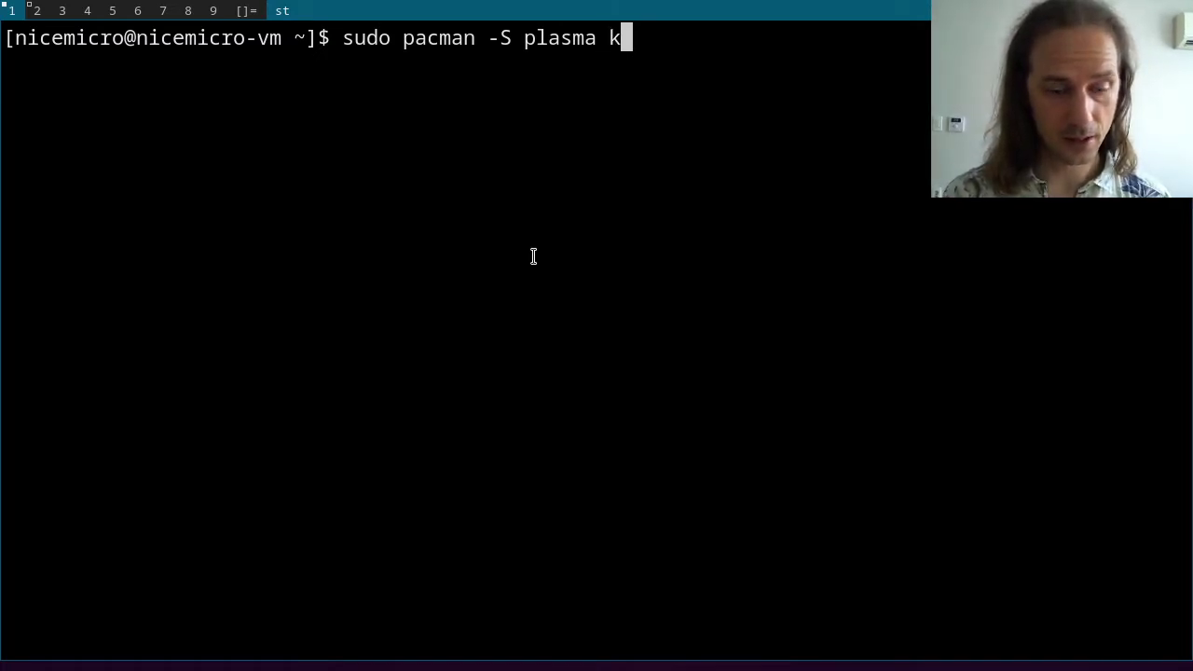
type("onsole dolphin")
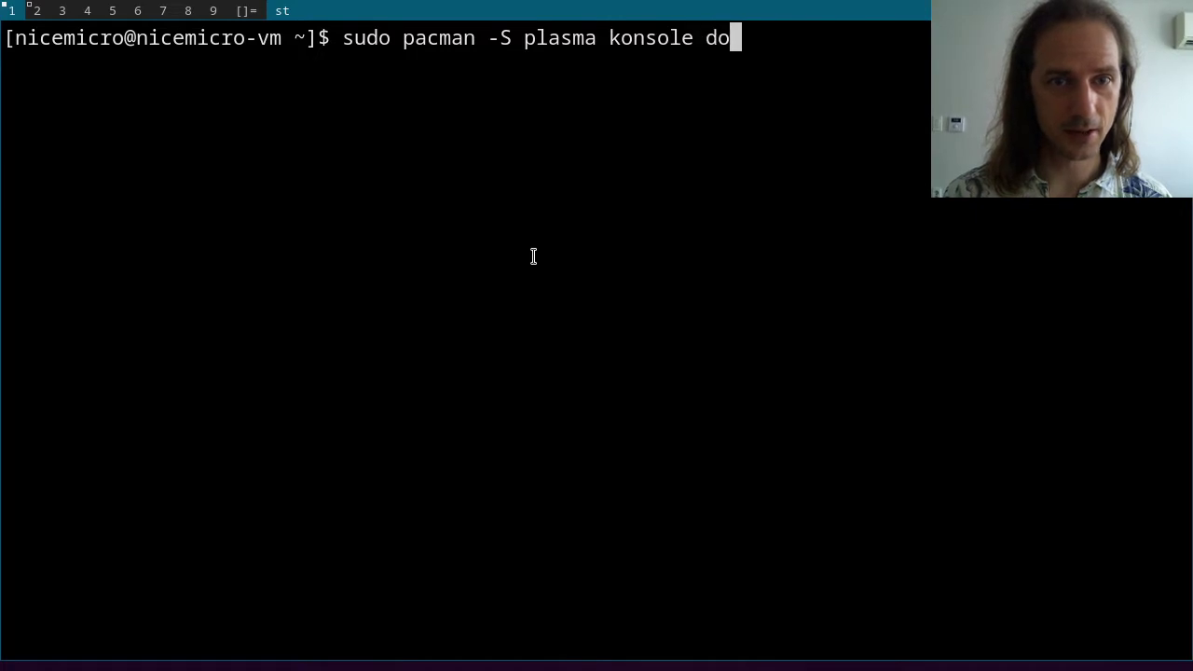
key("Return")
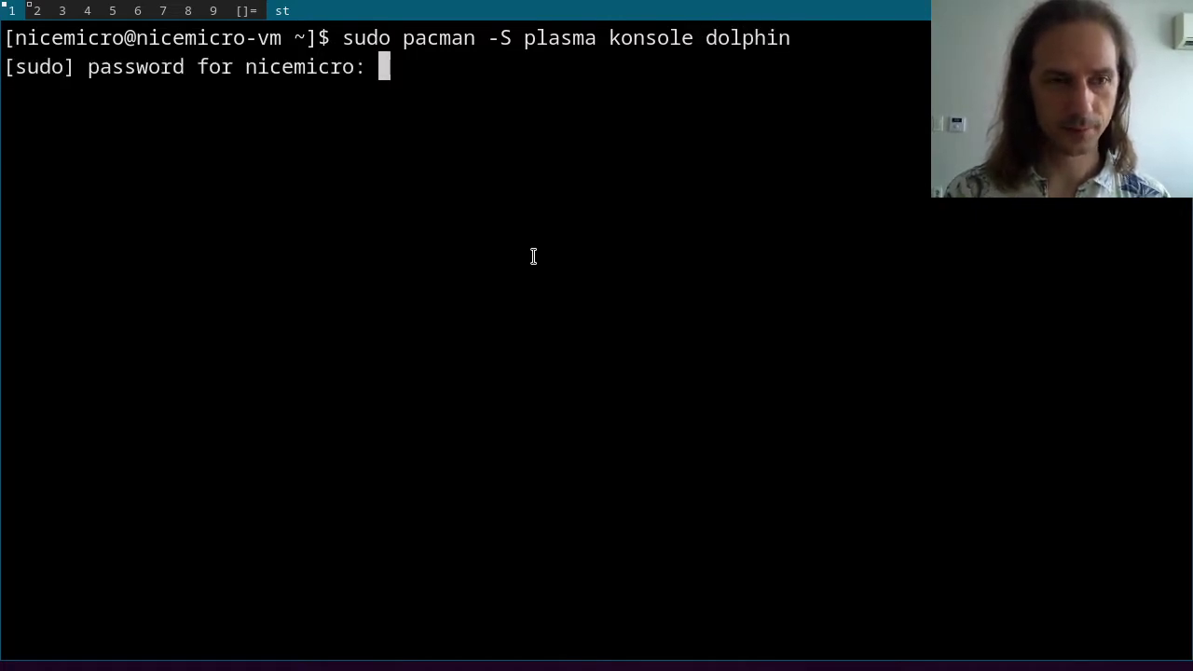
key("Return")
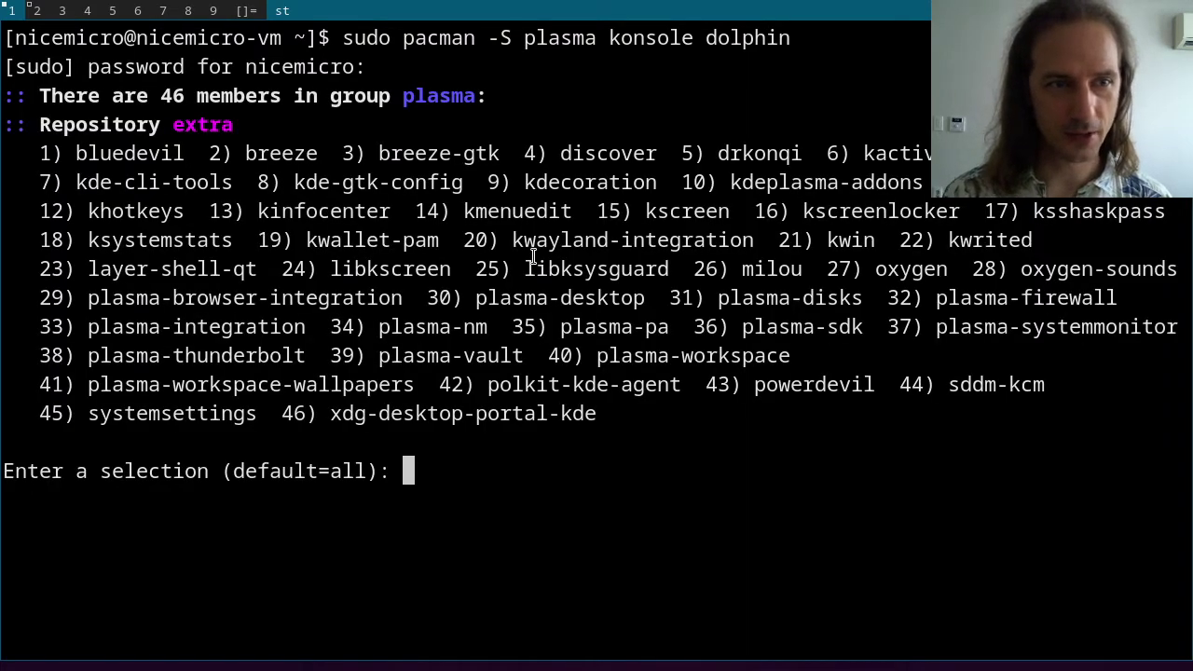
- Accept the default selection of all plasma group members and proceed with the package installation
key("Return")
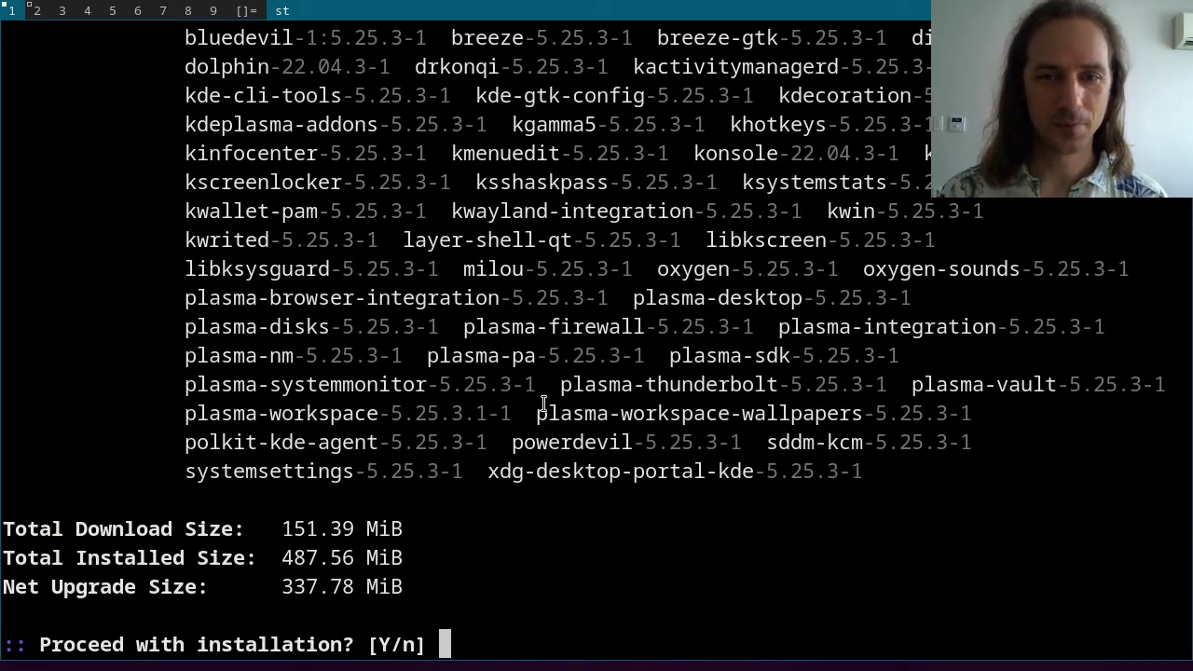
type("y")
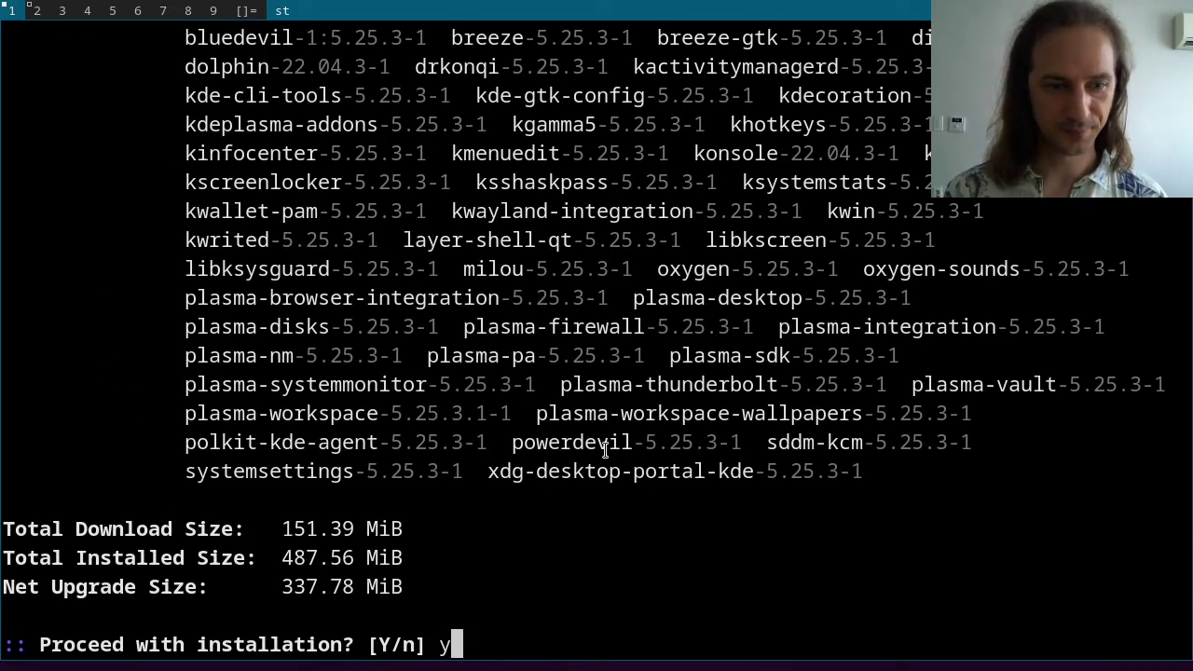
key("Return")
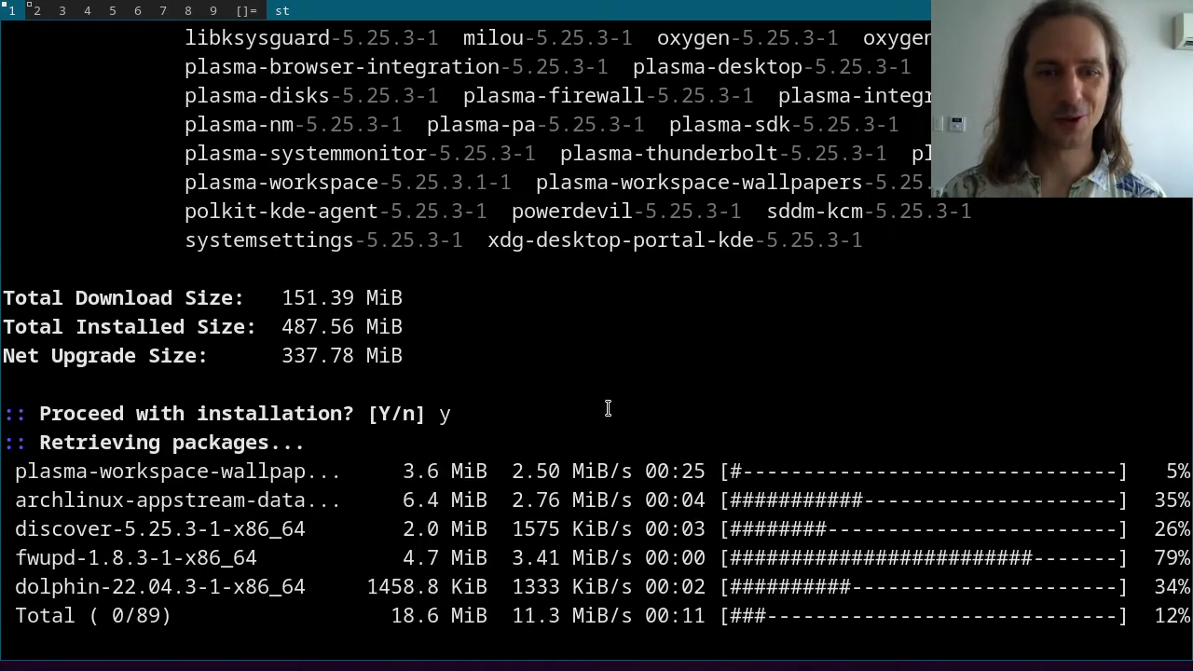
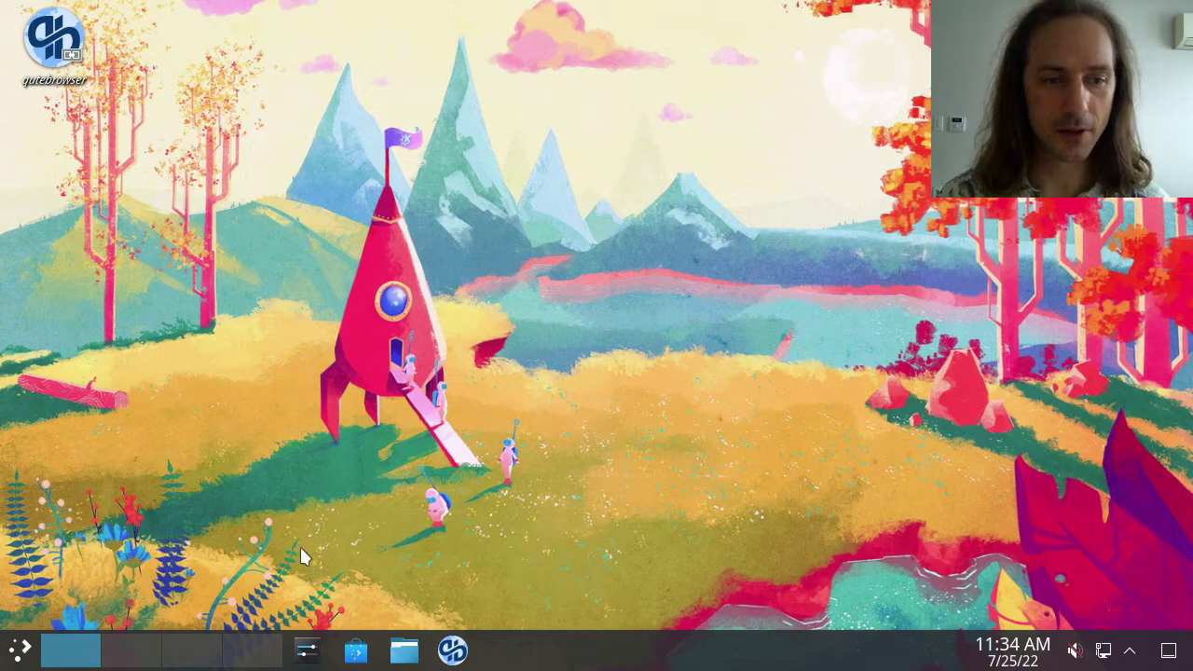
- Open the Dolphin file manager to view the Home folder, move its window clear, and close it
left_click(400, 648)
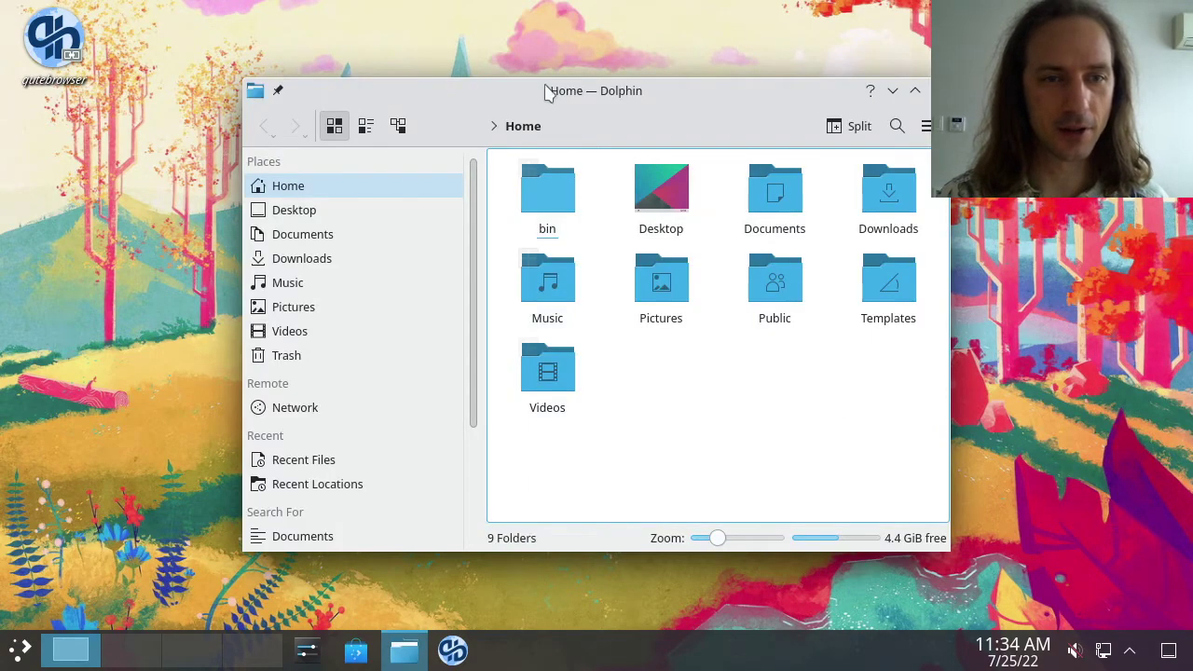
left_click_drag(546, 21, 374, 35)
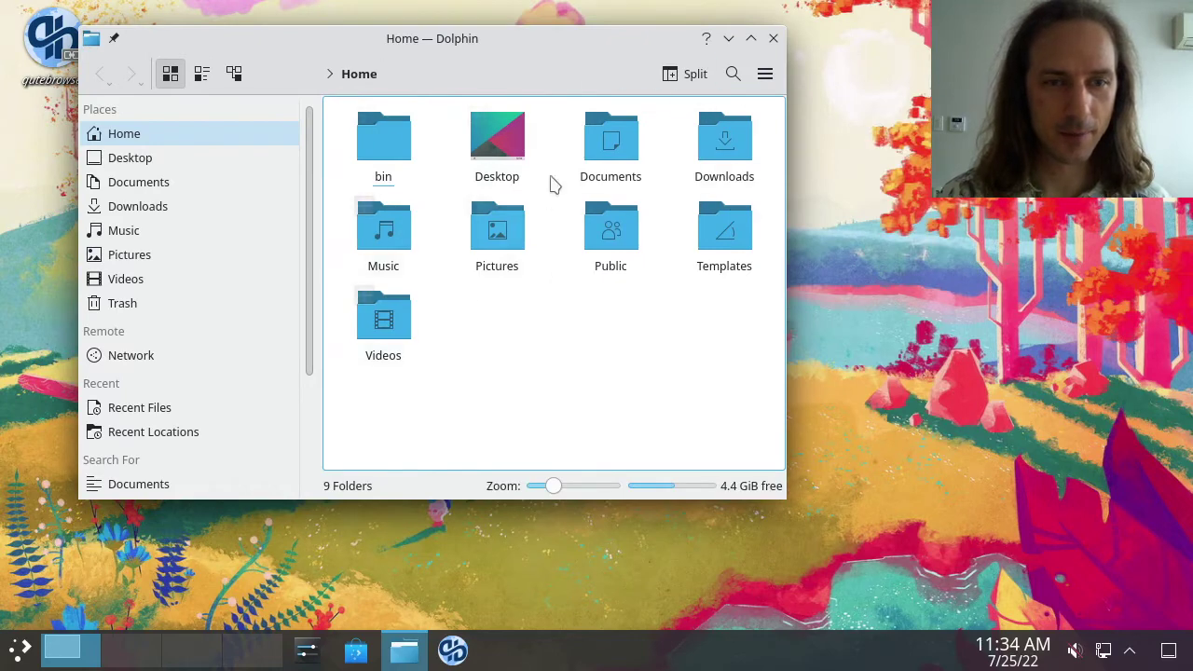
left_click(773, 38)
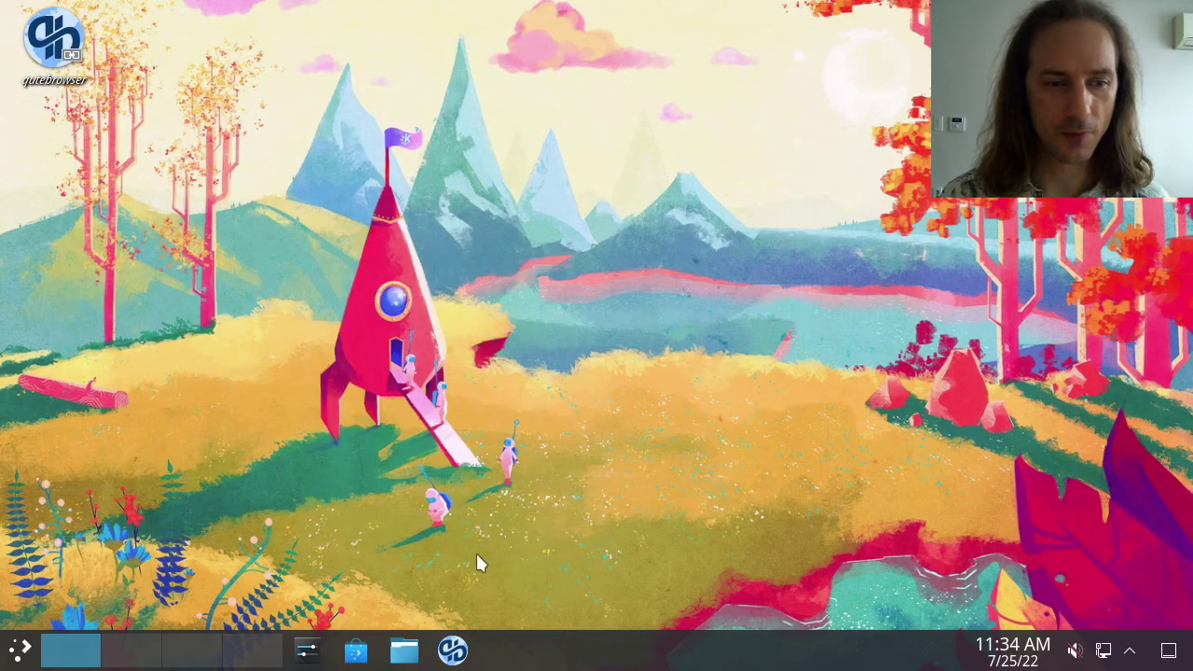
- Open Discover and browse the GNOME/GTK Application Styles under Application Addons, returning to the main category list
left_click(359, 653)
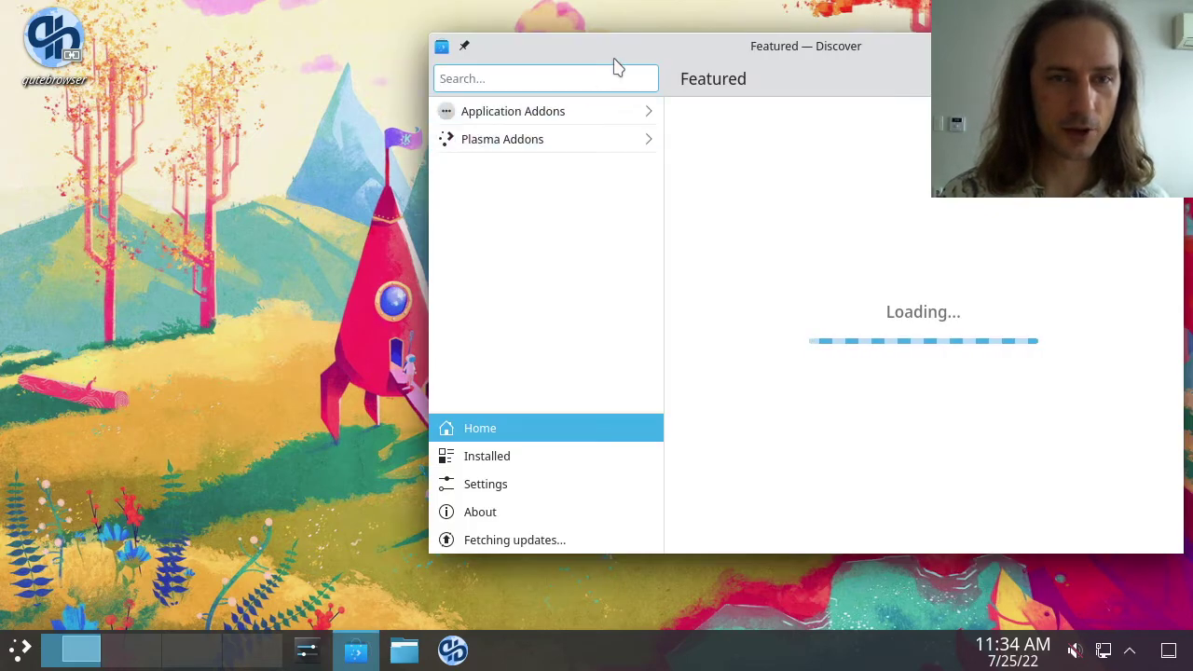
left_click_drag(519, 51, 281, 19)
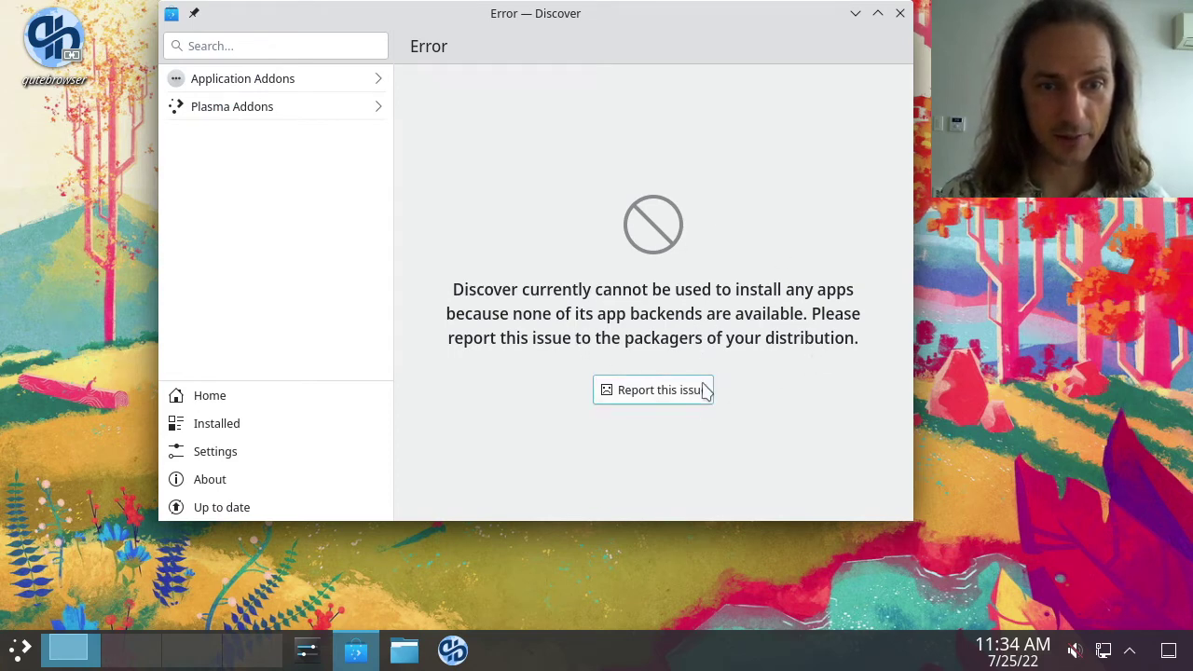
left_click(248, 89)
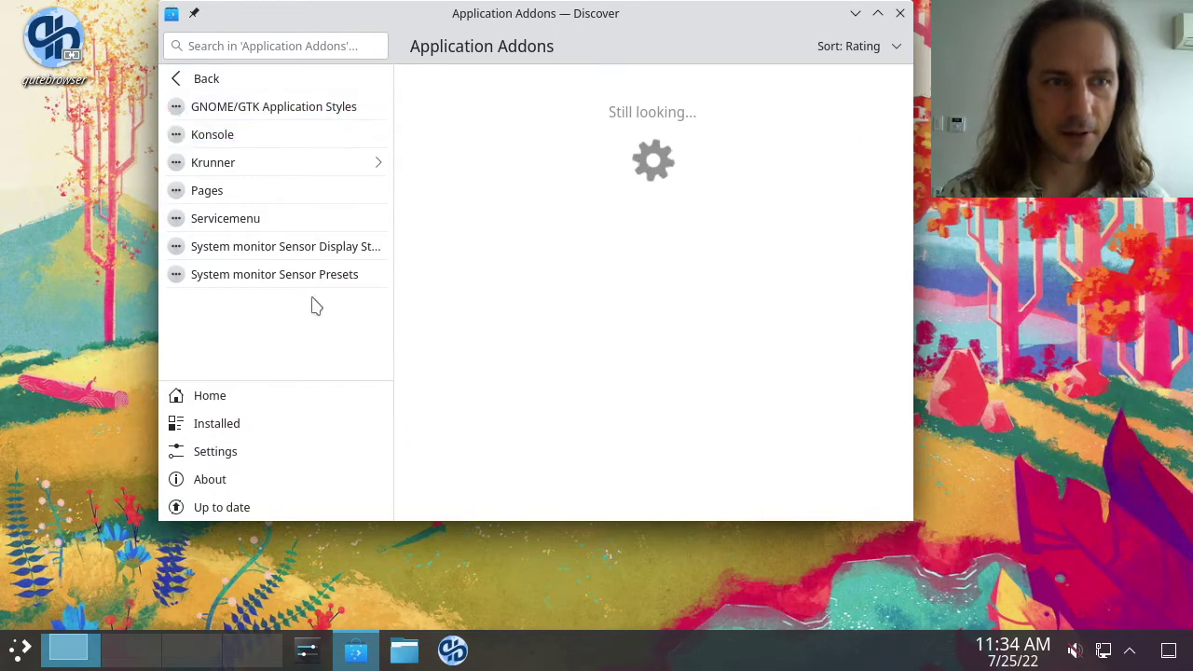
left_click(306, 115)
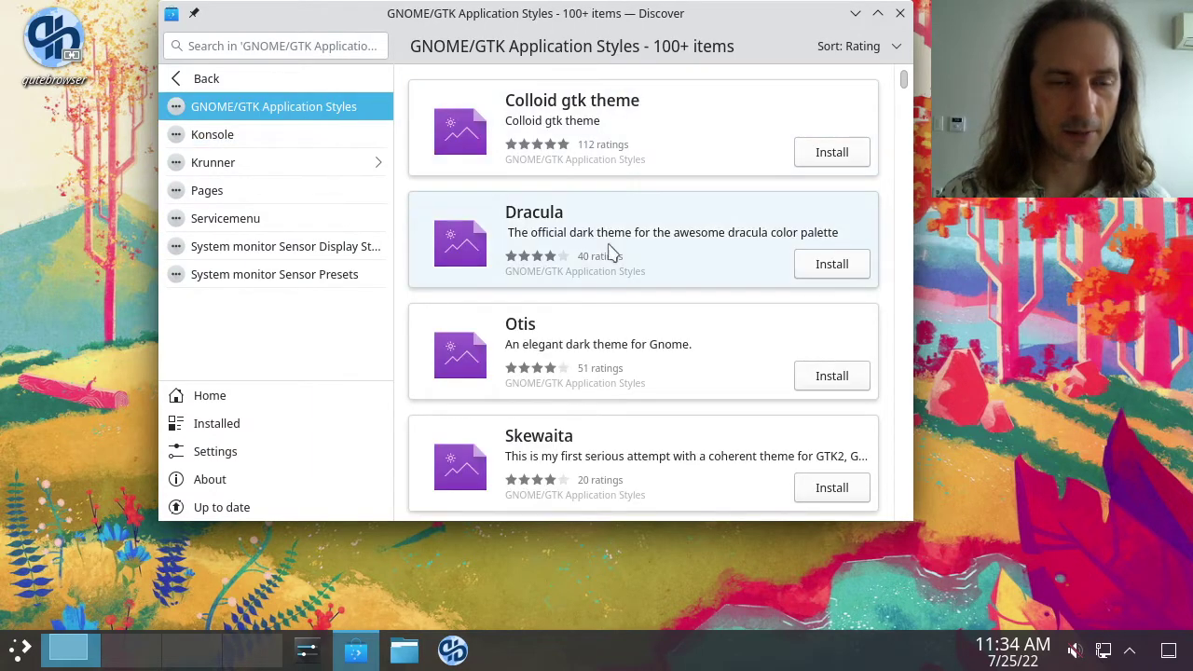
scroll(599, 415, "down", 5)
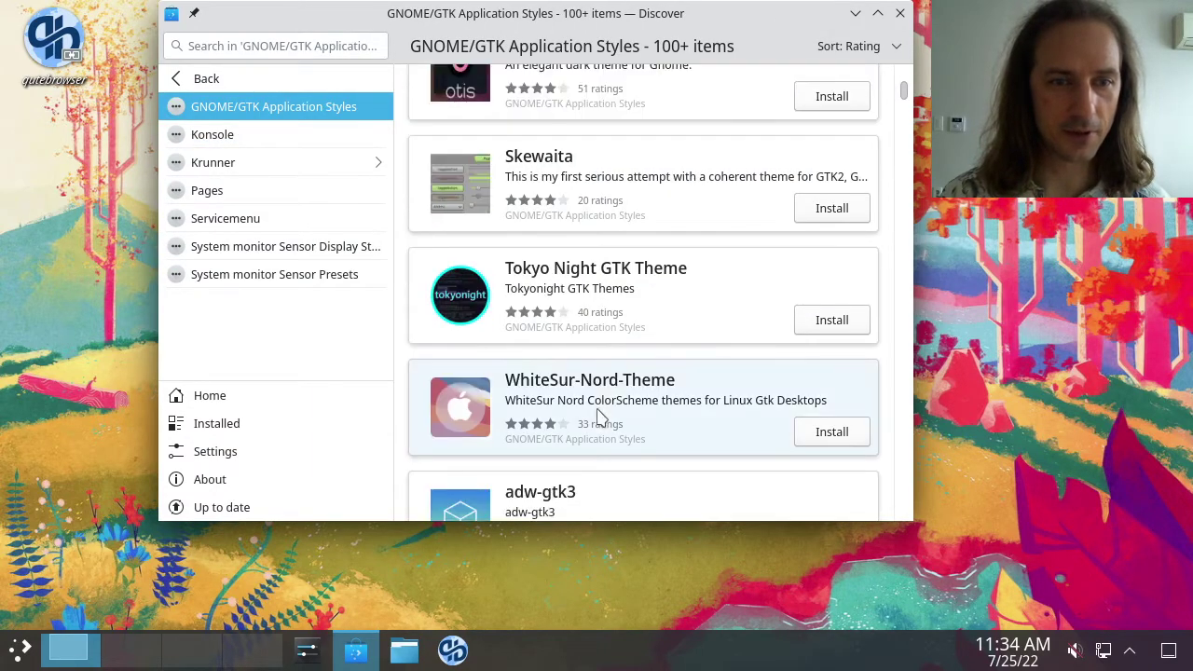
left_click(234, 140)
left_click(173, 82)
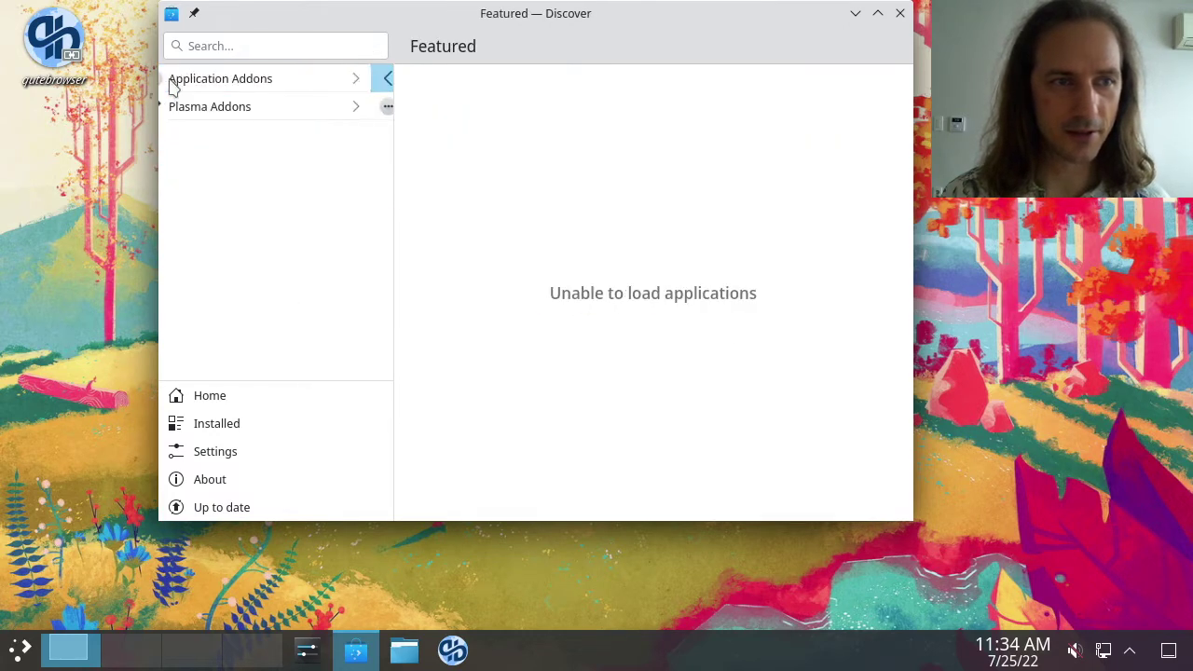
- Browse the Plasma Addons categories in Discover and look through the available cursor themes
left_click(186, 110)
left_click(228, 220)
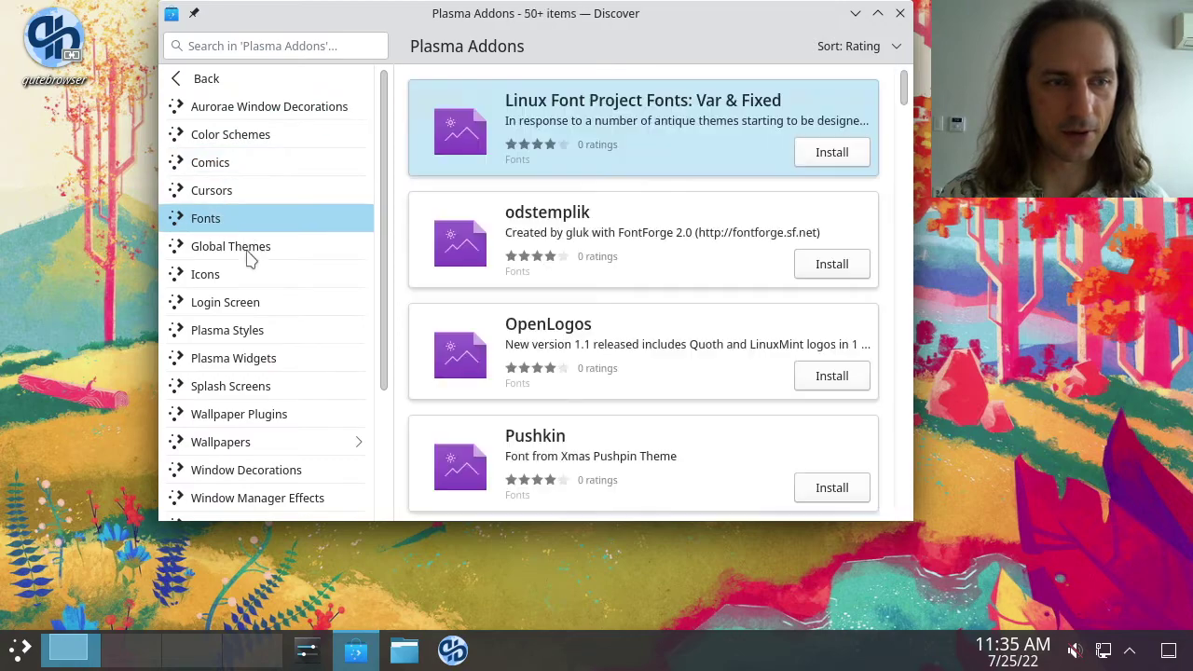
left_click(246, 332)
left_click(246, 274)
left_click(234, 220)
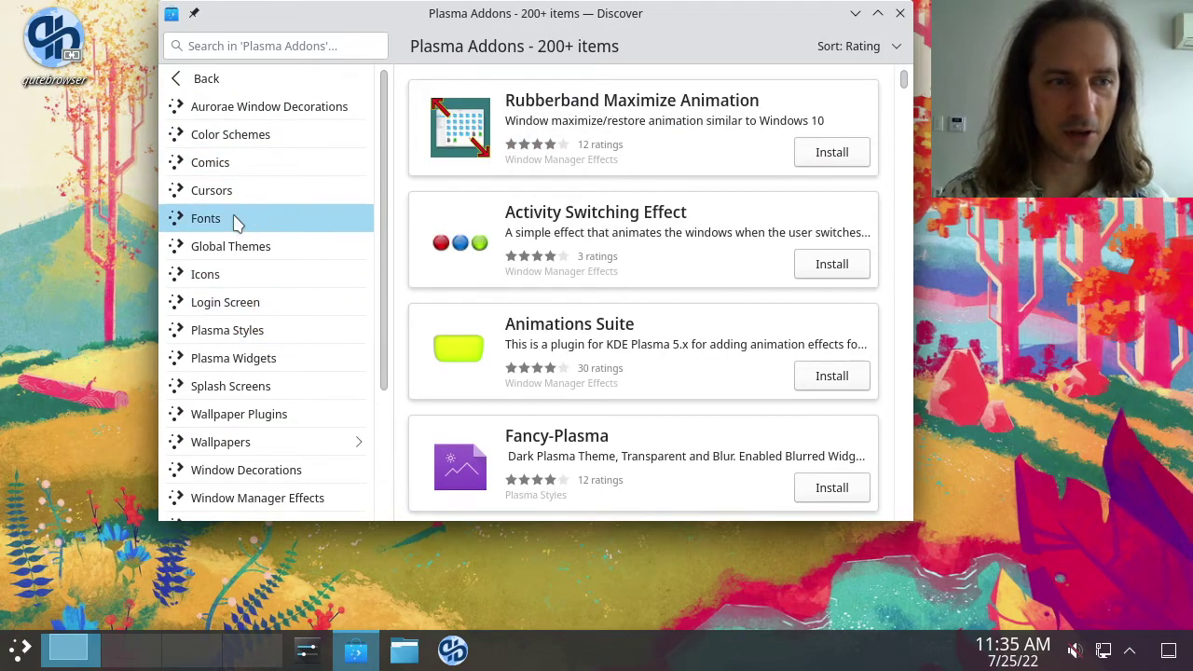
left_click(234, 196)
scroll(671, 321, "down", 2)
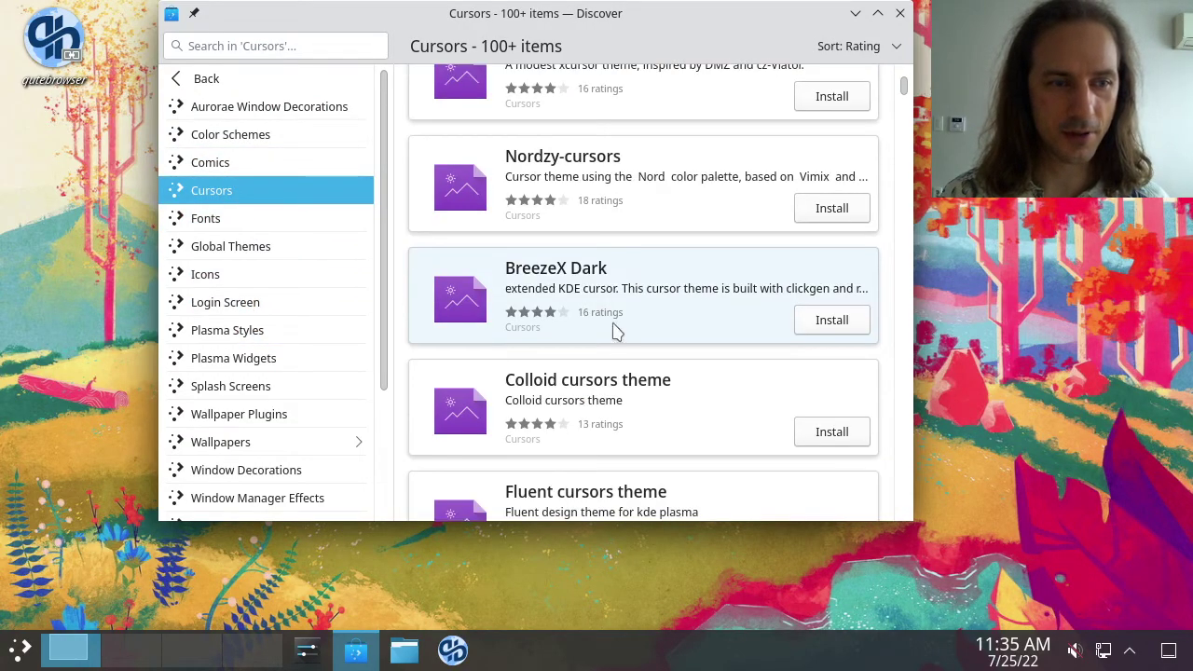
- View the Wallpapers addons and their Wallpapers KDE Plasma subcategory, and close Discover
left_click(280, 442)
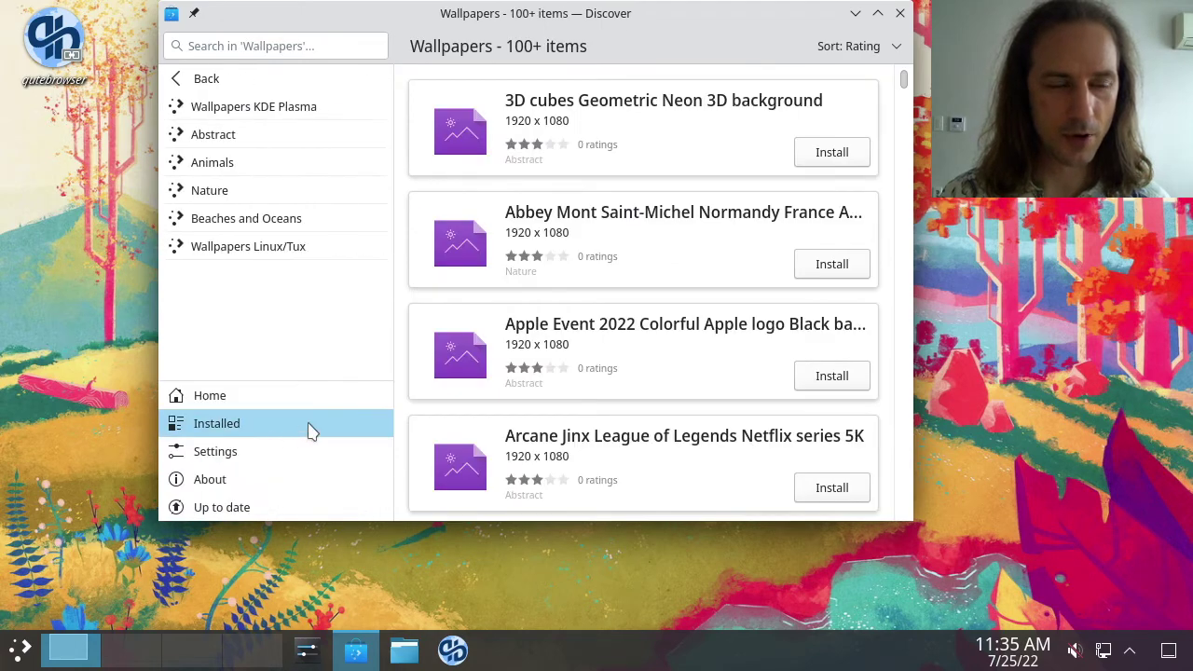
left_click(280, 114)
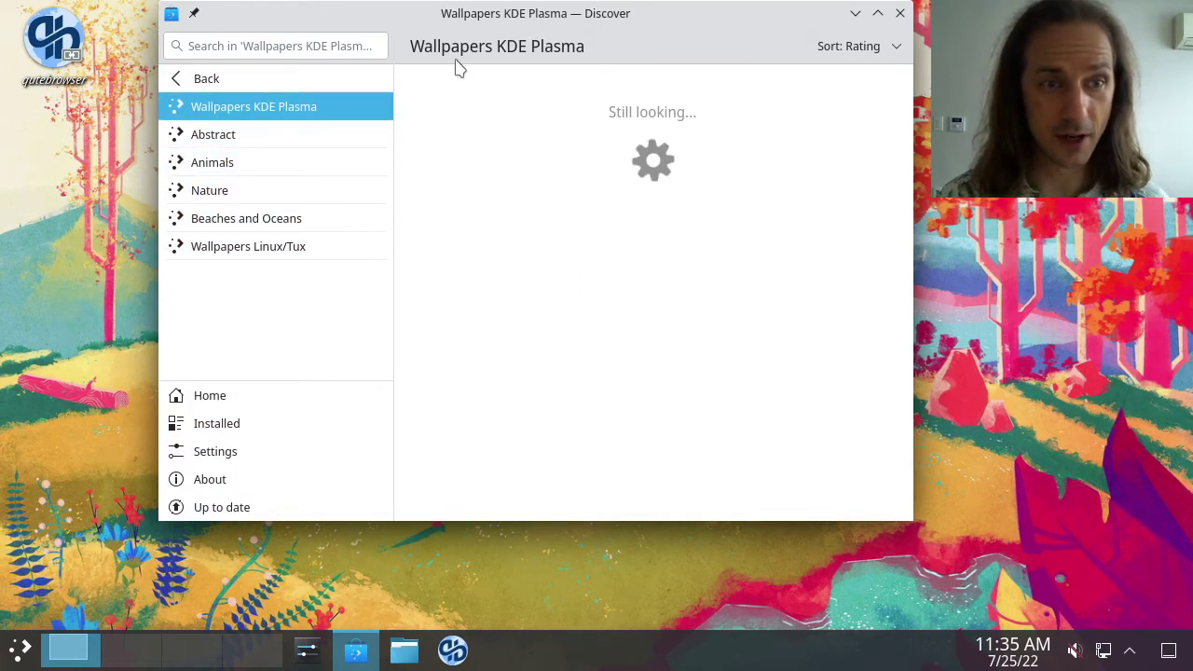
left_click_drag(488, 18, 740, 35)
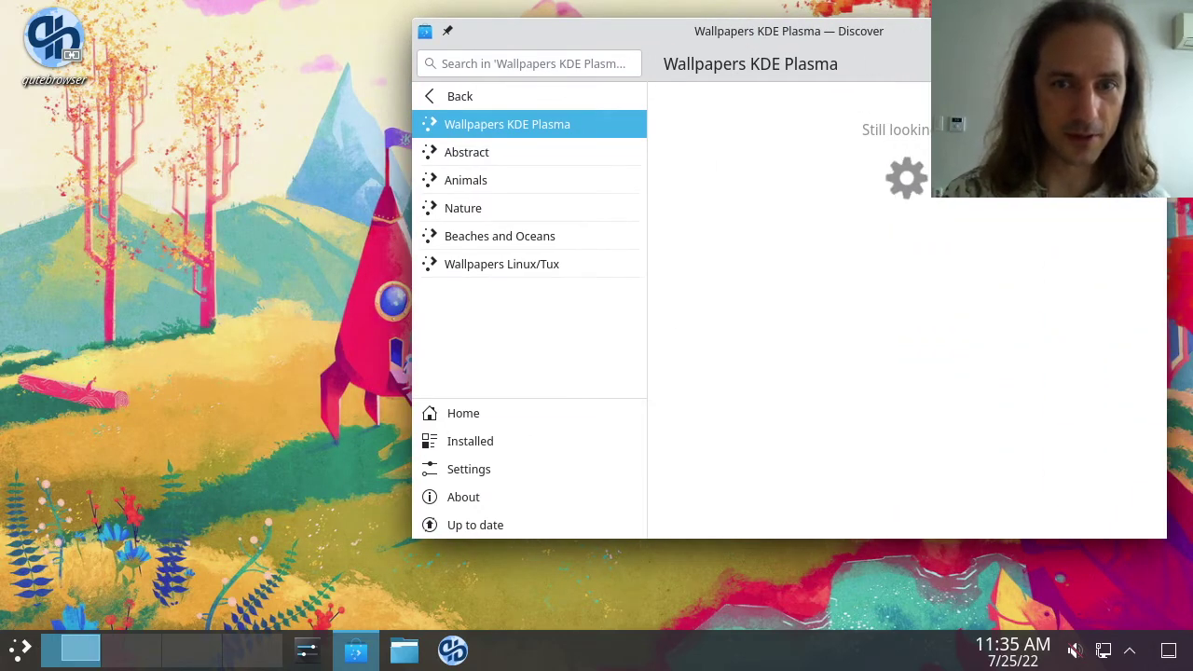
key("ctrl+q")
- Browse the installed applications, open Plasma Global Theme Explorer from the Development category, and move its window clear
left_click(8, 650)
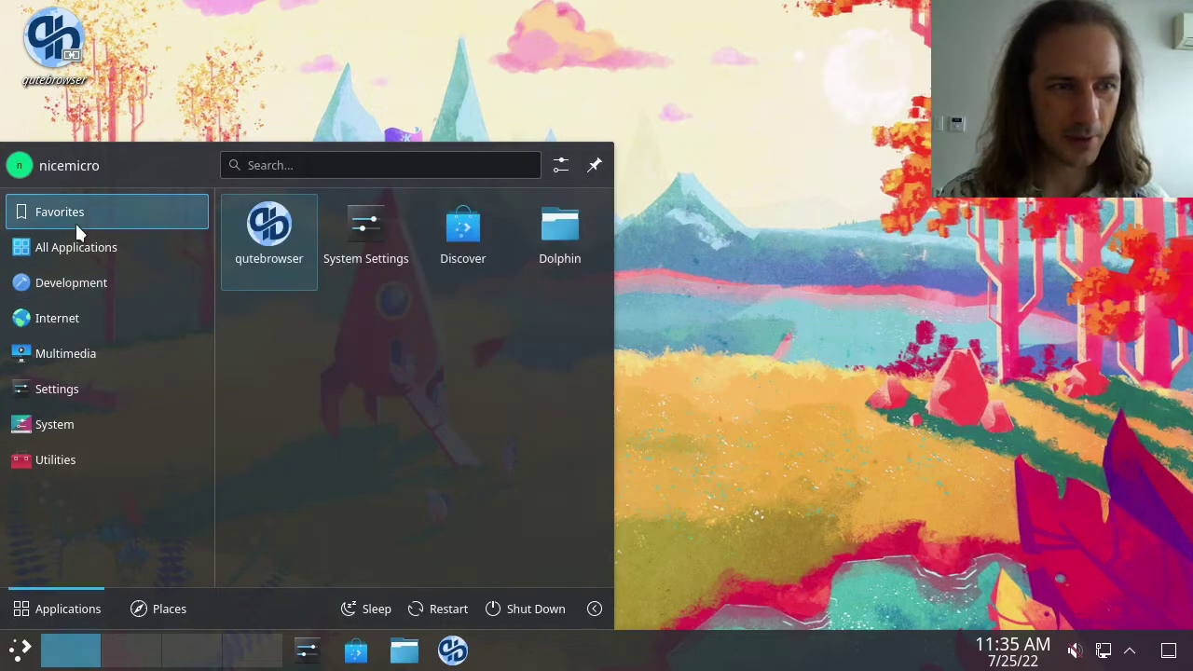
mouse_move(80, 248)
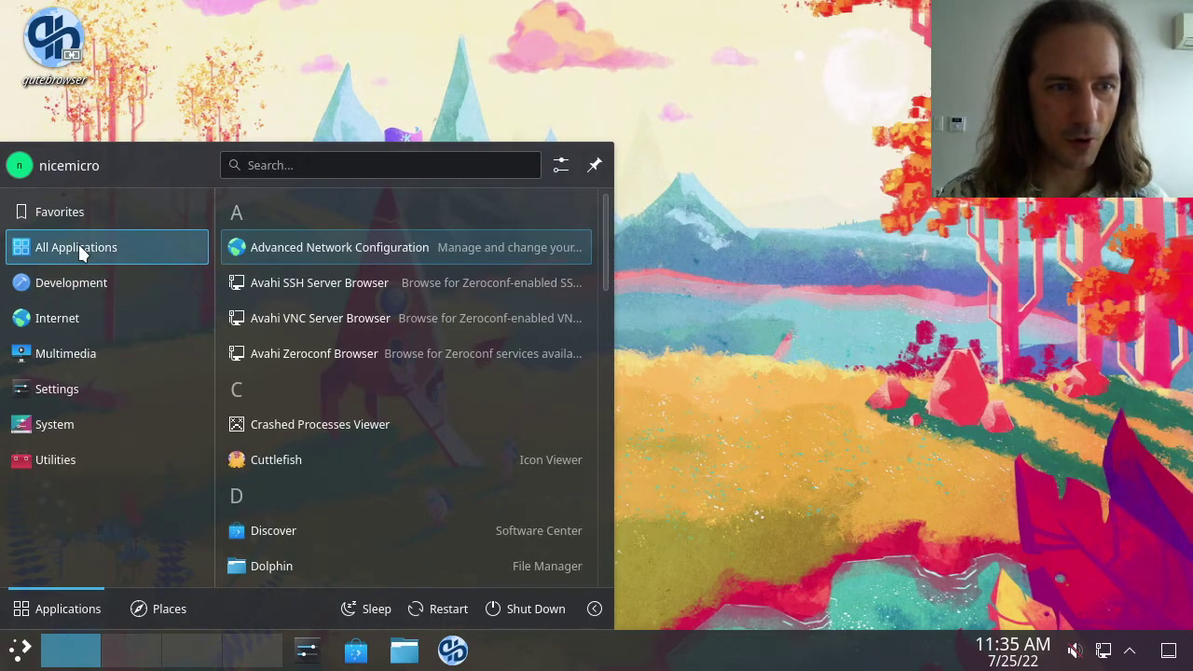
mouse_move(85, 276)
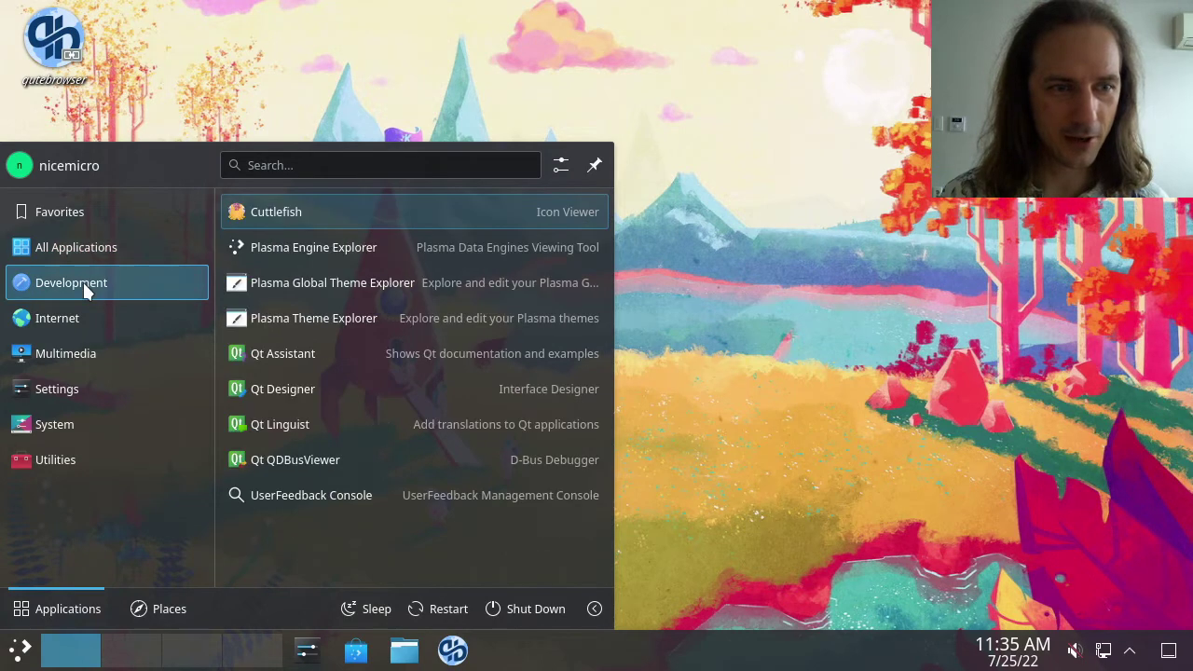
mouse_move(209, 318)
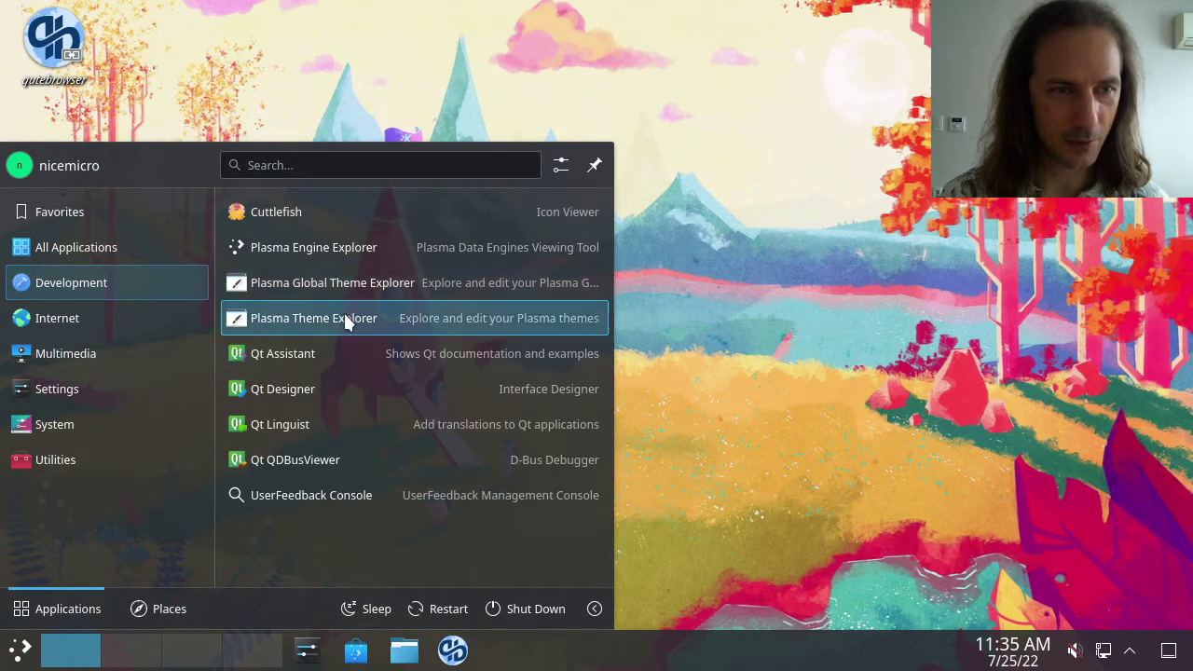
left_click(347, 286)
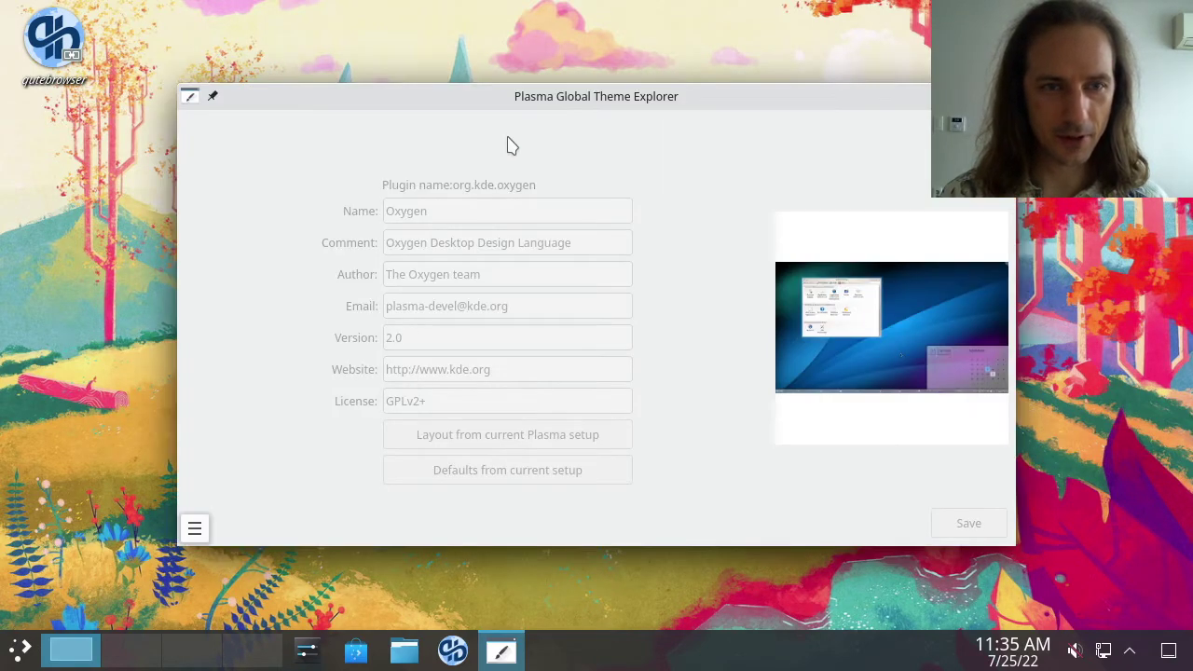
left_click_drag(520, 110, 485, 67)
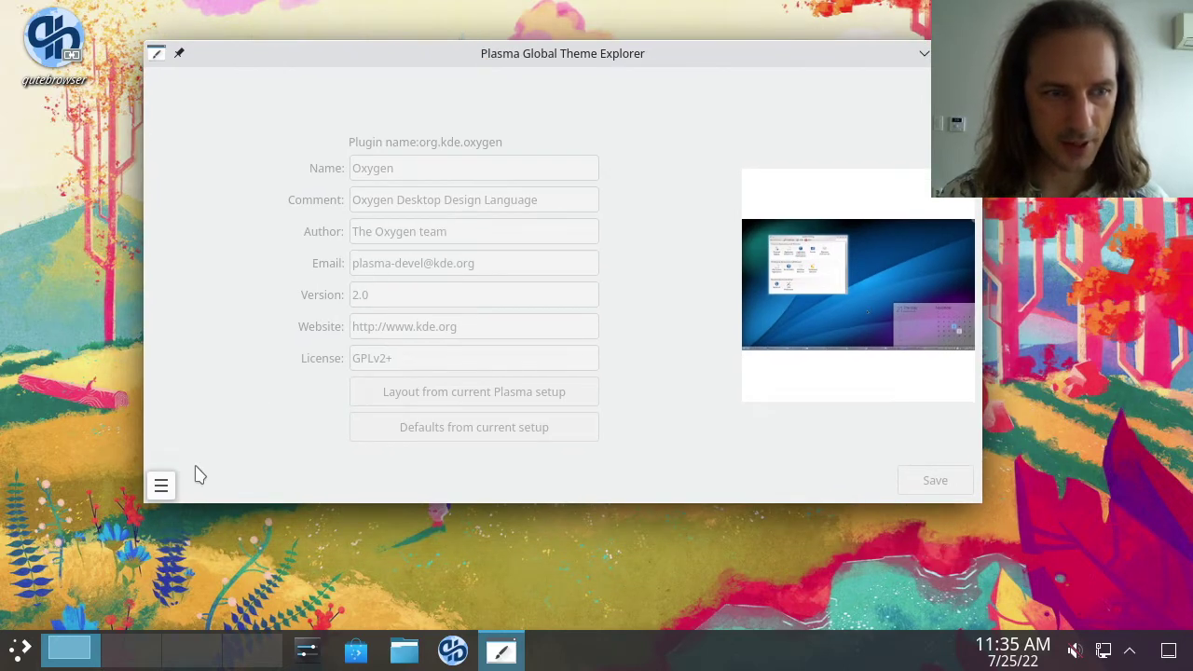
- View the theme options for Oxygen in Plasma Global Theme Explorer, including the theme selector, and close the program
left_click(171, 488)
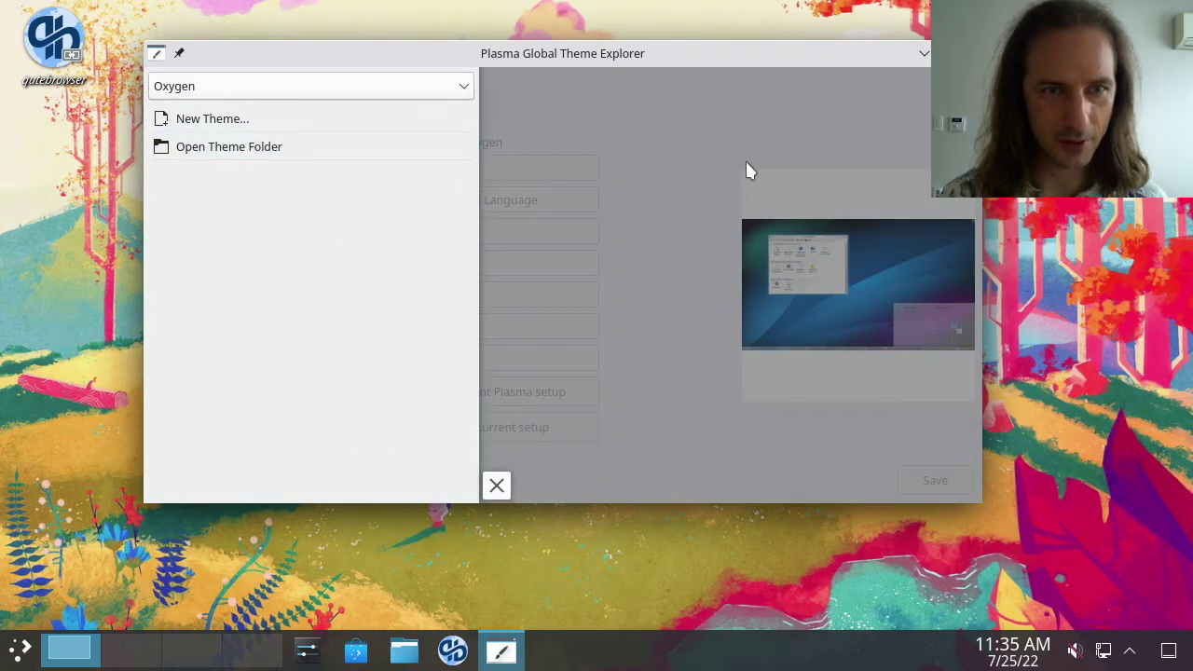
left_click(367, 89)
left_click(367, 90)
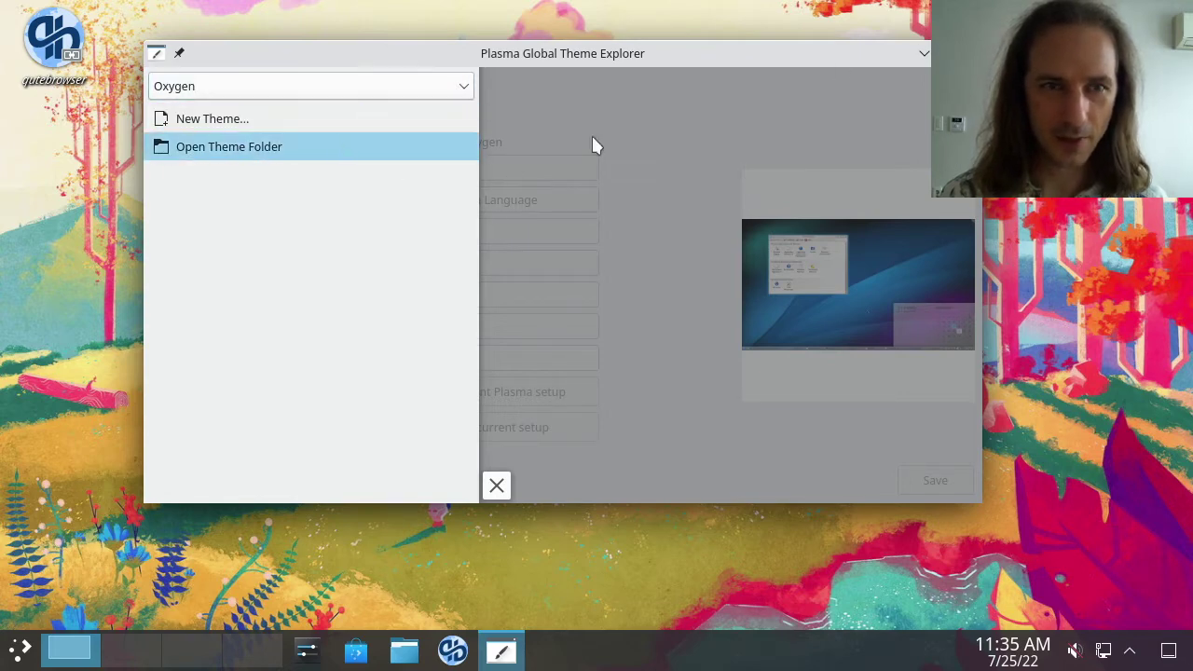
key("ctrl+q")
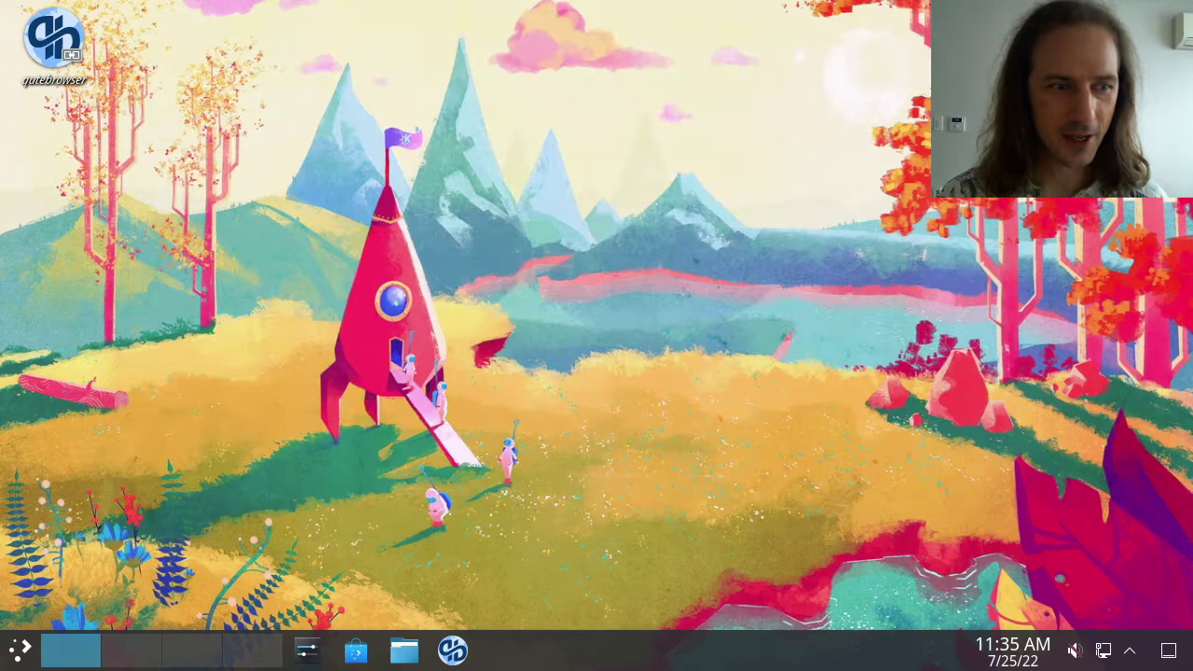
- Look through the Development, Multimedia, Settings and System application categories, open Konsole, and enlarge its window
left_click(19, 650)
mouse_move(82, 291)
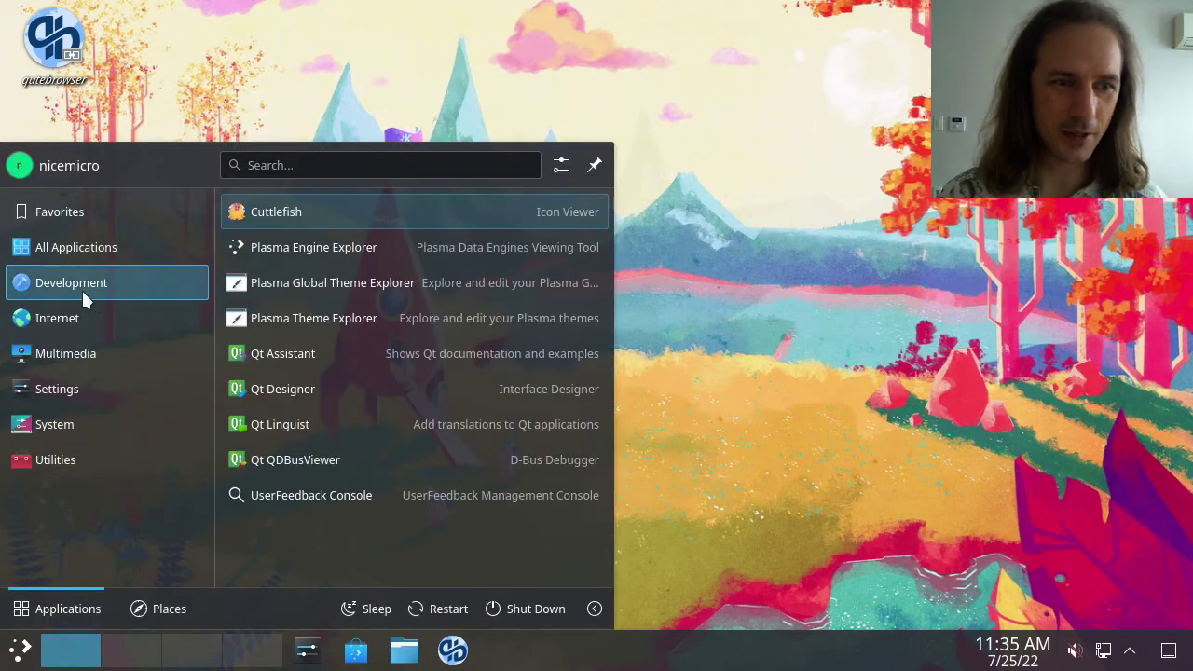
mouse_move(83, 358)
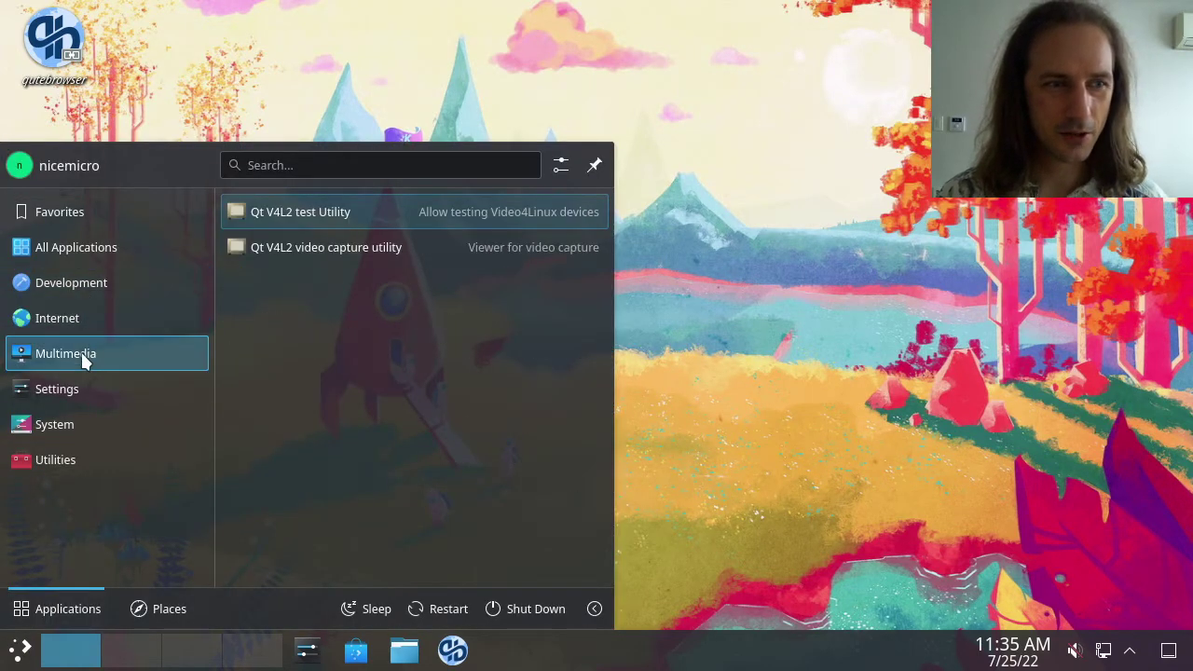
mouse_move(83, 389)
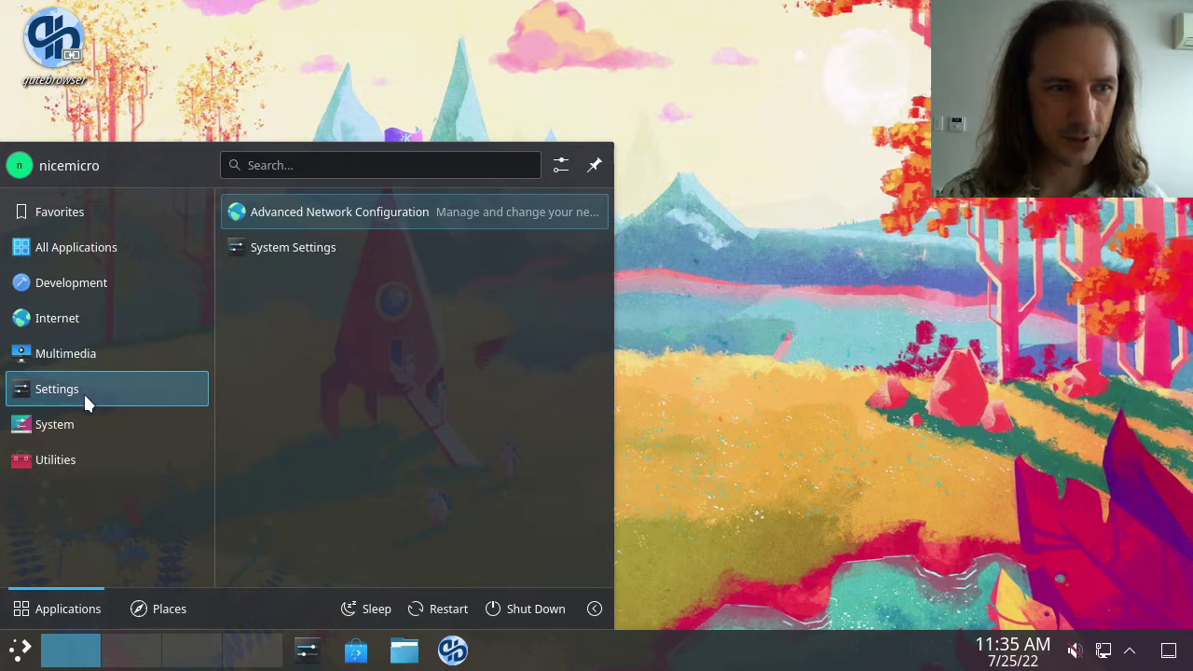
mouse_move(83, 425)
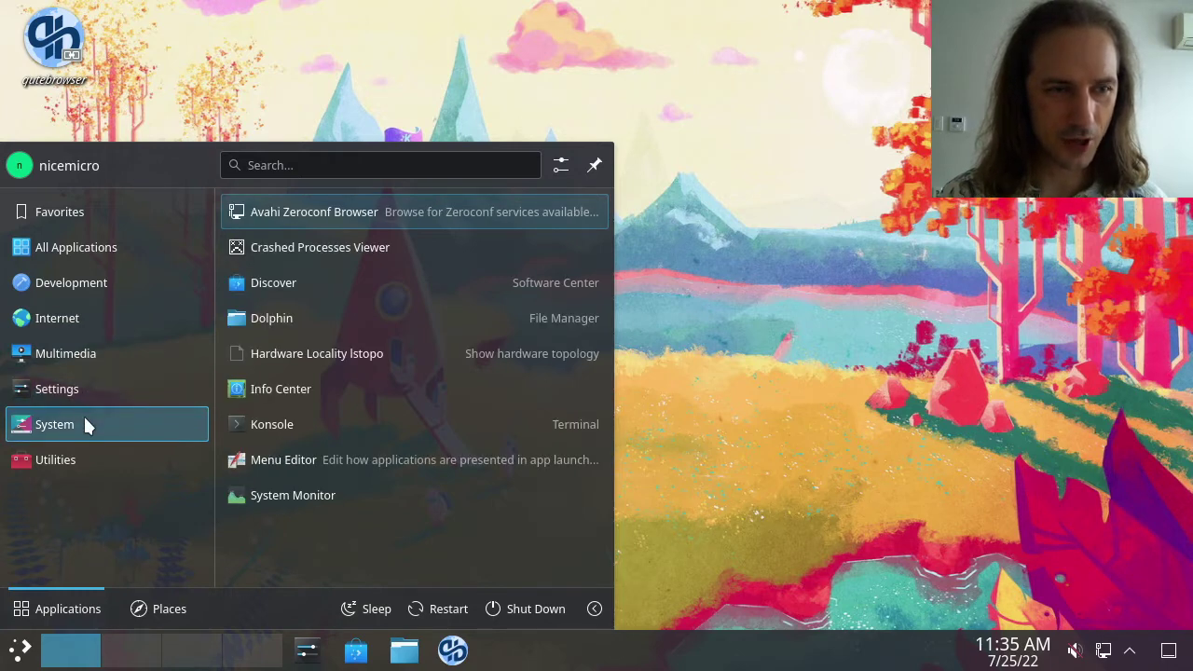
left_click(314, 420)
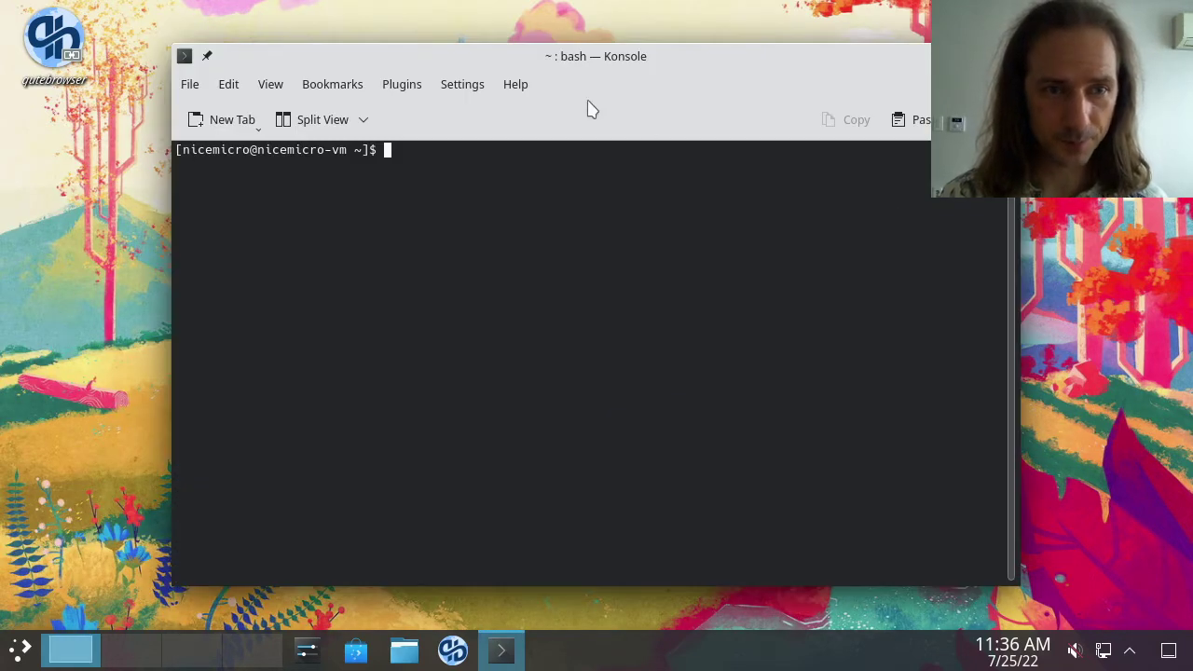
left_click_drag(555, 46, 527, 5)
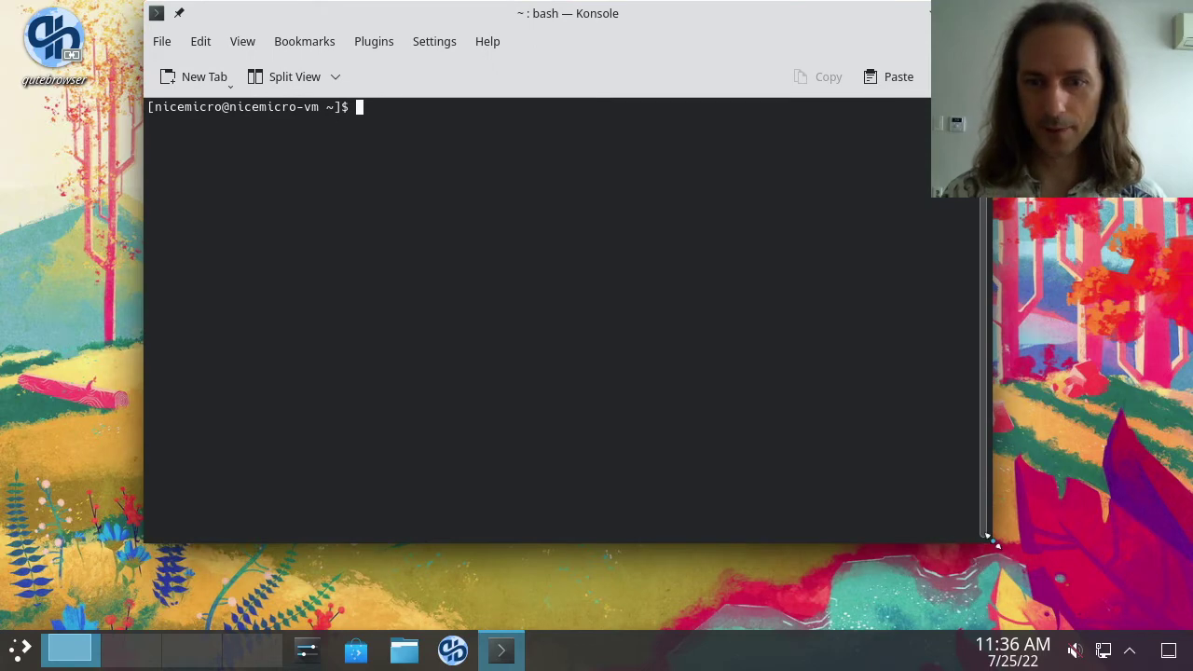
left_click_drag(988, 538, 1060, 613)
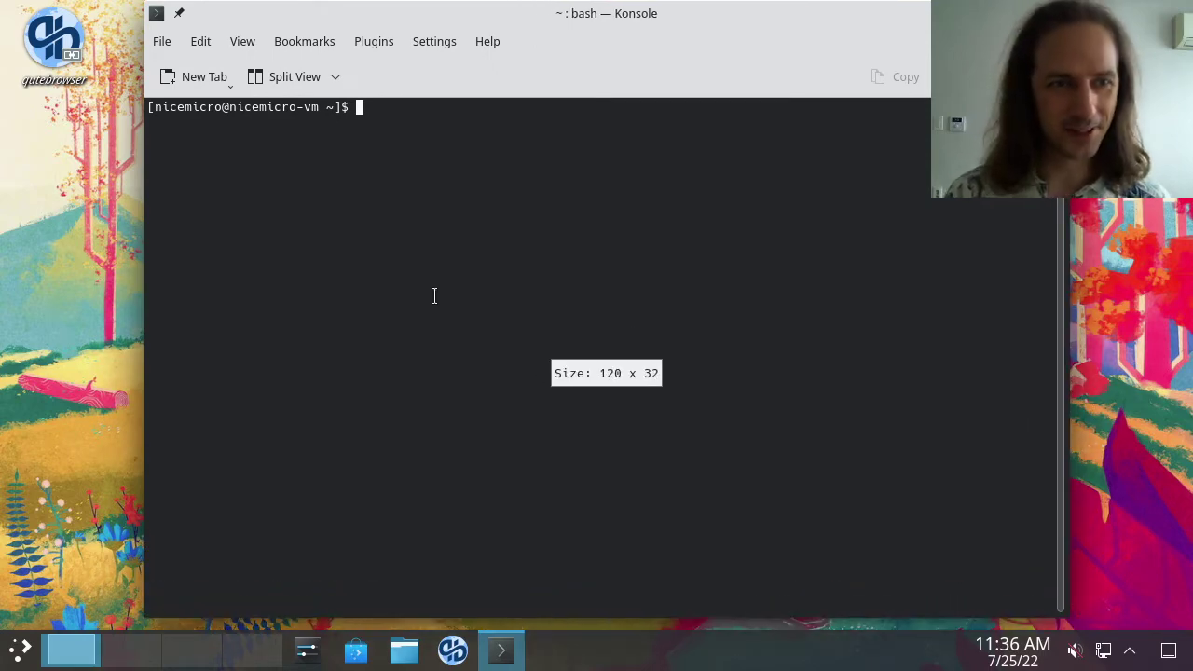
- Run sudo pacman -S kde-applications in the terminal to start installing the KDE applications group
type("sudo pacman -S plas")
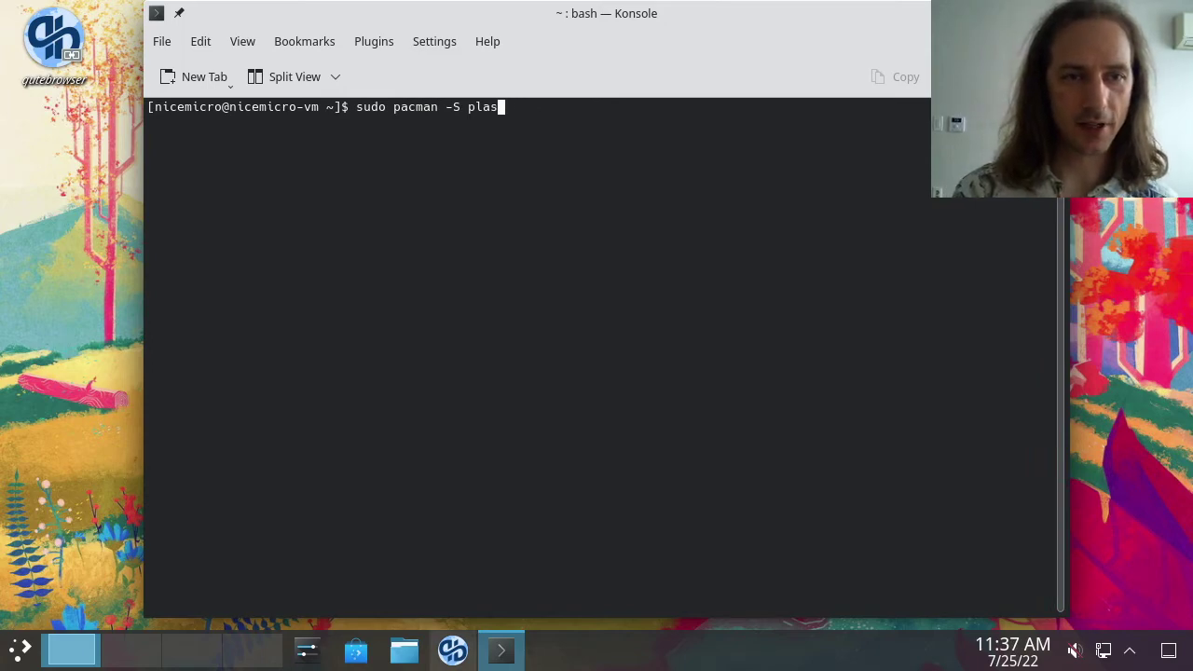
key("BackSpace")
key("BackSpace")
key("BackSpace")
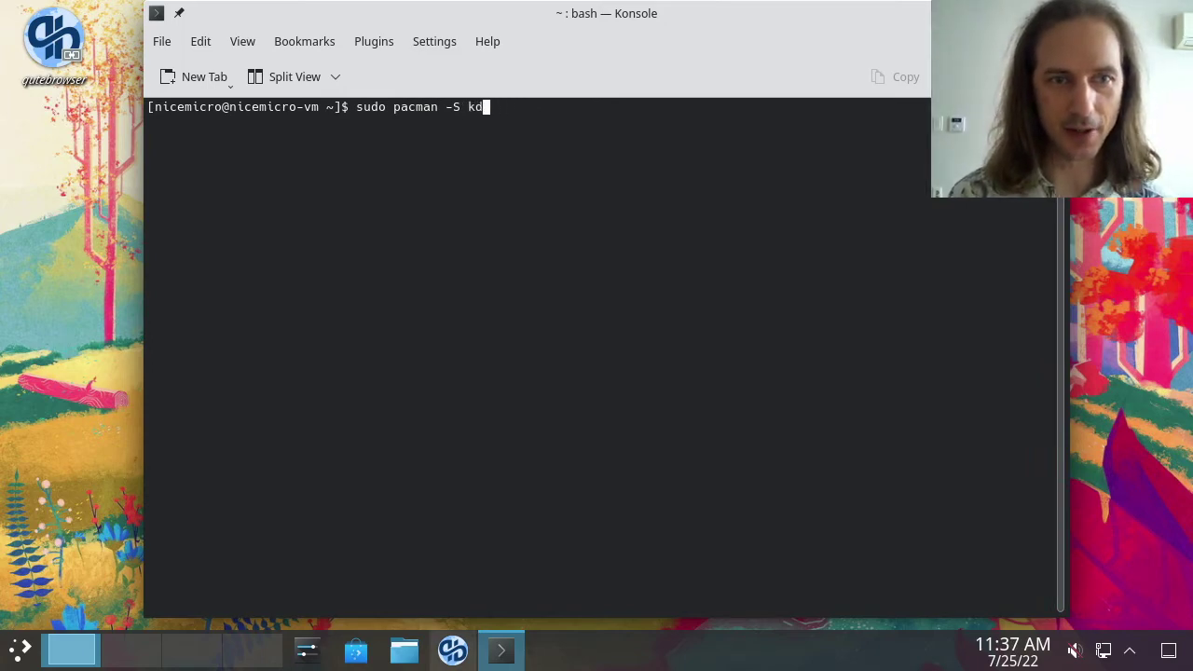
type("e-applicat")
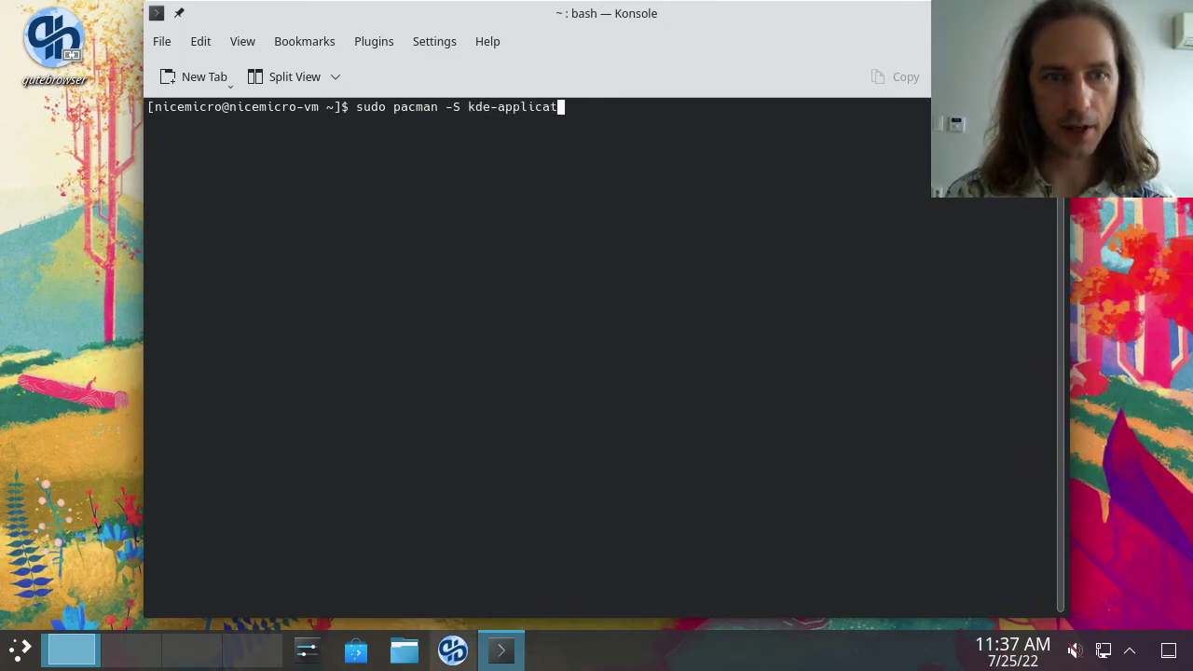
type("ions")
key("Return")
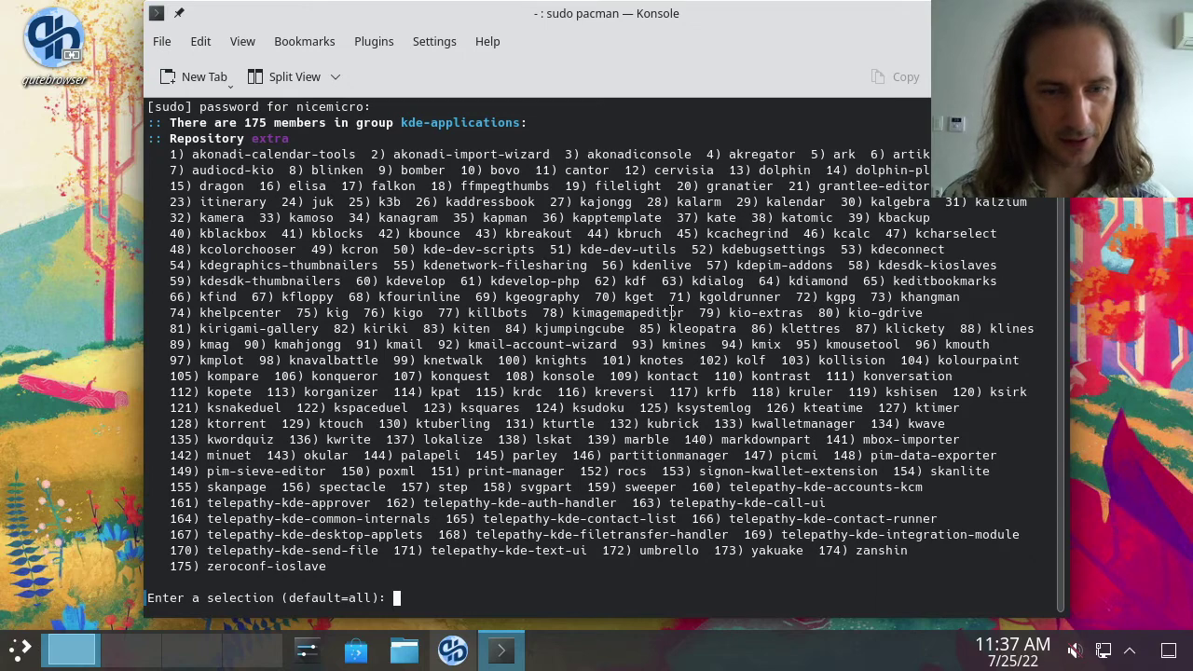
- Select all packages in the kde-applications group, accept the default cron provider cronie, and confirm the installation
key("Return")
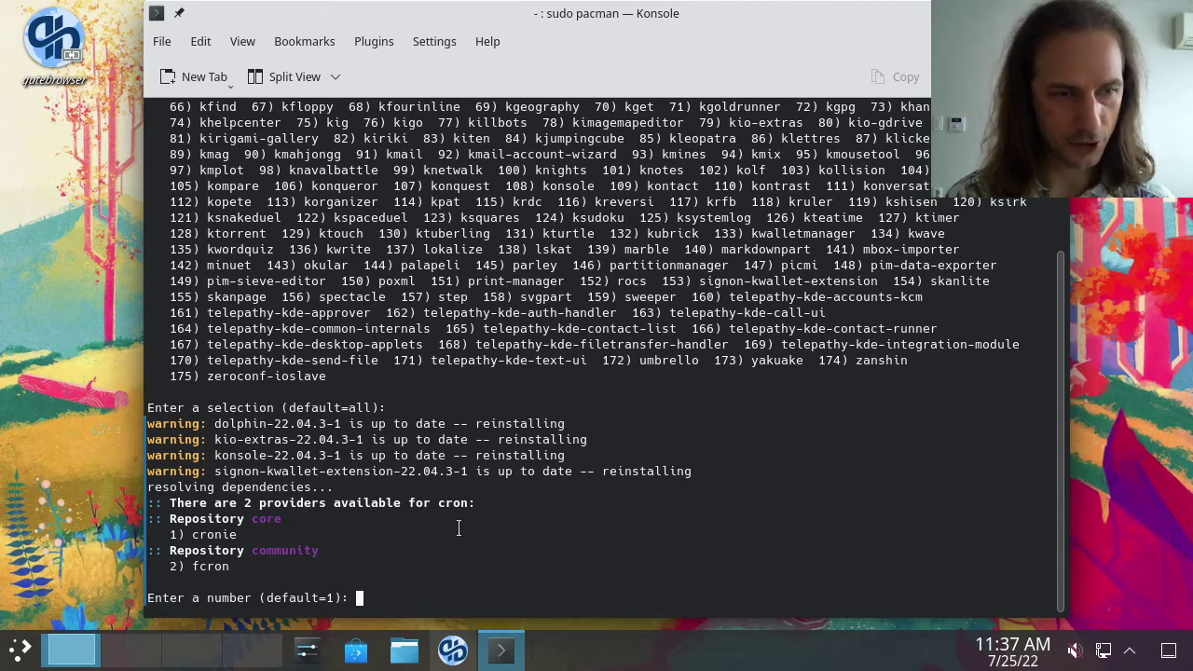
key("Return")
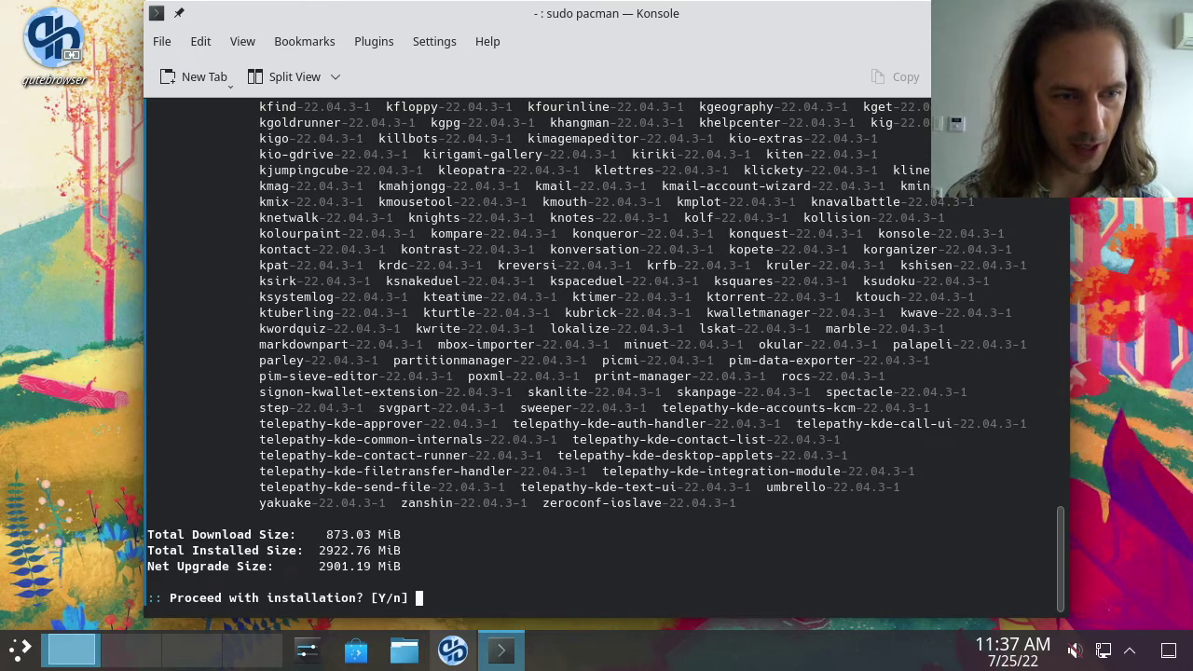
type("y")
key("Return")
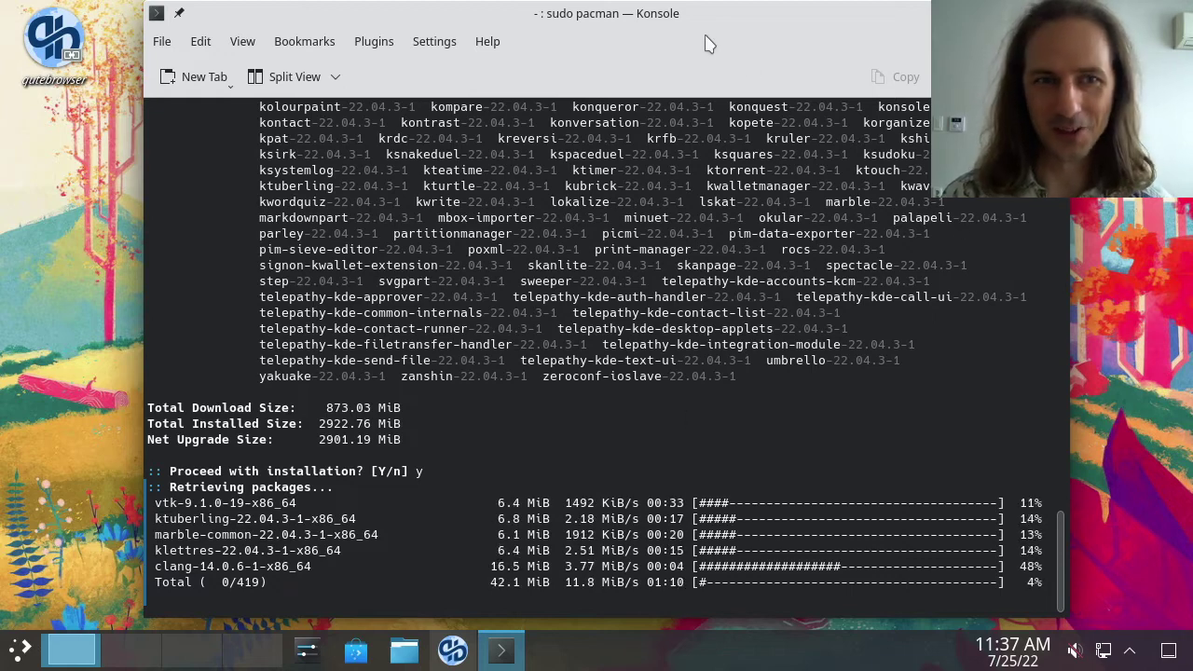
- Move the Konsole window clear, split its view into top and bottom terminals, and close the extra lower terminal
left_click_drag(694, 32, 601, 37)
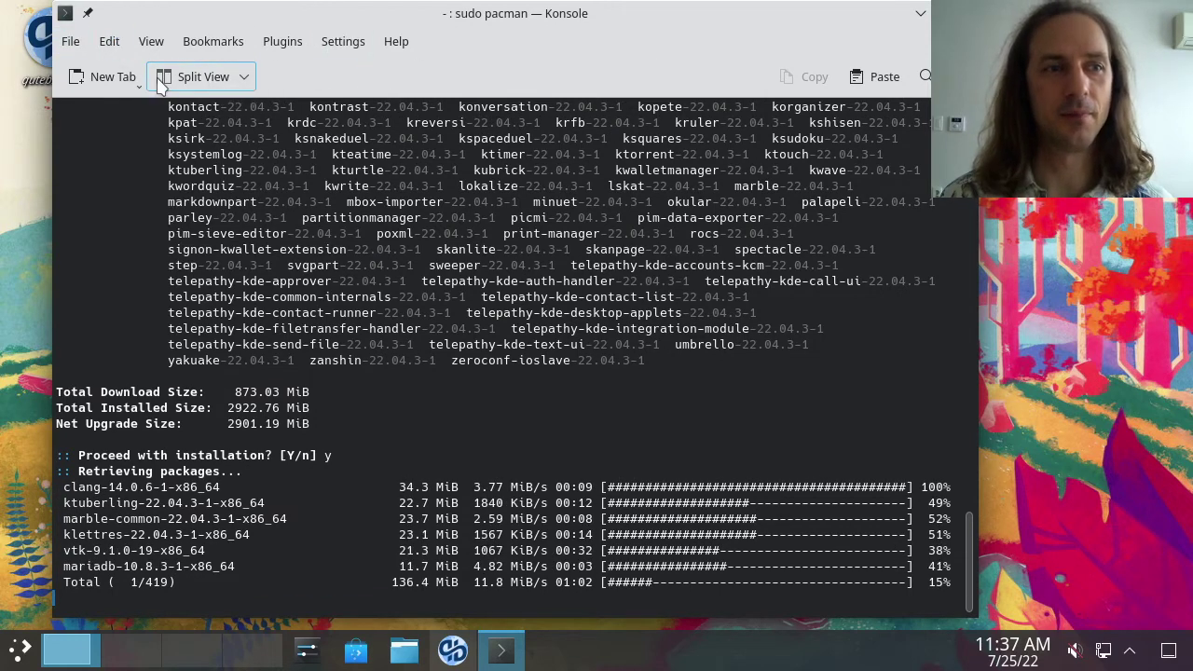
left_click(242, 80)
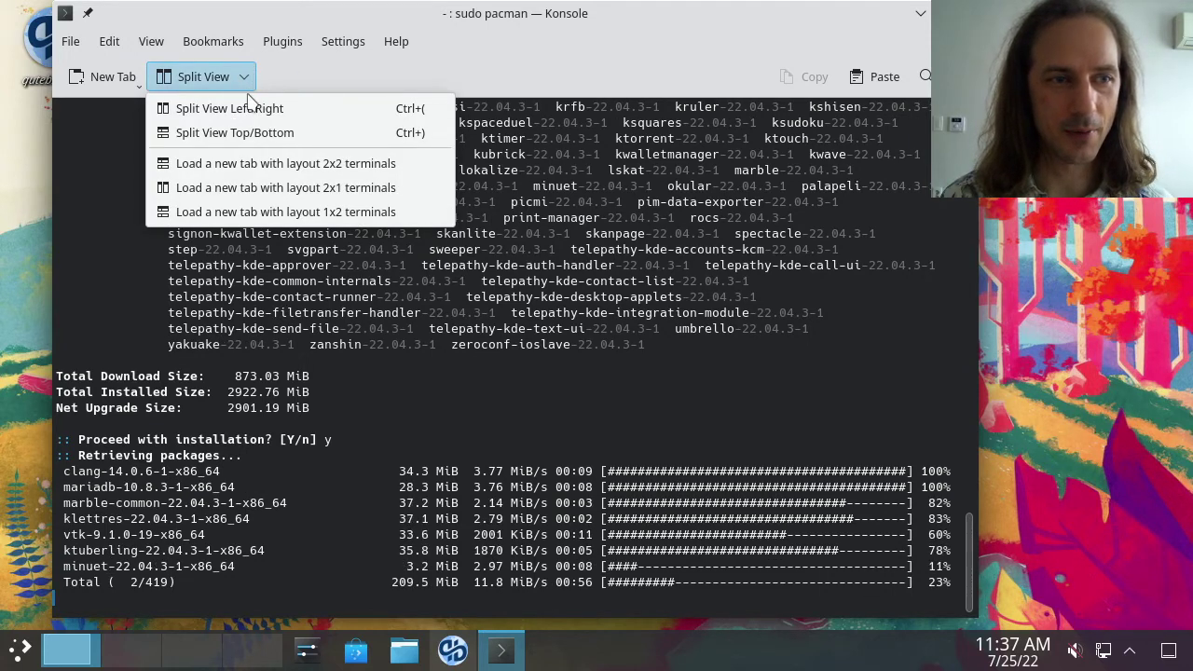
left_click(249, 133)
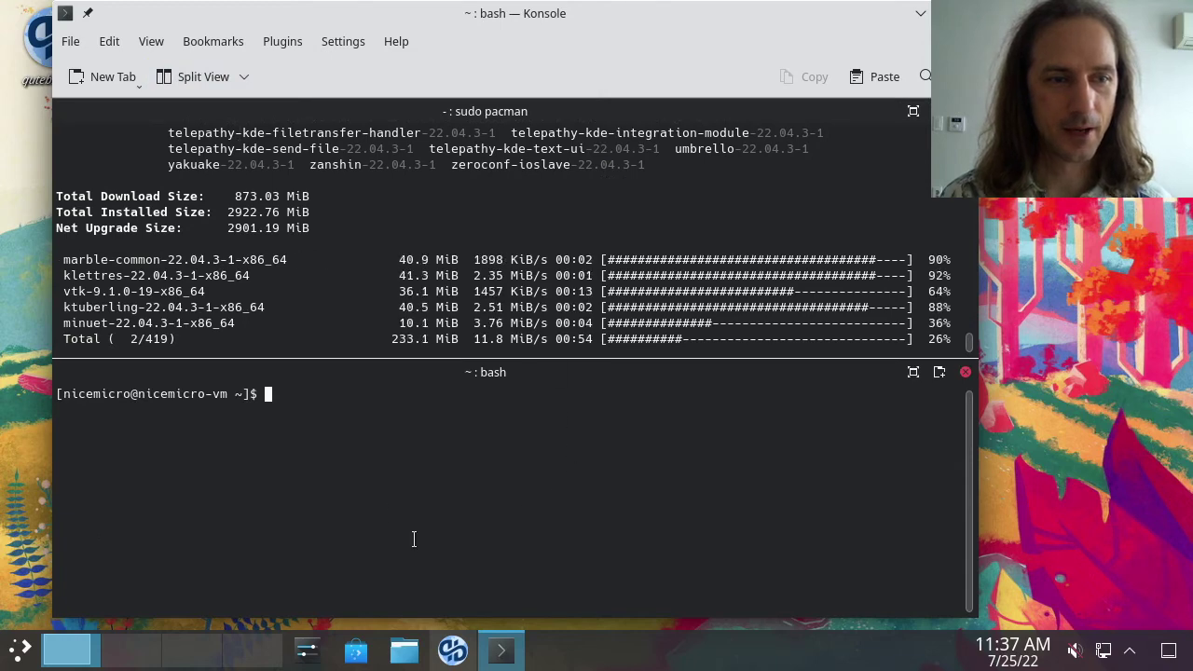
left_click(224, 82)
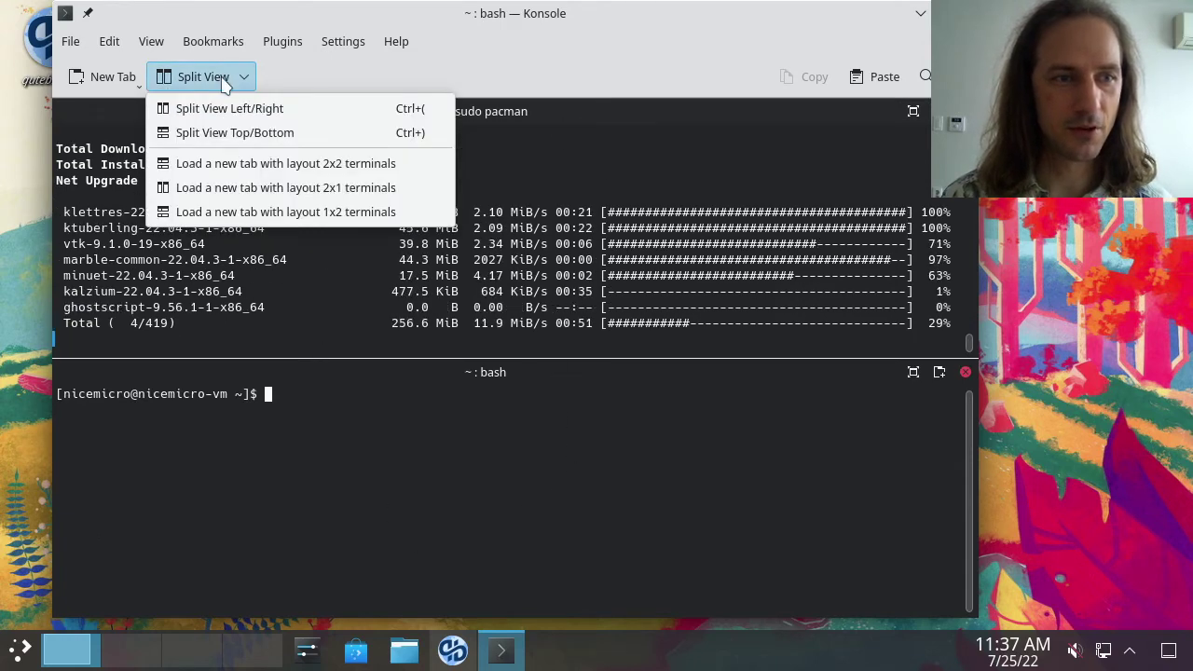
left_click(260, 424)
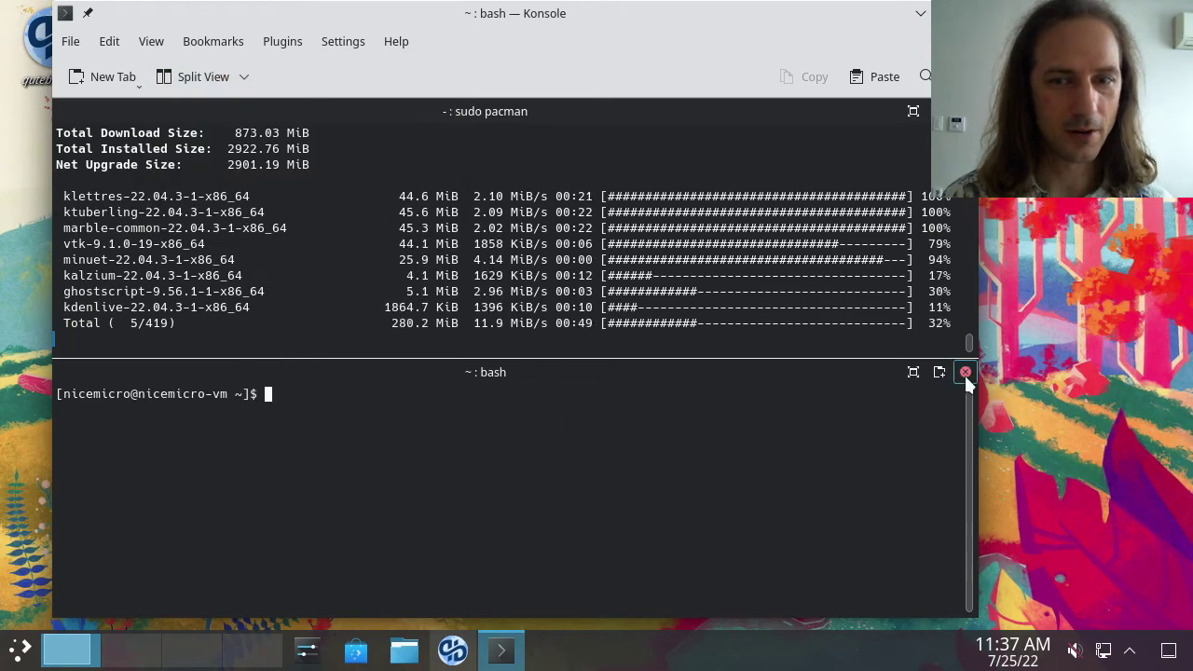
left_click(966, 372)
- Open a second terminal tab, switch between it and the pacman tab, and close the new tab
left_click(104, 78)
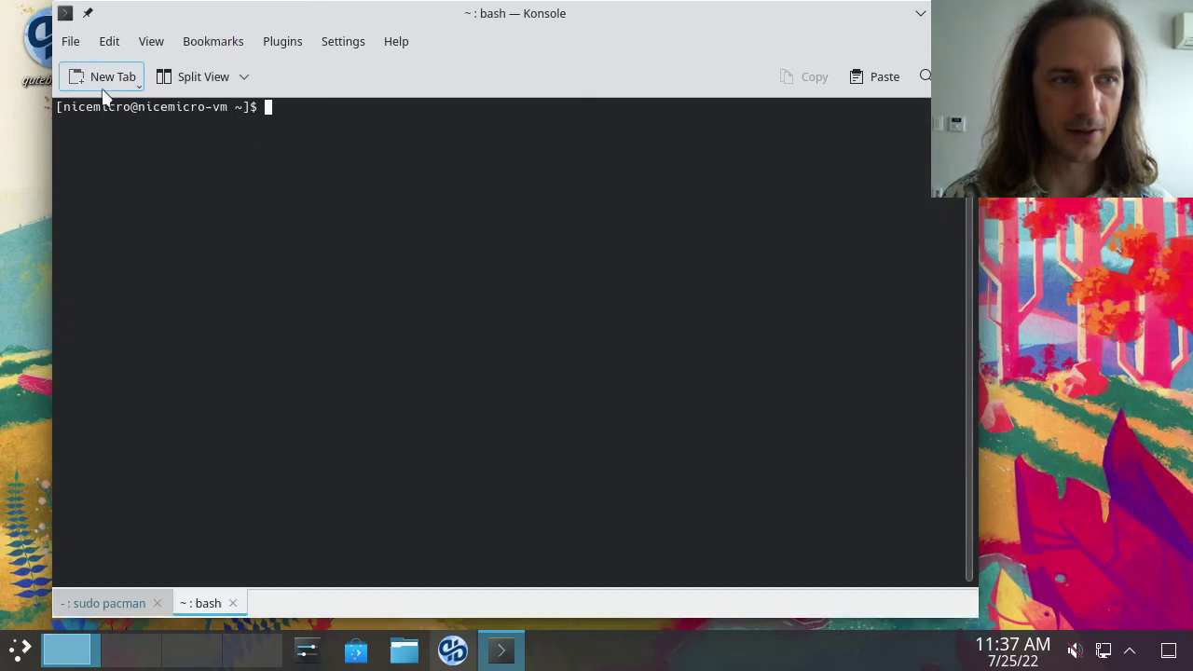
left_click(114, 603)
left_click(192, 606)
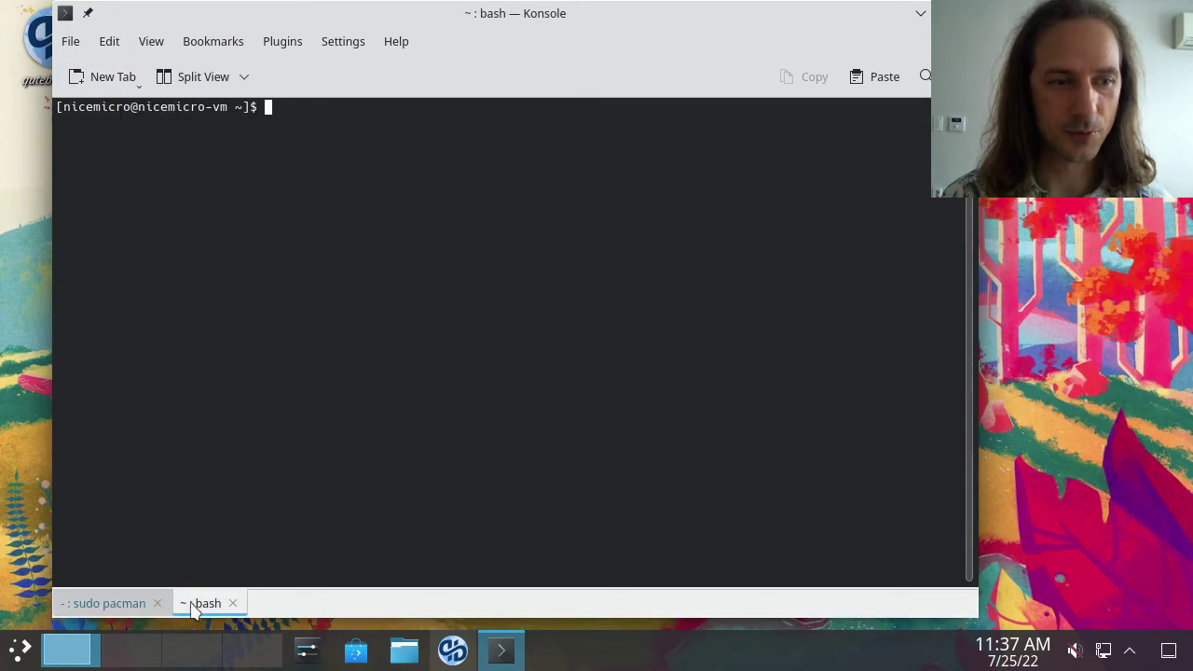
left_click(233, 604)
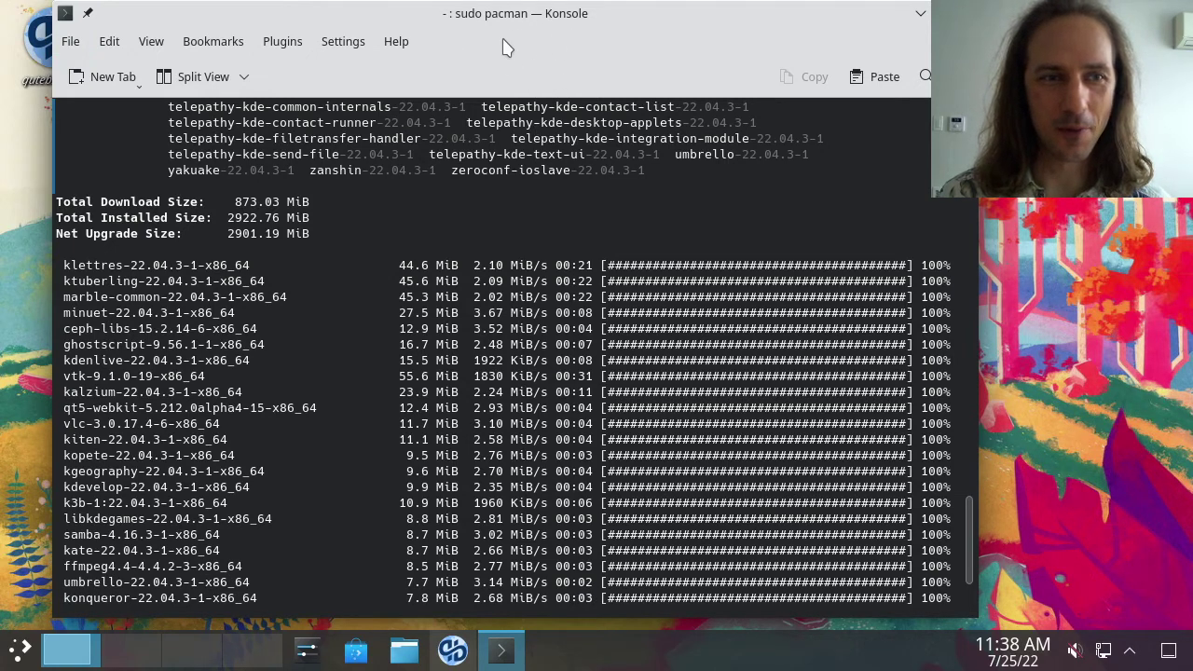
left_click(201, 39)
left_click(196, 35)
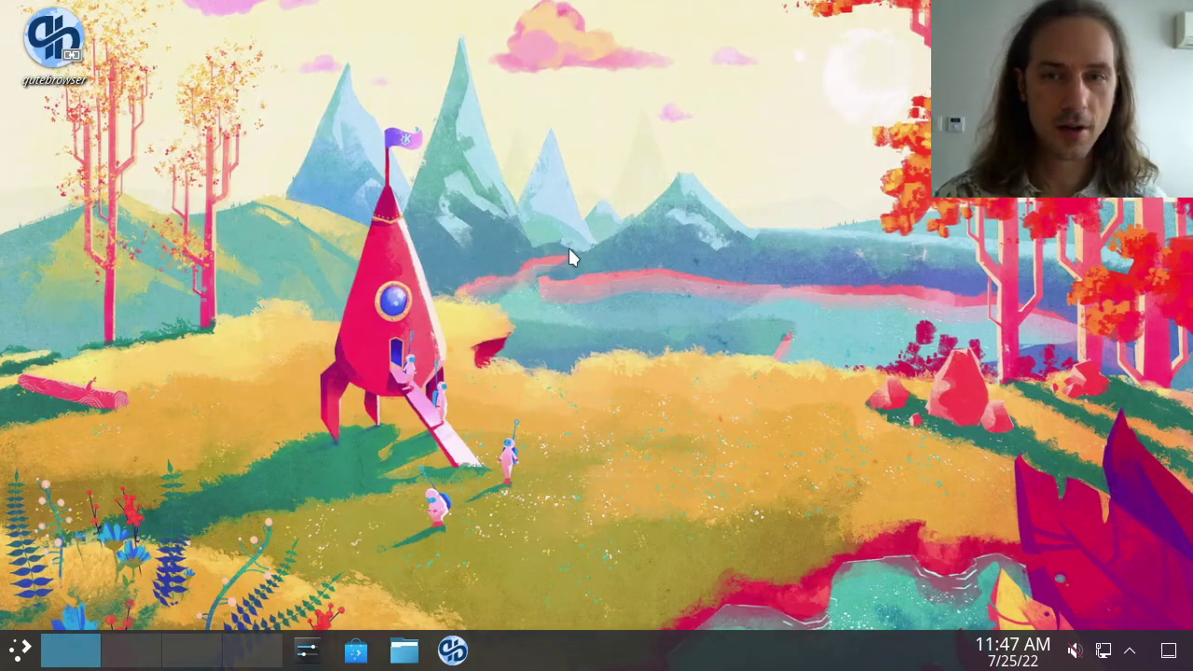
- Open the application launcher and review the programs listed in the Development category
left_click(20, 652)
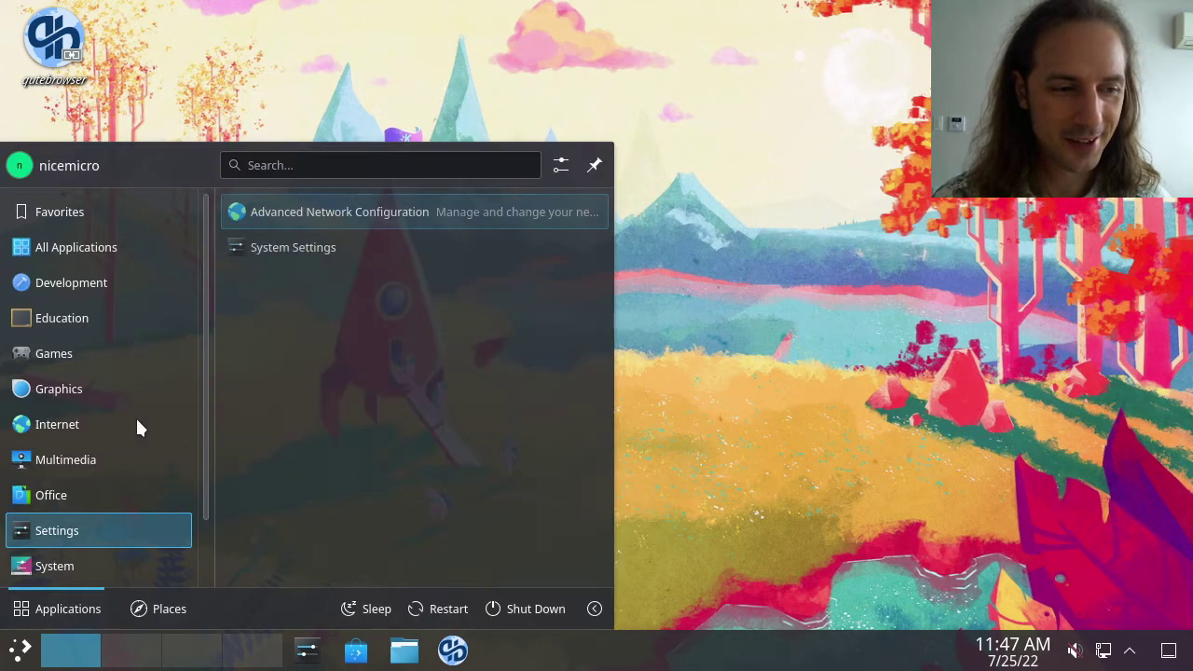
mouse_move(66, 212)
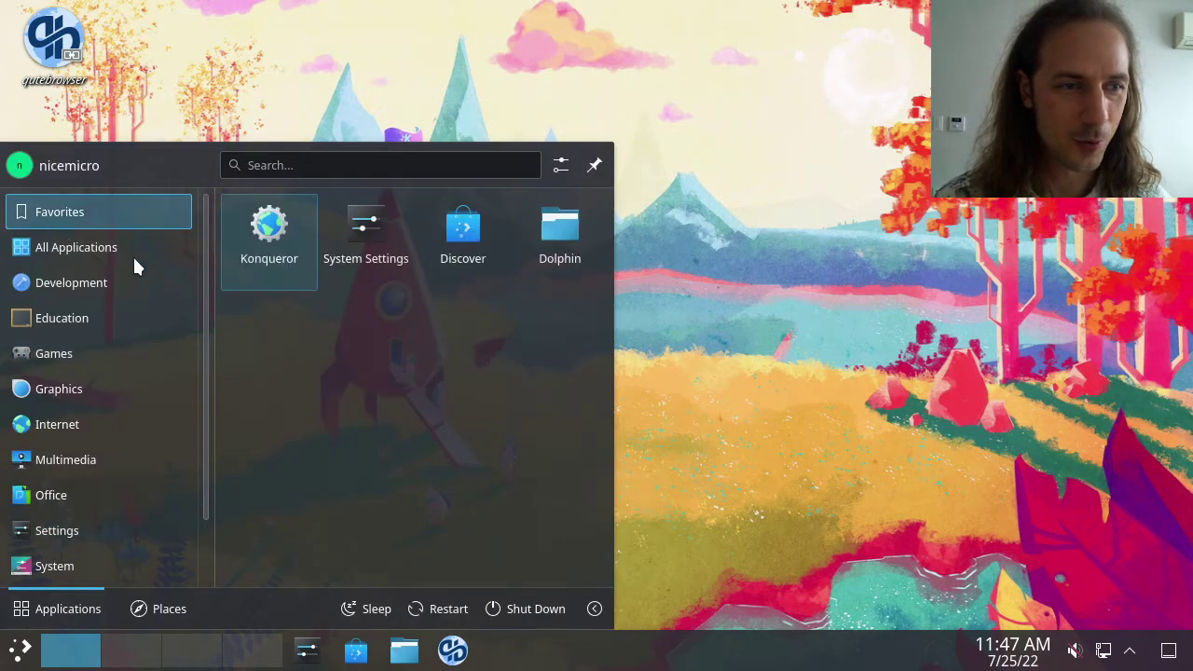
mouse_move(97, 275)
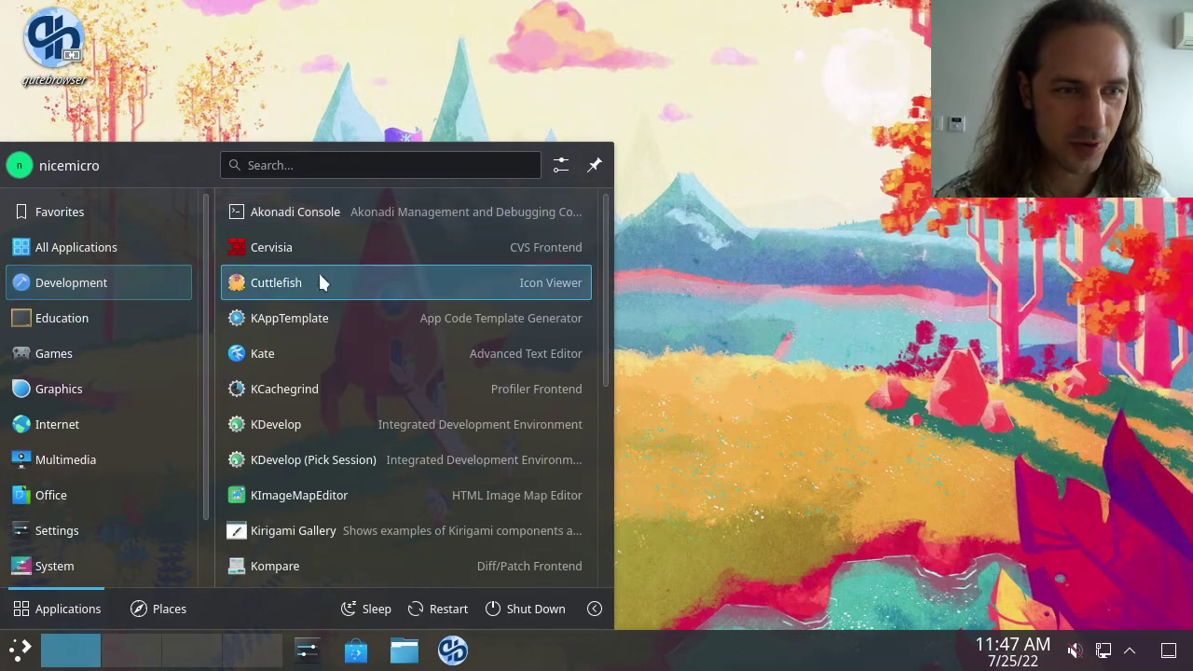
scroll(368, 292, "down", 6)
scroll(308, 349, "up", 5)
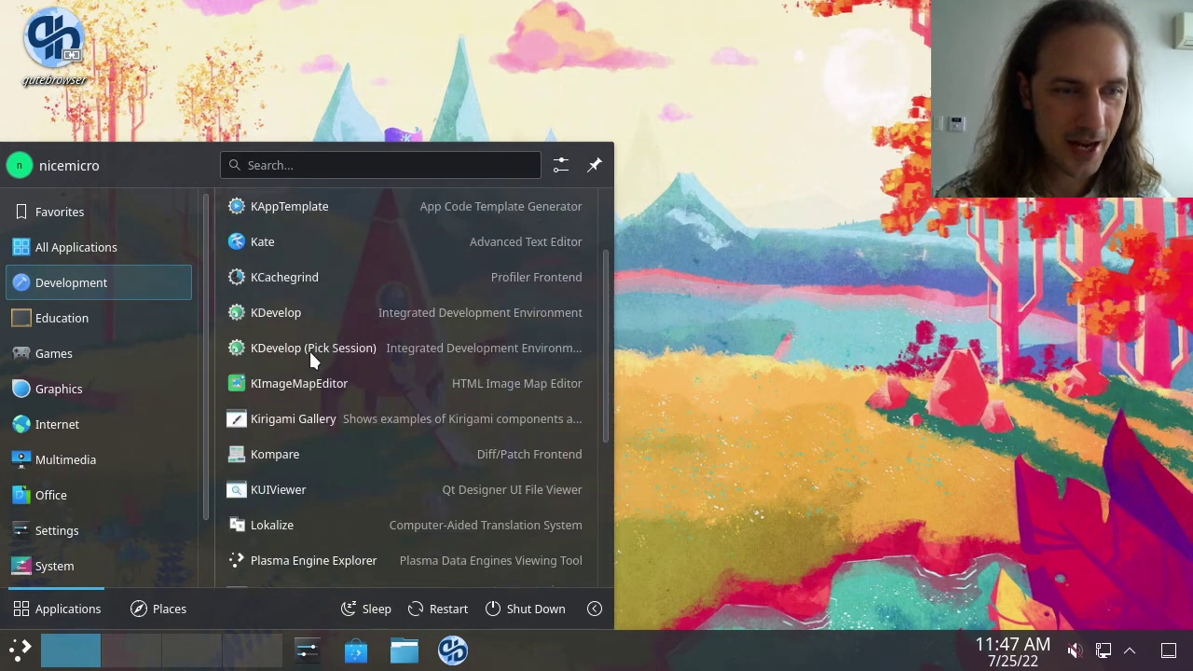
scroll(308, 349, "up", 3)
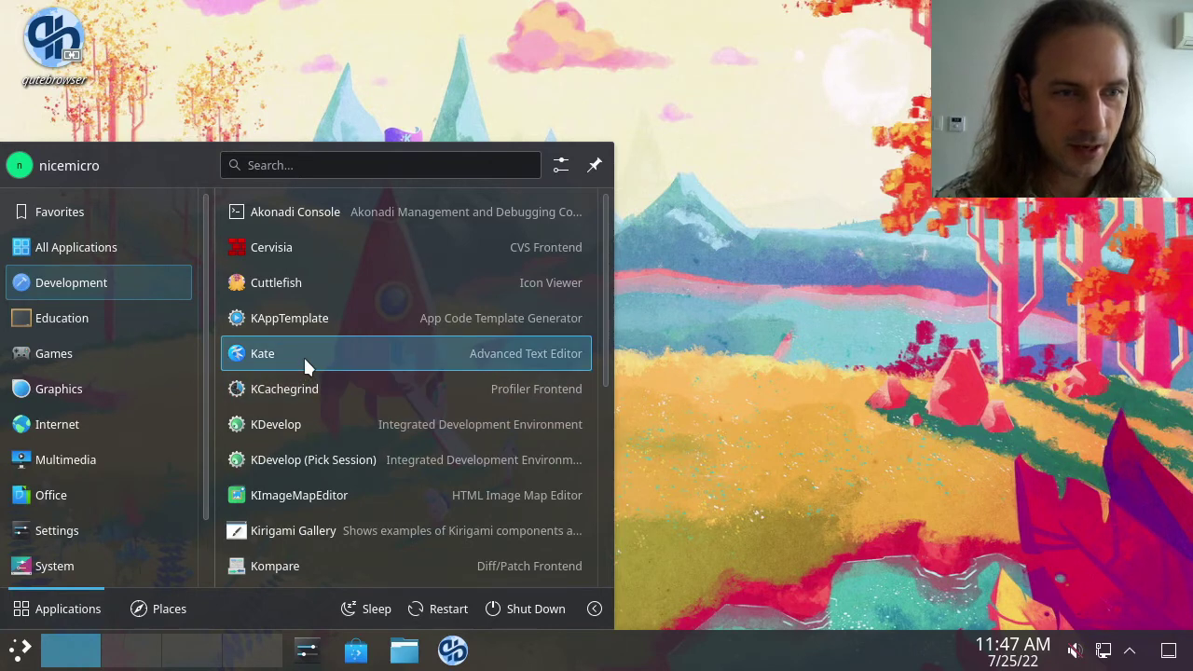
- Review the full list of programs in the launcher's Education category
mouse_move(95, 316)
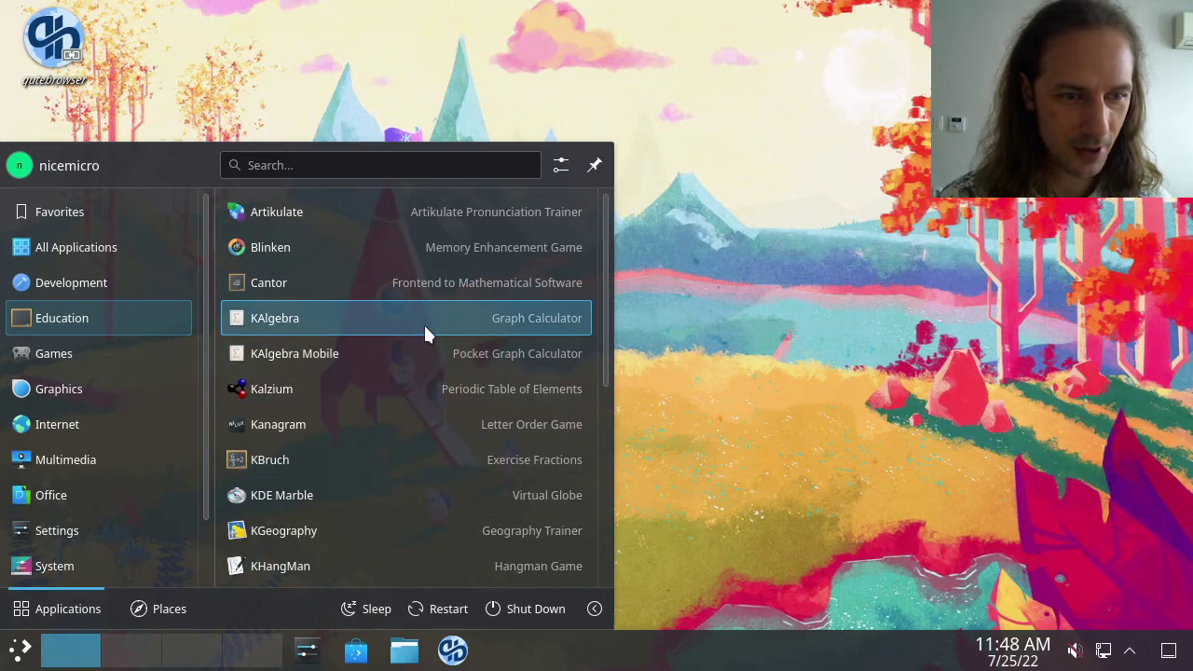
scroll(425, 428, "down", 3)
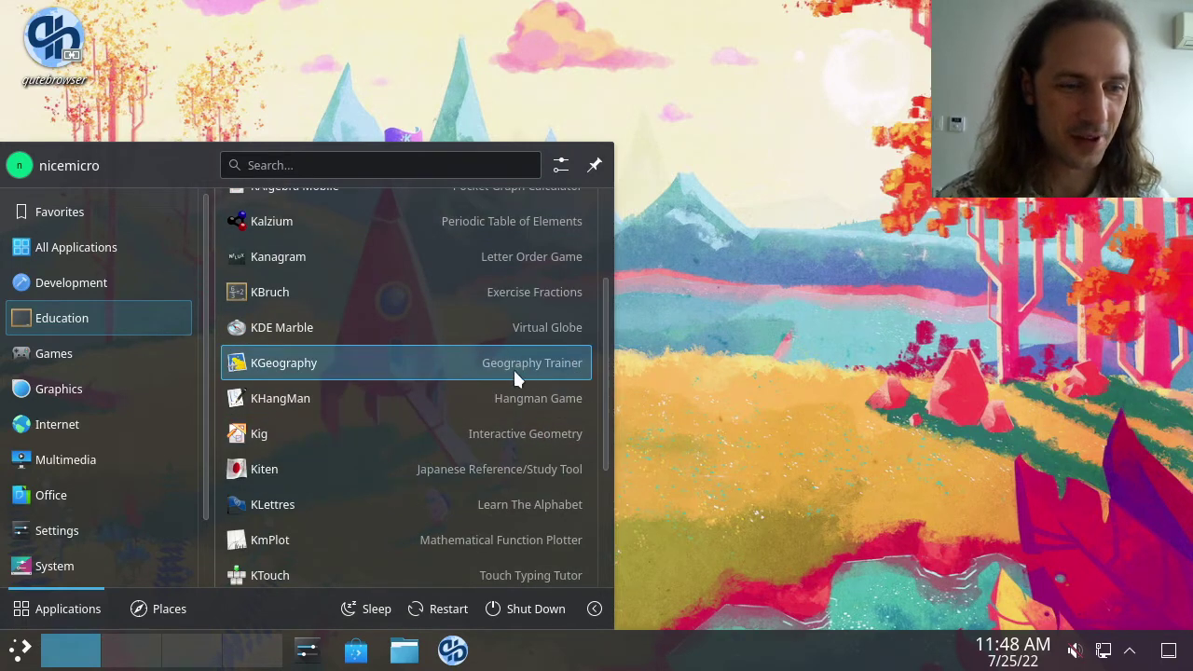
scroll(513, 367, "down", 3)
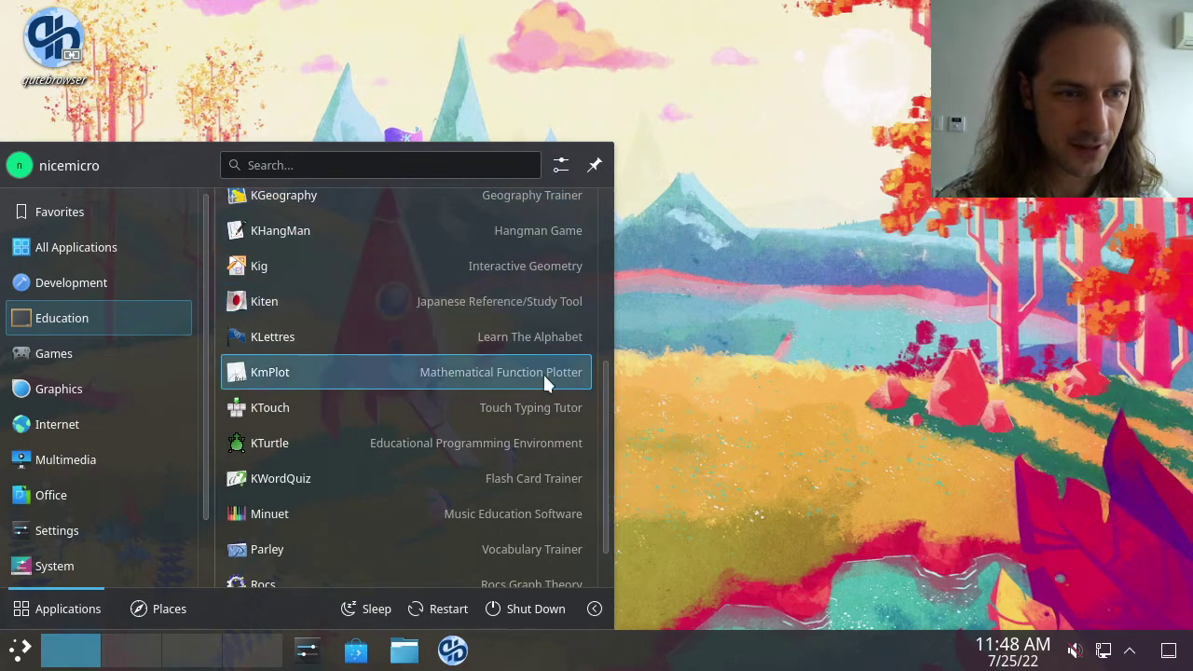
scroll(535, 401, "down", 1)
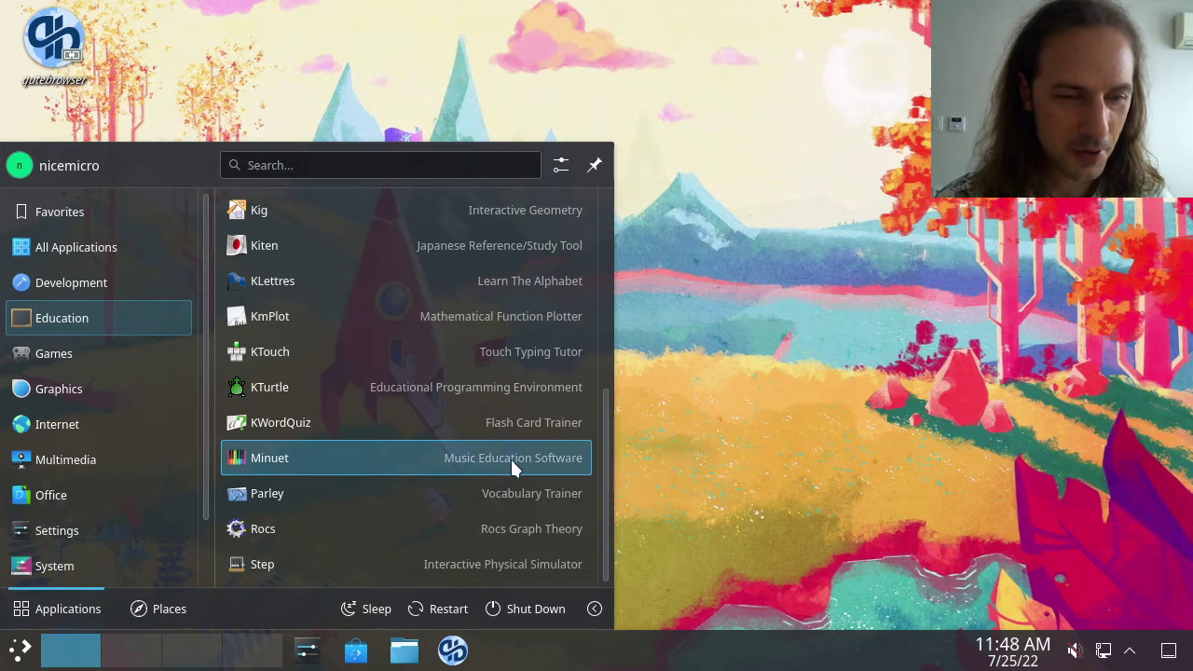
- Review the programs in the launcher's Games, Graphics and Internet categories
left_click(62, 353)
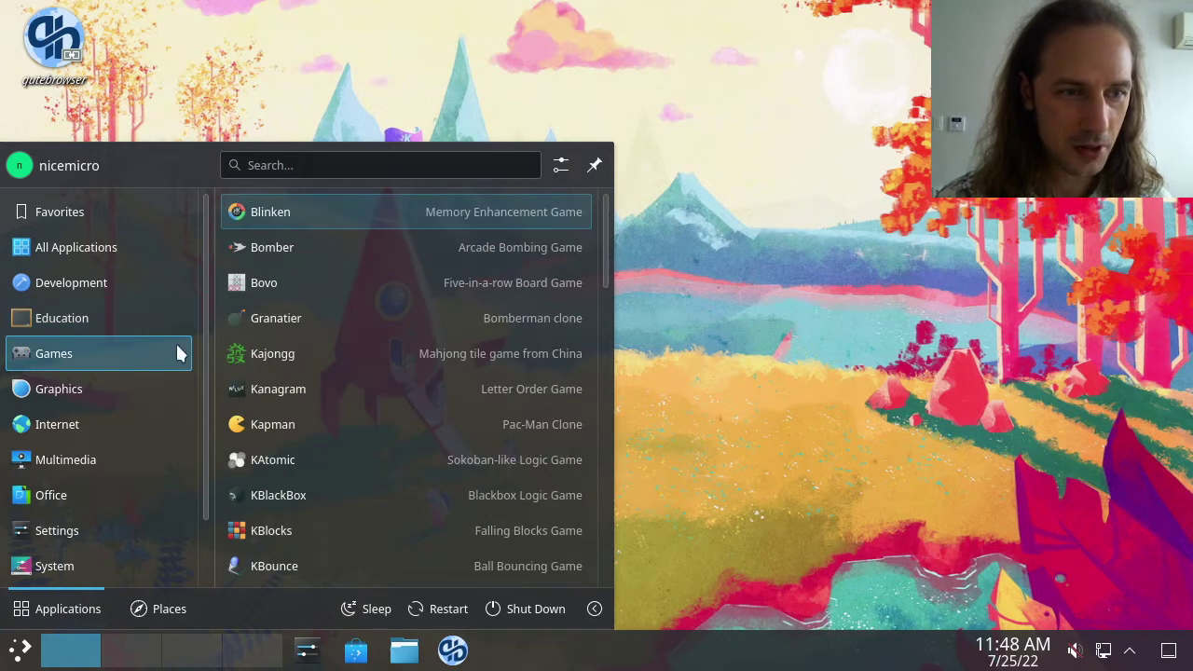
scroll(296, 373, "down", 1)
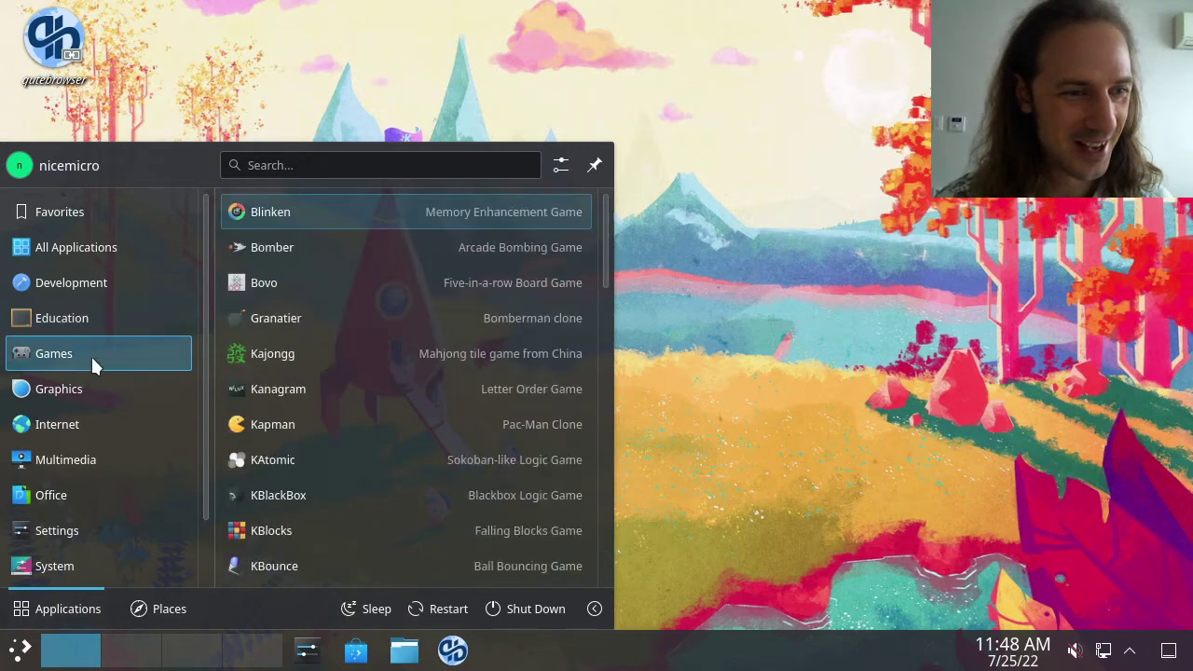
left_click(72, 384)
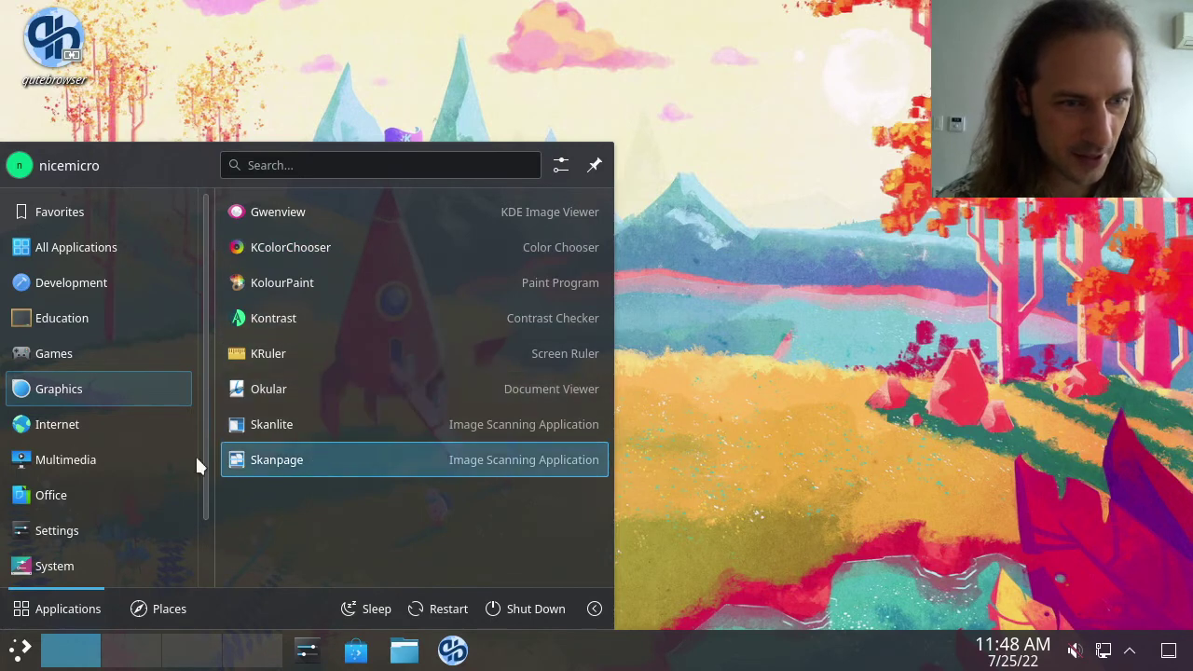
left_click(87, 428)
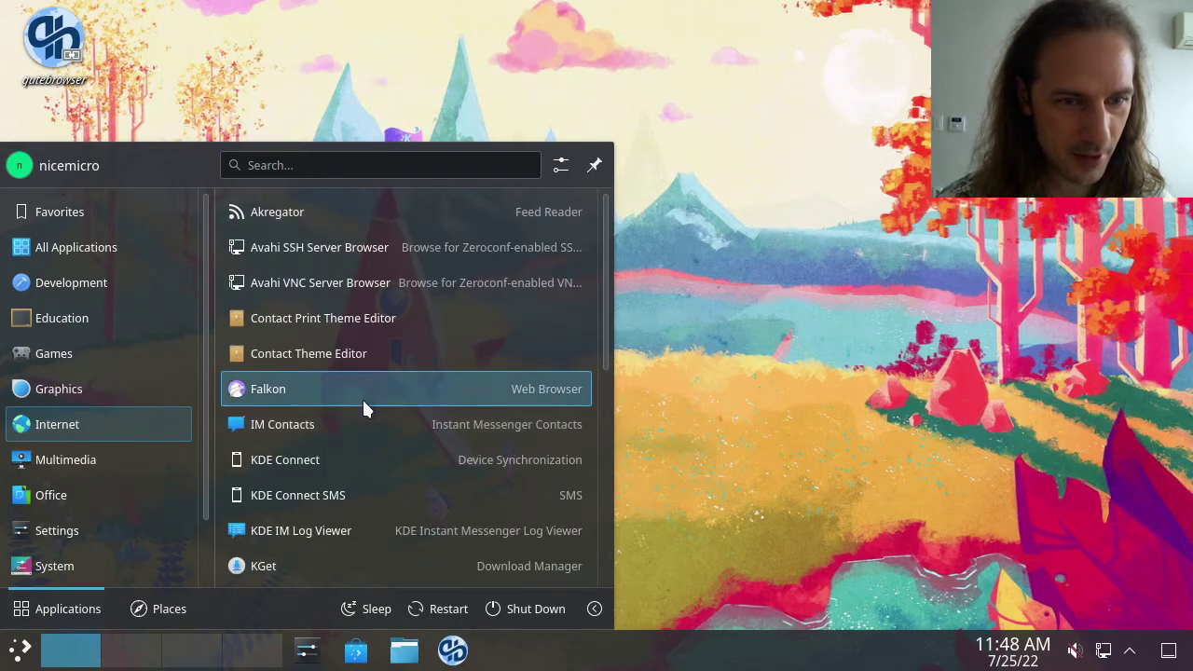
scroll(362, 382, "down", 2)
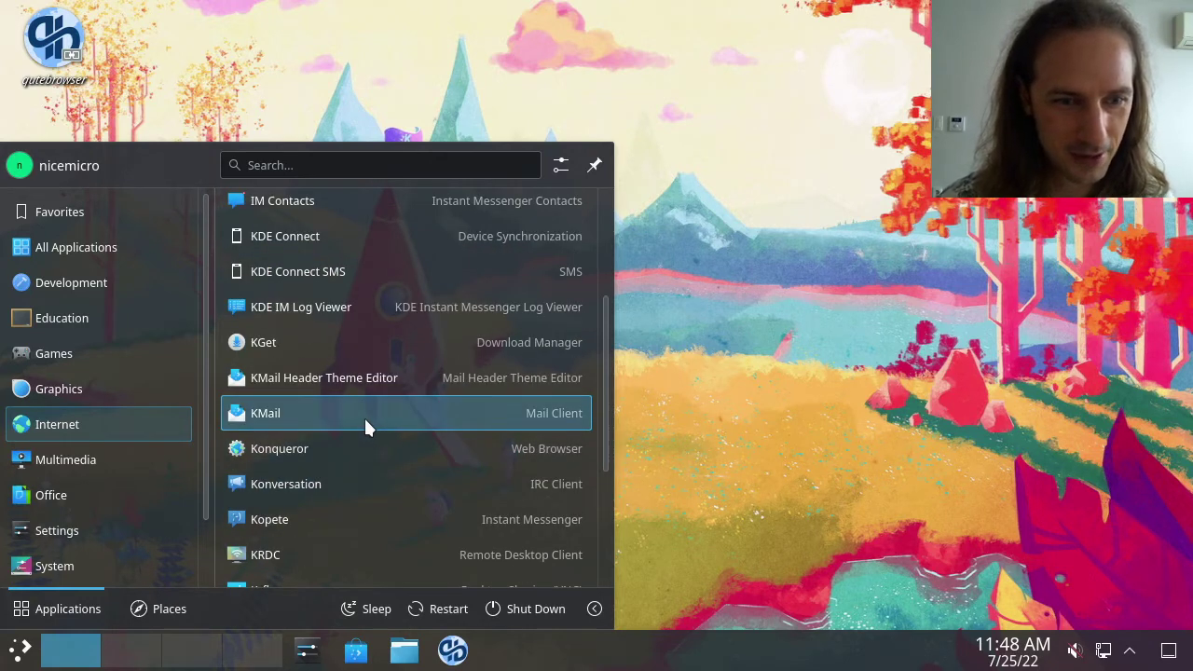
scroll(363, 426, "down", 1)
- Review the programs in the Multimedia, Office and System categories and close the launcher
left_click(82, 468)
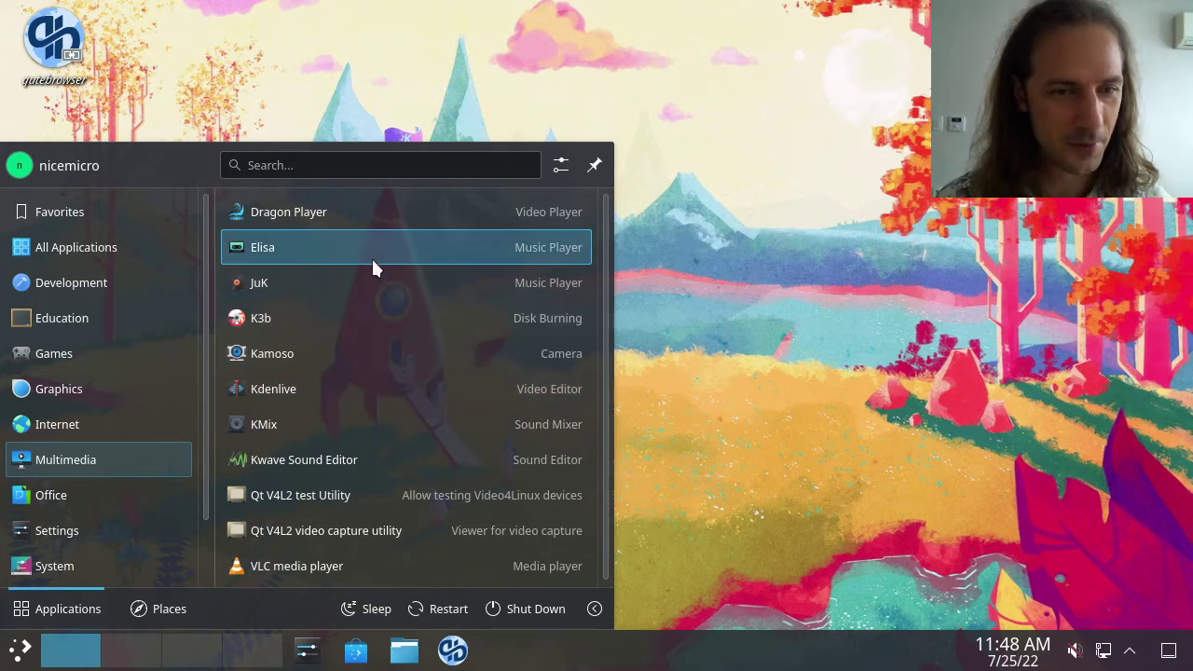
mouse_move(83, 495)
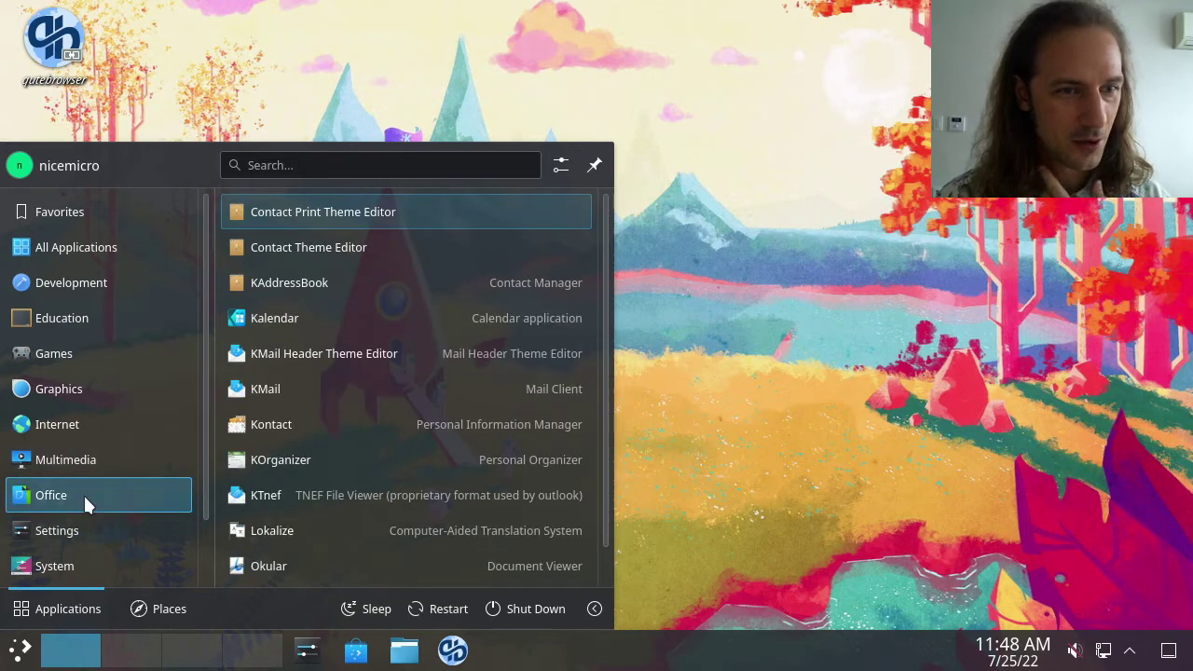
scroll(389, 358, "down", 1)
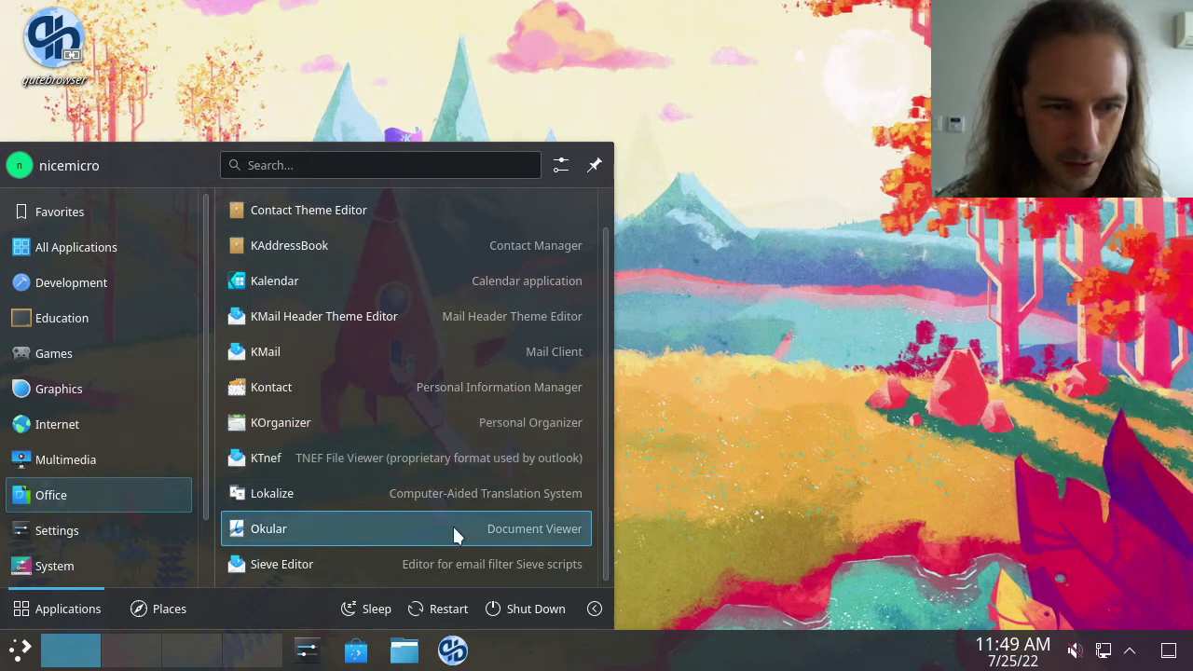
mouse_move(121, 517)
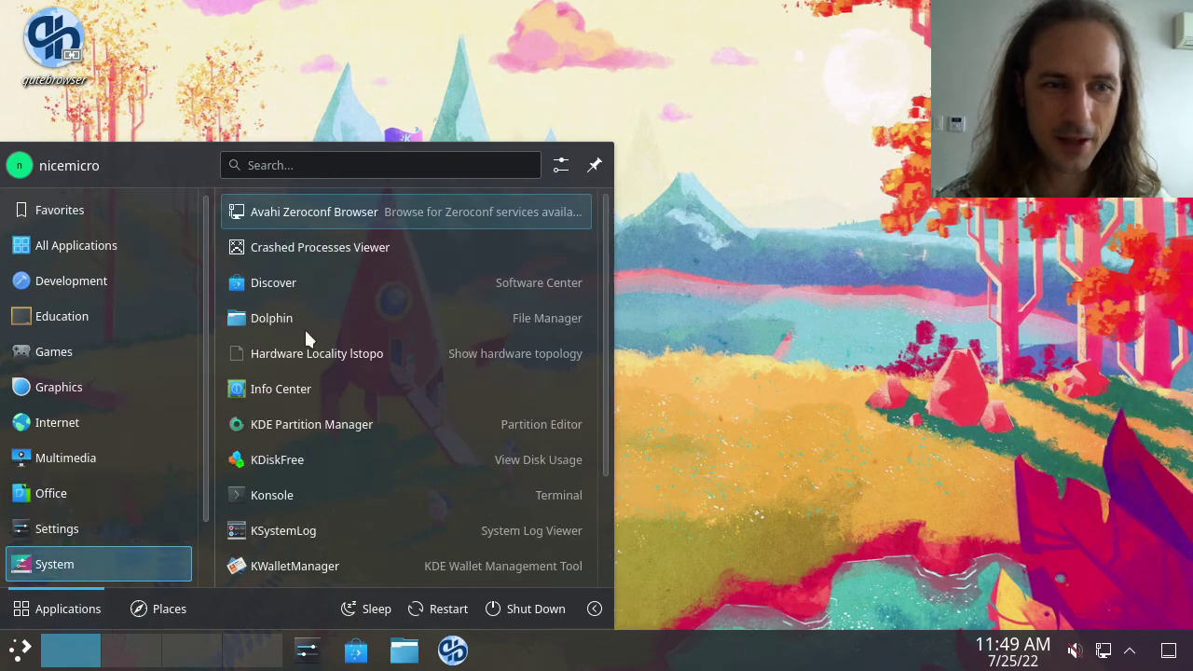
left_click(764, 152)
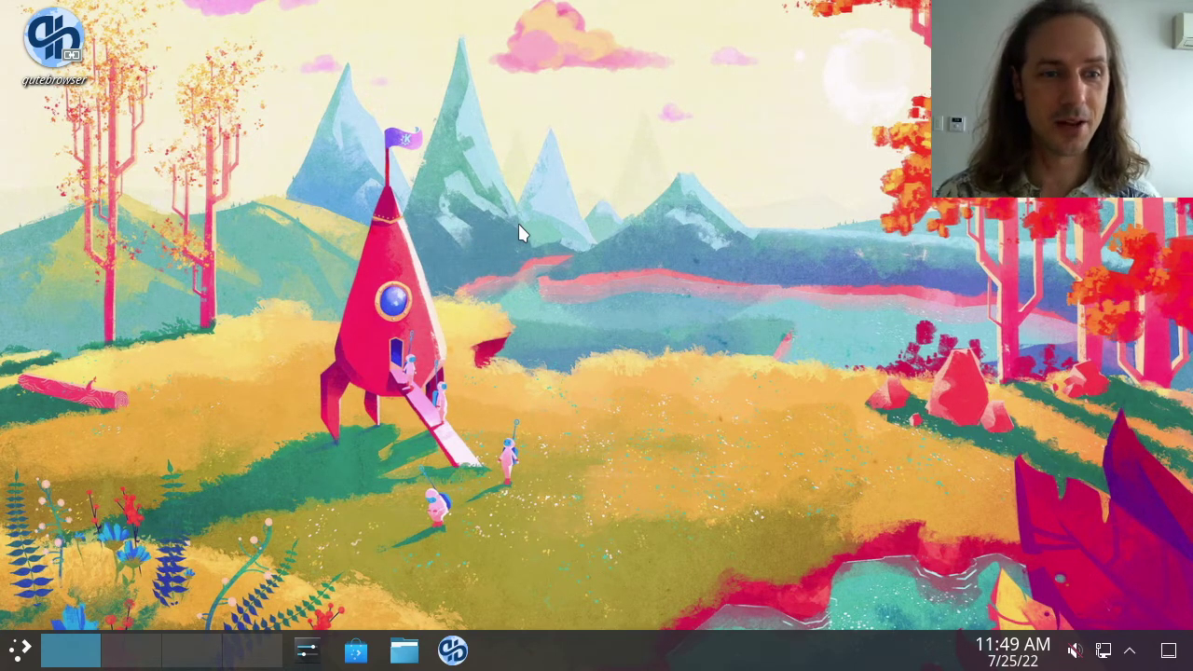
- Reopen the application launcher and look through the Development programs once more
left_click(17, 651)
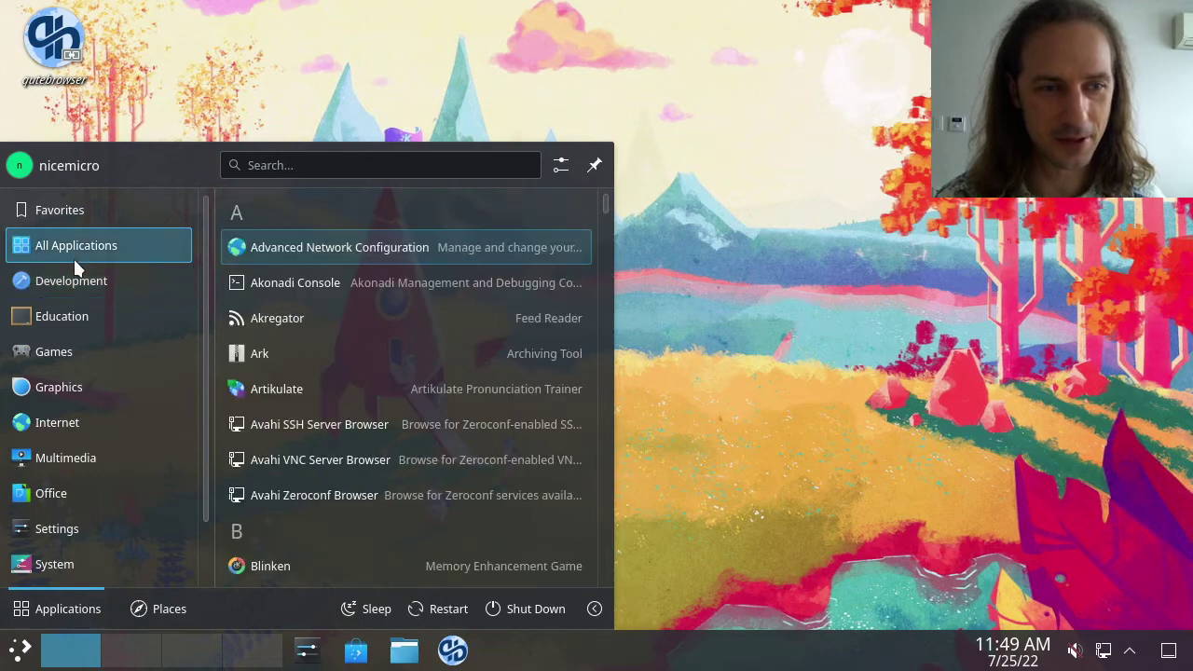
mouse_move(82, 287)
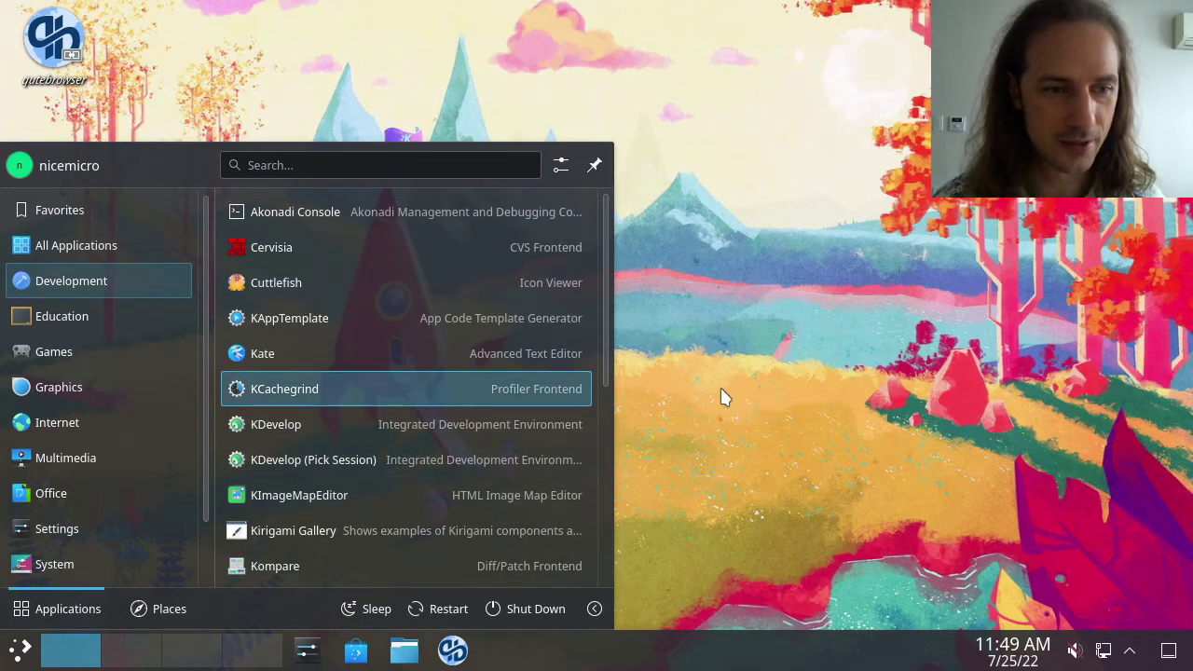
scroll(351, 410, "down", 5)
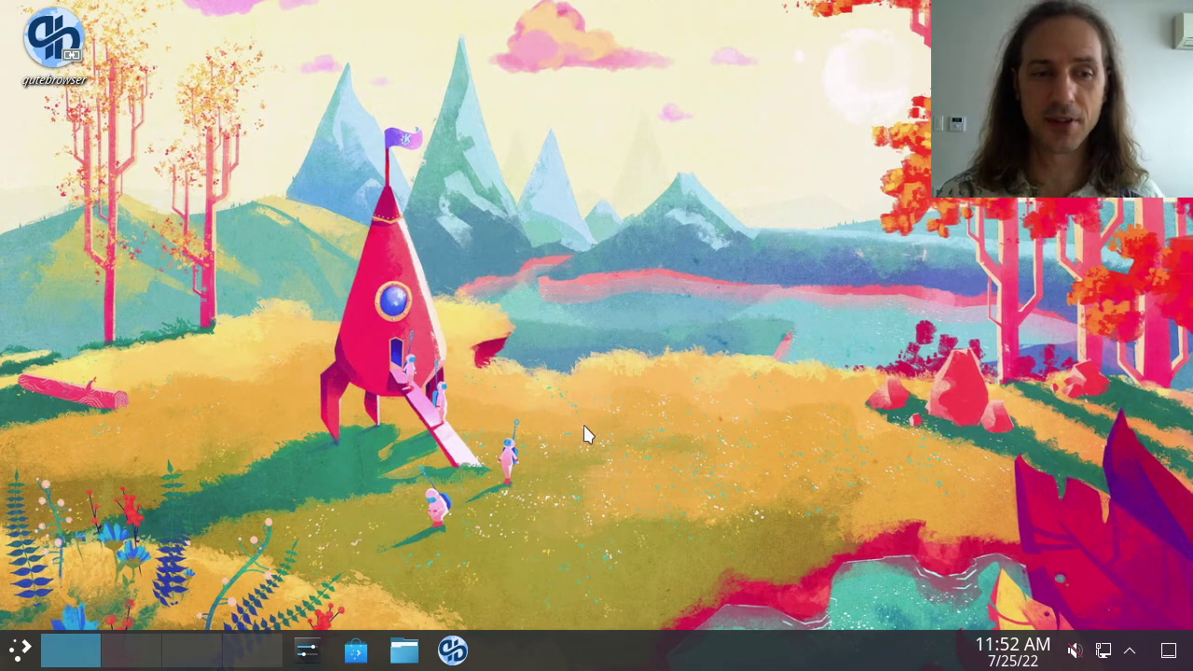
- Open the Dolphin file manager and visit the bin, Pictures and Documents folders, returning to Home after each
left_click(403, 651)
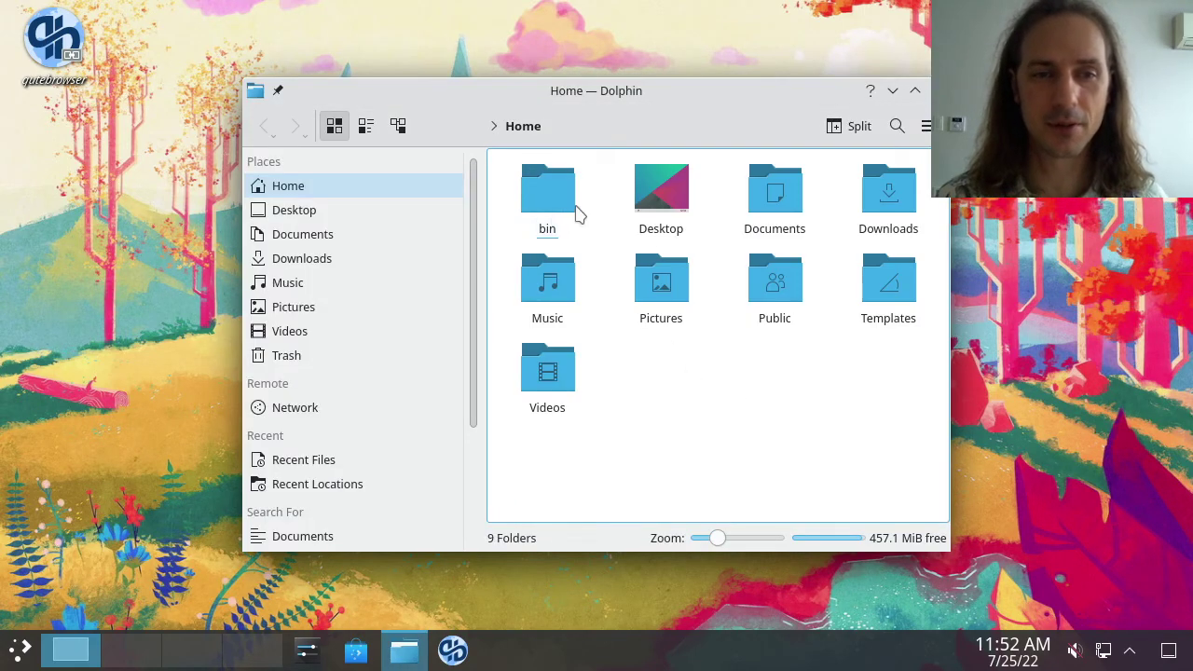
left_click(563, 205)
left_click(563, 205)
left_click(522, 126)
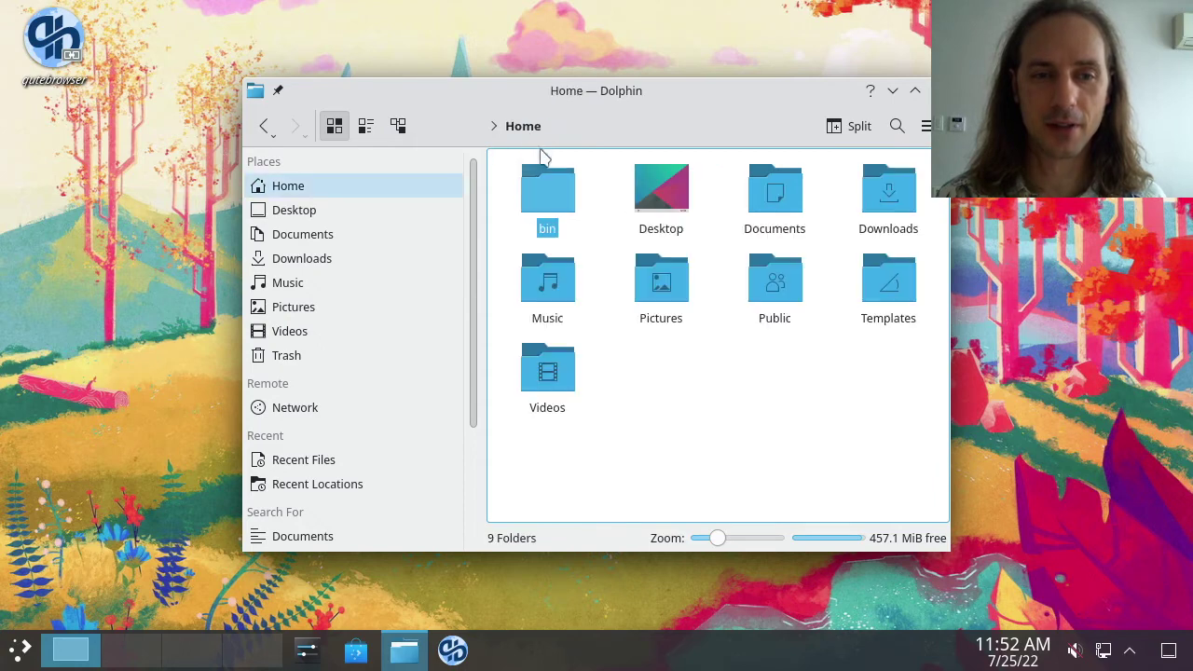
left_click(671, 307)
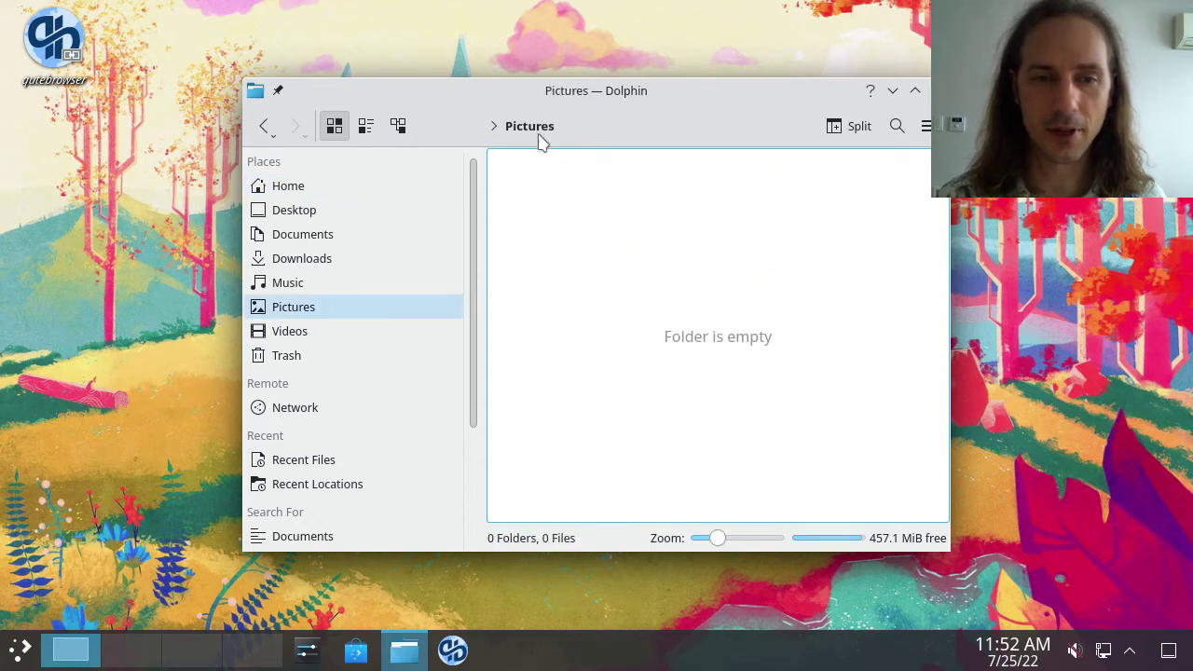
left_click(265, 126)
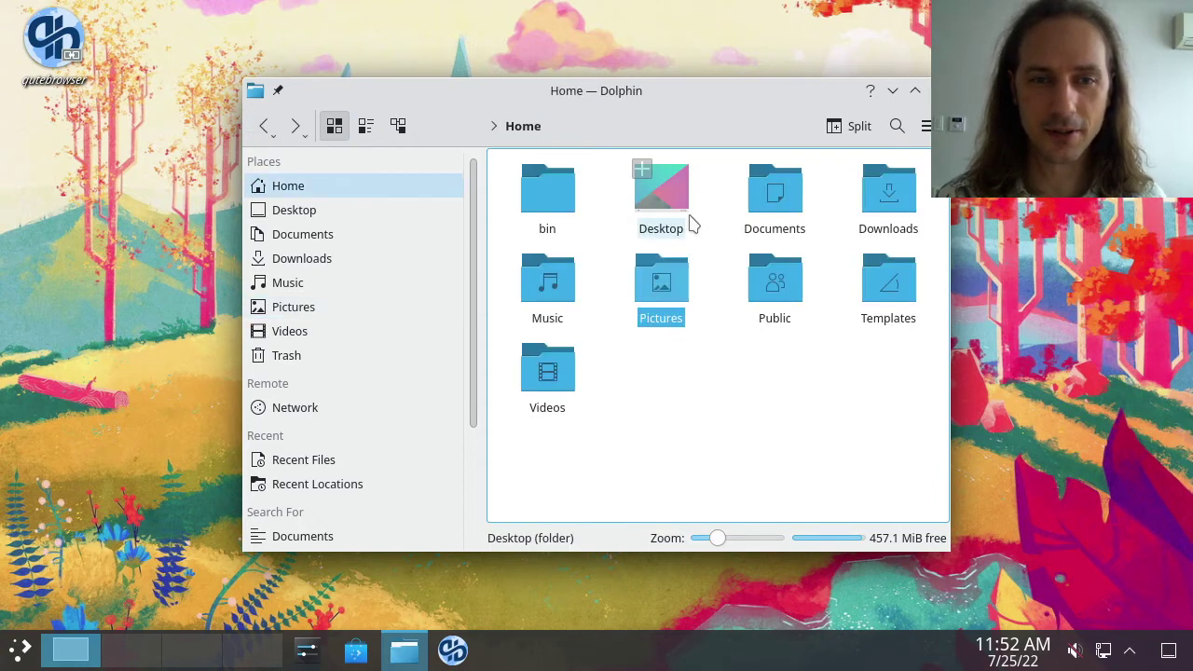
left_click(790, 215)
left_click(265, 126)
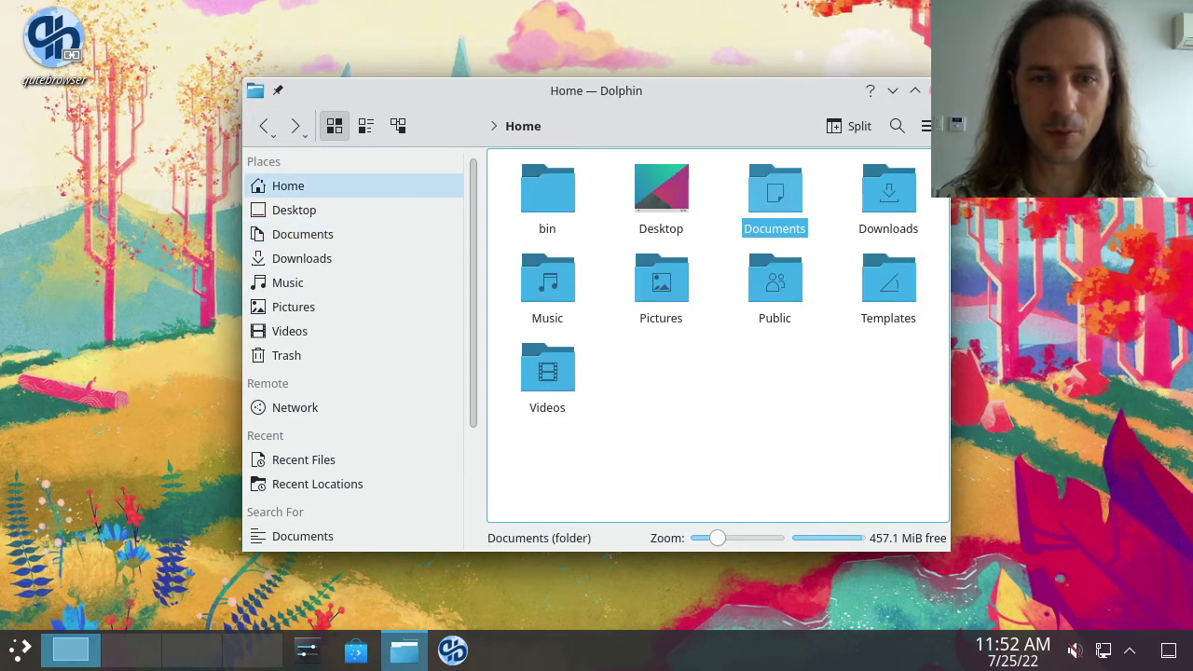
- Launch qutebrowser from its desktop shortcut, open and dismiss the application launcher over it, and close the browser
left_click(65, 53)
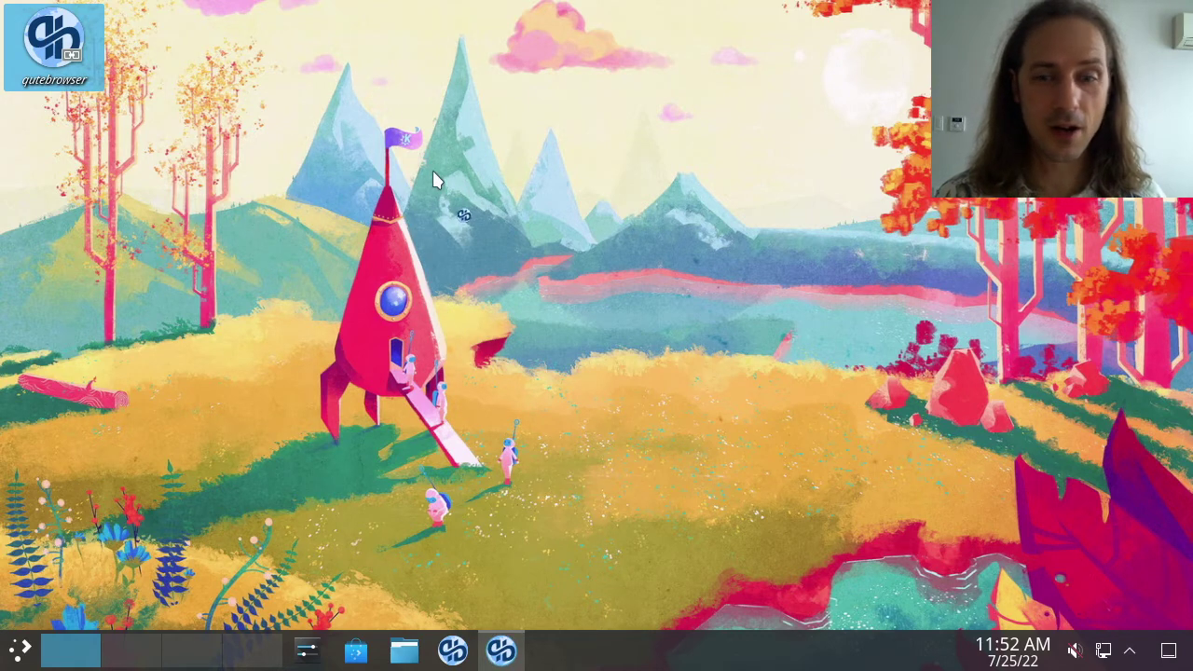
left_click(18, 650)
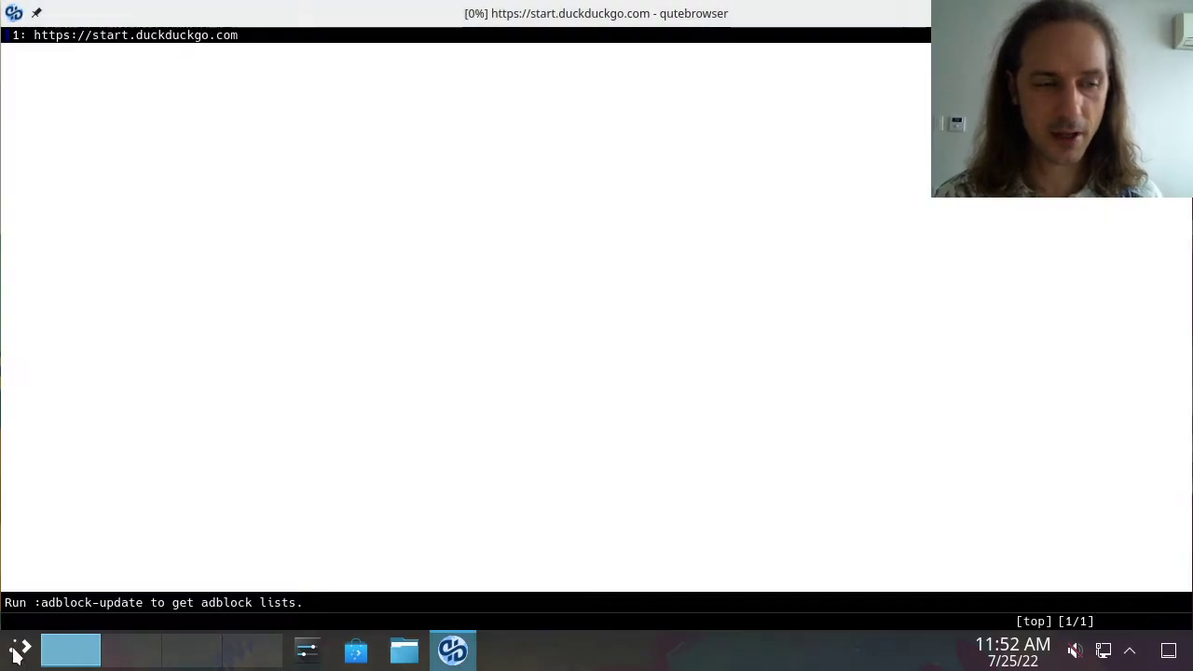
left_click(17, 653)
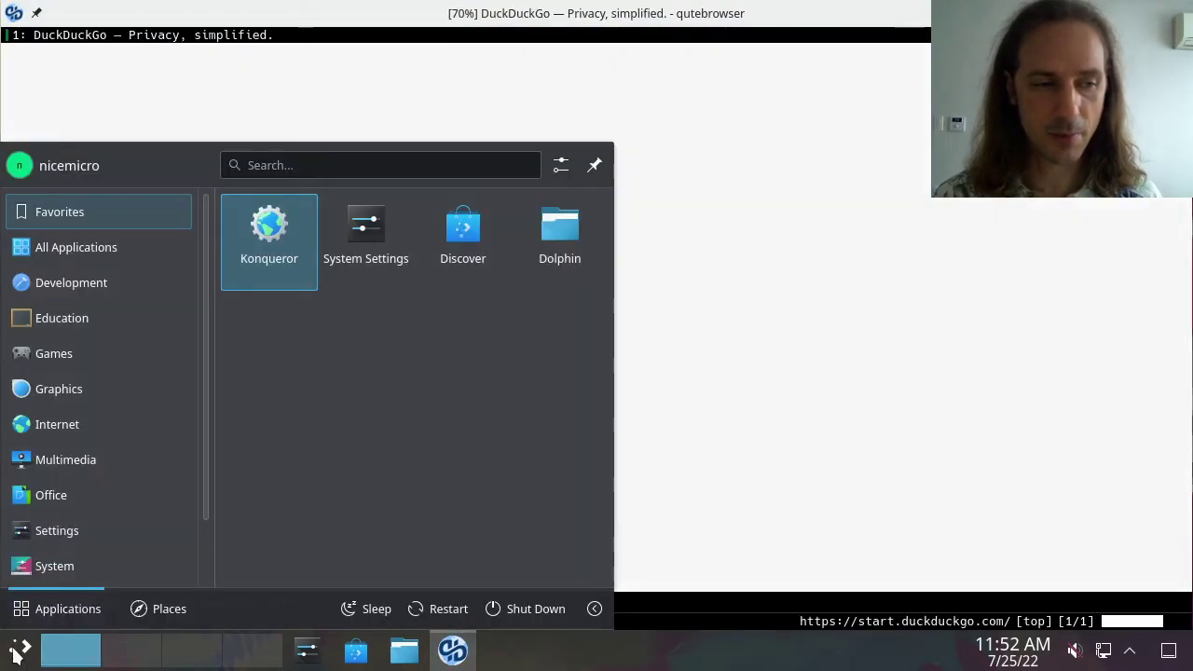
left_click(17, 654)
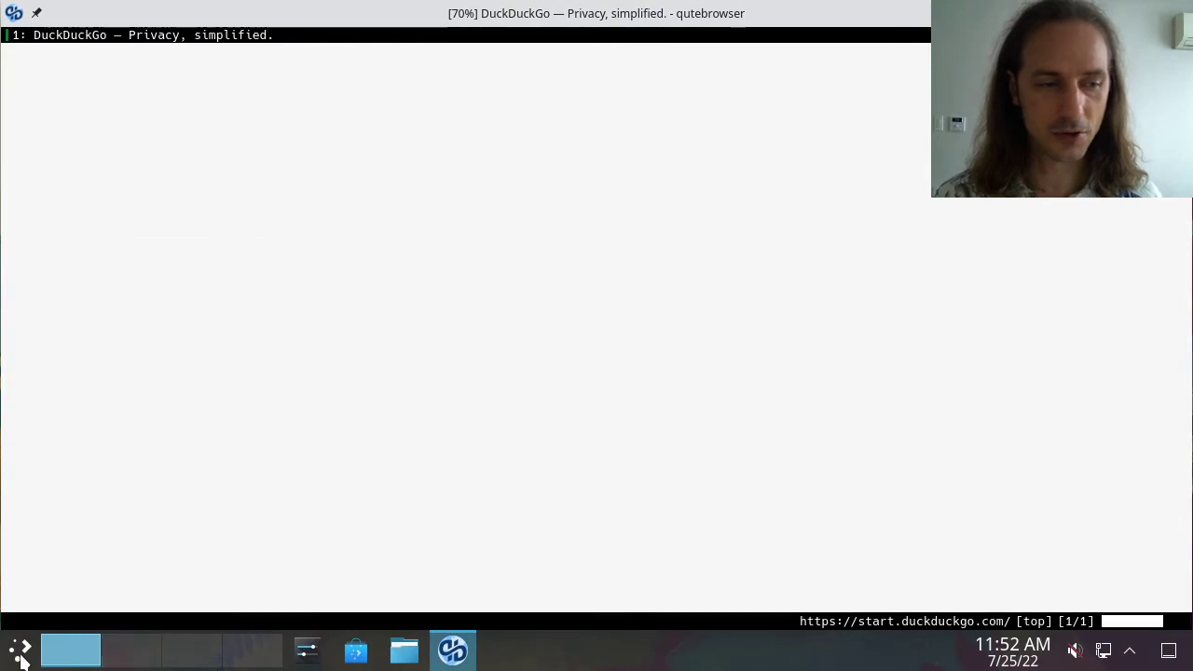
left_click(22, 657)
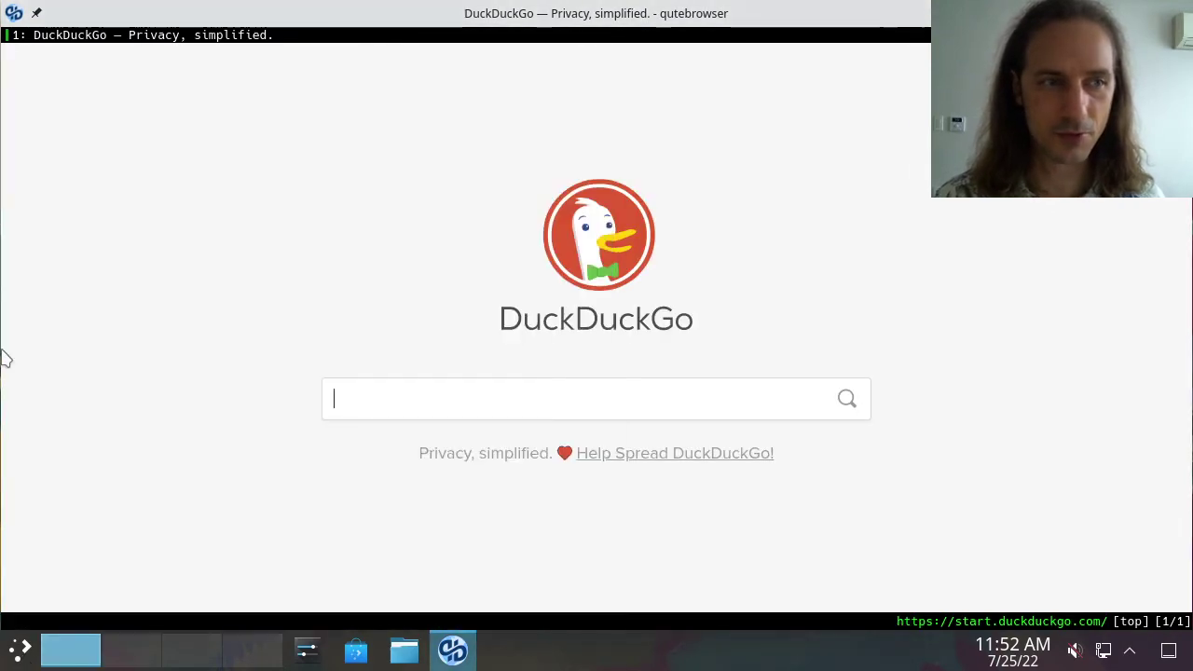
left_click(1179, 13)
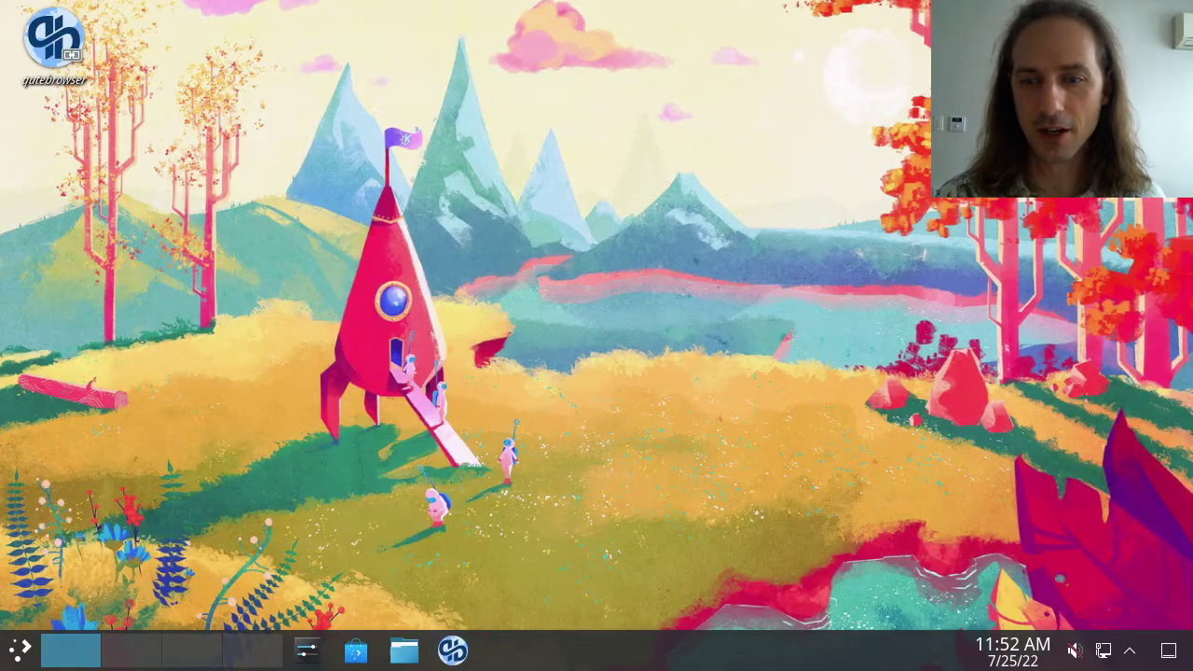
- Check the hidden items under Status and Notifications, dismiss them, and open the Networks applet
left_click(1130, 654)
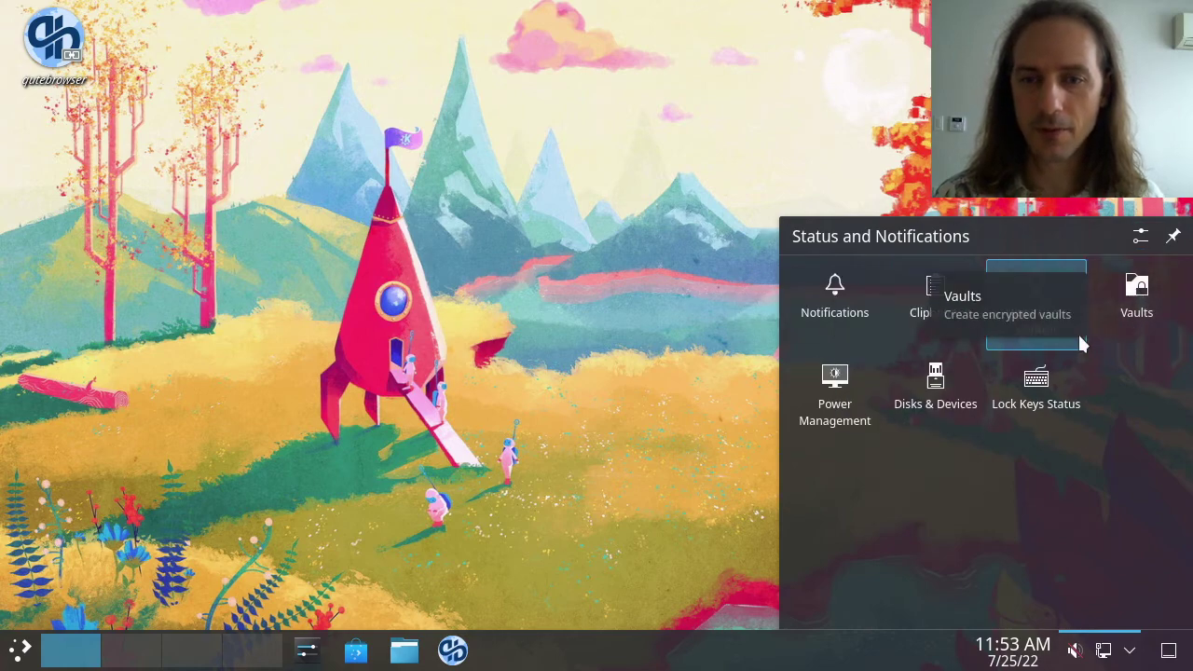
left_click(684, 488)
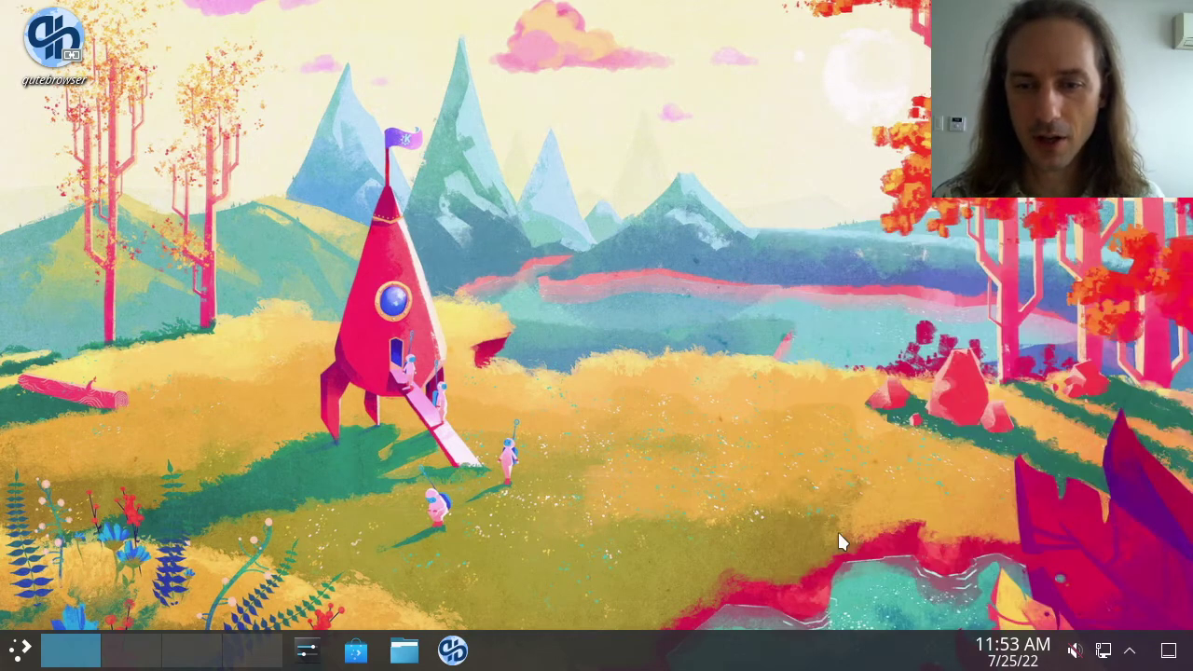
left_click(1104, 650)
left_click(1104, 651)
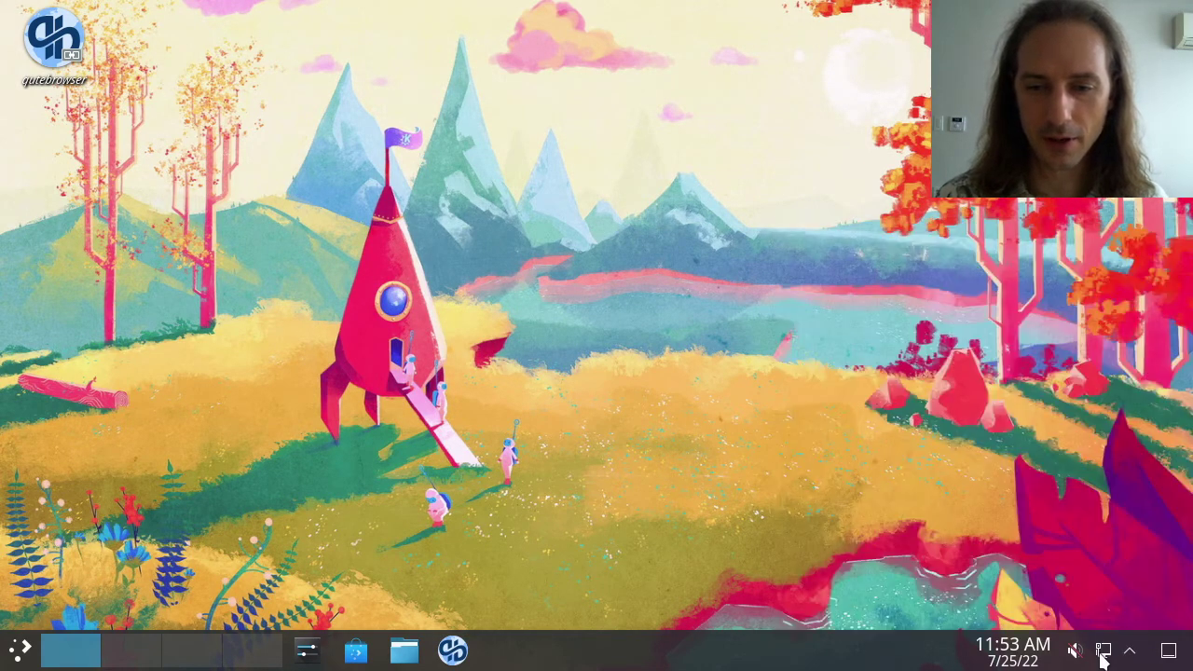
left_click(1106, 652)
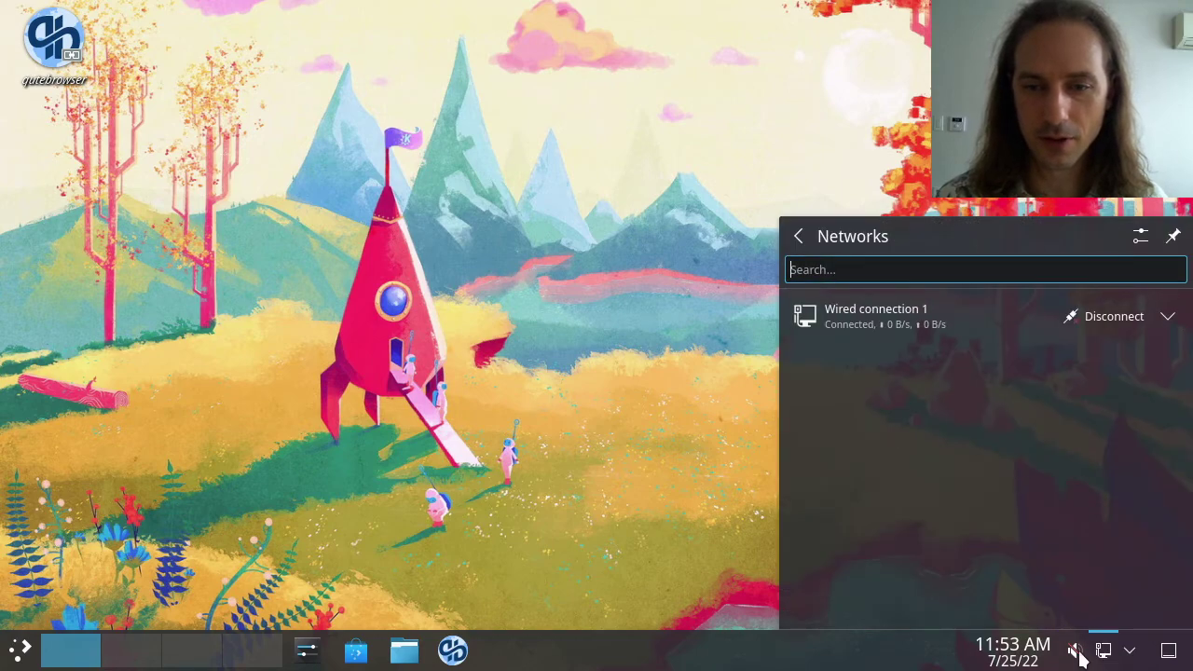
- Check the audio volume applet and the clock's calendar, dismissing each one
left_click(1076, 651)
left_click(558, 507)
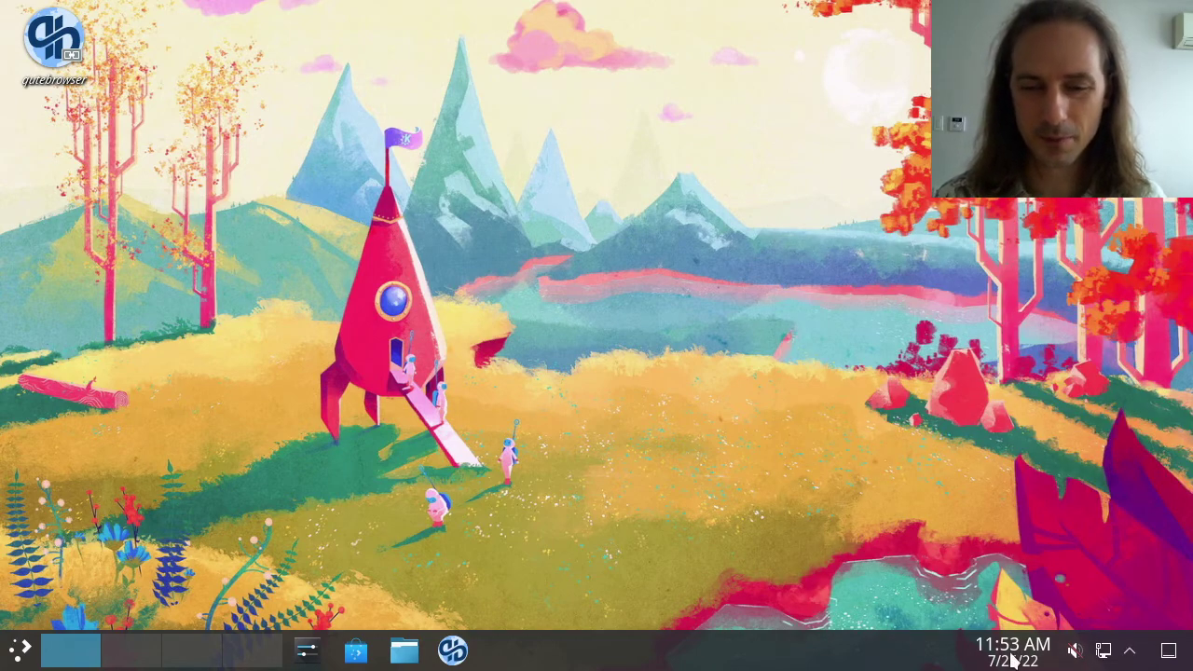
left_click(1013, 651)
left_click(654, 229)
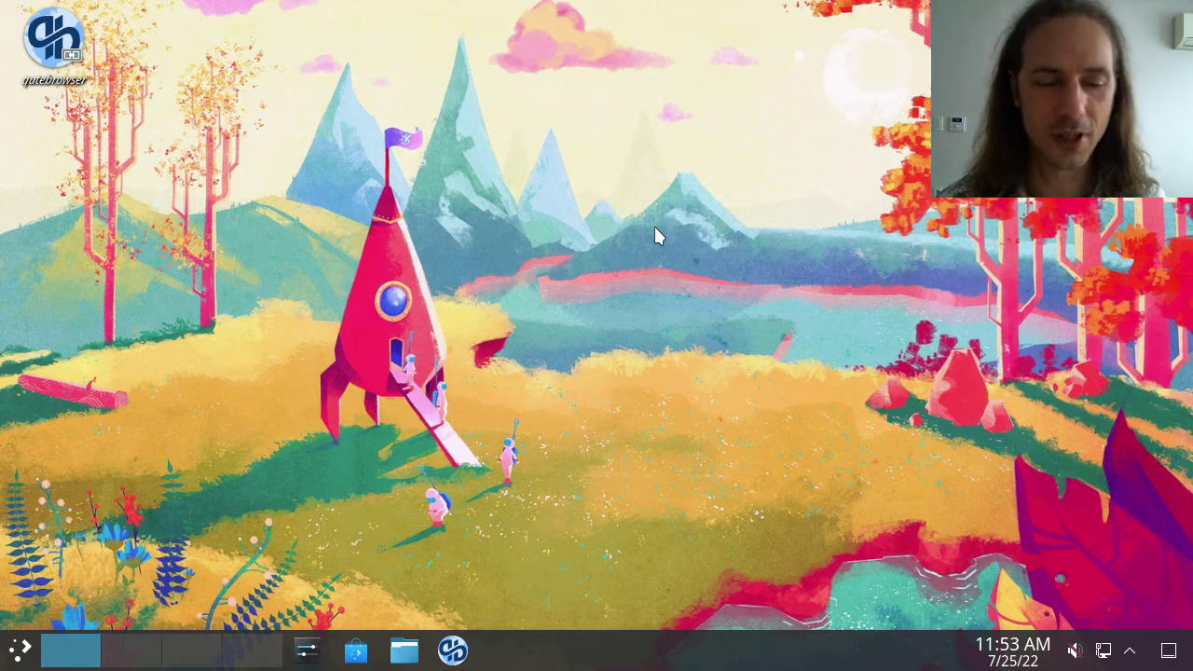
left_click_drag(263, 77, 559, 369)
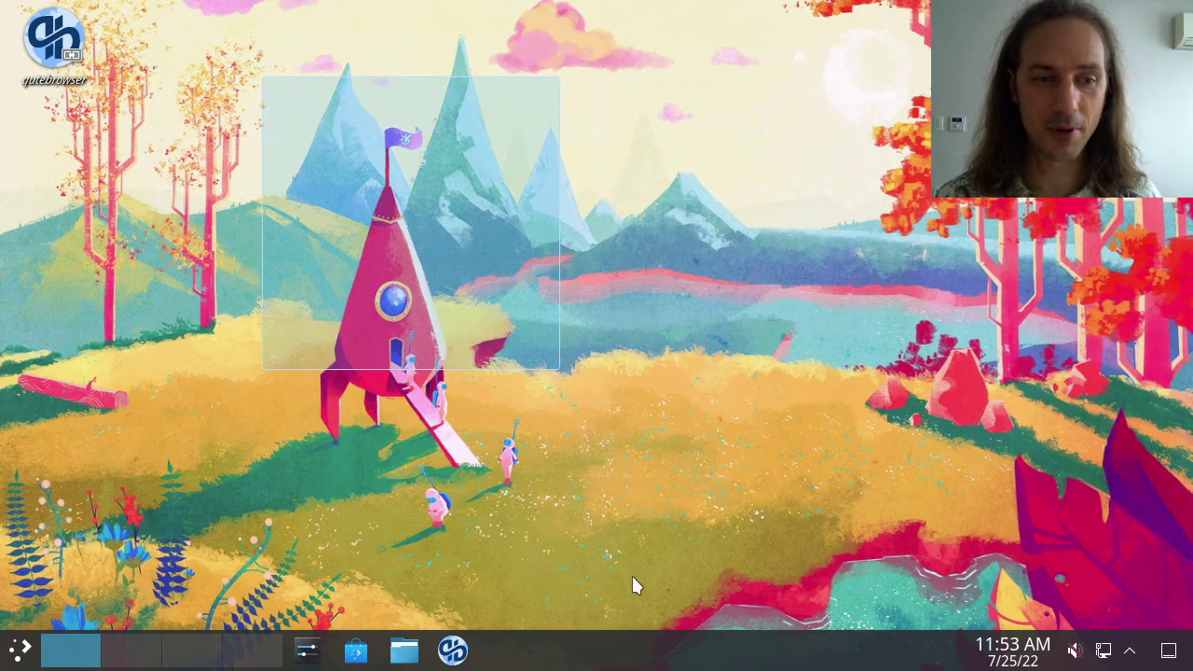